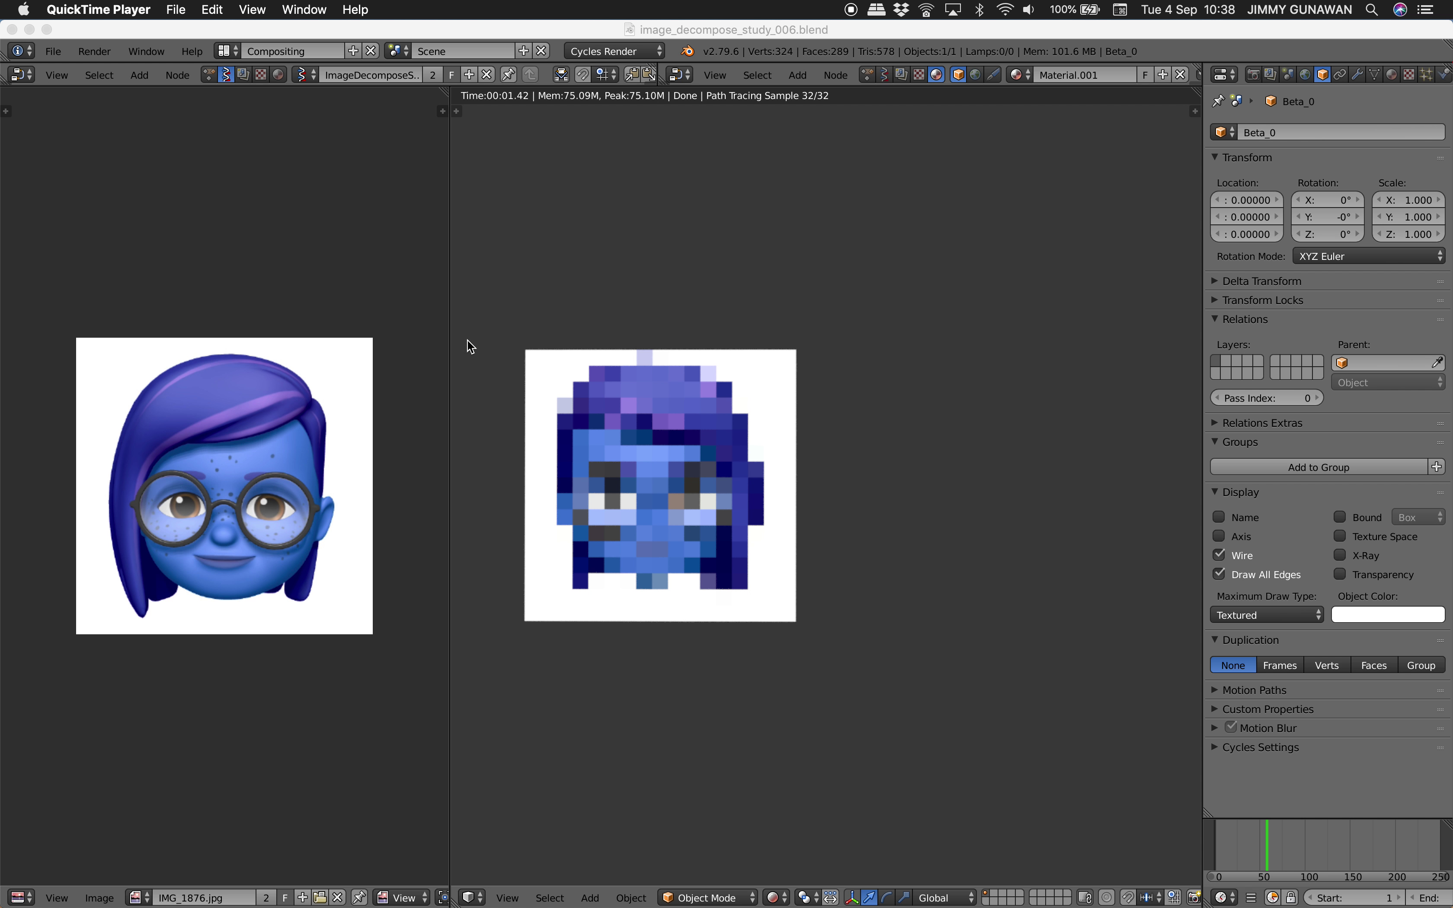
click(591, 364)
scroll(597, 389, up, 1)
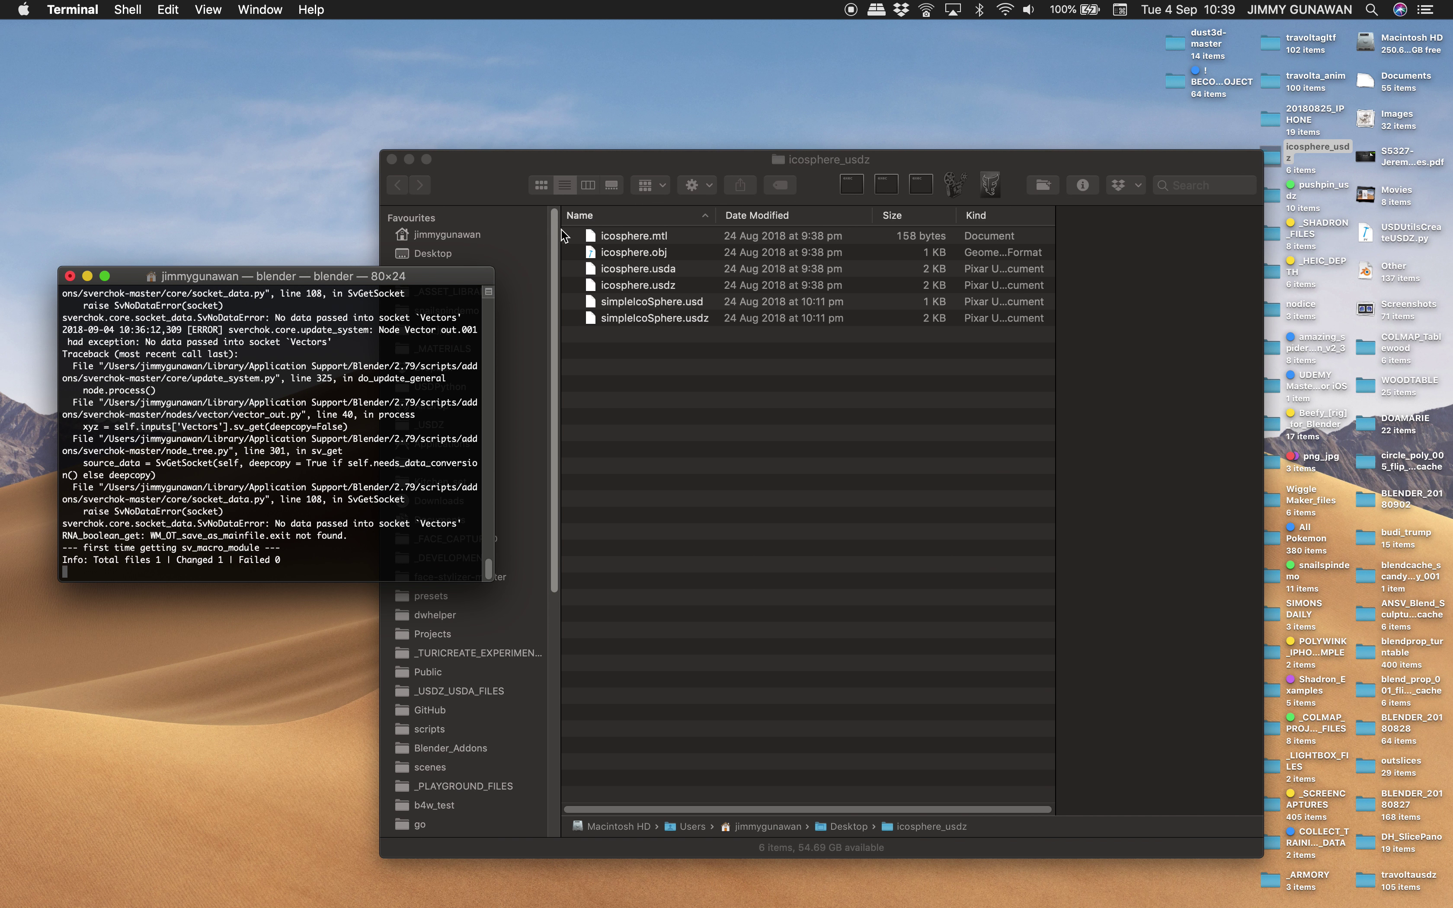
- In Finder, open the Downloads folder and bring IMG_1876.jpg into Blender's image editor
click(518, 168)
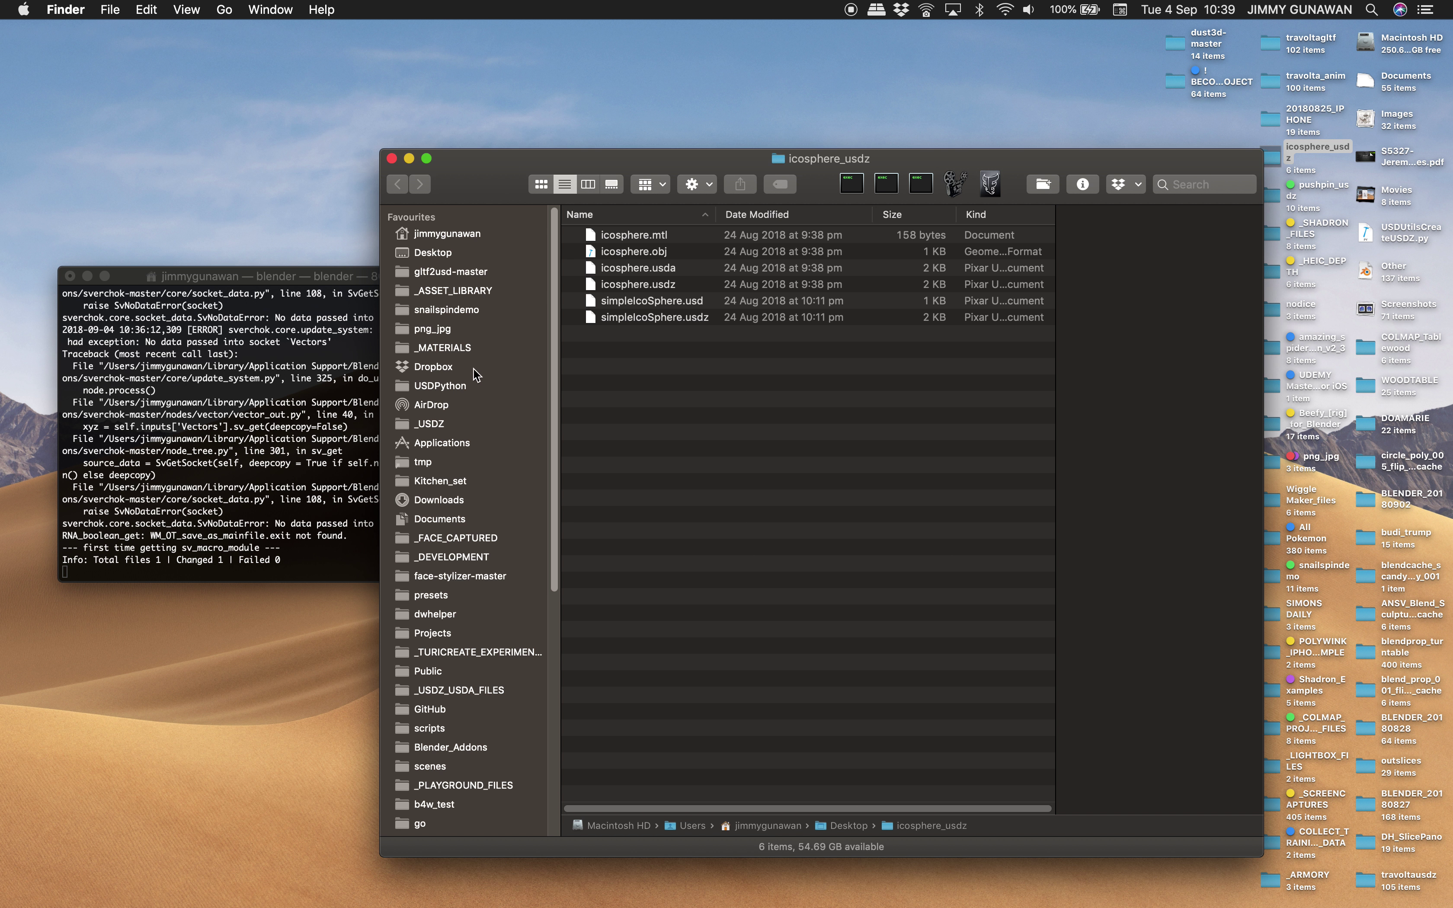
click(461, 501)
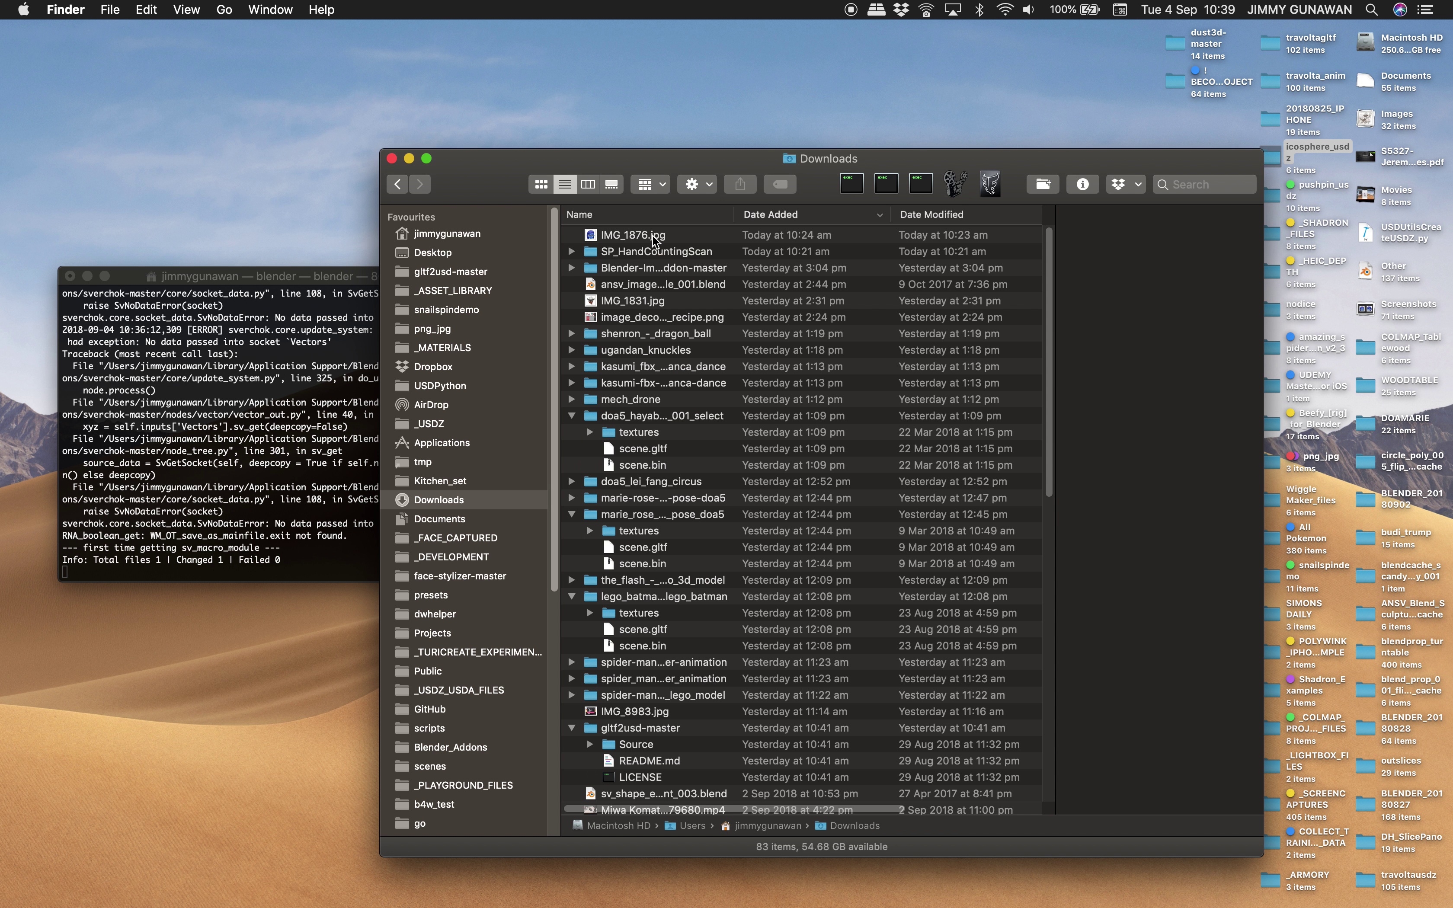
drag(655, 240, 299, 714)
drag(457, 143, 437, 137)
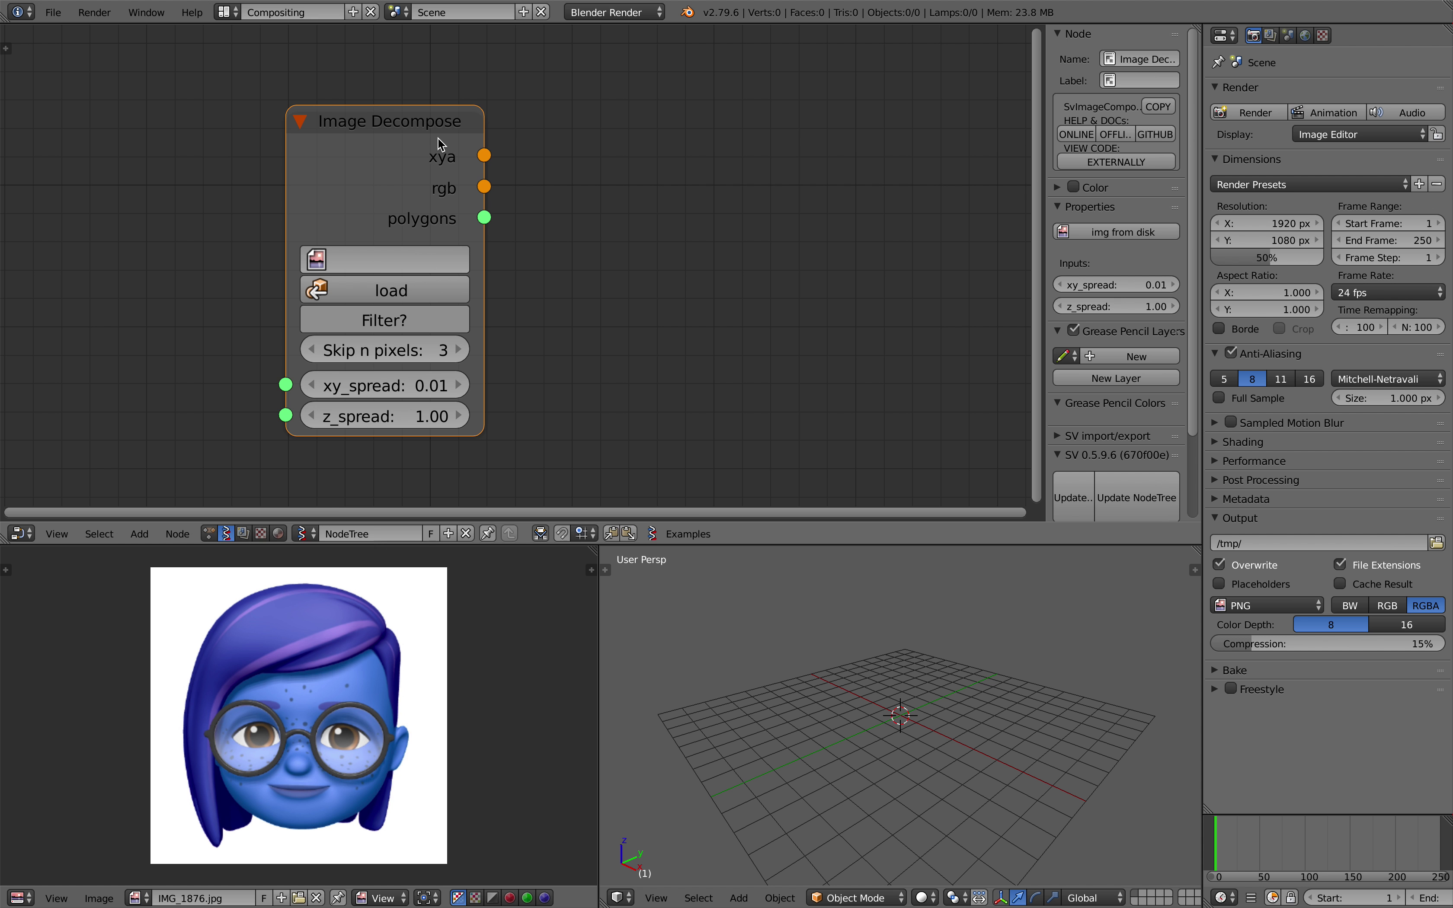
- Open the Image Decompose node's online documentation, read its Functionality and Inputs & Parameters sections, and return to Blender
drag(1192, 258, 1195, 388)
scroll(1141, 334, up, 5)
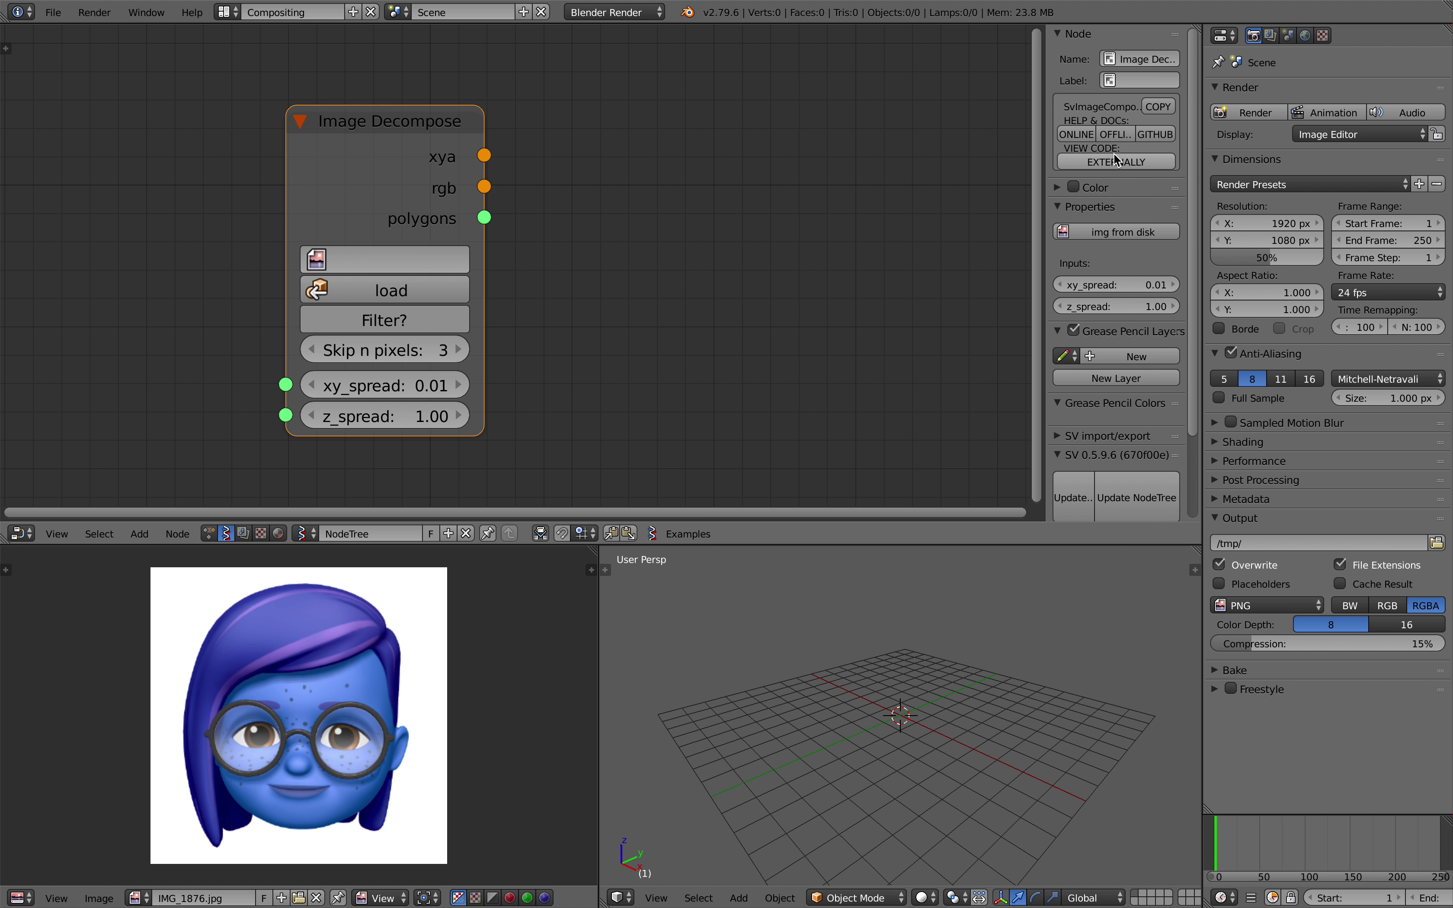
click(1075, 134)
scroll(713, 556, down, 6)
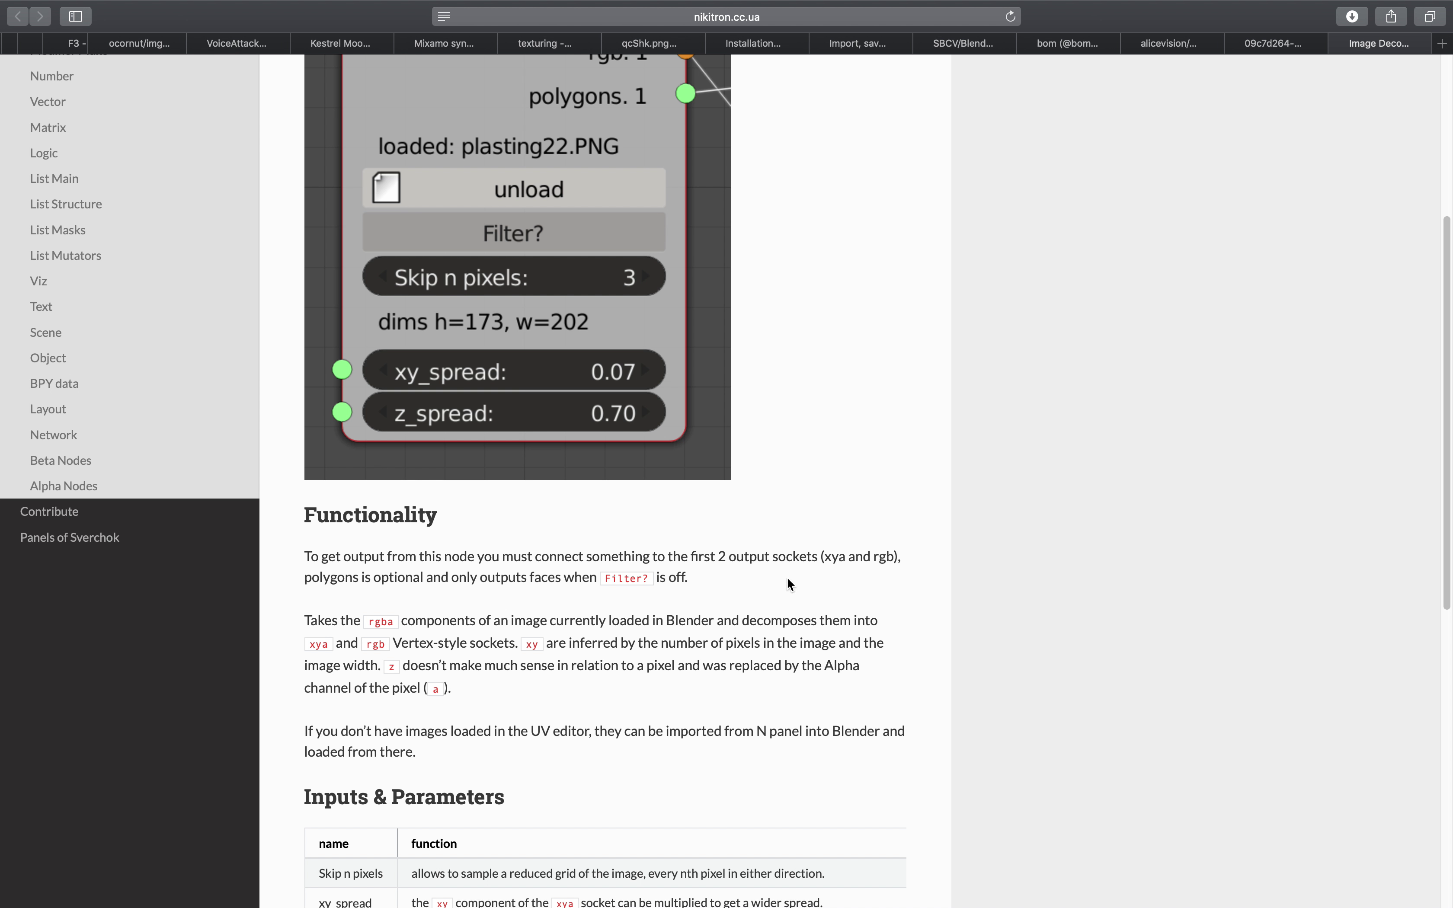
scroll(491, 598, down, 1)
scroll(414, 586, down, 5)
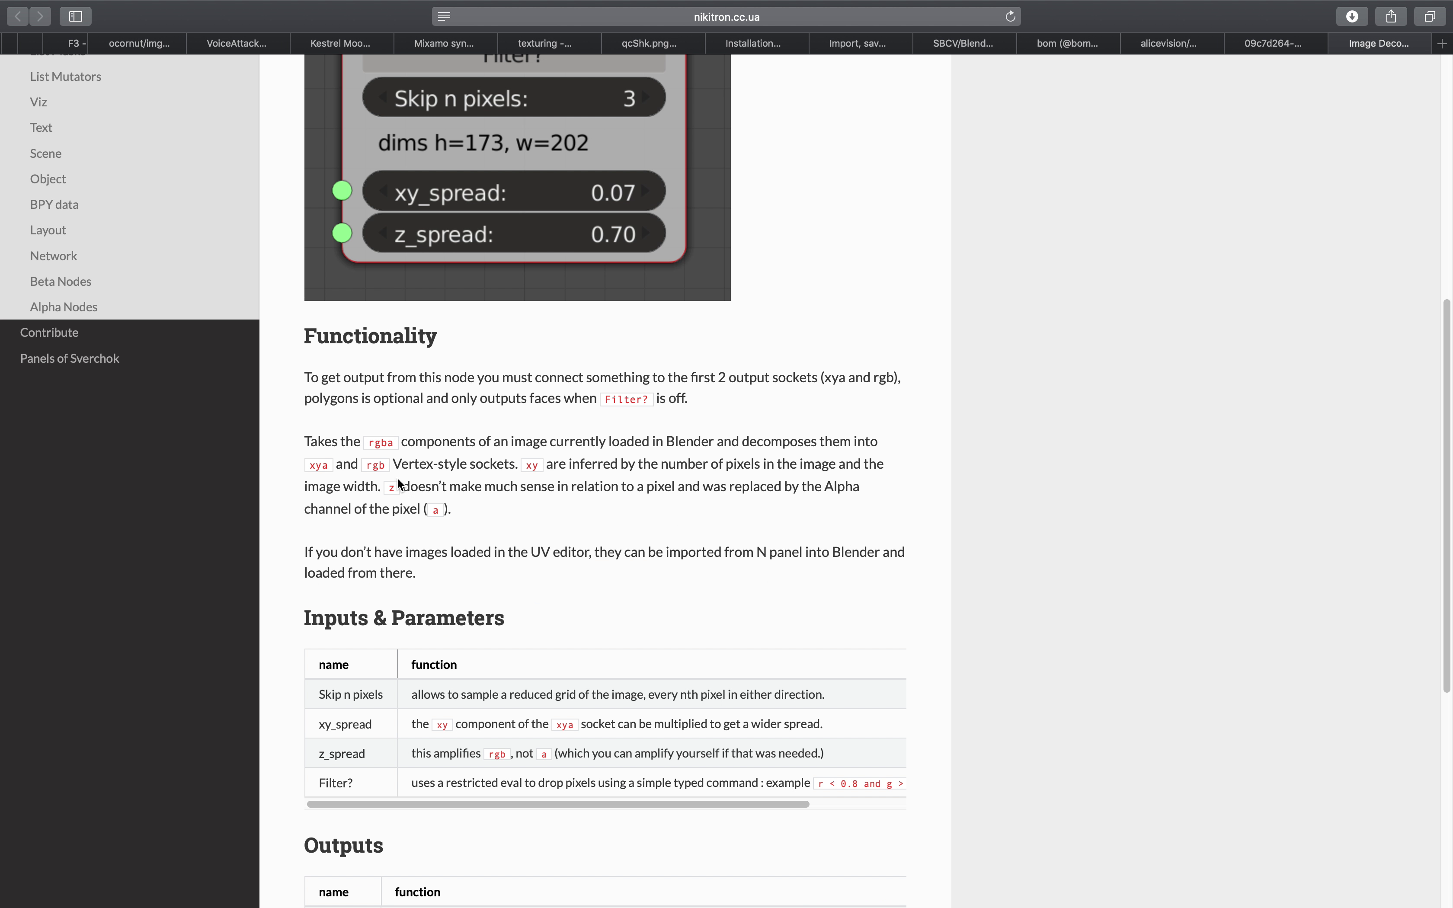
scroll(521, 505, down, 1)
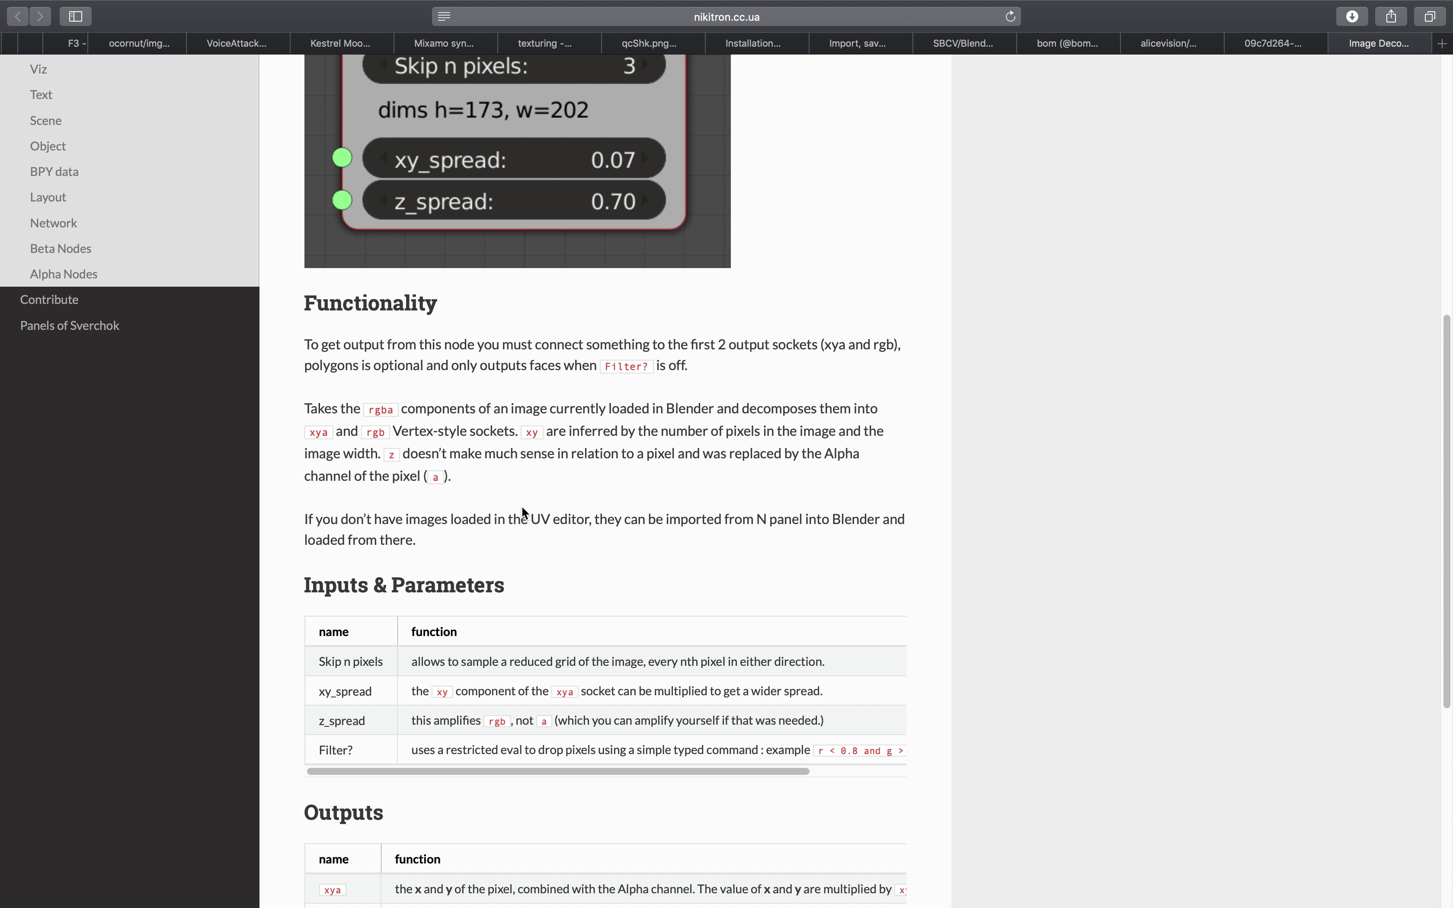
key(ctrl+Left)
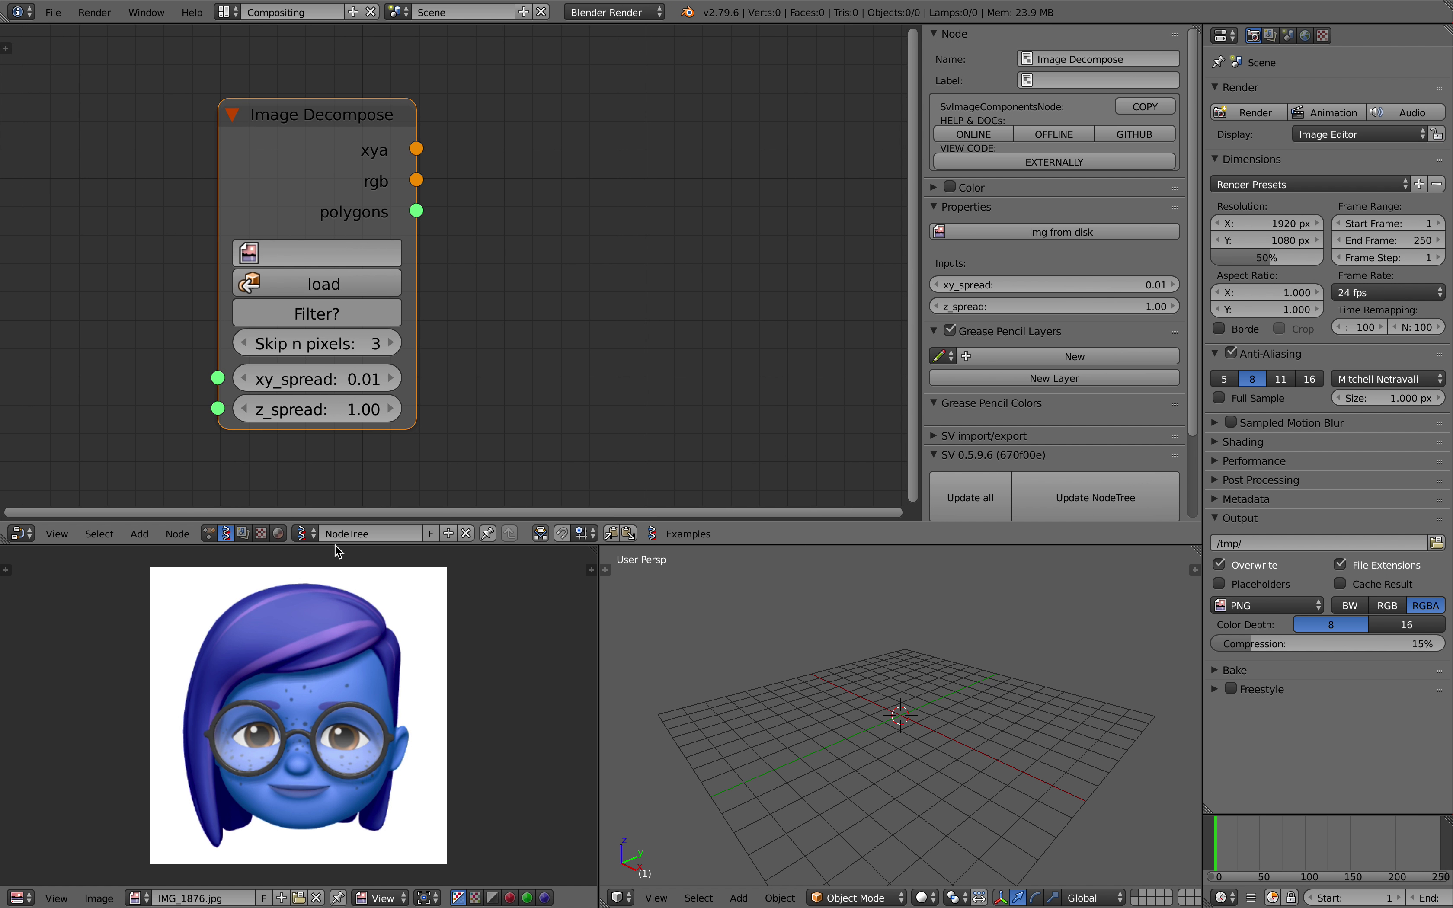
- Load IMG_1876.jpg into the Image Decompose node with Skip n pixels set to 10
click(320, 263)
click(325, 291)
click(413, 323)
click(413, 323)
scroll(413, 322, down, 1)
click(399, 320)
click(399, 320)
click(397, 318)
click(398, 318)
click(397, 318)
click(398, 318)
click(397, 318)
drag(417, 302, 465, 303)
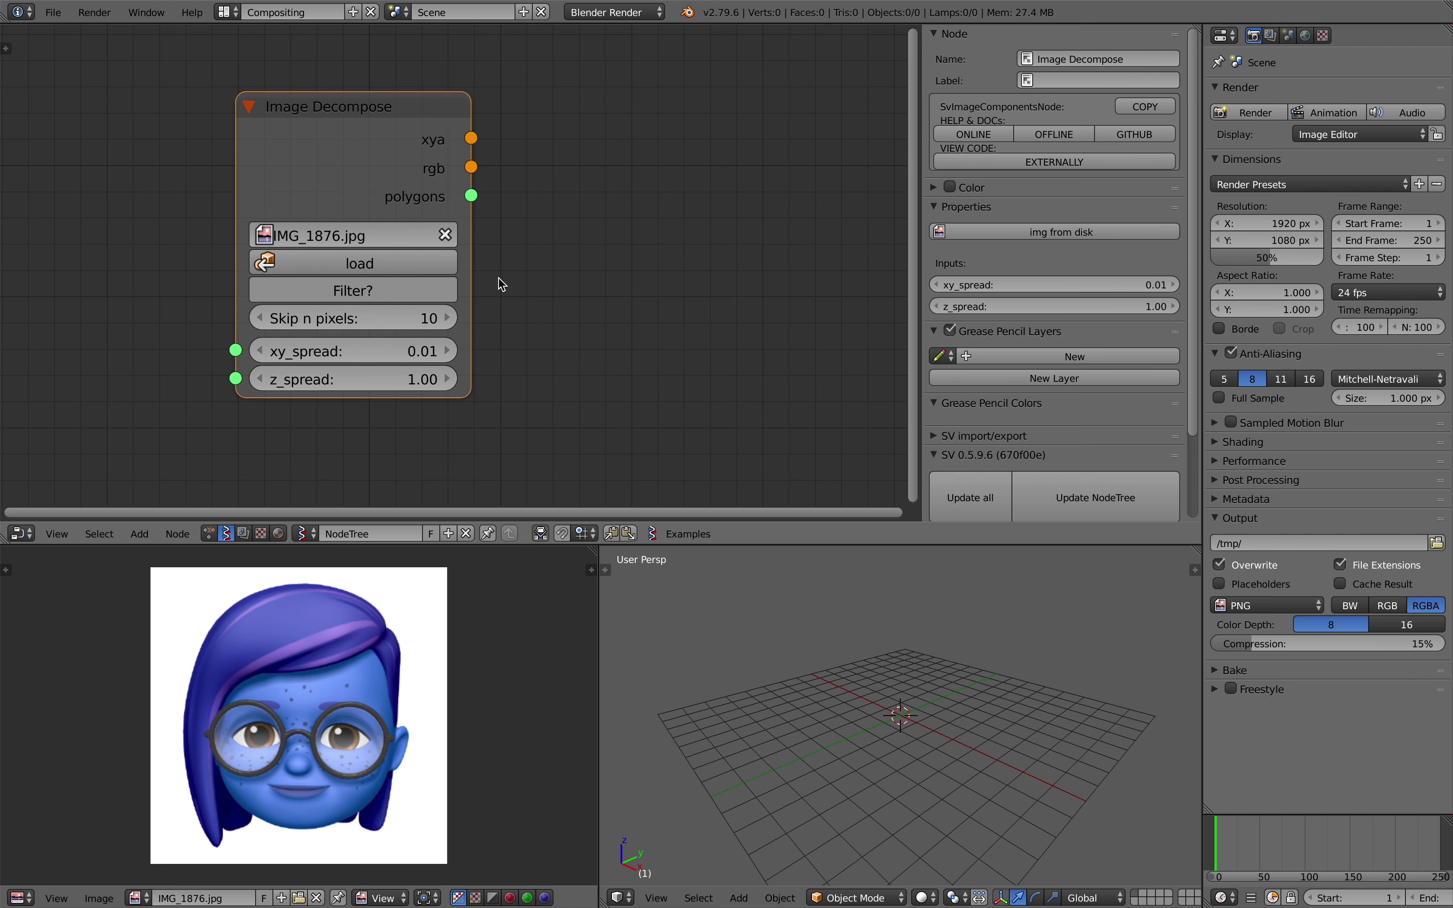
middle_drag(498, 278, 458, 275)
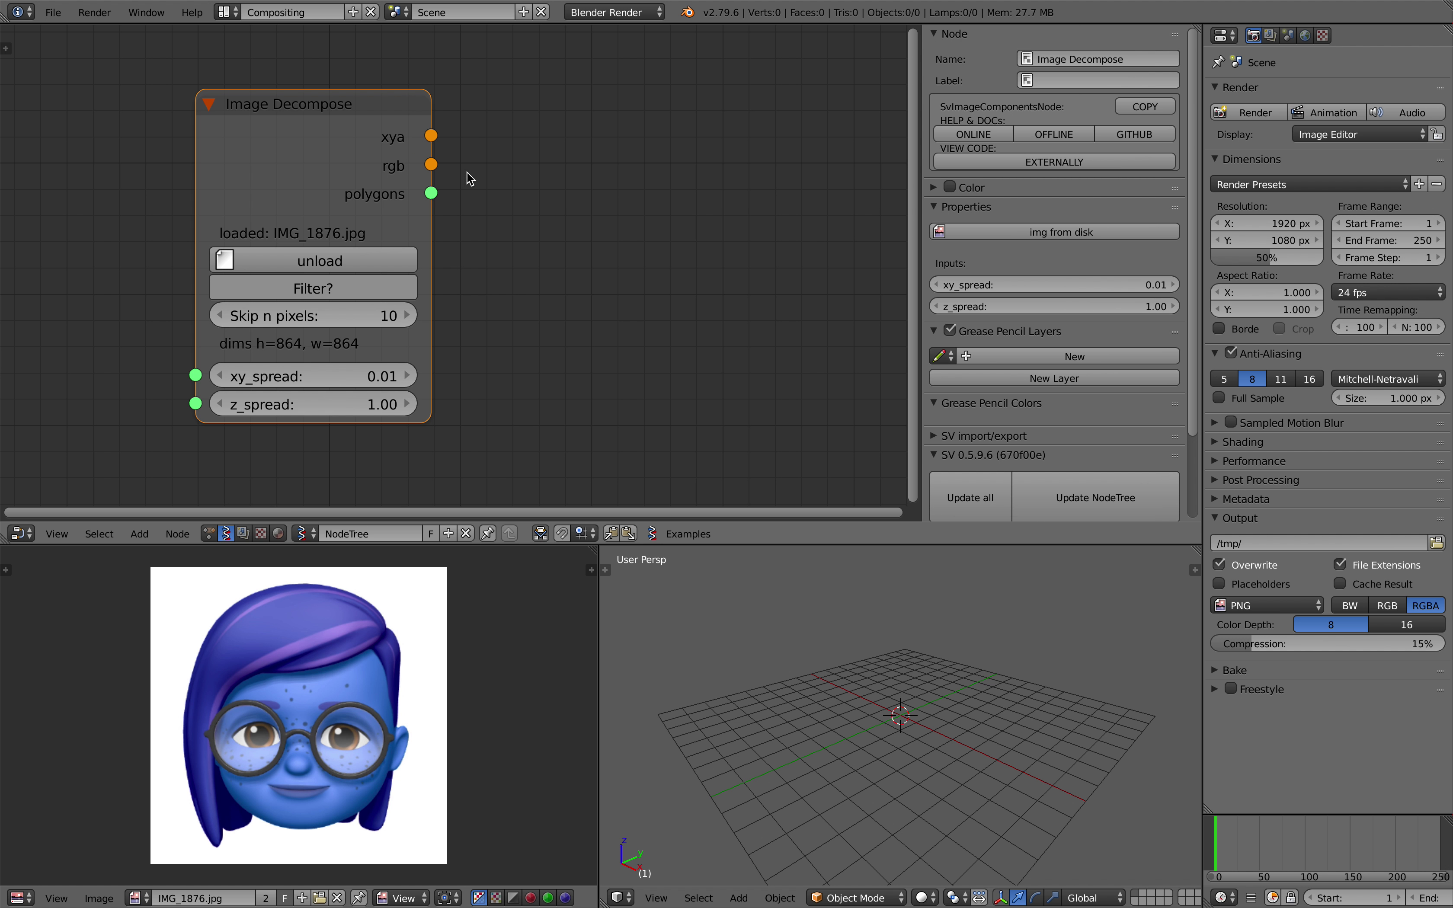
- Add a Viewer BMesh node and connect Image Decompose's xya output to vertices and polygons output to faces
scroll(540, 210, down, 1)
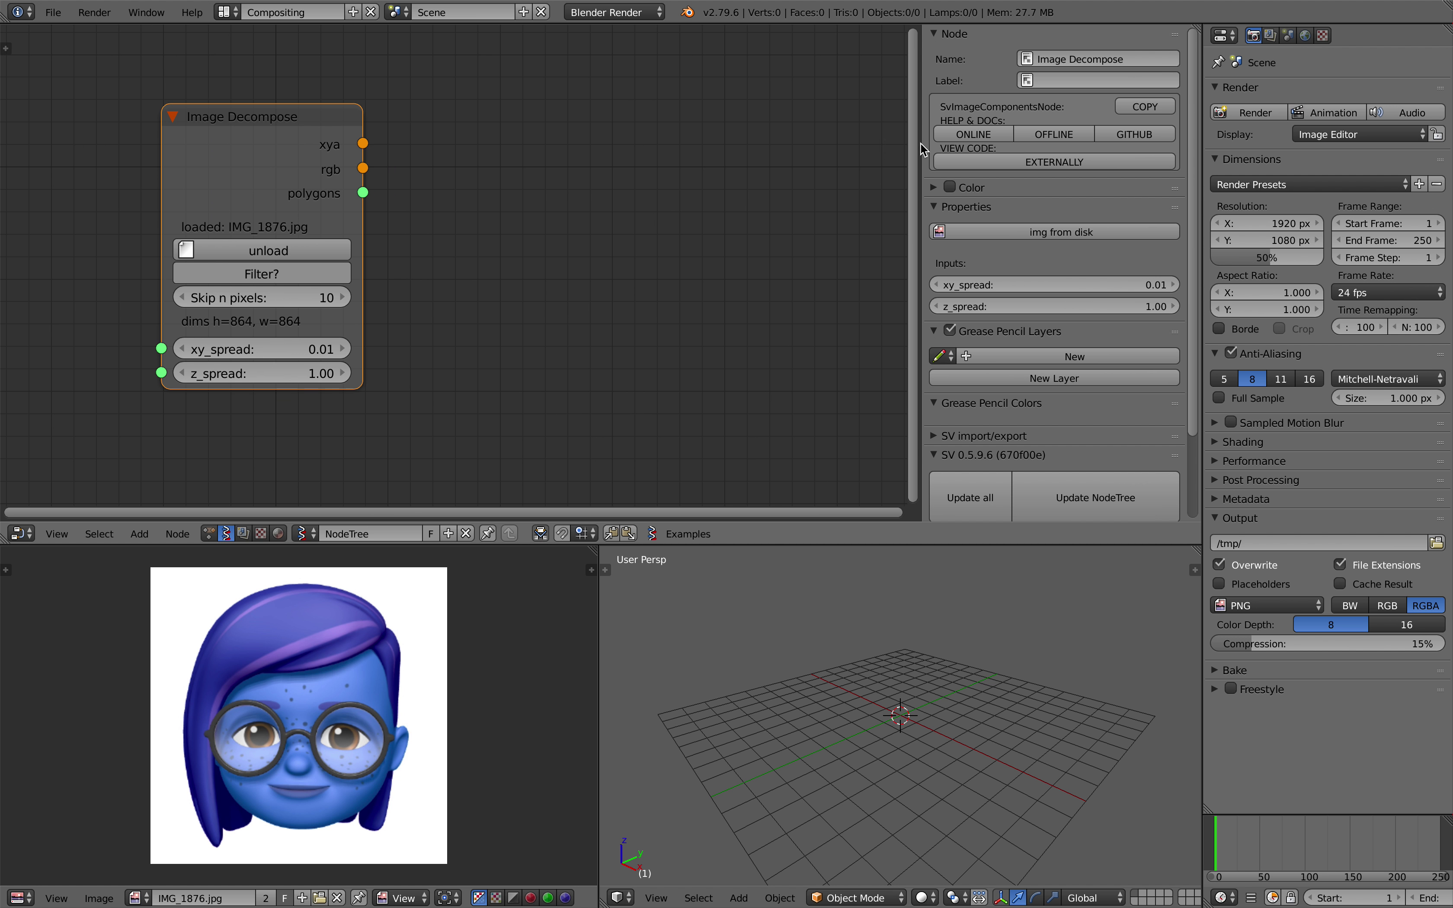
key(n)
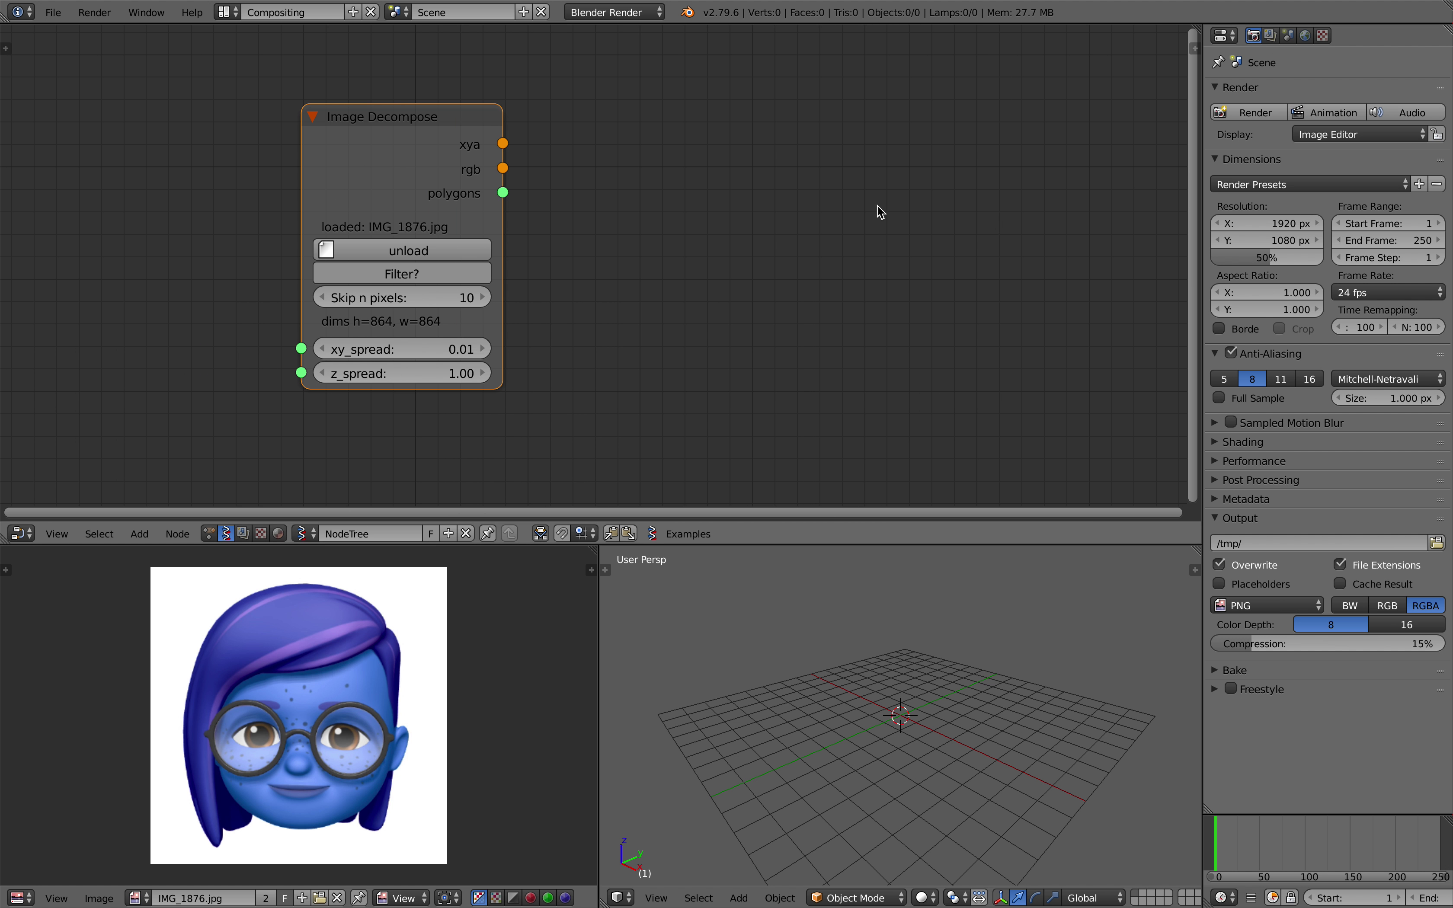
key(shift+a)
scroll(877, 205, down, 1)
drag(303, 186, 586, 213)
drag(302, 226, 586, 255)
right_click(1018, 676)
middle_drag(918, 612, 839, 630)
scroll(839, 630, up, 1)
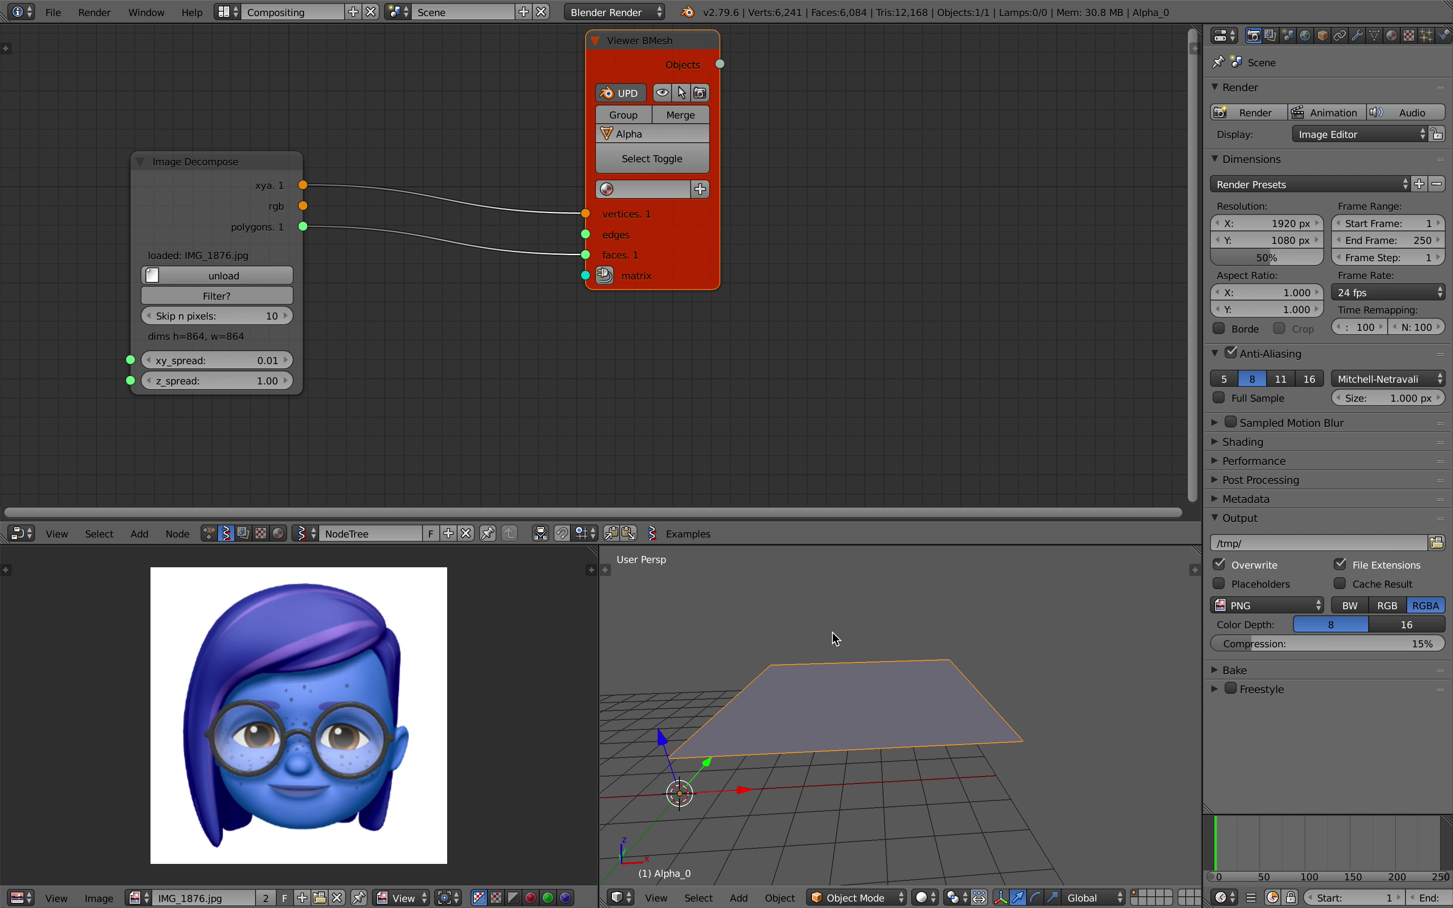
- Reposition the Viewer BMesh and Image Decompose nodes to space them apart
drag(696, 266, 743, 261)
scroll(253, 216, up, 3)
middle_drag(251, 215, 343, 219)
drag(228, 155, 312, 146)
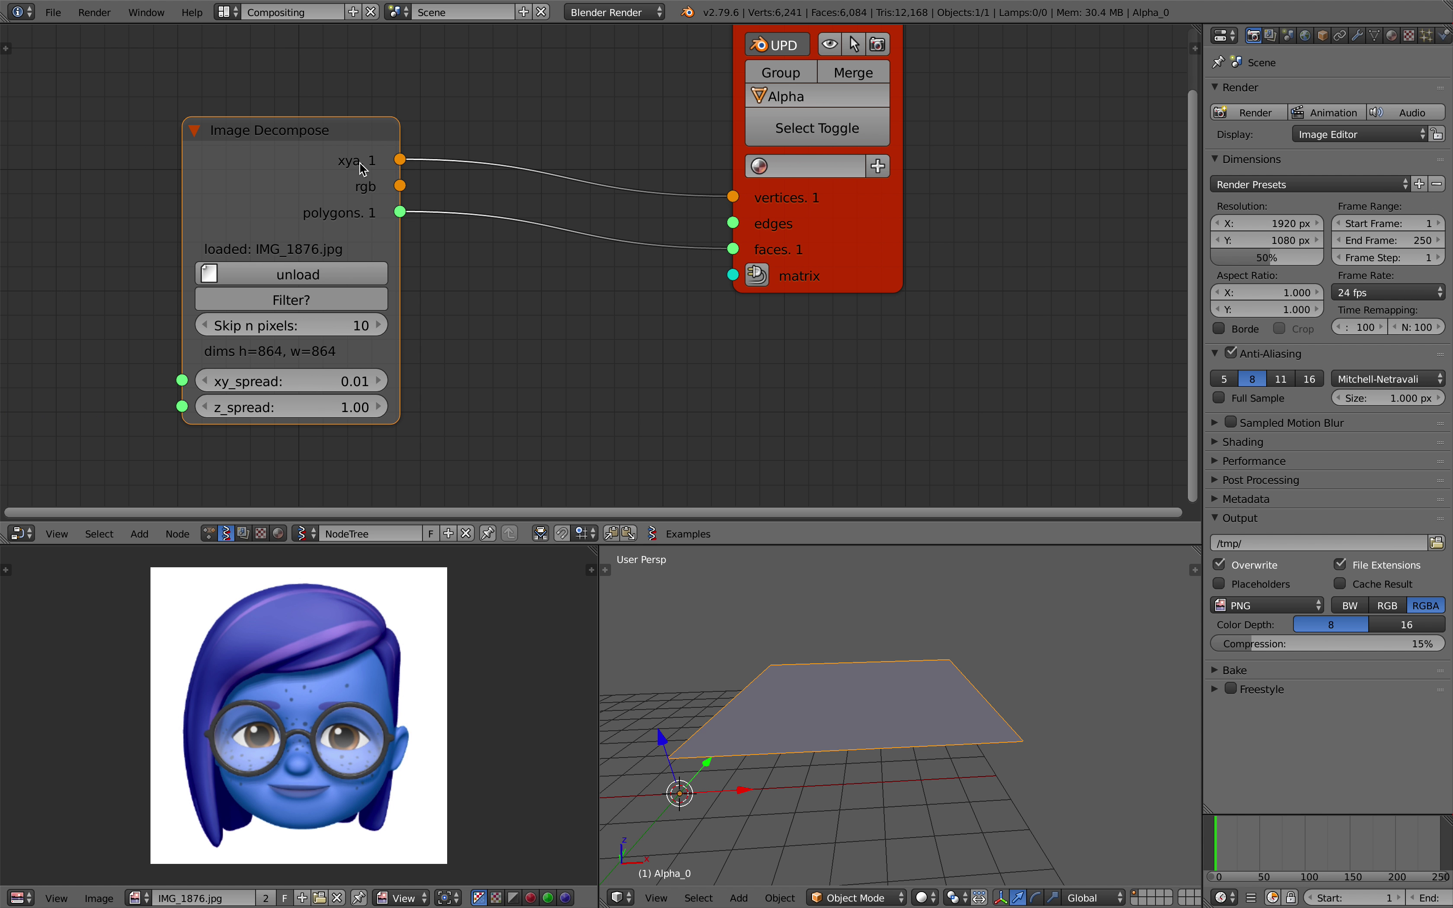
scroll(335, 158, up, 1)
scroll(376, 176, down, 2)
- Add a Vertex color mk3 node beside the Viewer BMesh node
click(718, 233)
middle_drag(868, 131, 702, 231)
key(alt+space)
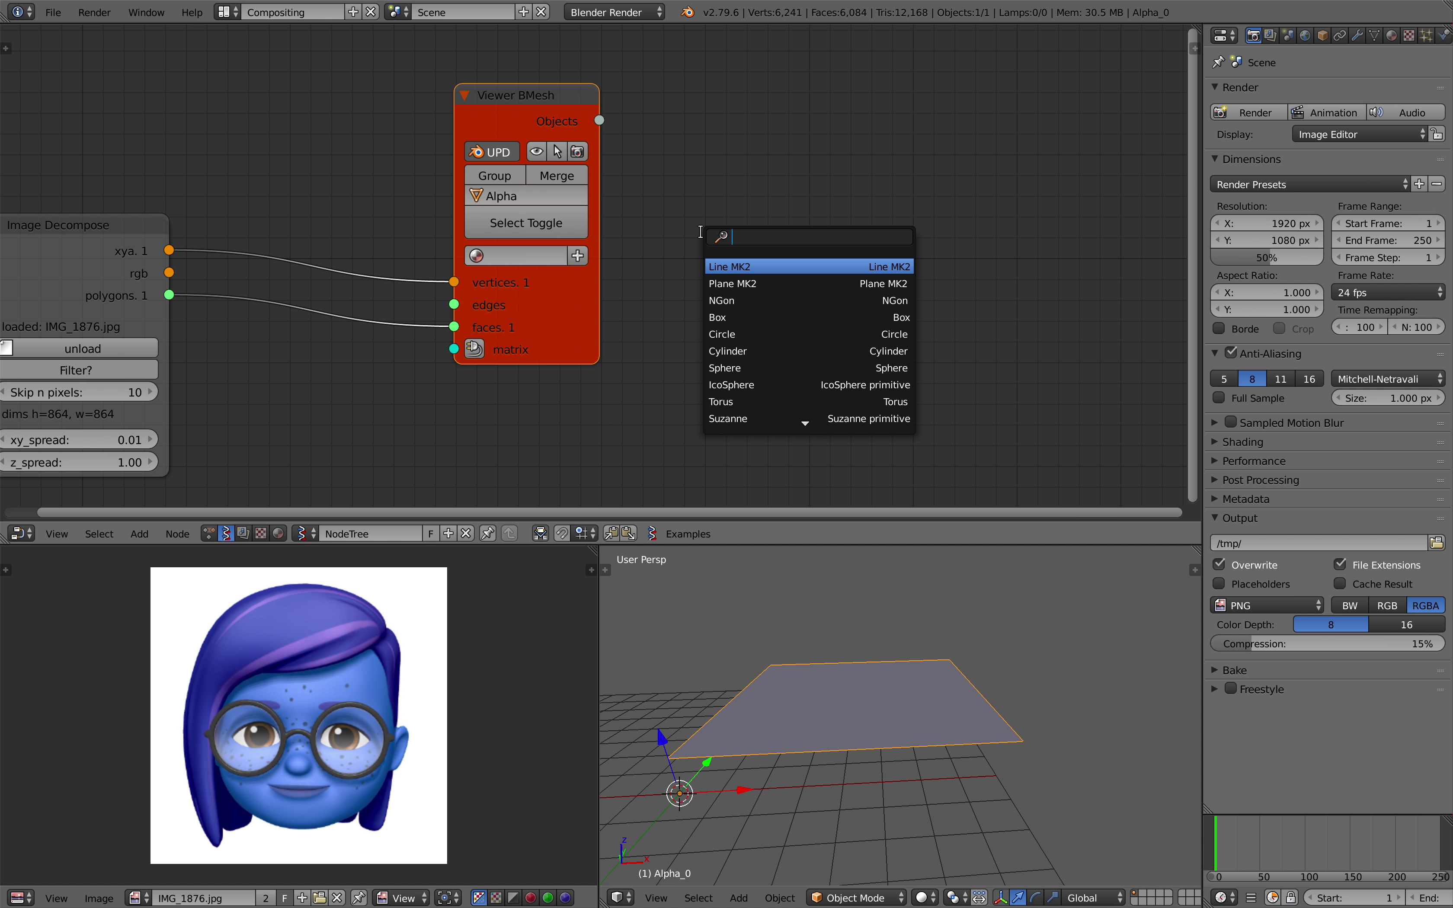
text(verrte)
key(BackSpace)
text(tex c)
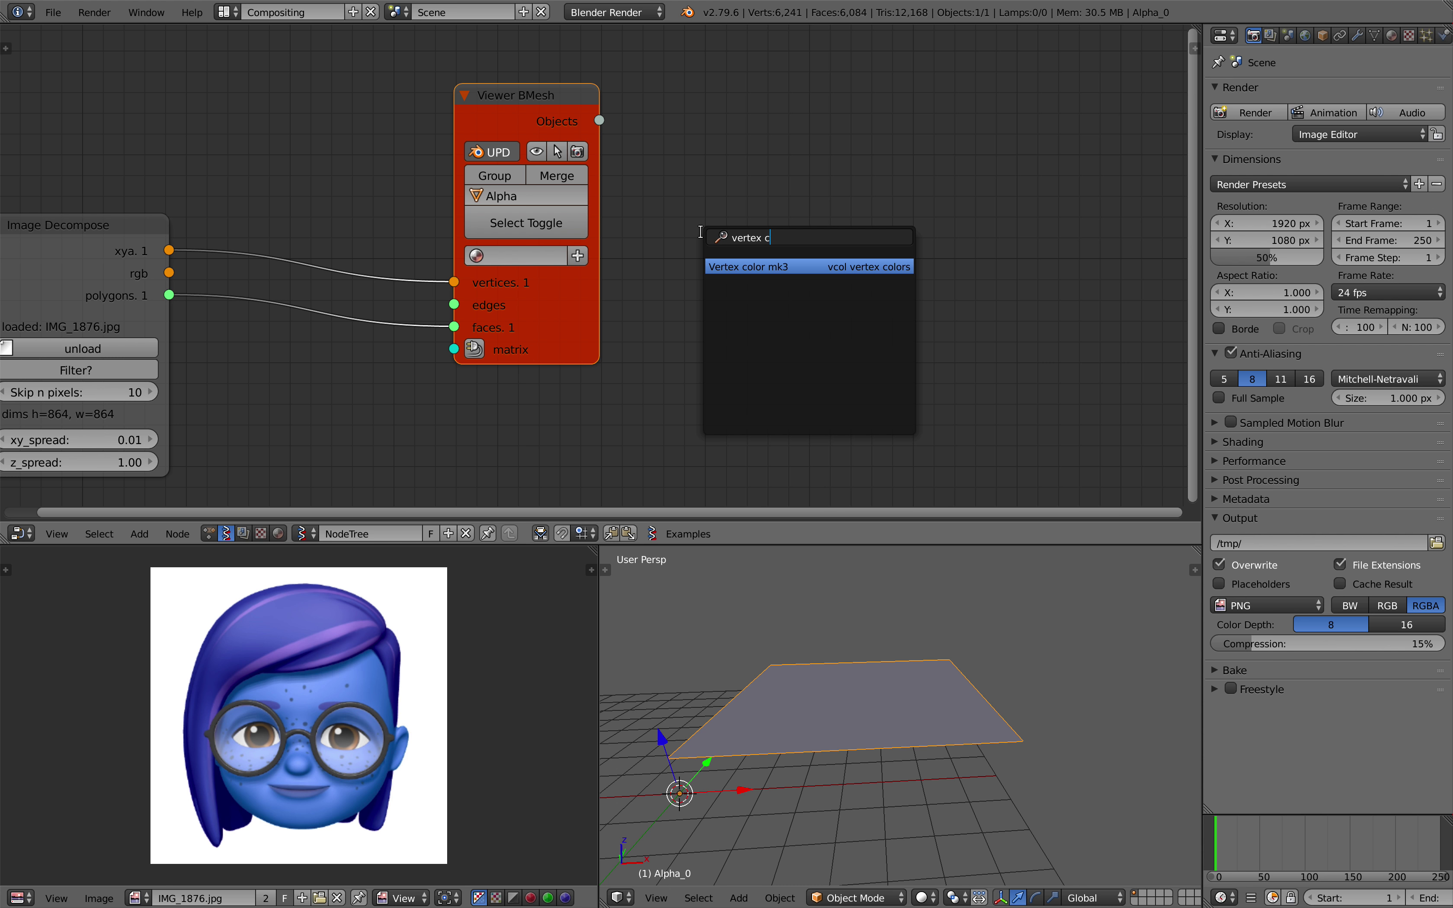
key(Return)
click(702, 232)
- Change the render engine to Cycles Render
click(615, 12)
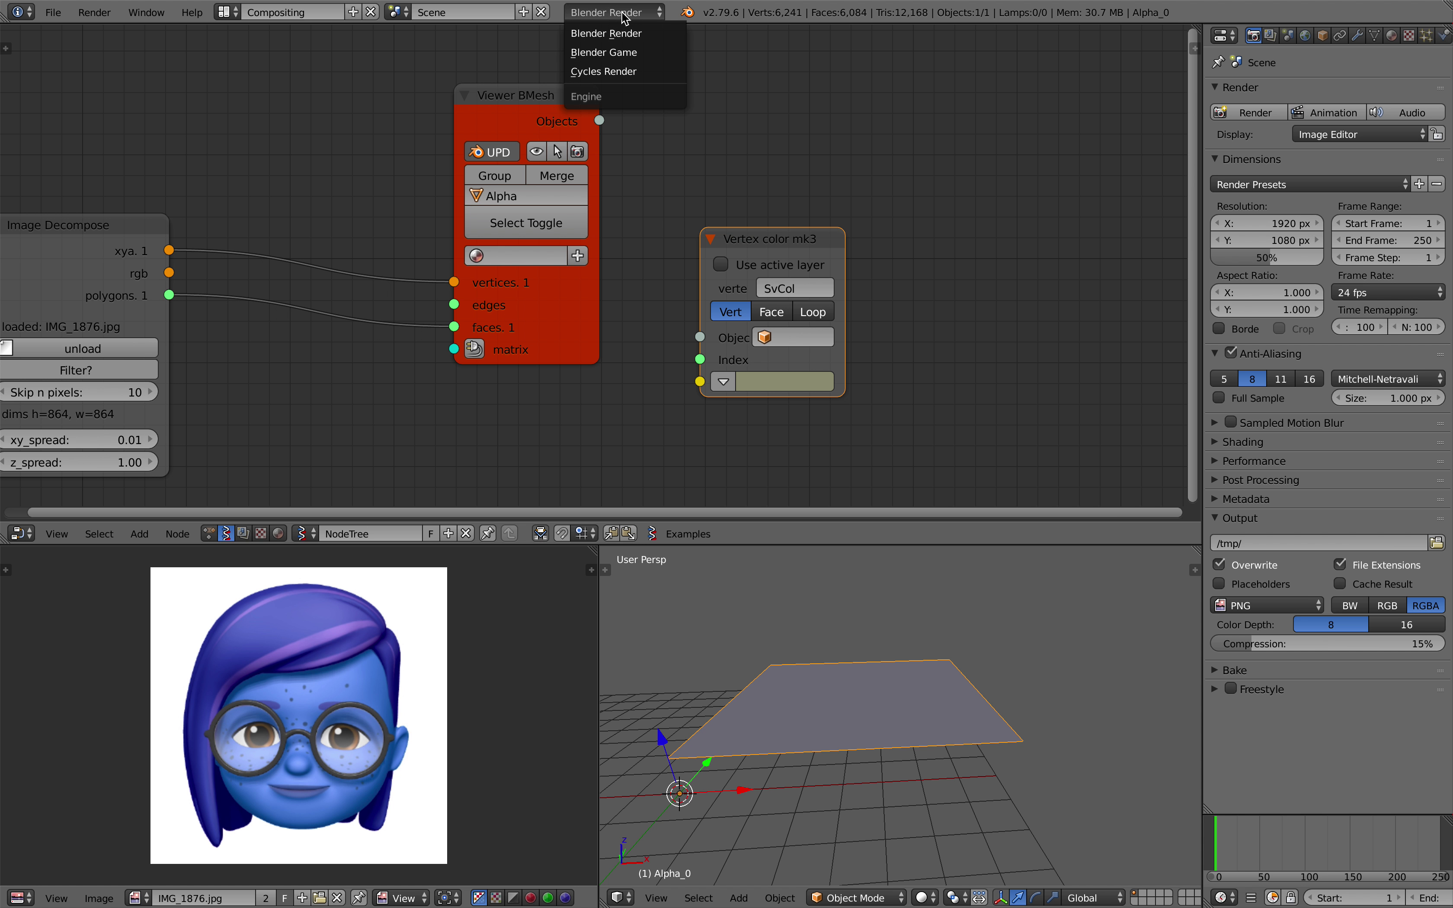
click(625, 67)
key(ctrl+s)
- Connect Viewer BMesh's Objects output to the Object input of Vertex color mk3, repositioning the Vertex color node
click(775, 113)
drag(826, 225, 856, 160)
drag(619, 95, 745, 249)
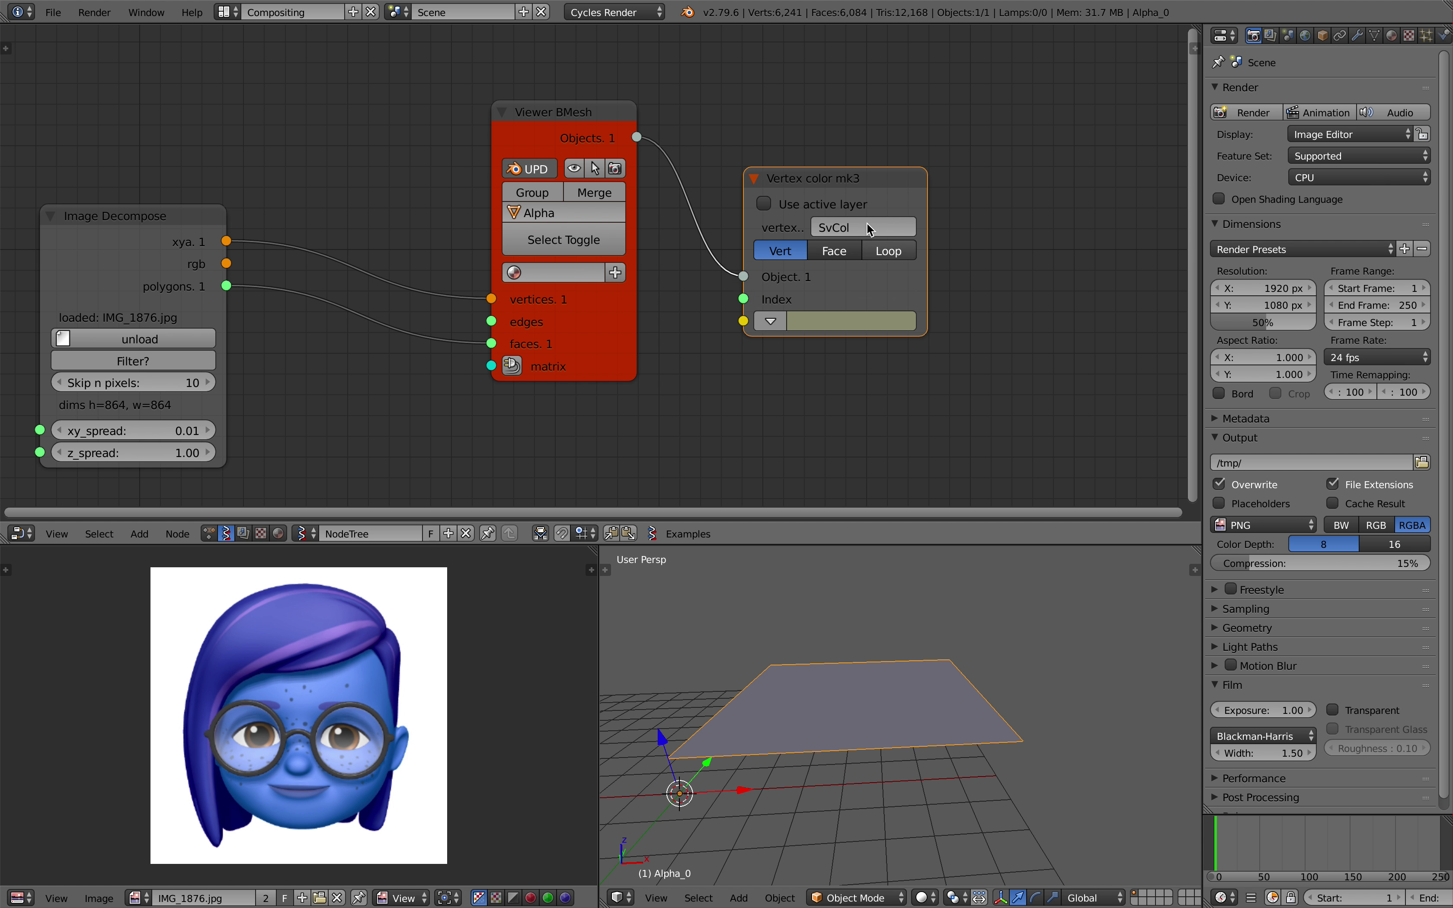
drag(841, 191, 856, 243)
key(ctrl+s)
click(856, 244)
middle_drag(824, 445, 846, 384)
middle_drag(925, 743, 861, 758)
key(ctrl+s)
click(863, 759)
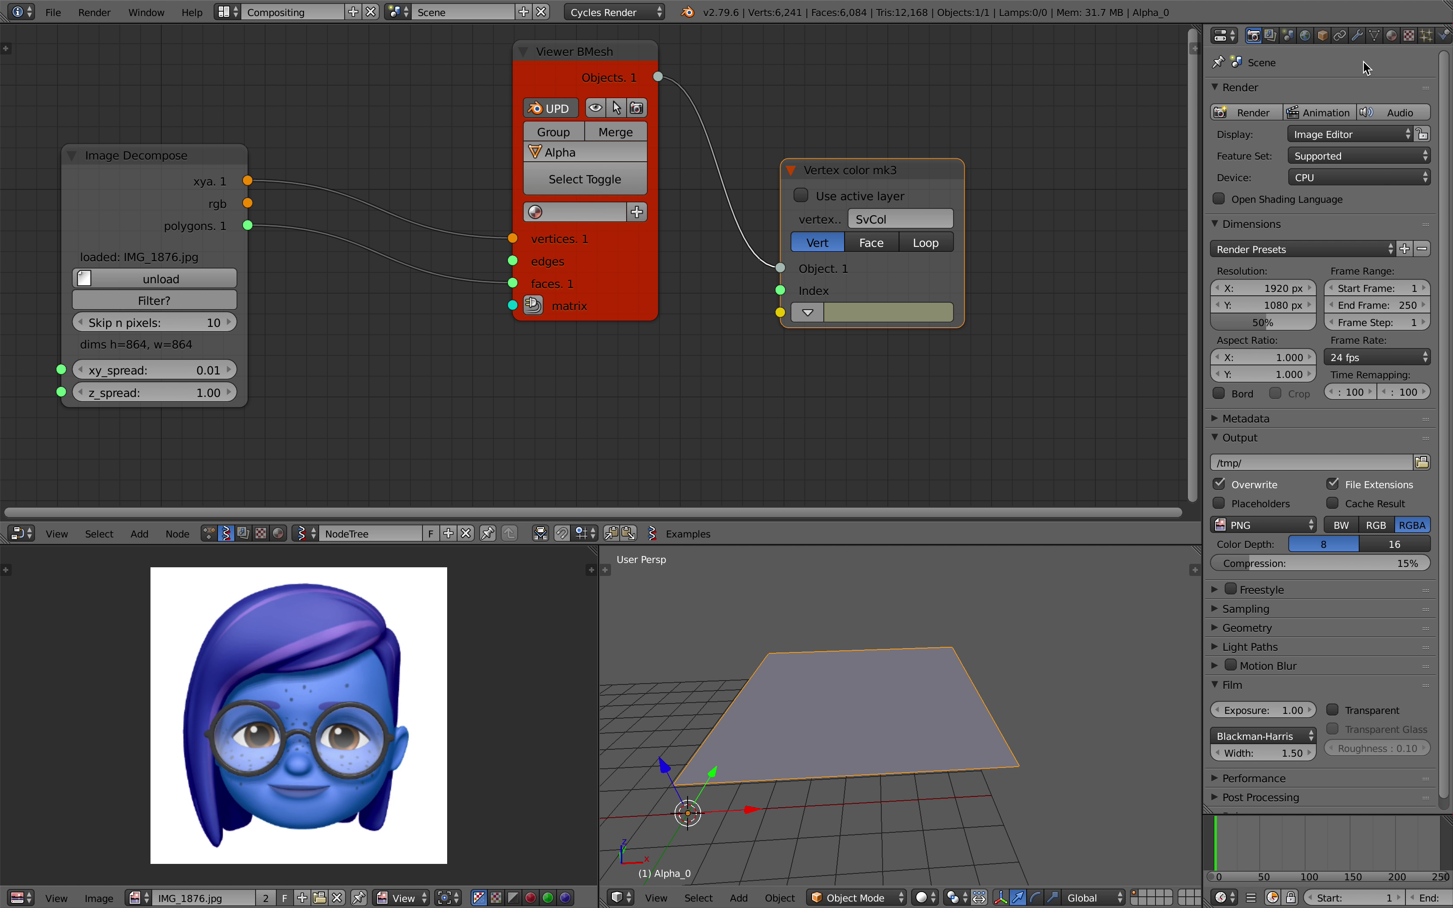
- Enable the Wire display option for the Alpha_0 mesh in its object properties
click(1323, 35)
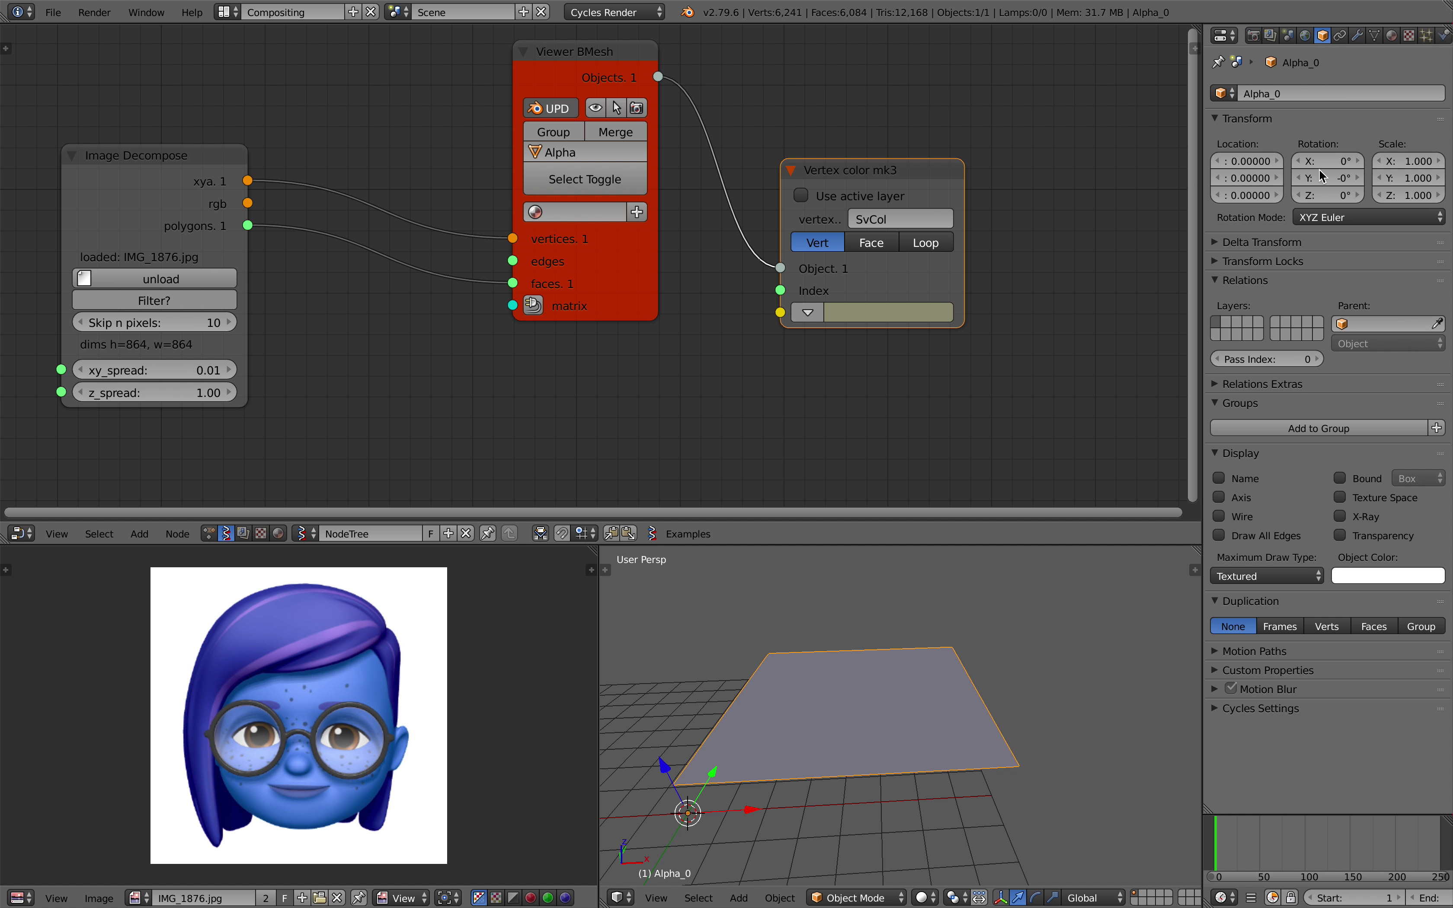
click(1232, 520)
key(ctrl+s)
mouse_move(901, 743)
middle_down()
mouse_move(882, 773)
mouse_move(925, 743)
middle_up()
click(882, 773)
key(ctrl+s)
click(840, 725)
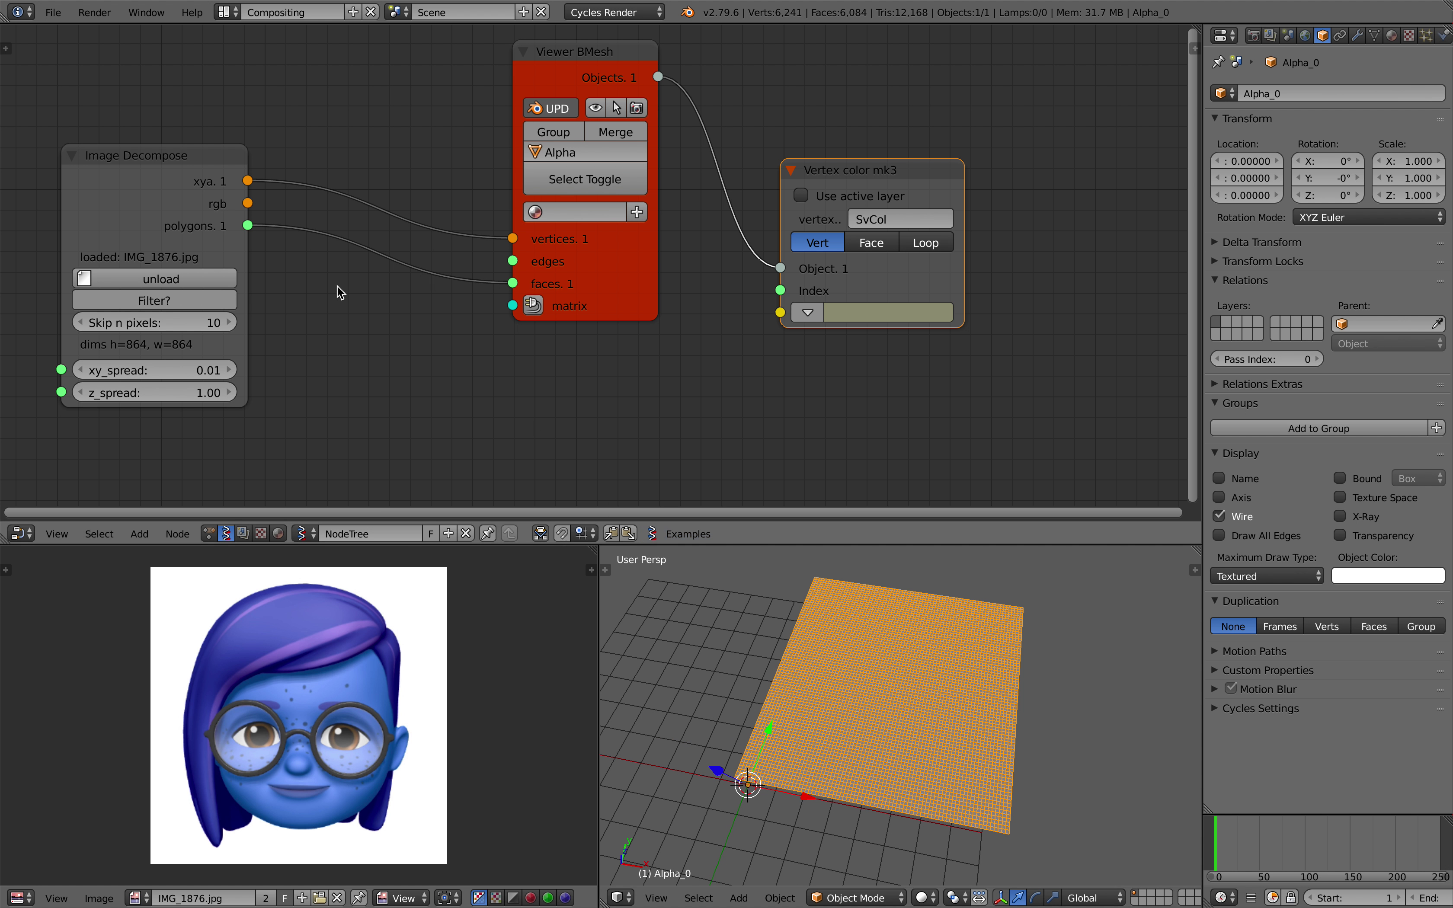
- Set Skip n pixels to 20 in the Image Decompose node and reload IMG_1876.jpg
click(230, 327)
click(230, 327)
click(230, 327)
click(230, 327)
click(231, 327)
click(231, 328)
click(231, 329)
click(231, 329)
click(230, 327)
click(198, 279)
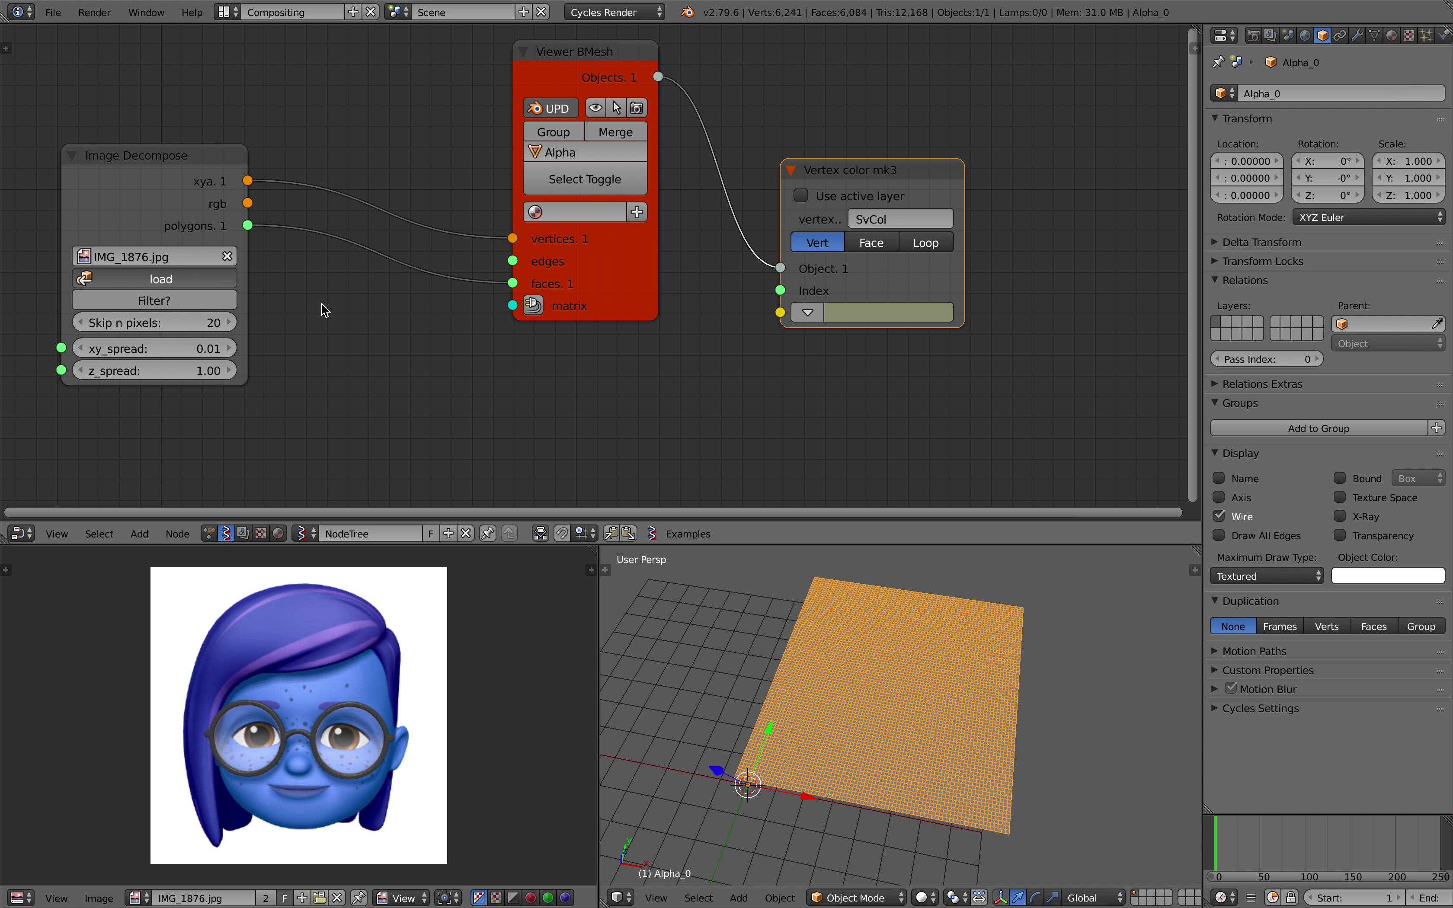
mouse_move(509, 284)
mouse_down()
mouse_move(485, 292)
mouse_move(512, 283)
mouse_up()
middle_drag(759, 610, 757, 643)
click(767, 622)
- Select the Alpha_0 grid and examine the vertex color layers in its mesh data properties
right_click(815, 681)
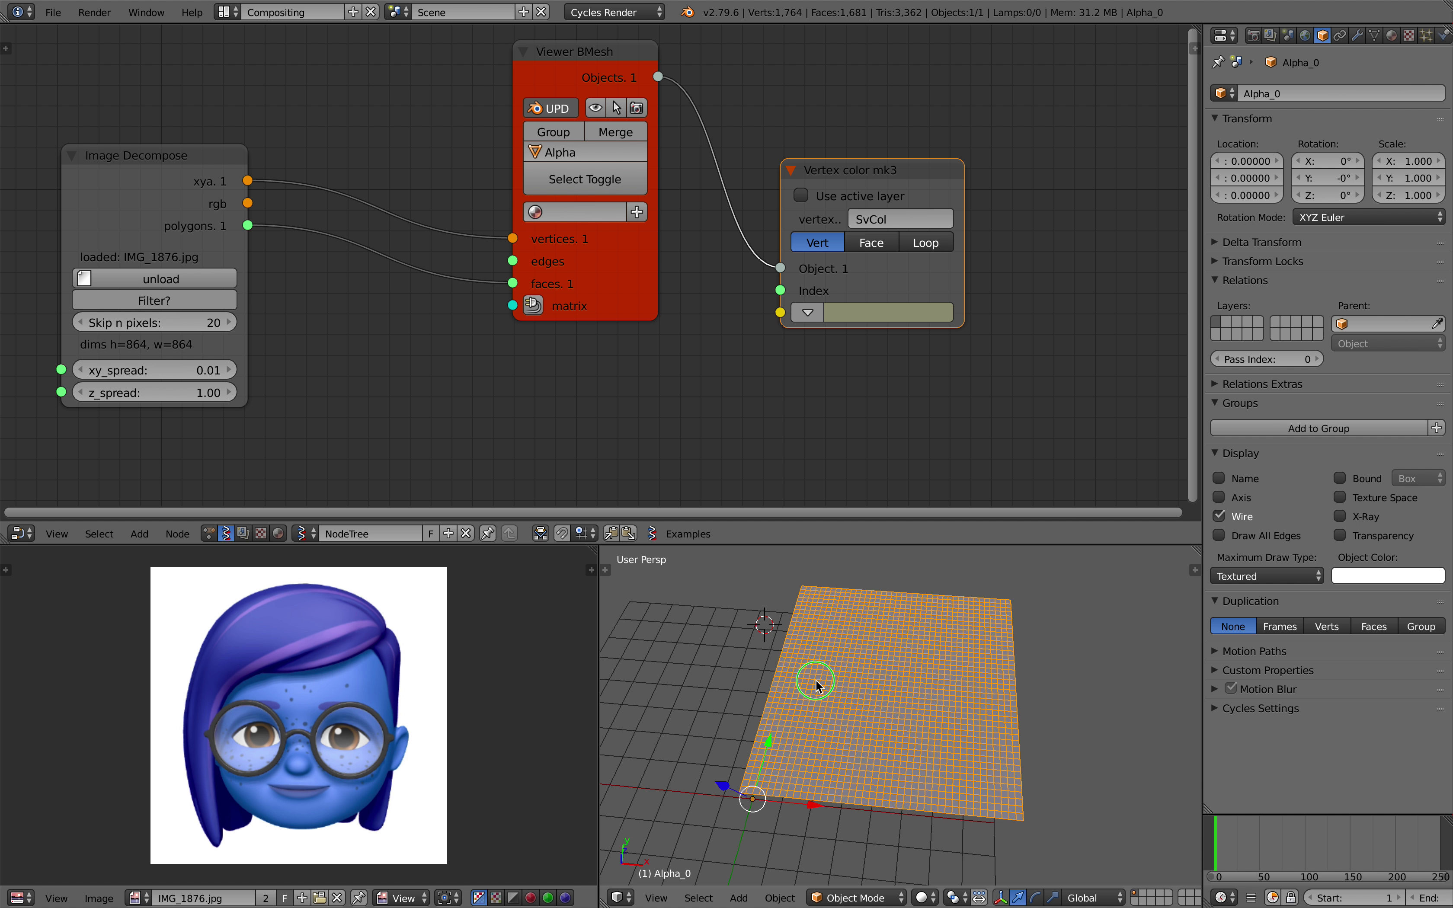
click(1379, 36)
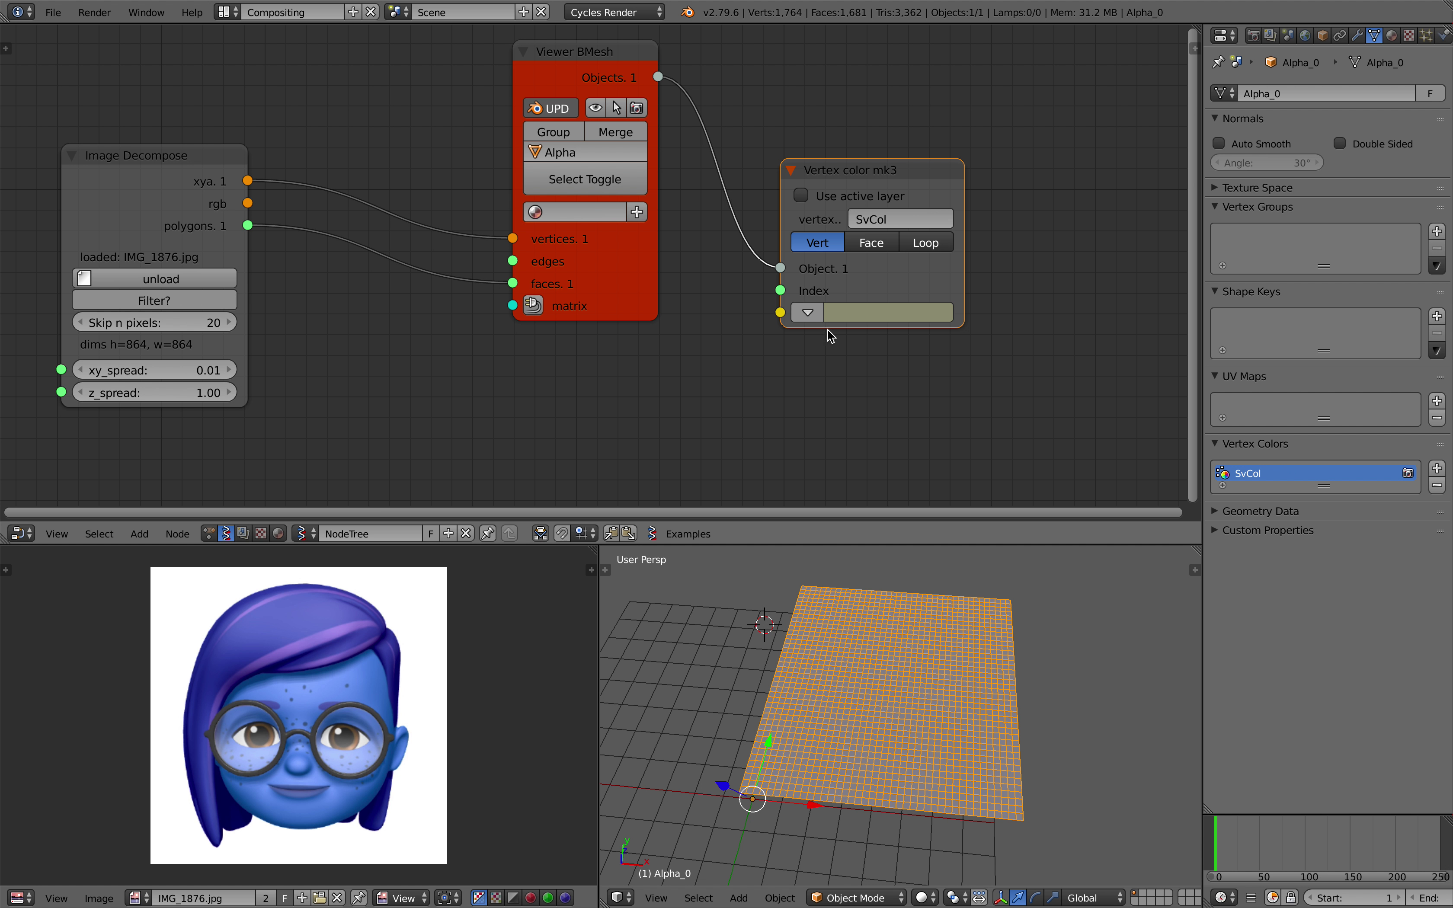
middle_drag(936, 619, 954, 632)
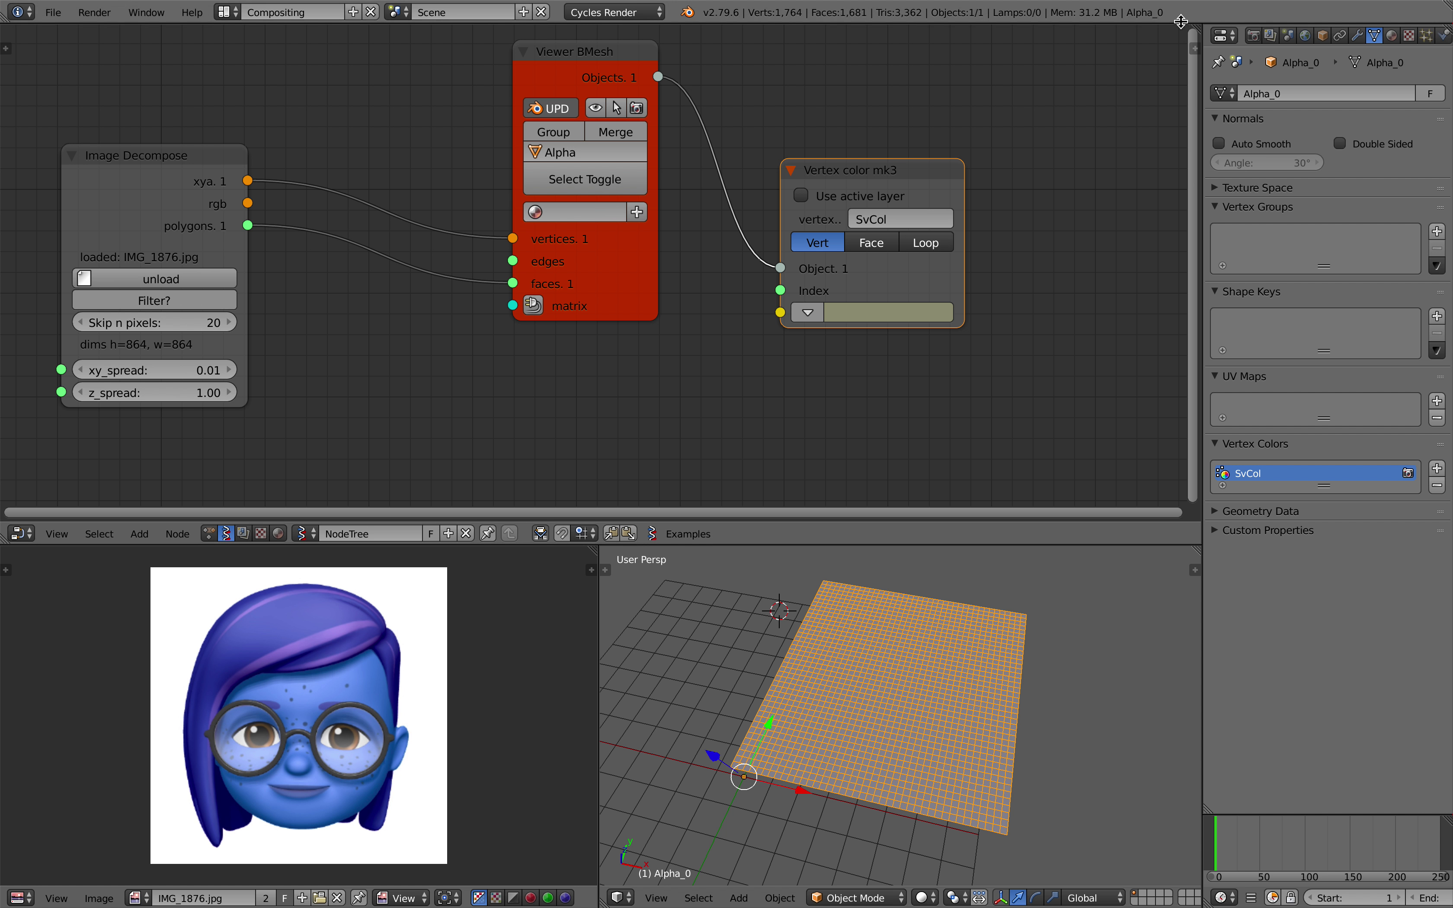
- Split off a second node editor for shader nodes and create a new material for the Alpha_0 mesh there
drag(1185, 31, 677, 96)
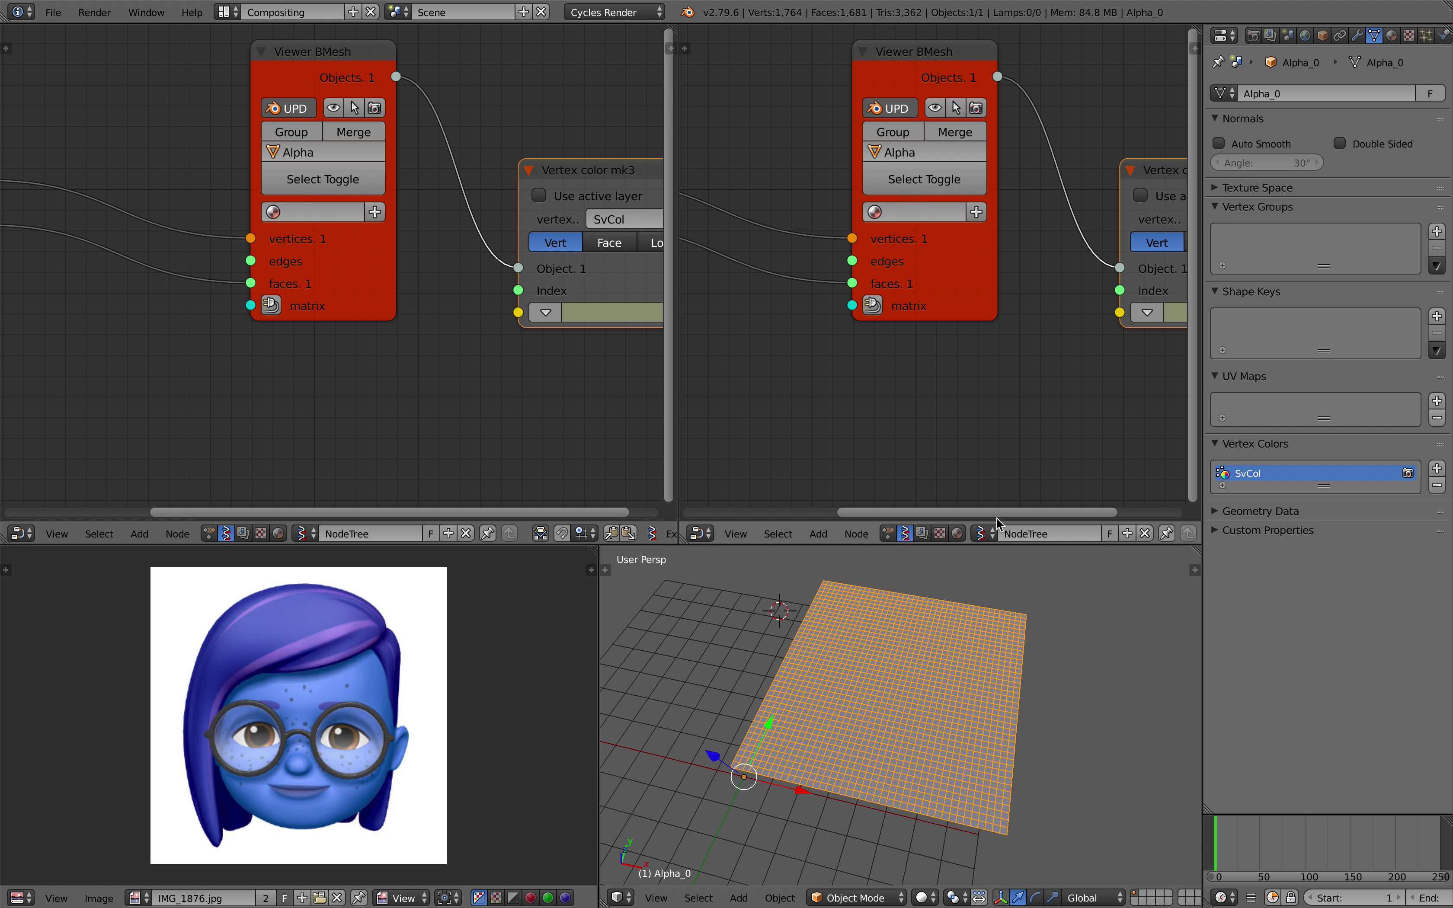
click(958, 534)
click(1097, 533)
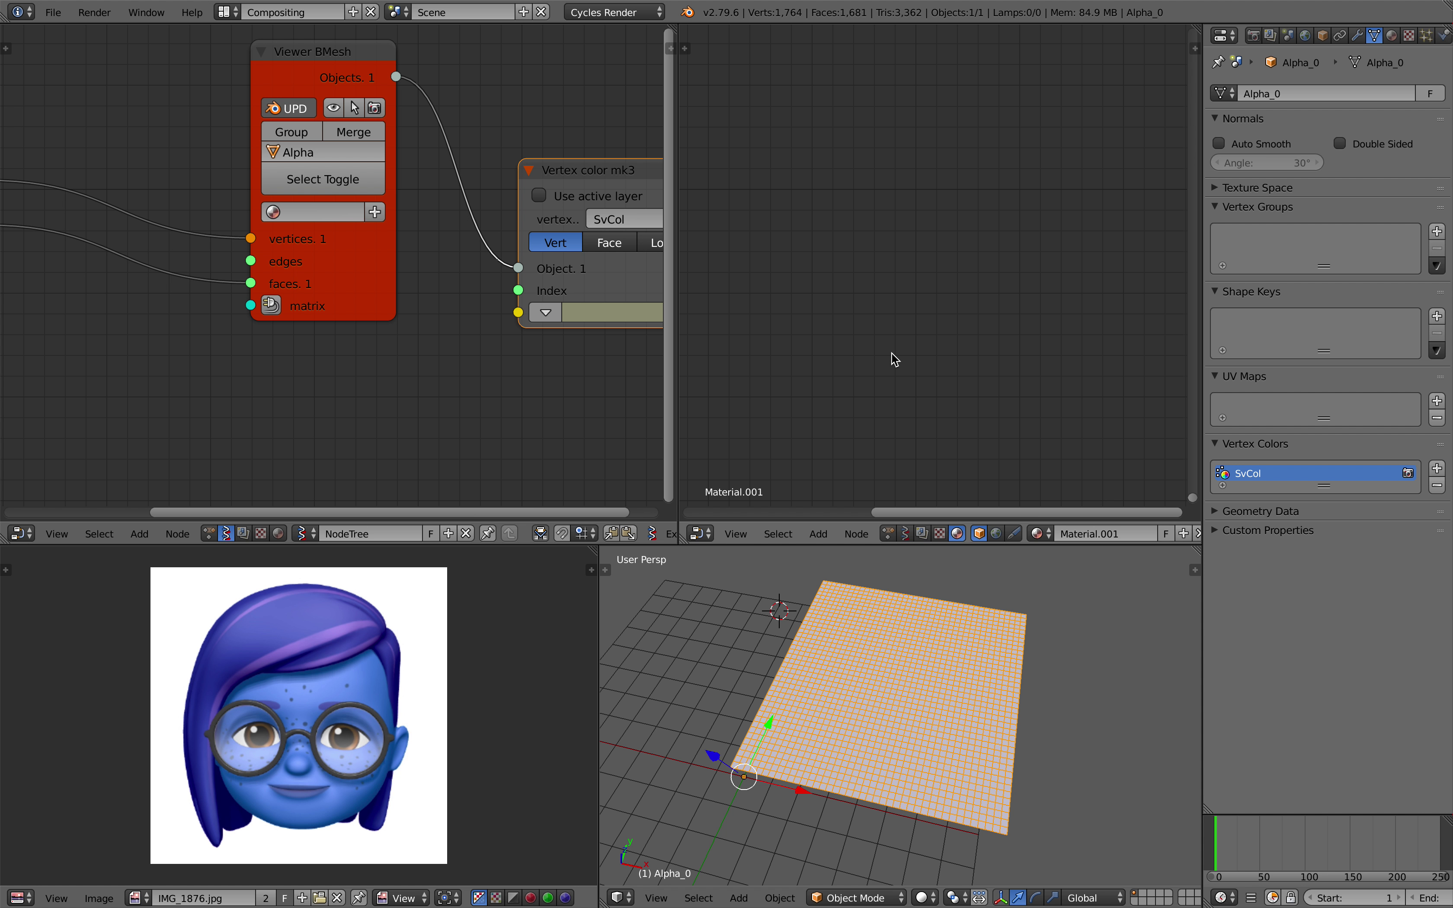
scroll(892, 354, down, 10)
middle_drag(856, 230, 952, 294)
scroll(925, 283, up, 8)
drag(847, 86, 935, 142)
- Add an Attribute node with the name SvCol and connect its Color output to the Diffuse BSDF's Color input
key(shift+a)
click(819, 249)
text(att)
key(Return)
click(749, 255)
click(831, 351)
text(SvCol)
key(Return)
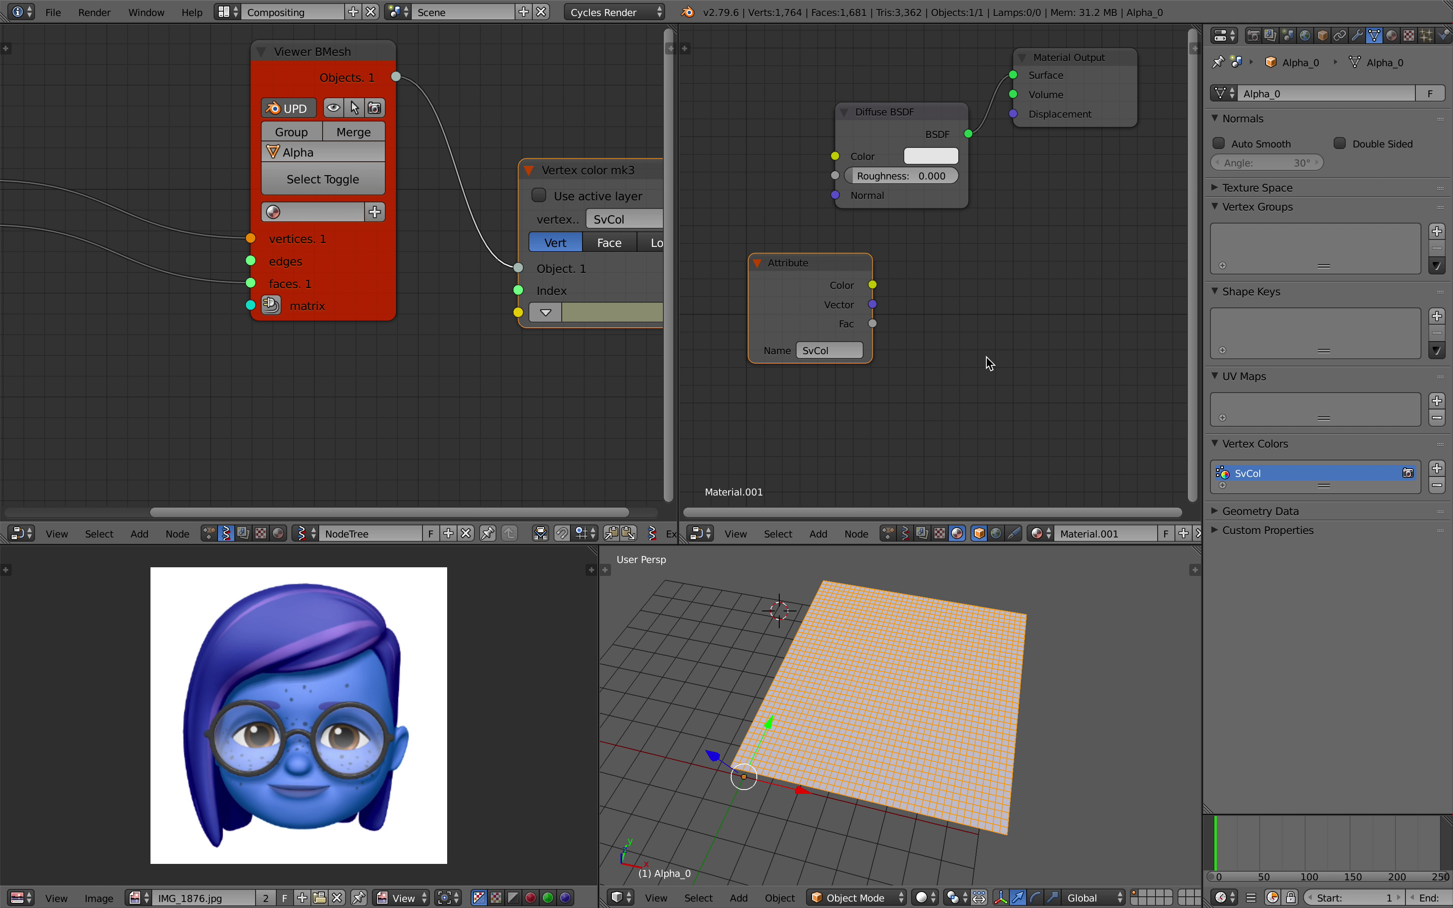
drag(873, 284, 835, 157)
drag(835, 262, 758, 125)
drag(875, 107, 892, 135)
- Switch the 3D viewport to Rendered shading to preview the material on the mesh
middle_drag(878, 714, 907, 712)
click(925, 898)
click(947, 781)
middle_drag(947, 785, 950, 778)
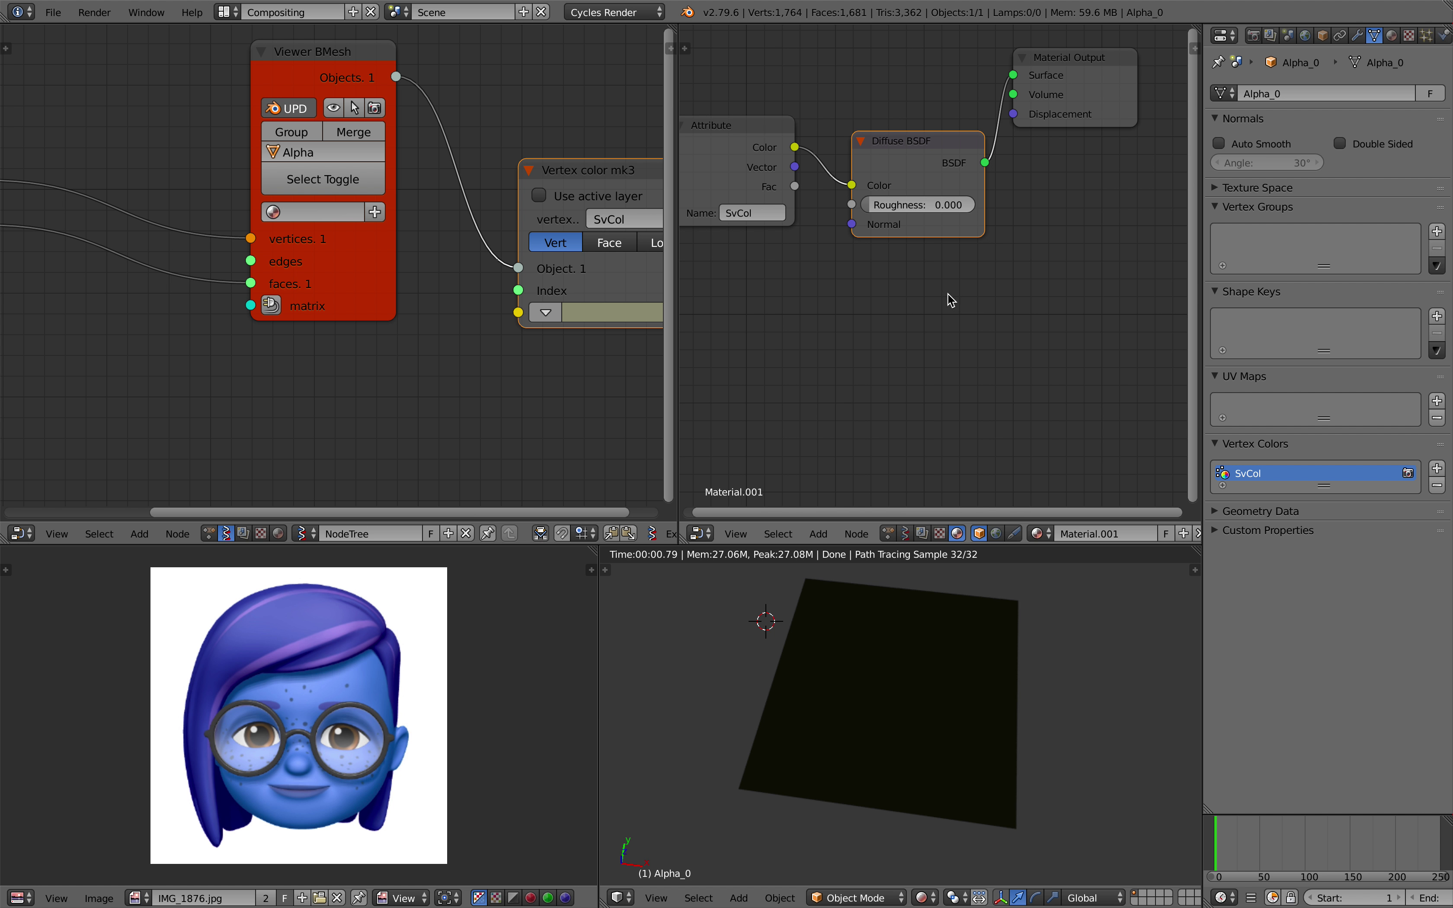
- Replace the Diffuse BSDF with an Emission node linked from the Attribute's Color to the Material Output's Surface
key(x)
key(shift+a)
click(887, 150)
text(emi)
key(Return)
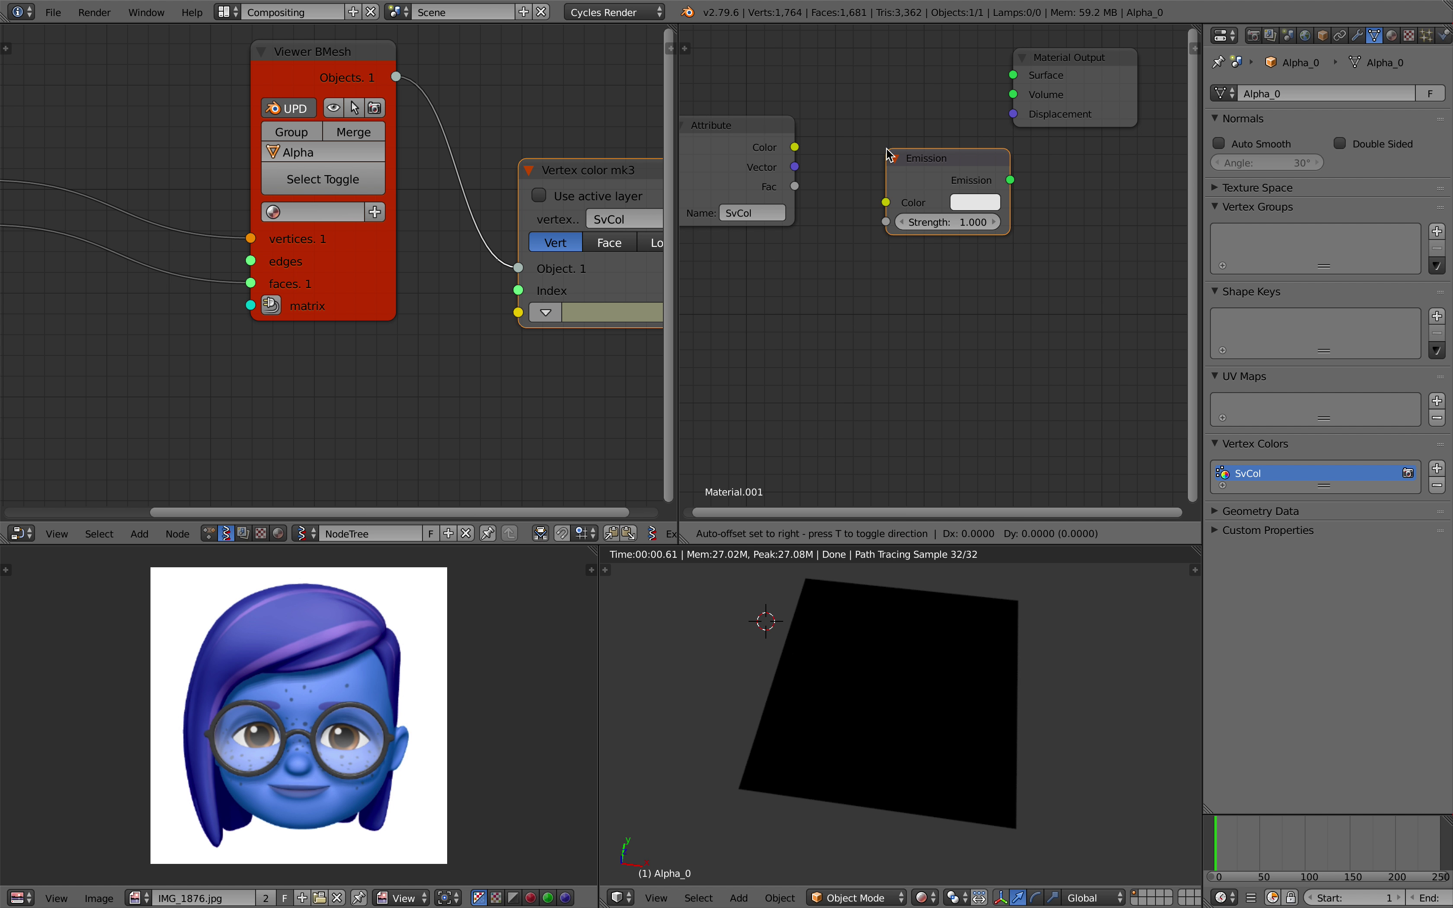
click(858, 131)
drag(794, 147, 856, 178)
drag(980, 156, 1014, 75)
drag(937, 141, 934, 114)
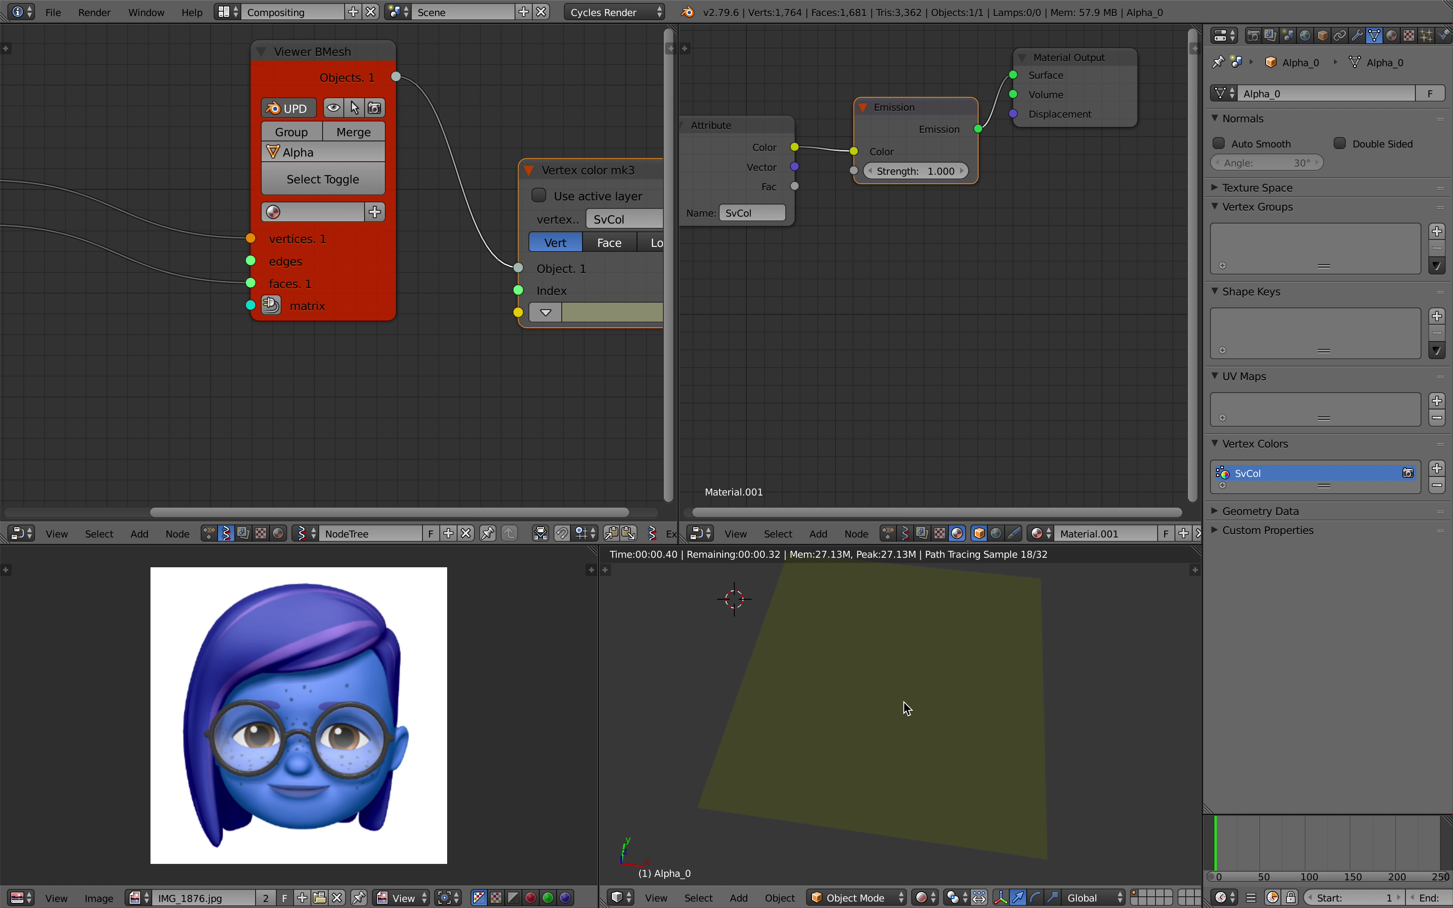
- Set the color in the Vertex color mk3 node to an orange-brown
scroll(402, 194, down, 2)
click(506, 309)
mouse_move(546, 141)
mouse_down()
mouse_move(548, 61)
mouse_move(528, 153)
mouse_up()
- Tidy the Sverchok nodes and connect Image Decompose's rgb output to the color input of Vertex color mk3
scroll(457, 178, down, 3)
middle_drag(458, 185, 494, 170)
drag(356, 135, 317, 156)
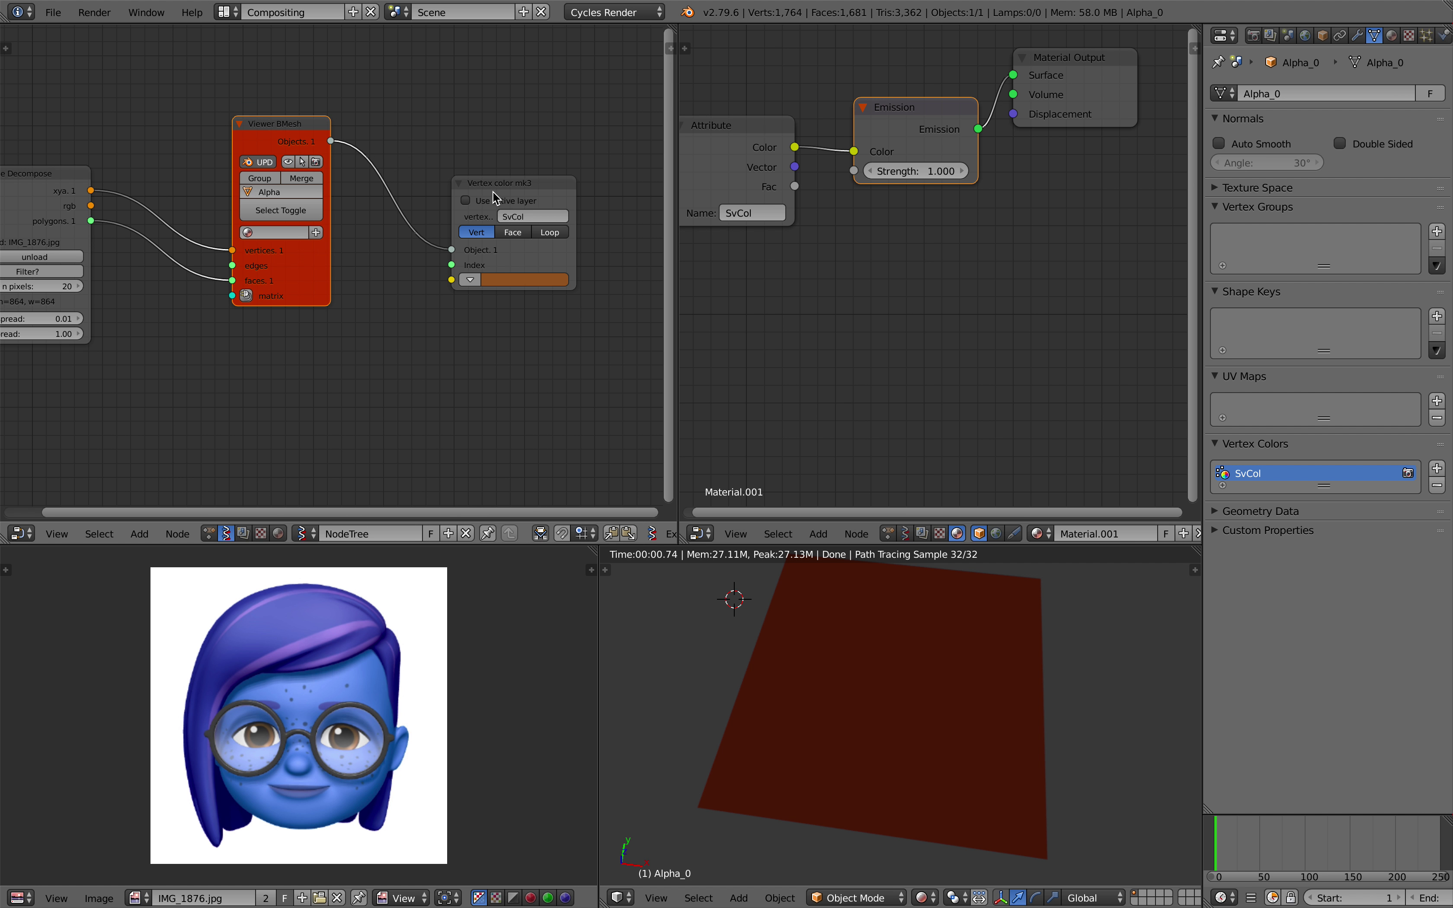
drag(493, 195, 476, 177)
middle_drag(261, 371, 271, 368)
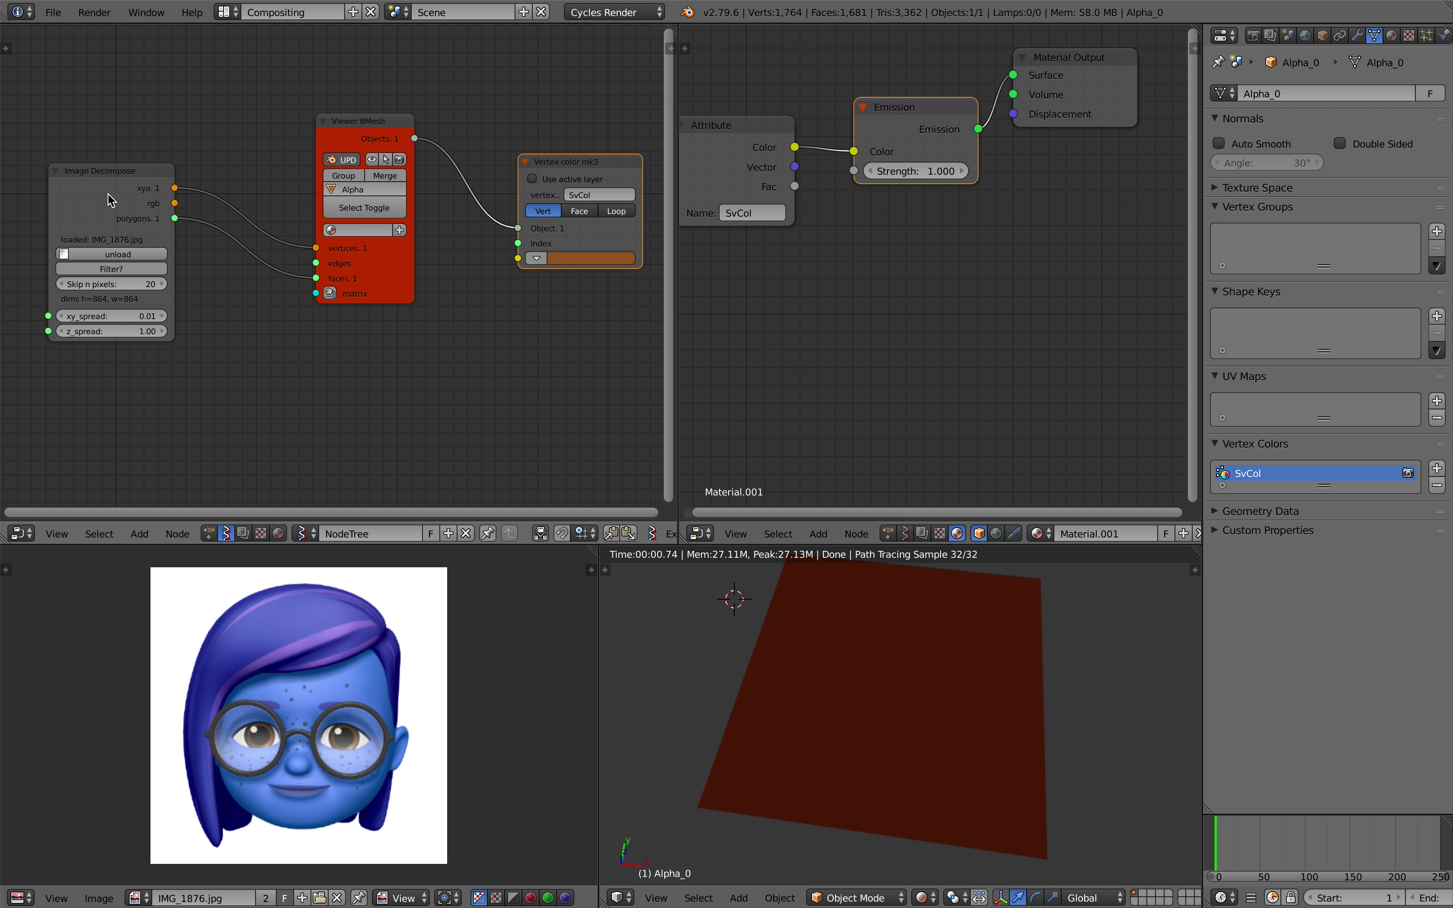
drag(110, 204, 517, 258)
- Rearrange the Viewer BMesh node so the rgb link to Vertex color mk3 stays clear of it
drag(377, 142, 366, 72)
scroll(561, 203, up, 2)
middle_drag(549, 203, 491, 208)
scroll(490, 208, up, 2)
scroll(573, 253, down, 2)
scroll(493, 246, down, 2)
drag(318, 82, 340, 80)
middle_drag(453, 192, 321, 218)
scroll(420, 198, up, 1)
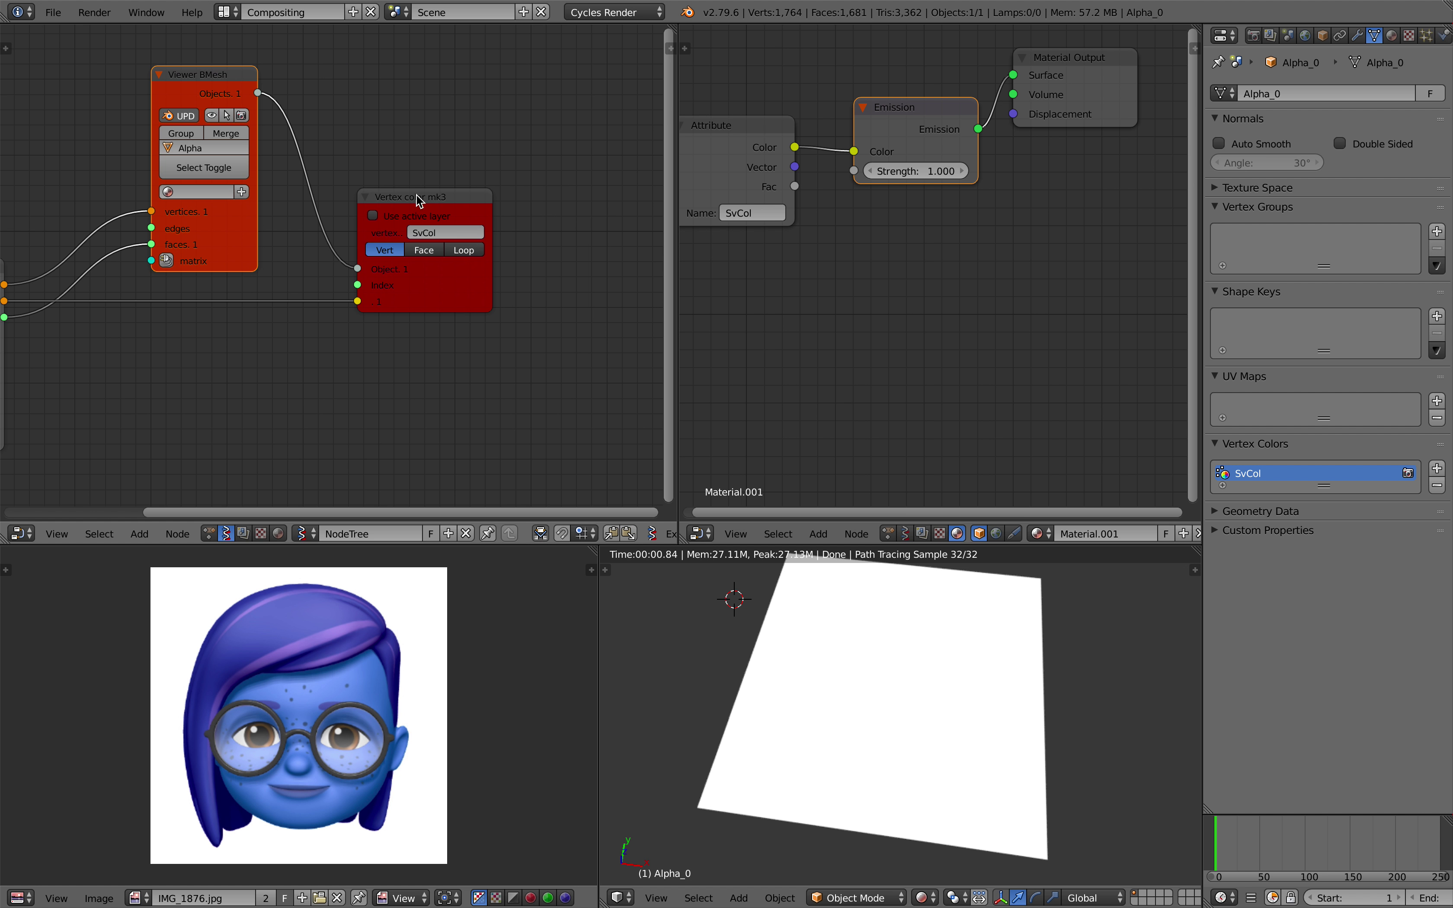
- Add a Color in MK1 node in the empty space below the Viewer BMesh node
scroll(434, 235, down, 1)
middle_drag(331, 318, 417, 285)
scroll(394, 300, up, 1)
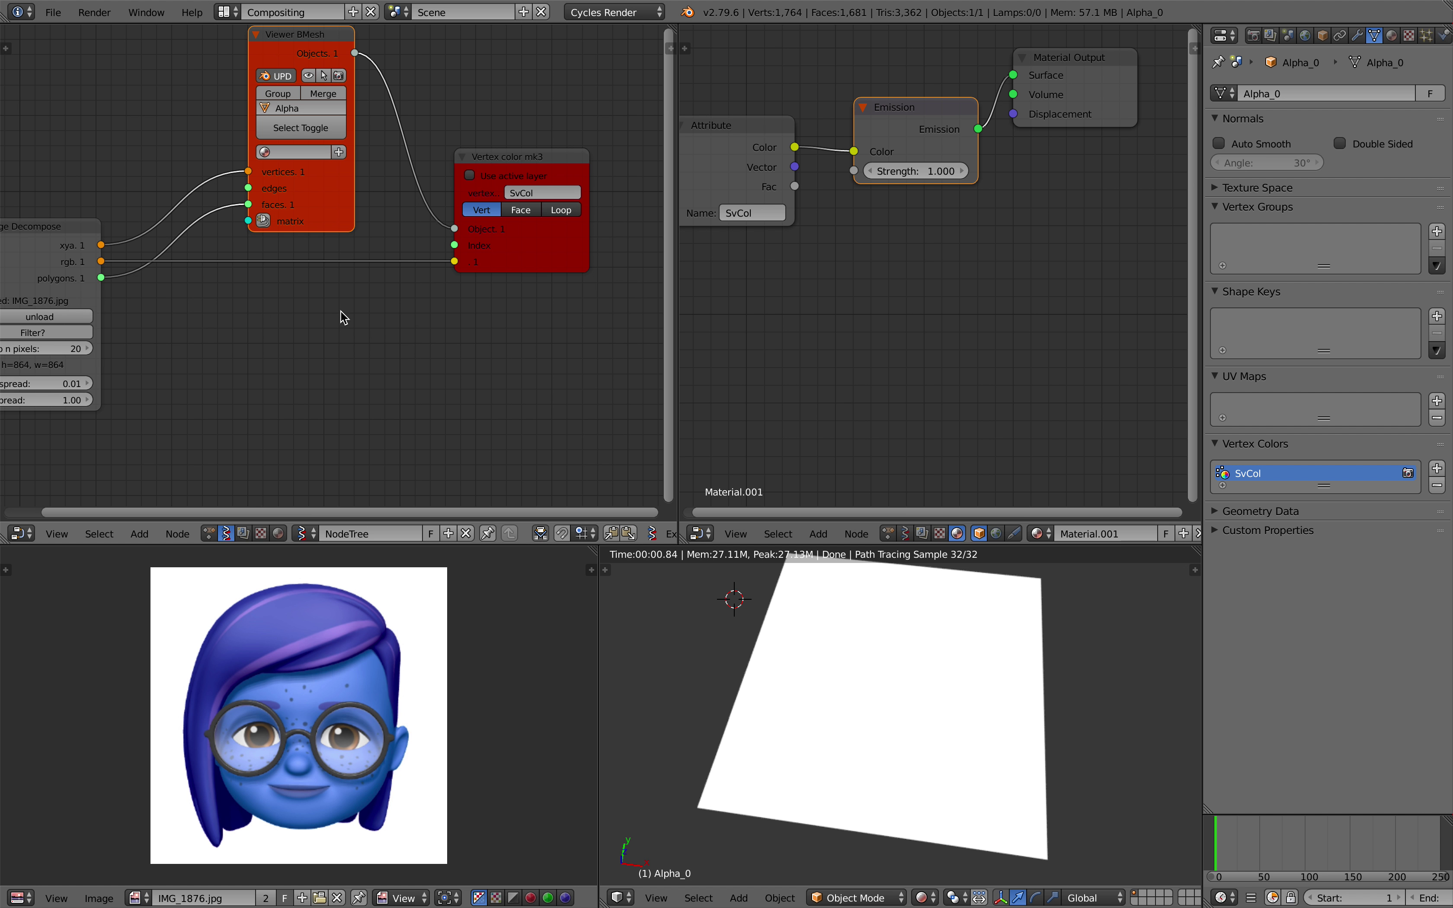
middle_drag(308, 324, 328, 313)
key(alt+space)
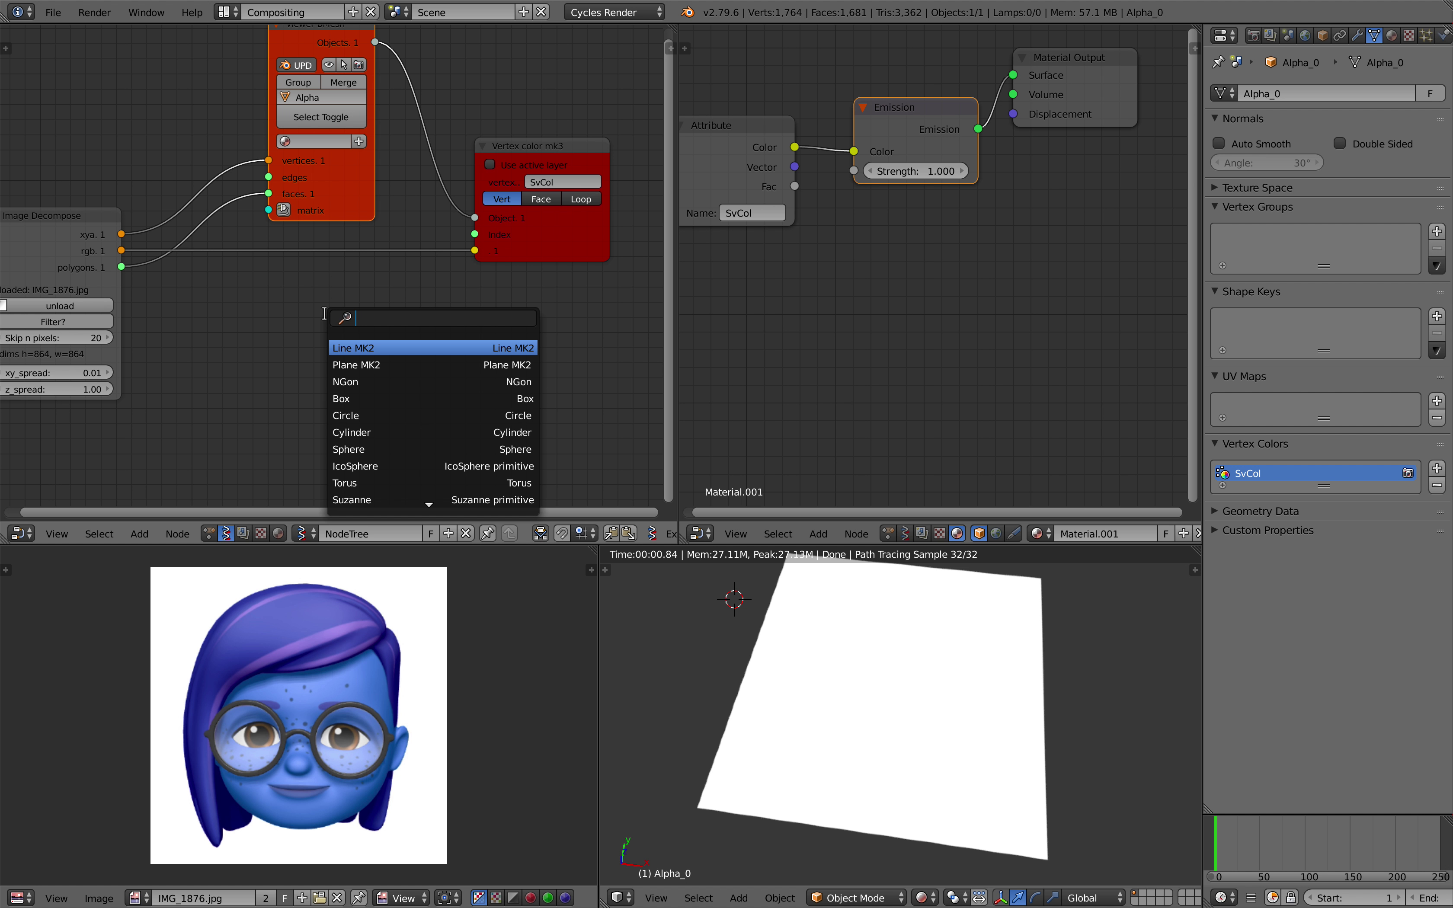
text(color in)
key(Return)
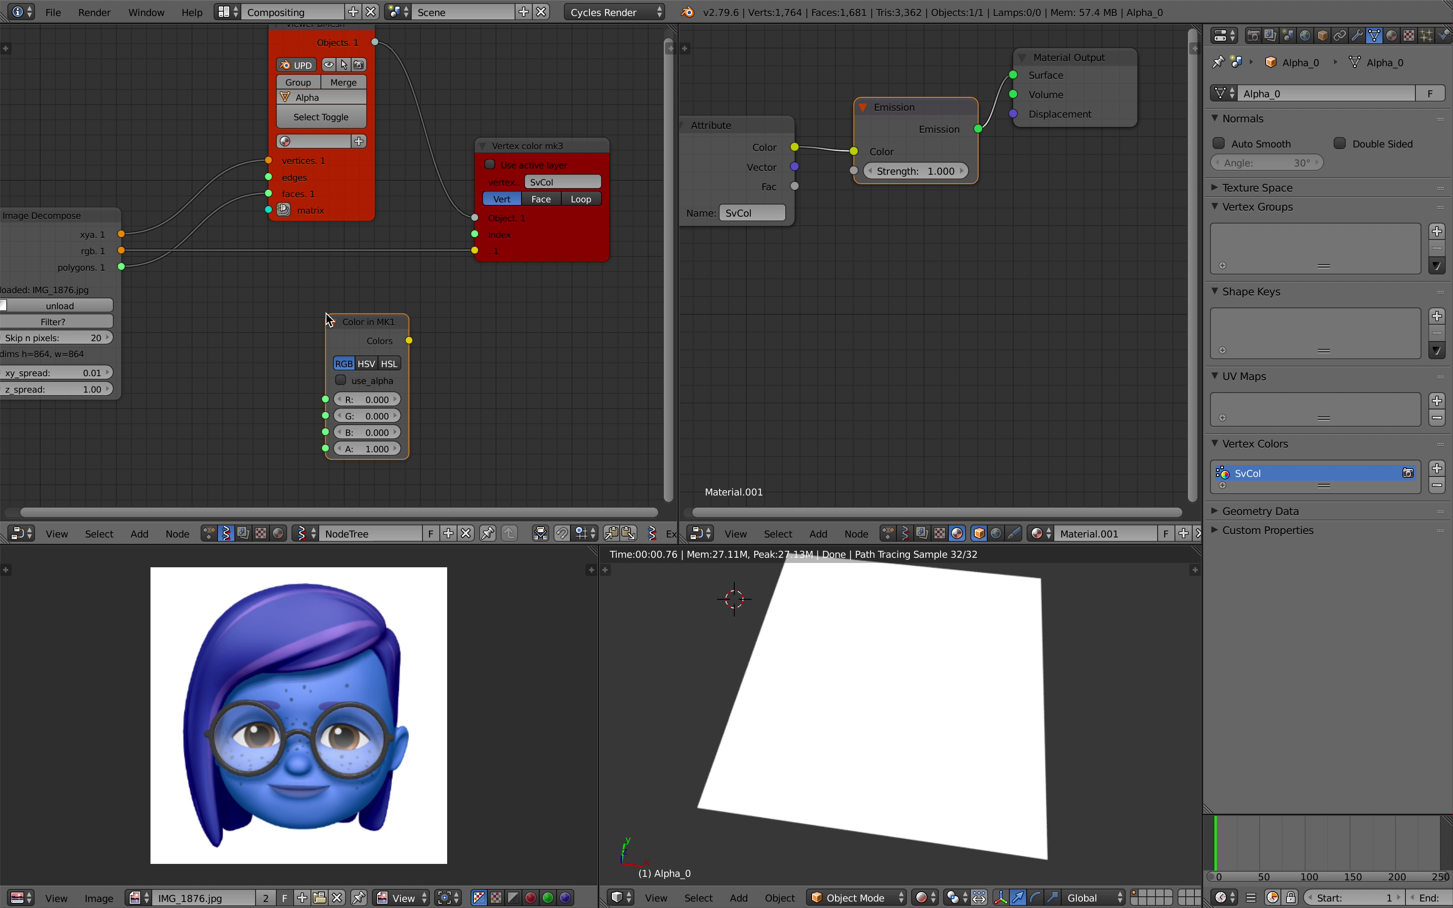
- Add a Vector out node beside Color in MK1 and link Image Decompose's rgb output to its Vectors input
middle_drag(328, 318, 368, 260)
key(alt+space)
text(vector o)
key(Return)
click(274, 263)
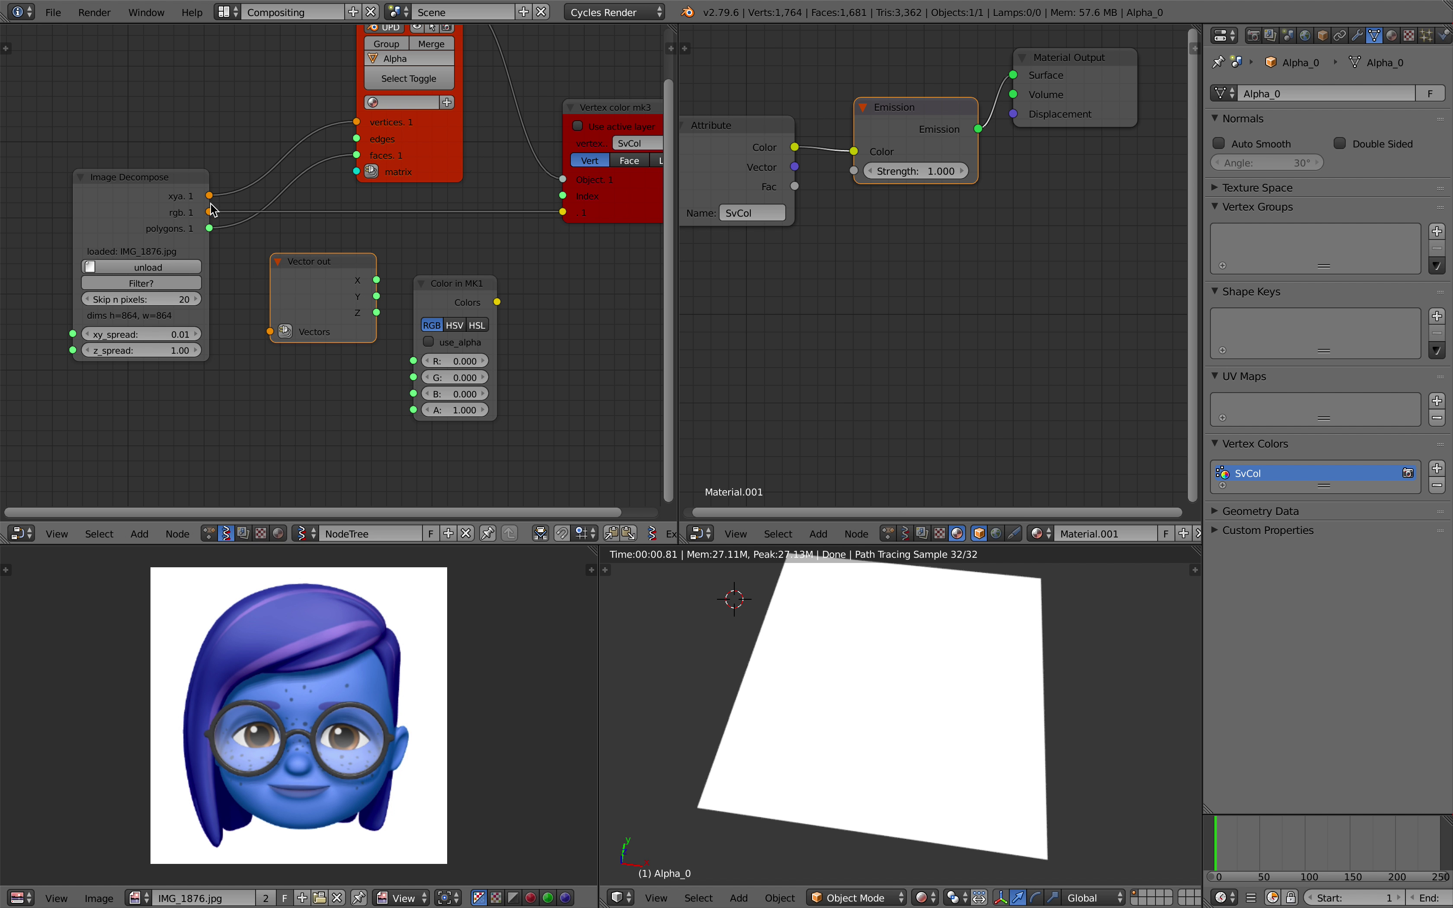
drag(209, 212, 227, 246)
drag(271, 330, 270, 331)
drag(290, 267, 275, 271)
scroll(319, 278, up, 1)
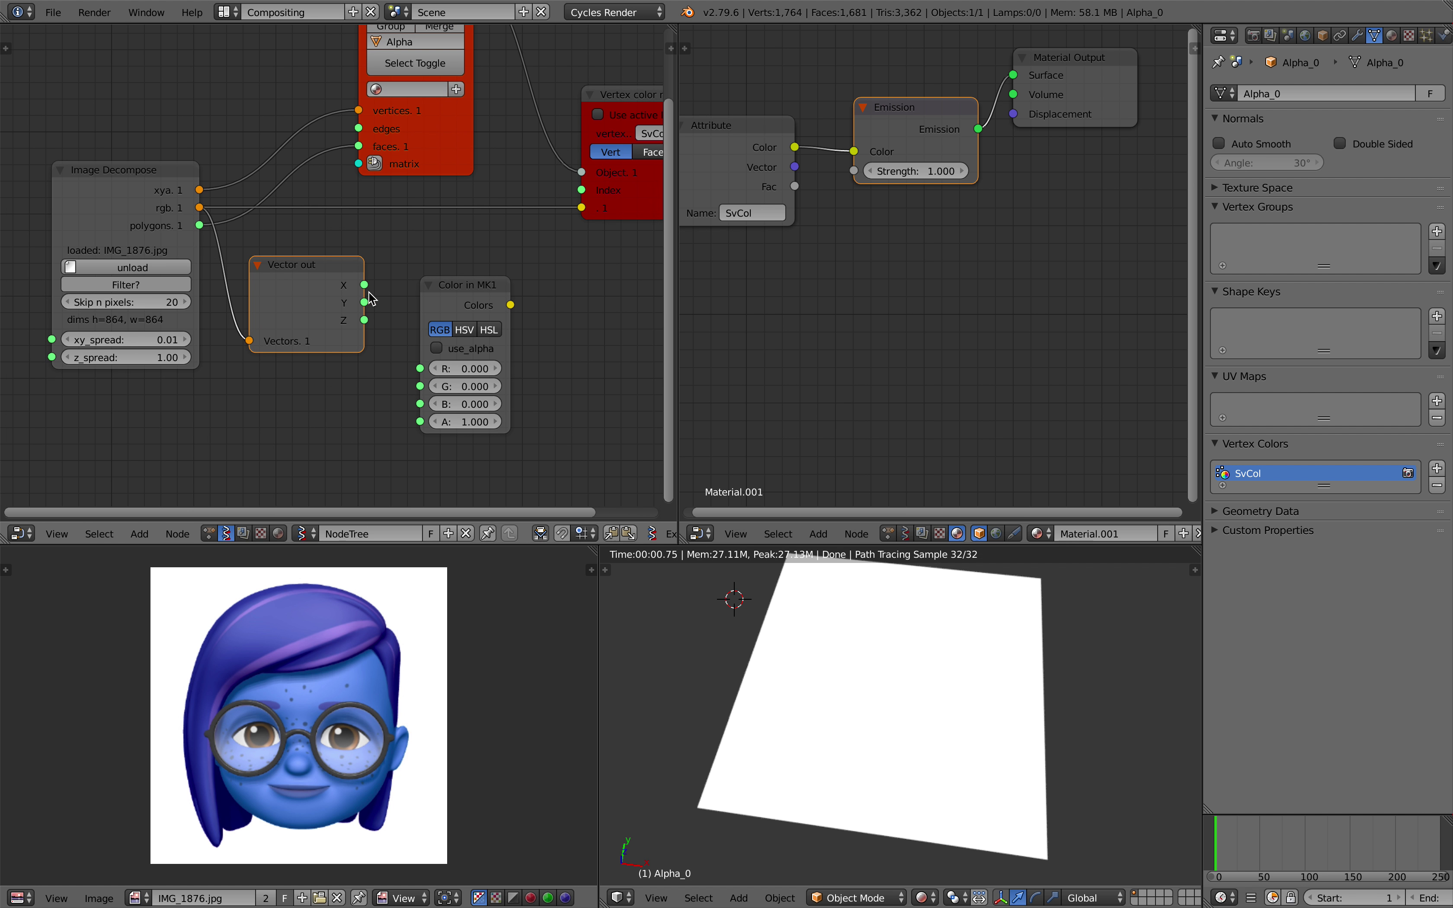
- Link Vector out's X, Y and Z outputs to the R, G and B inputs of Color in MK1
drag(363, 284, 420, 368)
drag(420, 385, 412, 382)
drag(365, 302, 420, 386)
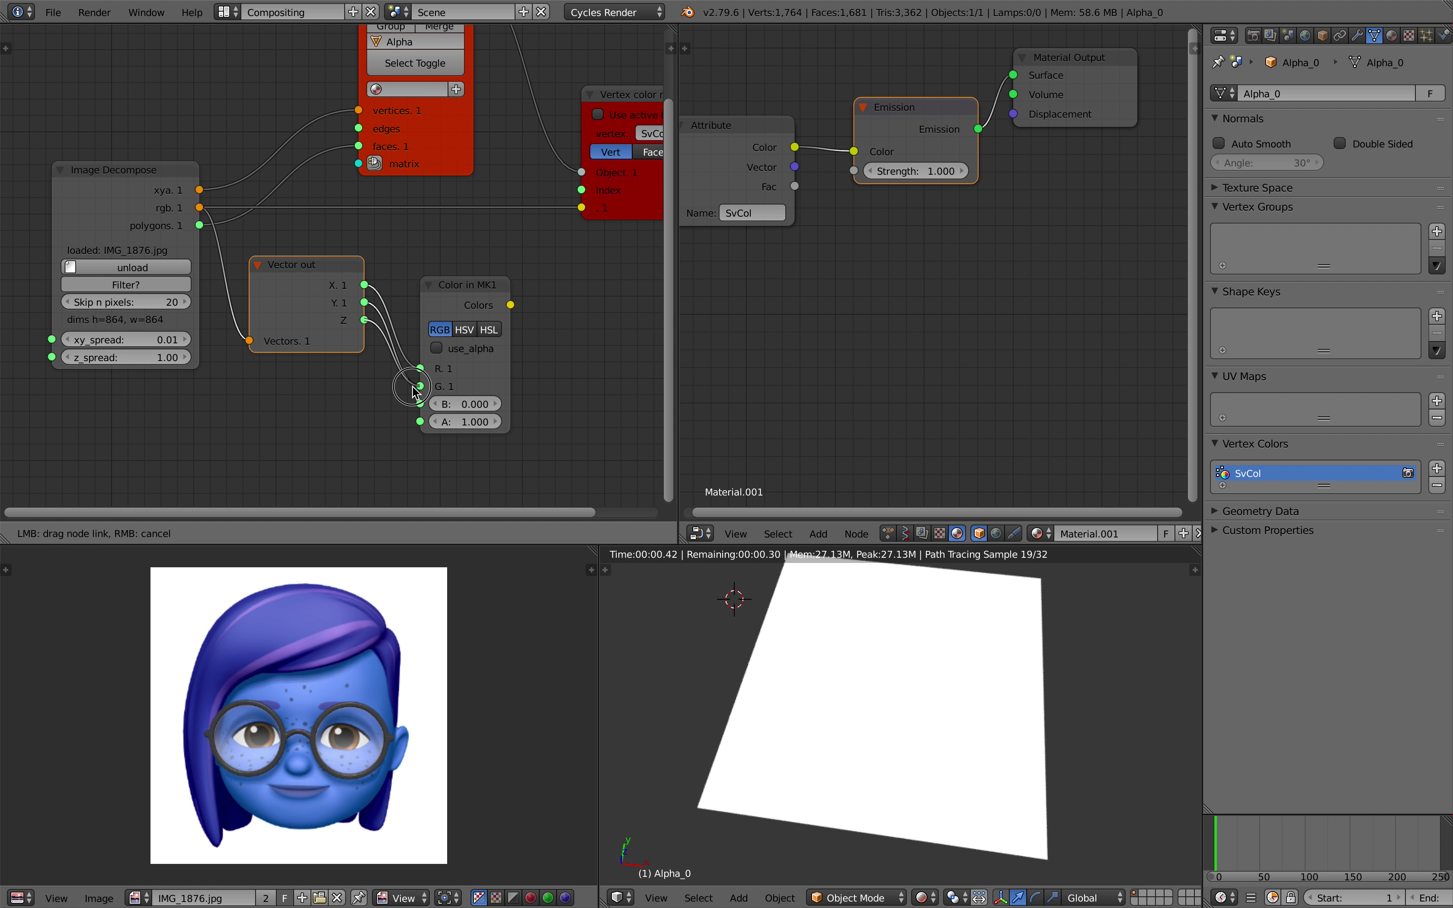
drag(364, 319, 420, 403)
- Move the Vector out node down and Color in MK1 aside to free space, and save the file
drag(456, 300, 486, 263)
key(ctrl+s)
click(483, 259)
drag(302, 288, 305, 411)
drag(486, 263, 533, 321)
key(ctrl+s)
click(538, 316)
- Duplicate the Vector out node above the original, with its Vectors input fed by Image Decompose's xya output
drag(150, 176, 251, 349)
key(shift+d)
click(296, 284)
drag(302, 302, 269, 303)
- Add a Vector in node and link the upper Vector out's X and Y outputs to its X and Y inputs
key(alt+space)
text(vec)
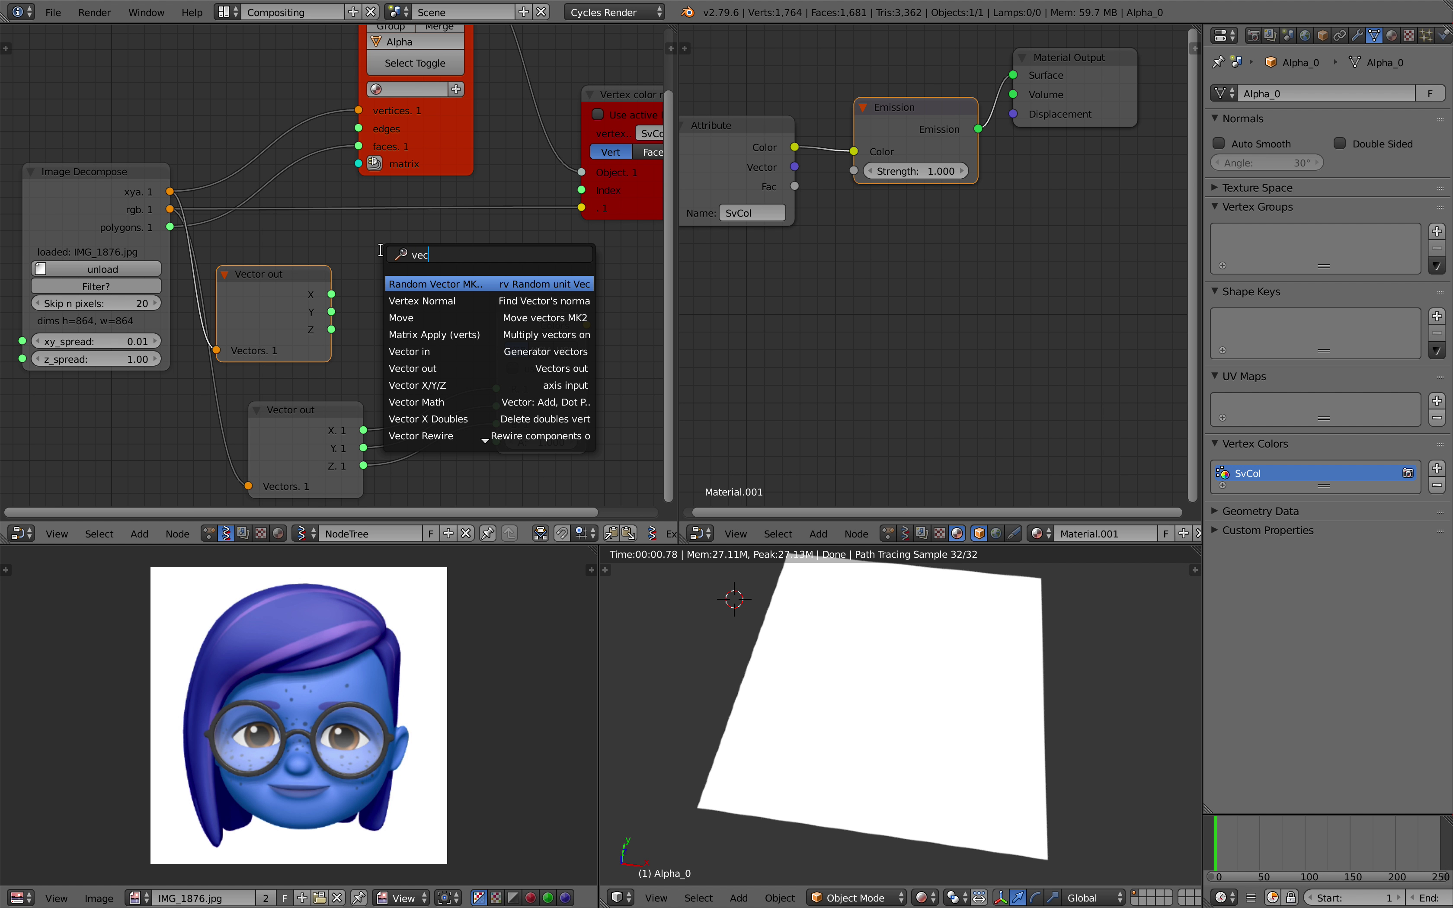
text(tor in)
key(Return)
click(381, 225)
drag(331, 295, 384, 297)
mouse_move(374, 310)
mouse_down()
mouse_move(363, 307)
mouse_move(385, 299)
mouse_up()
- Link Vector in's Vectors output to Viewer BMesh's vertices and place the node above Image Decompose
drag(467, 254, 359, 110)
key(g)
drag(244, 89, 214, 68)
middle_drag(399, 372, 398, 361)
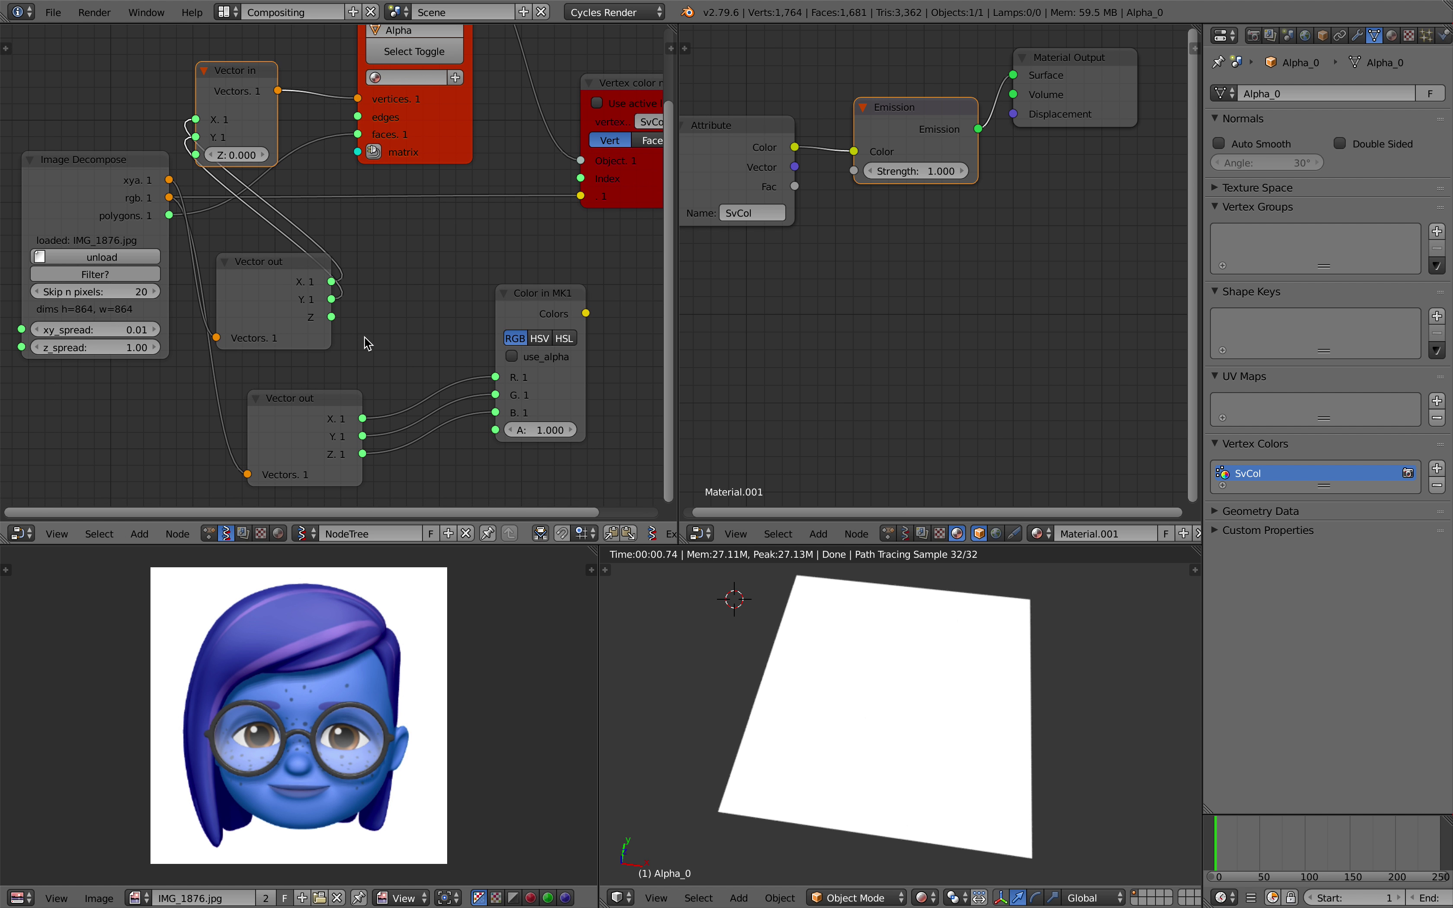
- Link the upper Vector out's Z to Color in MK1's A, enable use_alpha, and feed Colors into Vertex color mk3
drag(331, 317, 503, 432)
middle_drag(558, 324, 459, 323)
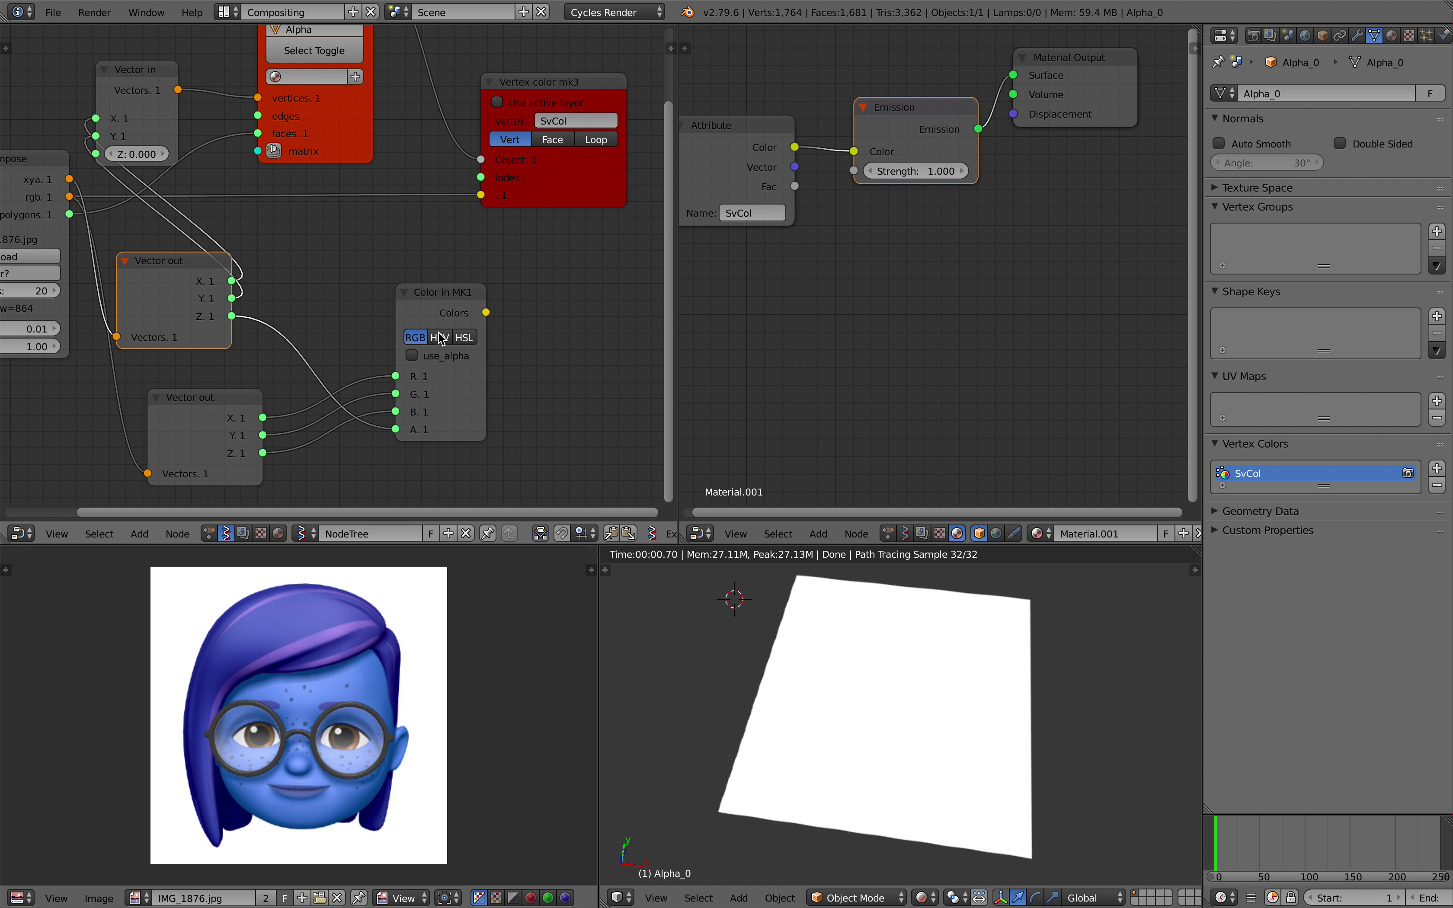
click(411, 355)
drag(450, 310, 551, 227)
- Examine the colored pixel mesh in the rendered viewport from the front and up close
middle_drag(890, 662, 926, 697)
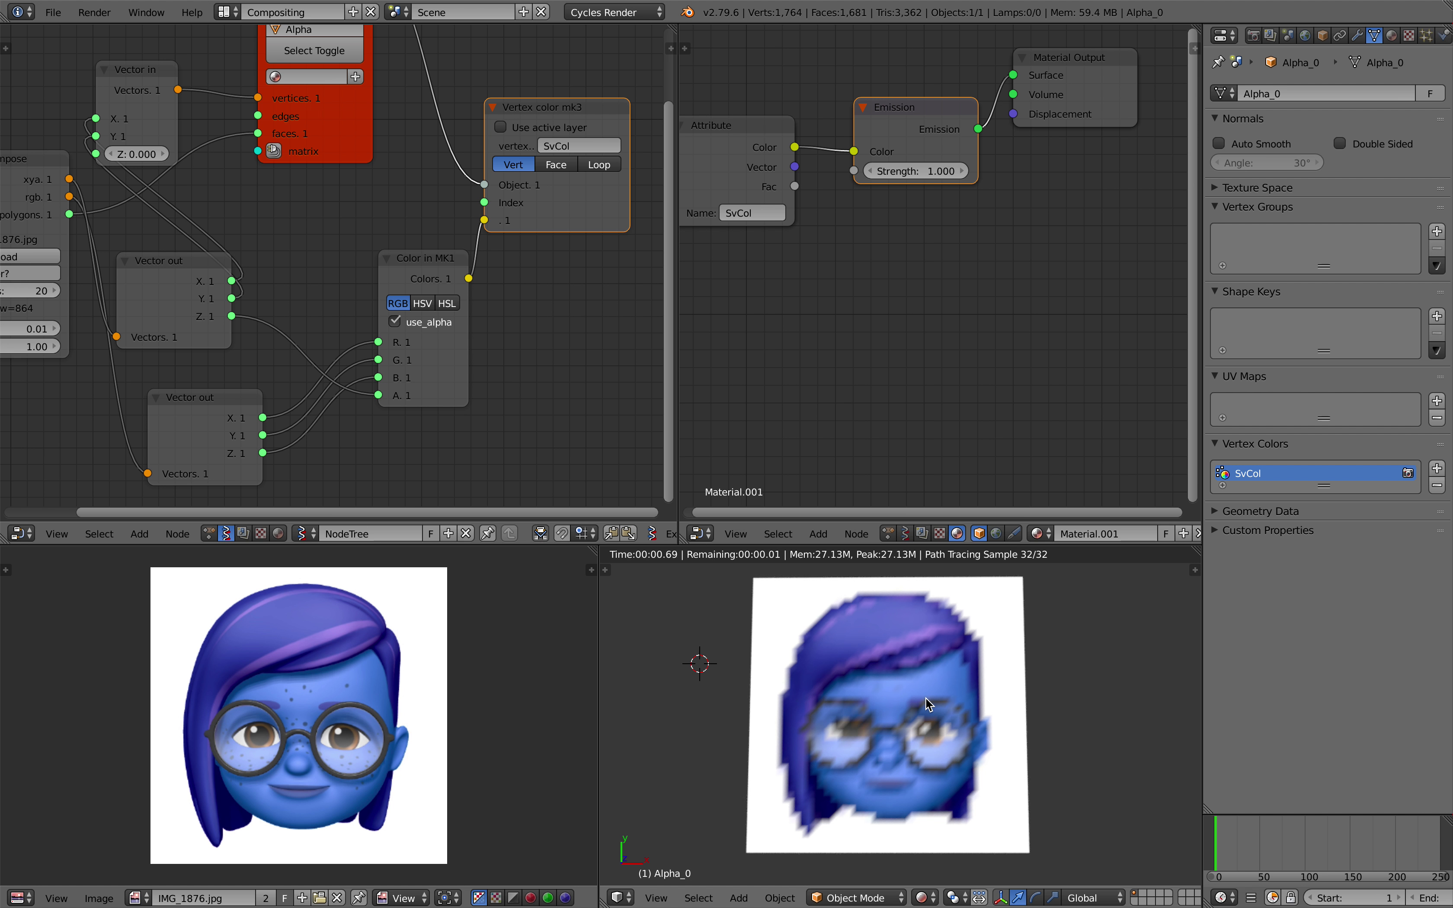
scroll(926, 697, up, 2)
shift+middle_drag(817, 827, 825, 791)
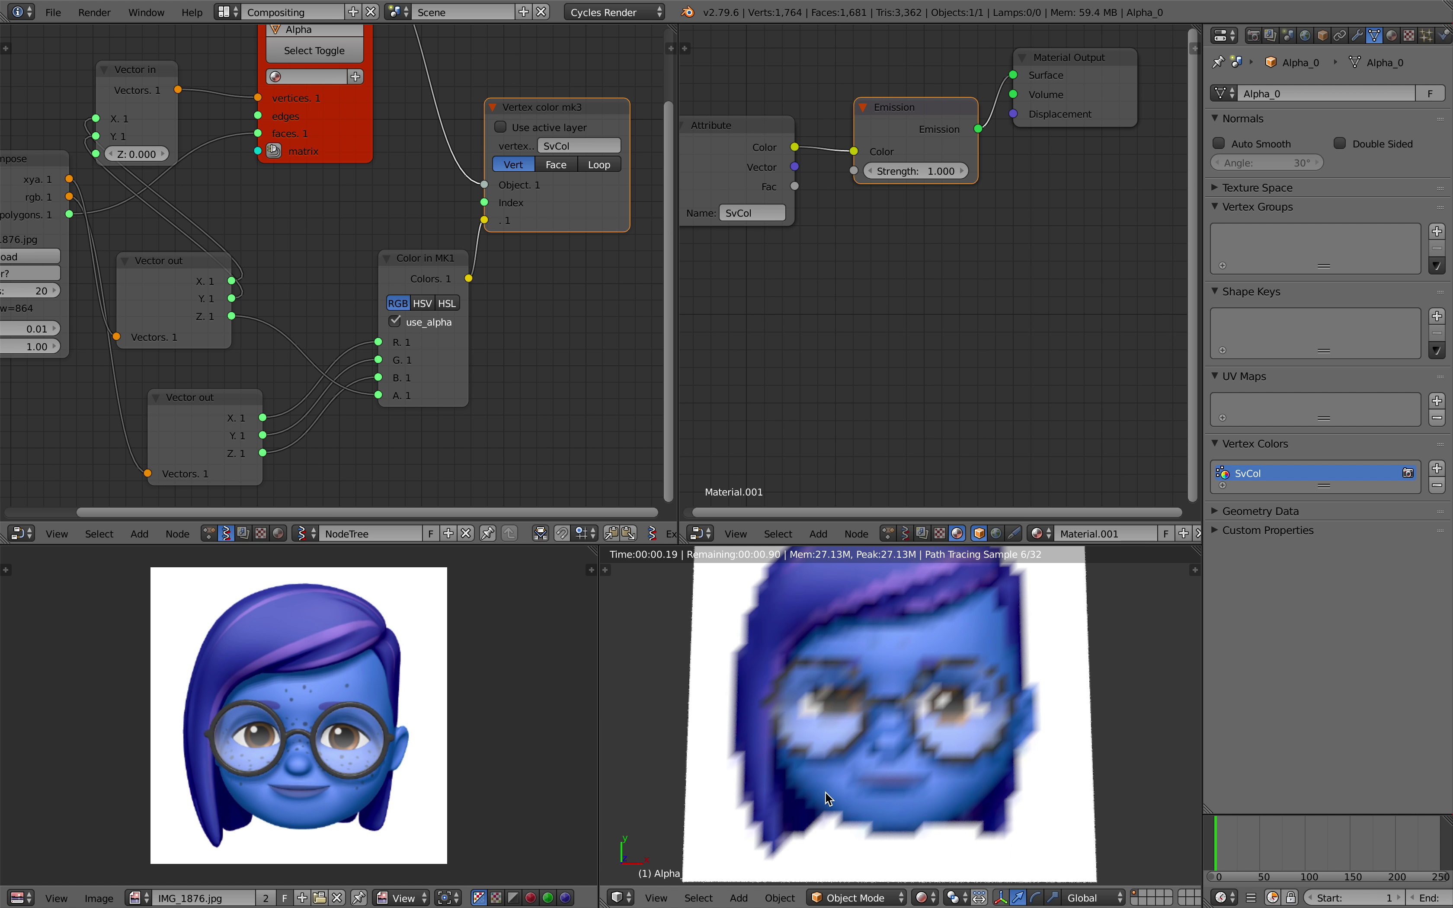
scroll(789, 803, down, 1)
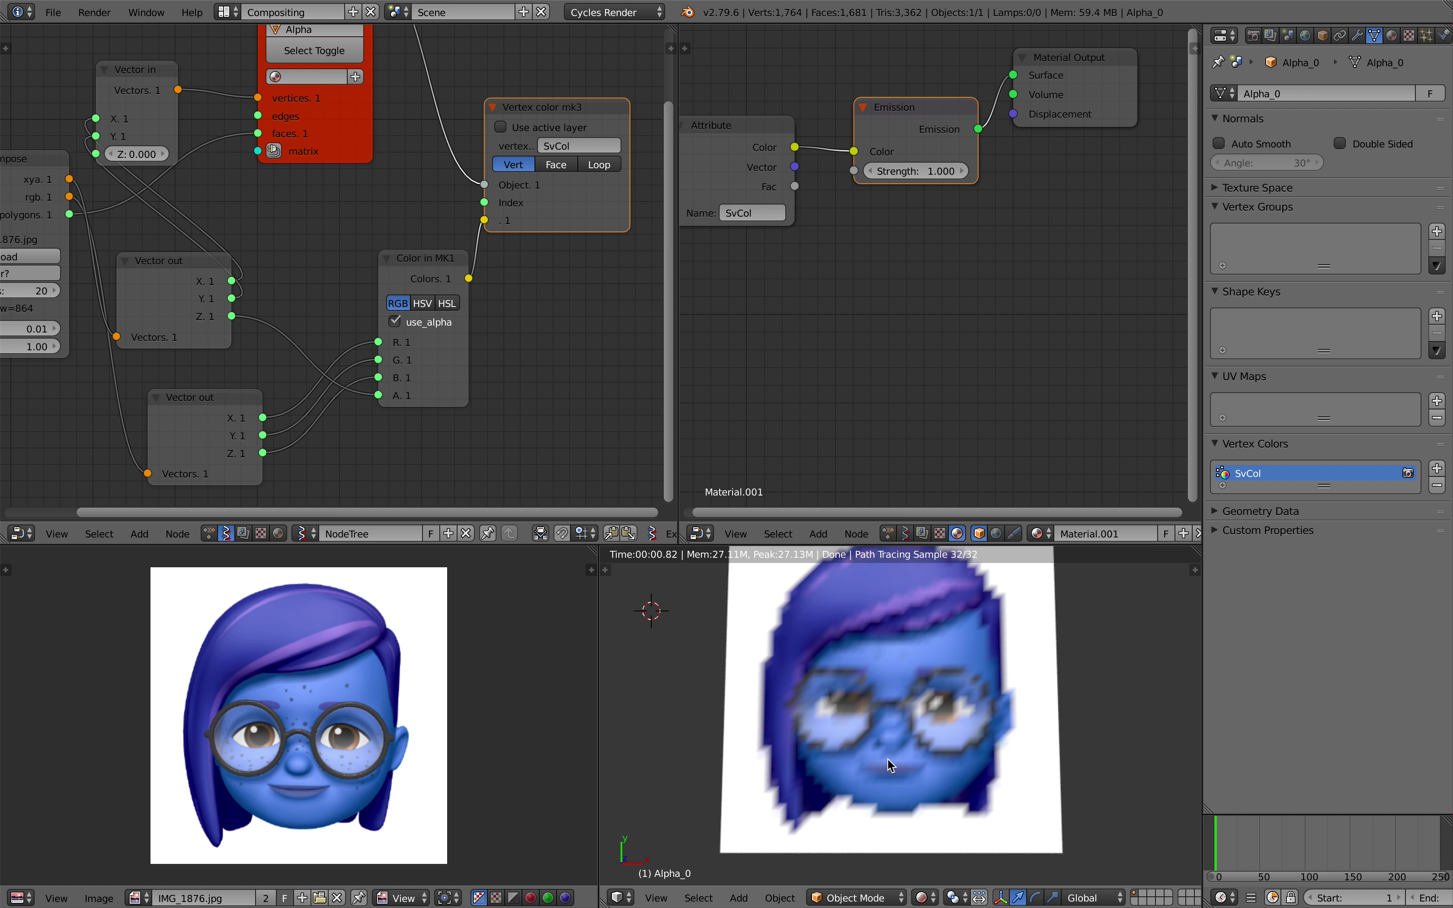
scroll(888, 748, down, 1)
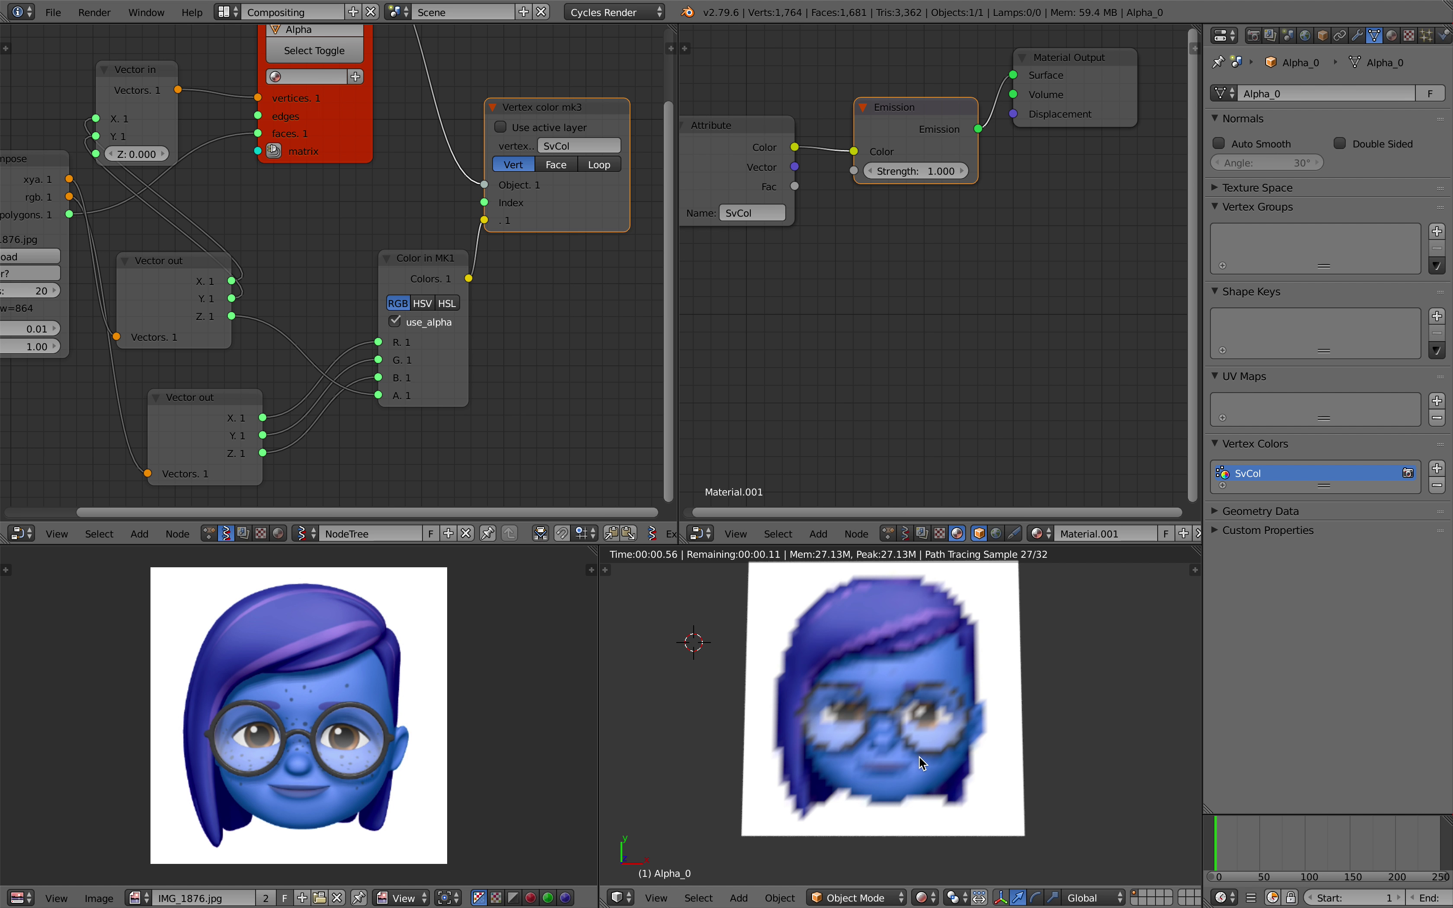
middle_drag(919, 756, 918, 759)
middle_drag(885, 638, 887, 635)
- Save the scene as a new incremented version, image_decompose_skip_002.blend
key(space)
click(57, 12)
click(124, 163)
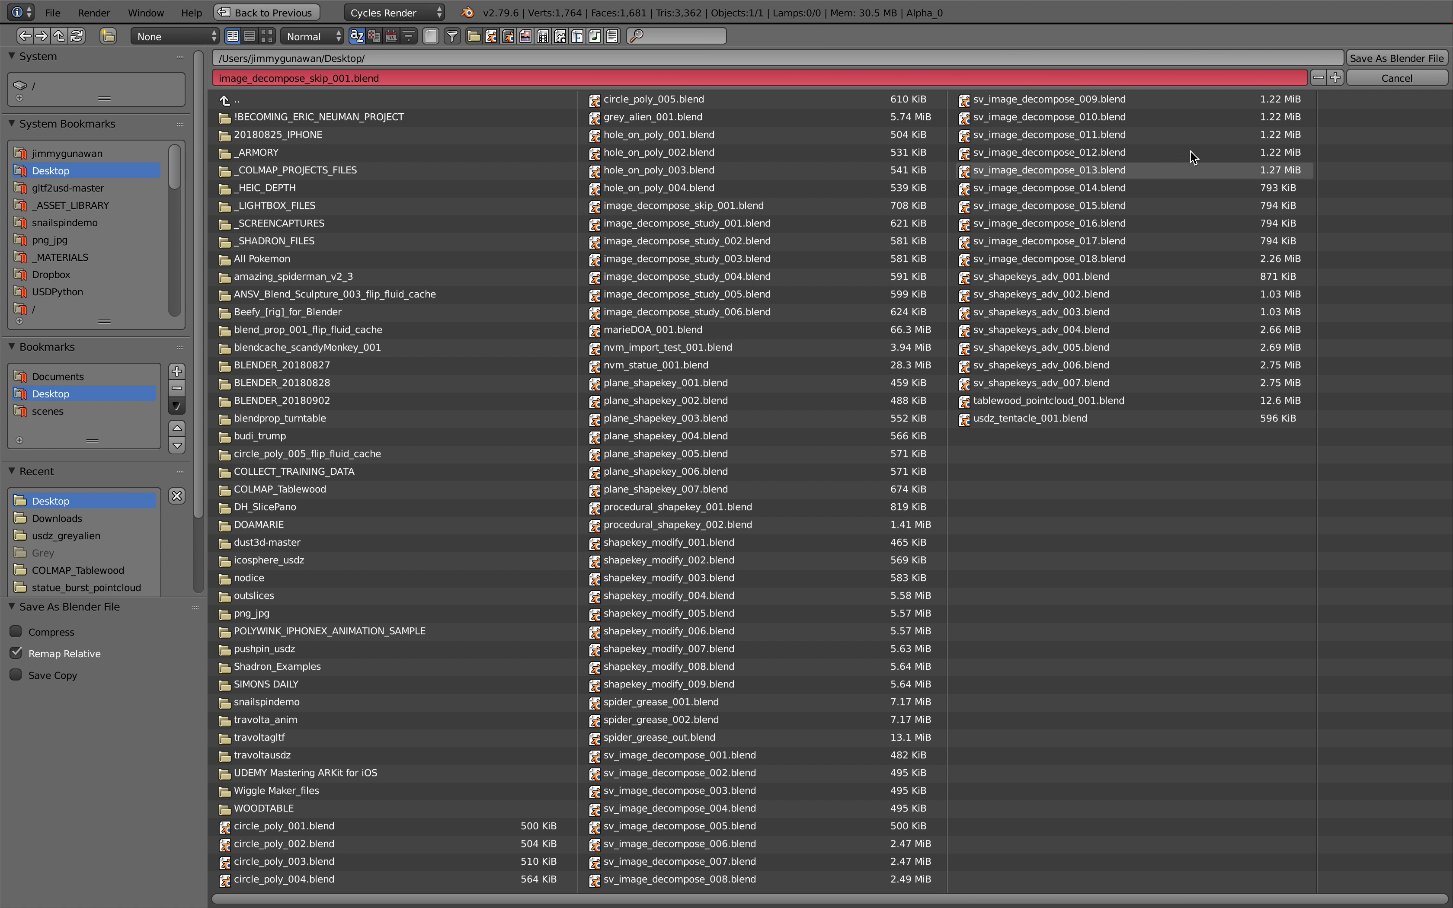
click(1334, 77)
click(1358, 58)
- Move the Image Decompose node farther away from the Vector out nodes
scroll(238, 266, down, 2)
middle_drag(237, 266, 431, 281)
scroll(418, 280, up, 1)
scroll(419, 279, up, 5)
middle_drag(282, 279, 339, 249)
scroll(261, 297, up, 1)
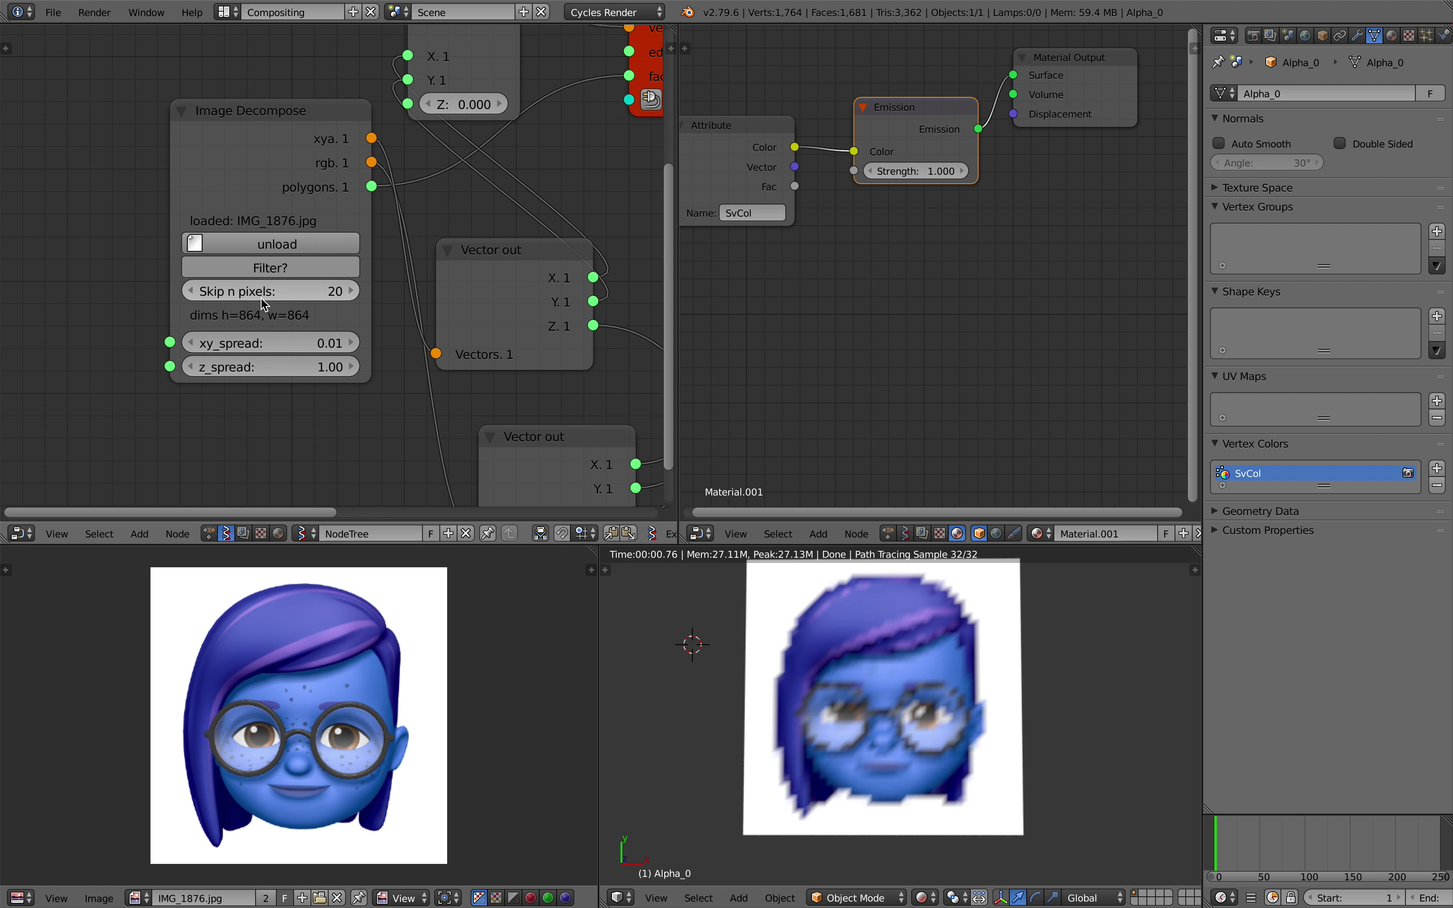
drag(240, 137, 173, 132)
- Sketch a rough grid with small squares in its cells in grease pencil below the Sverchok nodes
scroll(301, 316, down, 5)
middle_drag(287, 329, 521, 274)
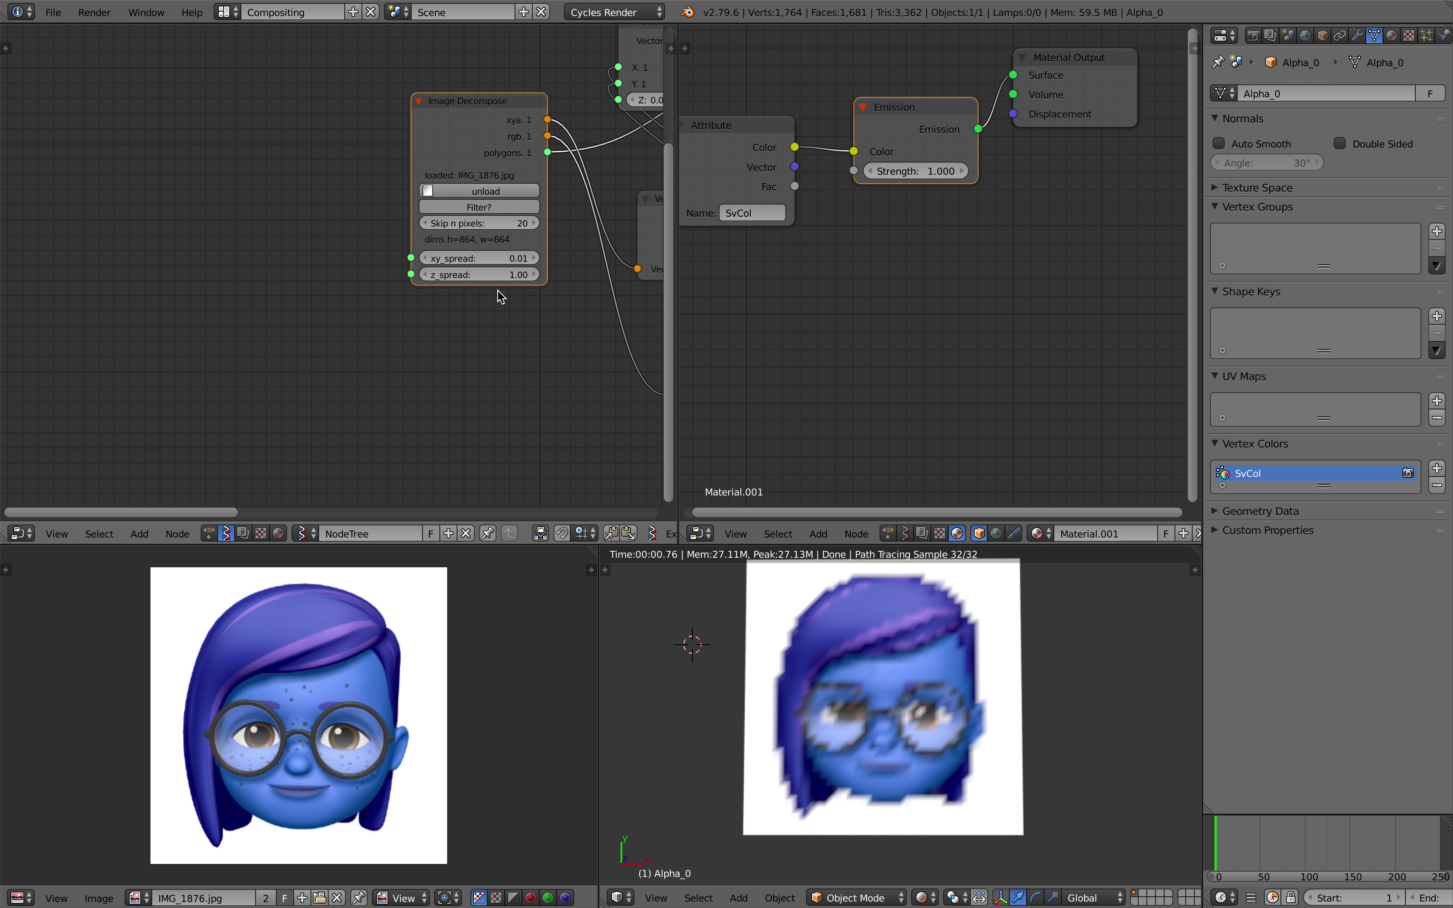
middle_drag(654, 309, 368, 240)
scroll(382, 303, down, 3)
middle_drag(342, 297, 356, 212)
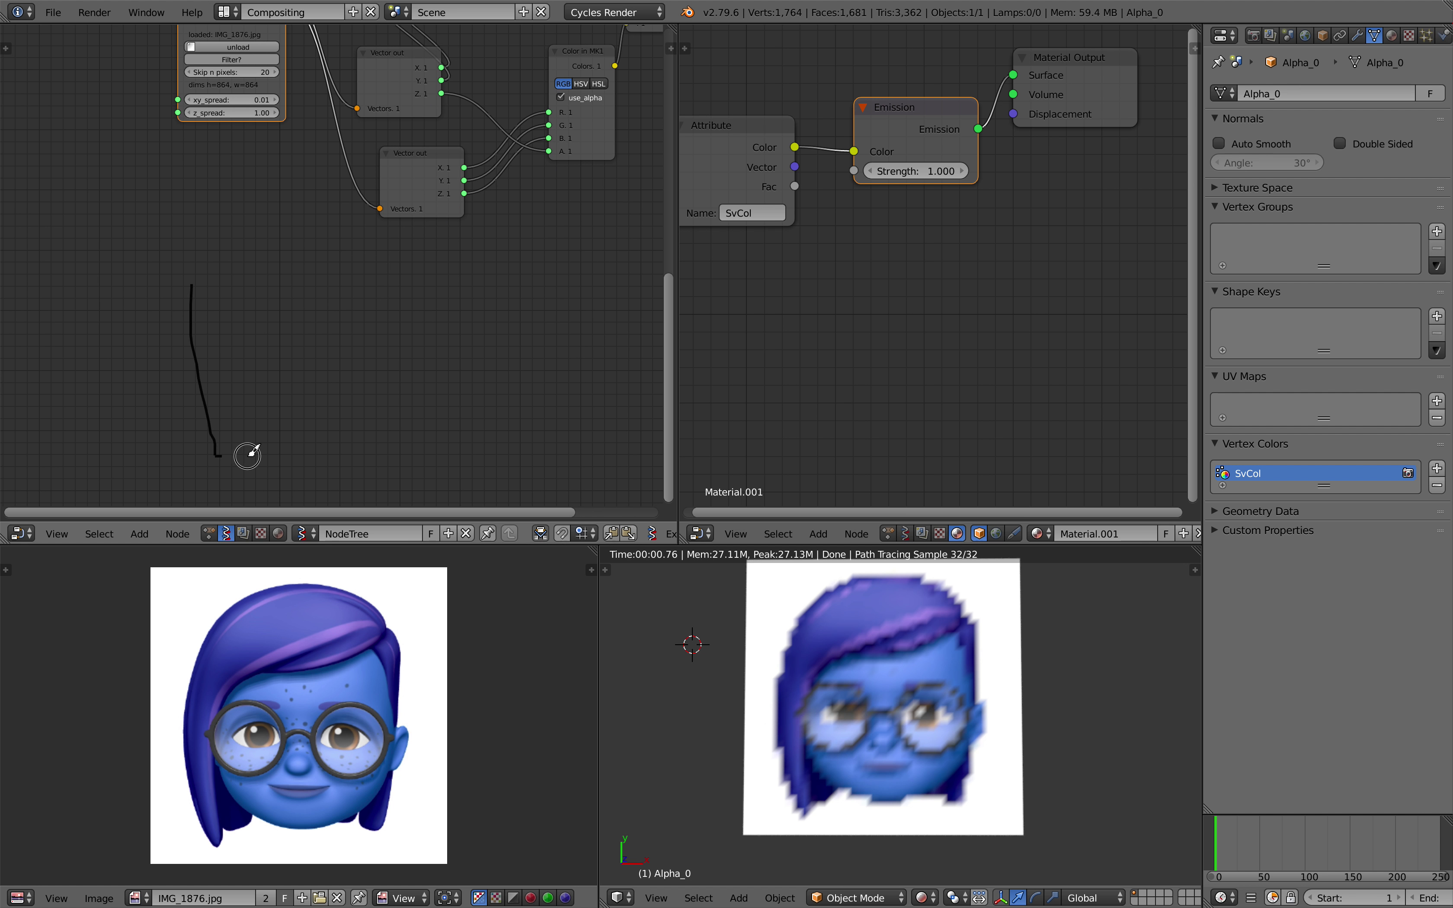
drag(186, 296, 426, 279)
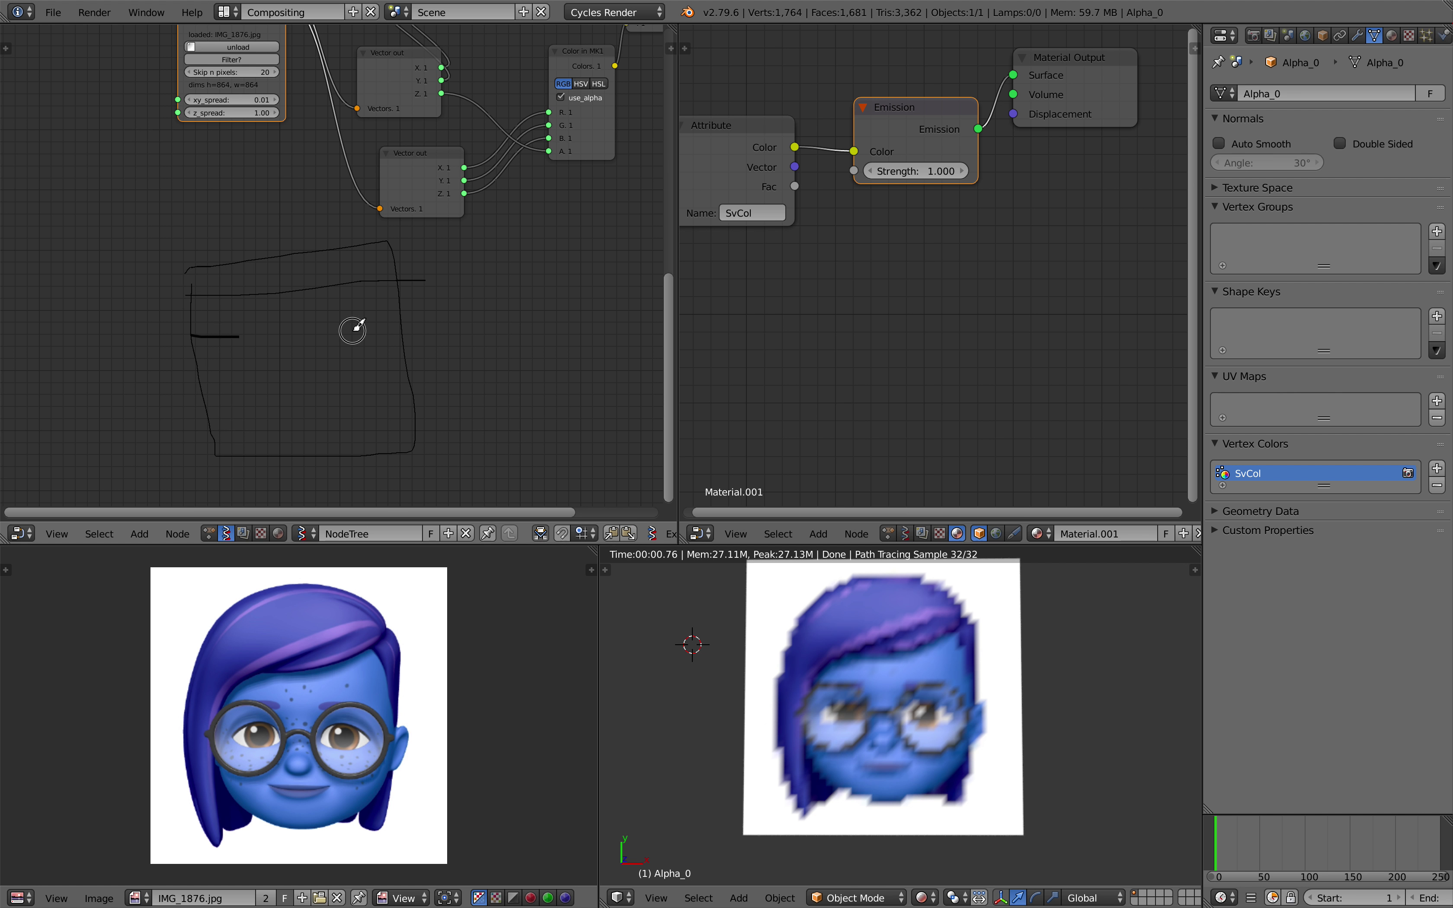
drag(190, 382, 484, 368)
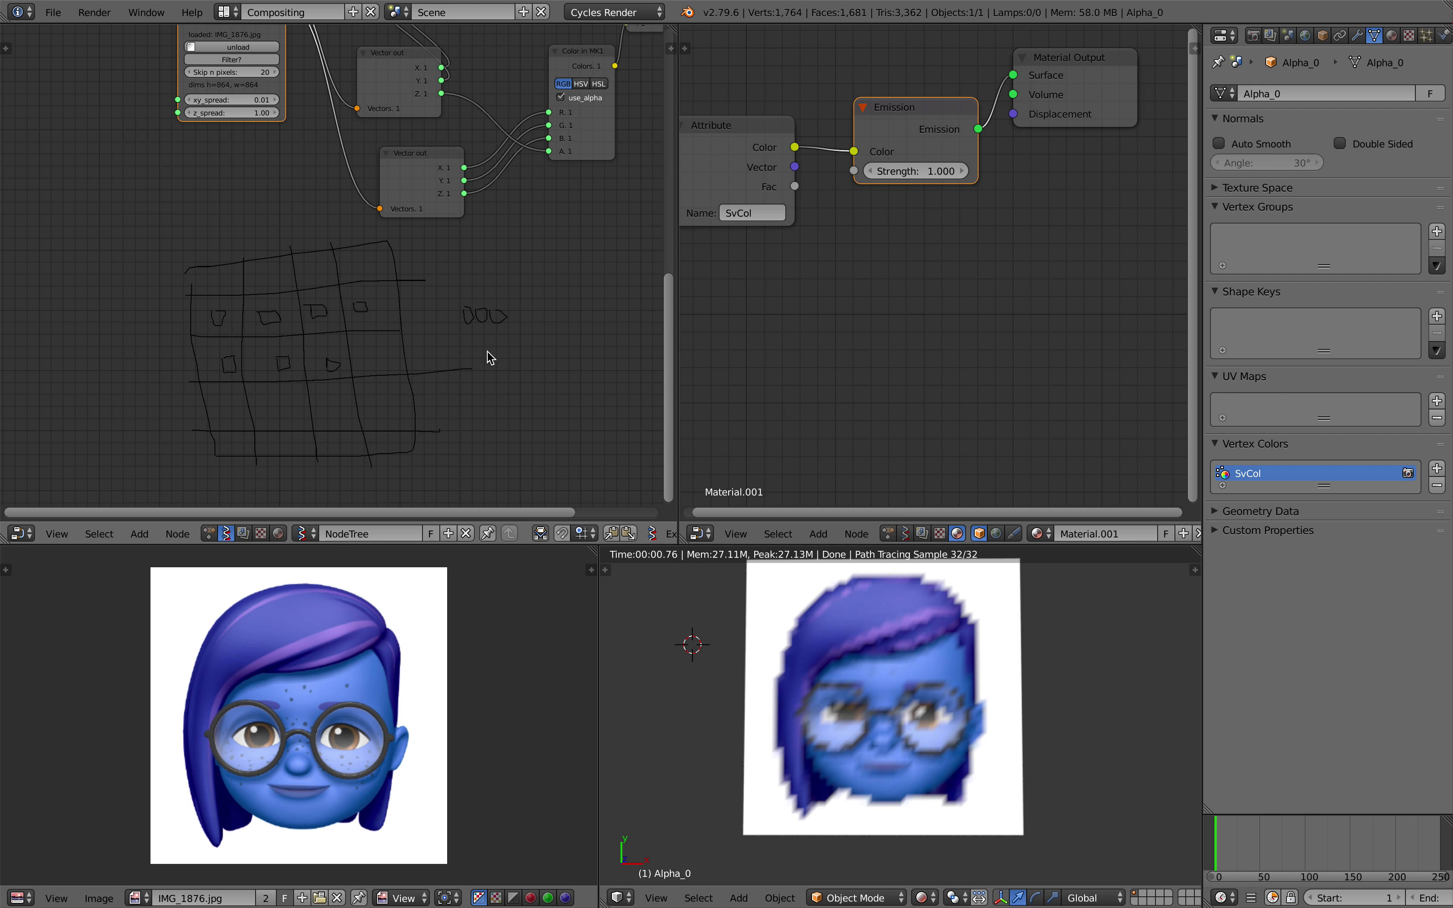
- Delete the grease pencil layer that holds the grid sketch and hide the node properties again
click(671, 48)
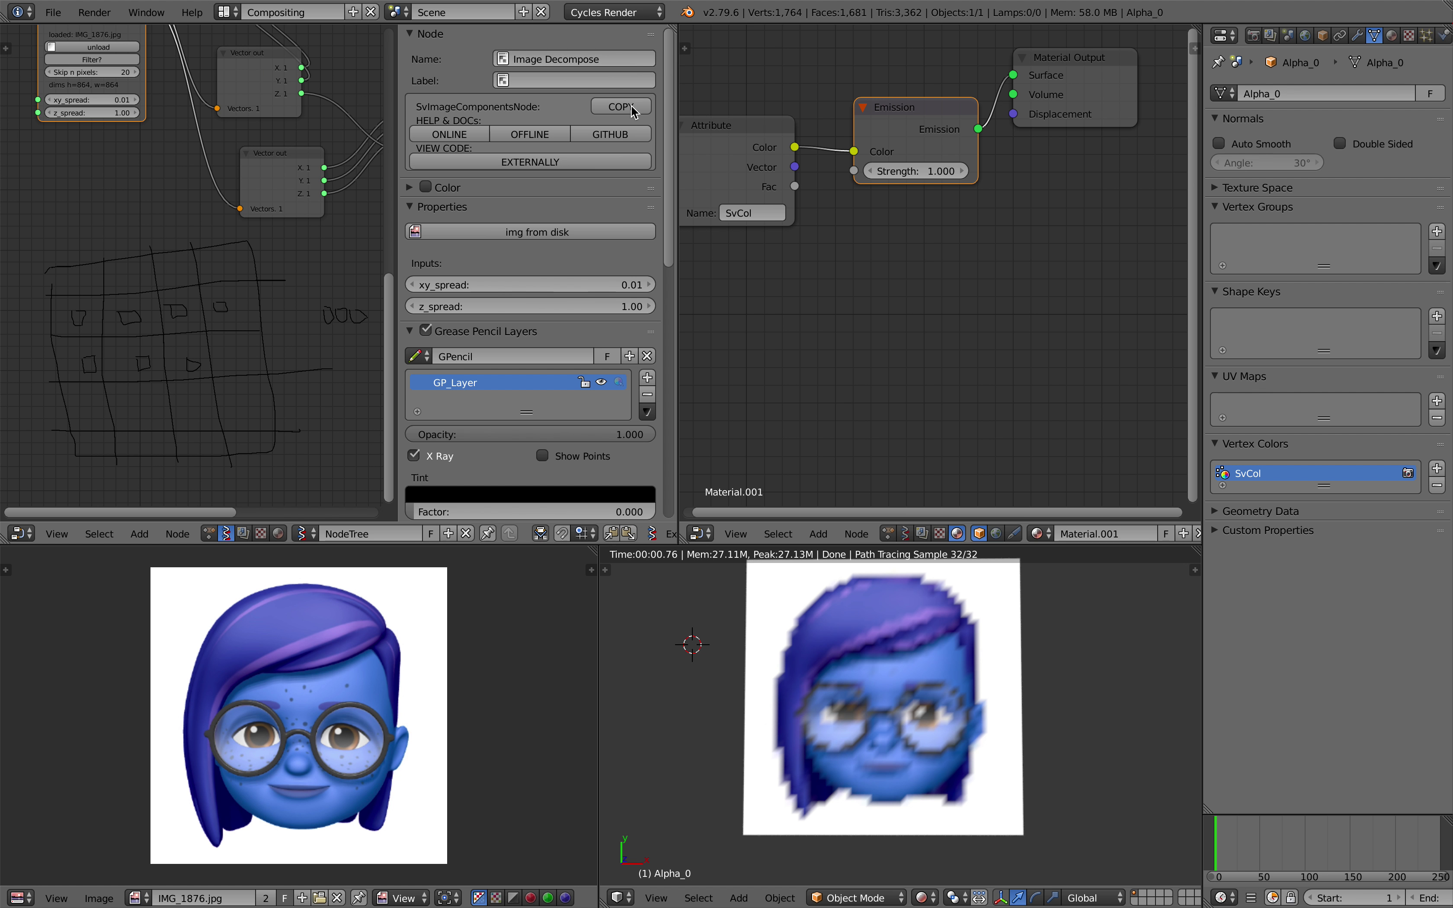
click(647, 398)
drag(398, 233, 660, 232)
middle_drag(315, 162, 320, 304)
scroll(320, 305, up, 3)
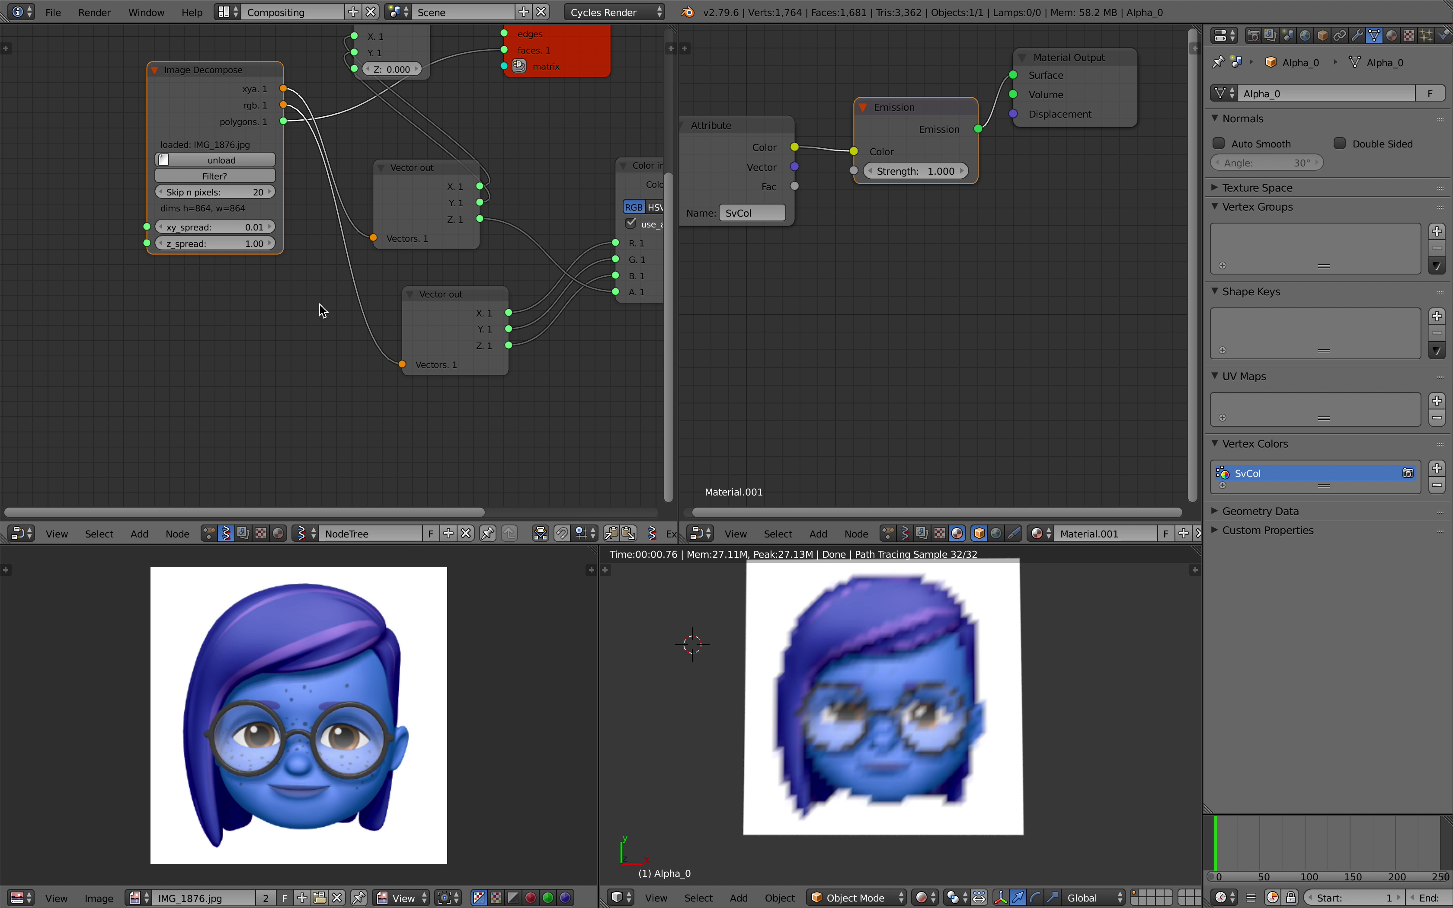
- Confirm Image Decompose's Skip n pixels at 20 and save the blend file
key(ctrl+s)
click(320, 304)
scroll(208, 237, up, 3)
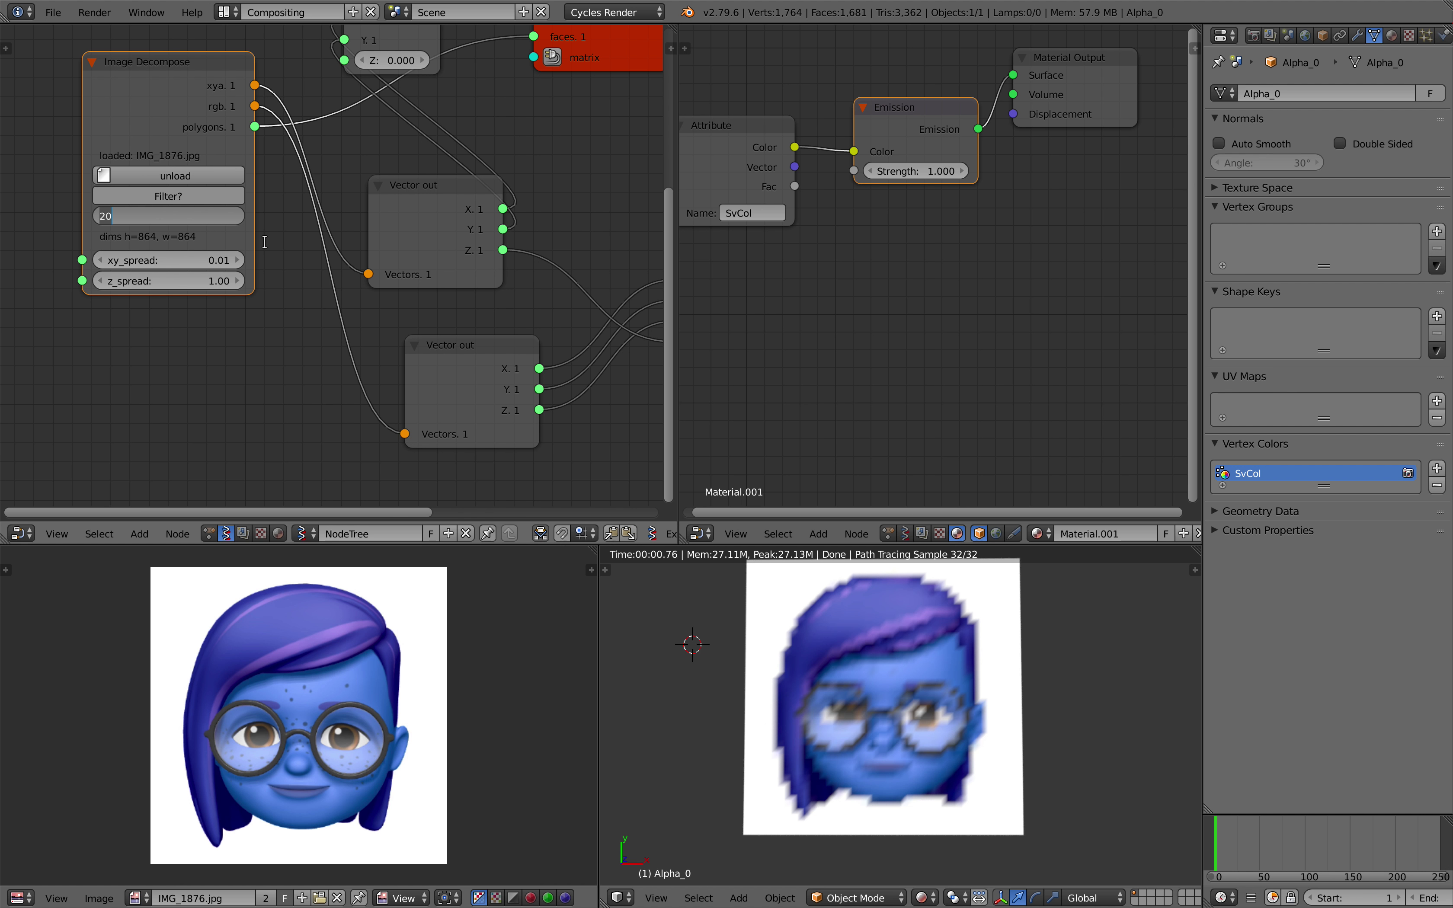
key(Return)
scroll(884, 718, down, 1)
scroll(885, 718, up, 1)
key(ctrl+s)
click(887, 720)
- Place the 3D cursor beside the face mesh, compare the render with the source image, and save the file
shift+middle_drag(968, 681, 947, 688)
click(1072, 698)
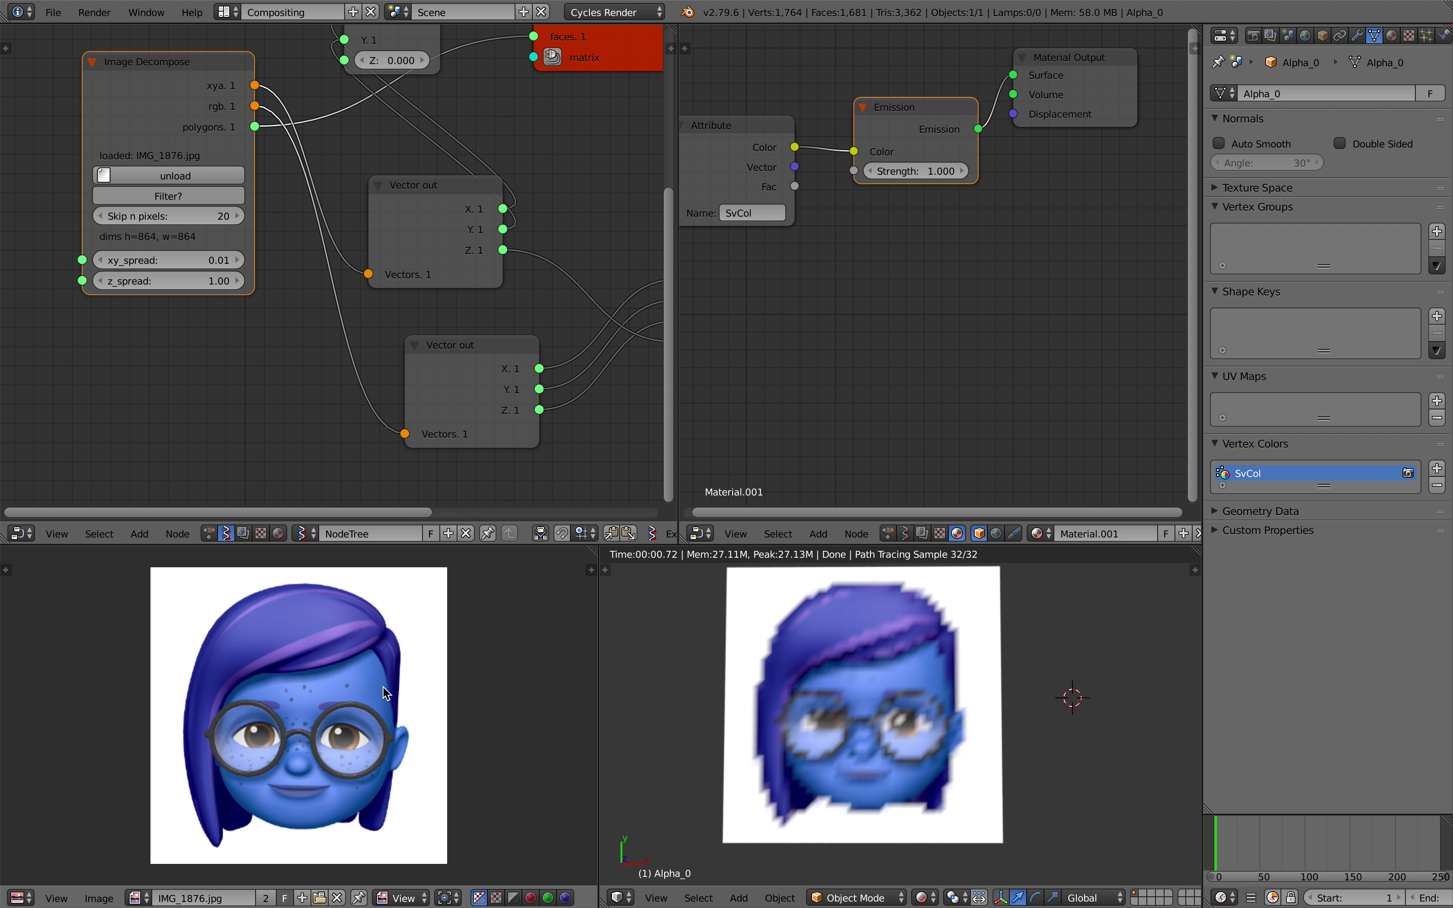
scroll(384, 687, down, 1)
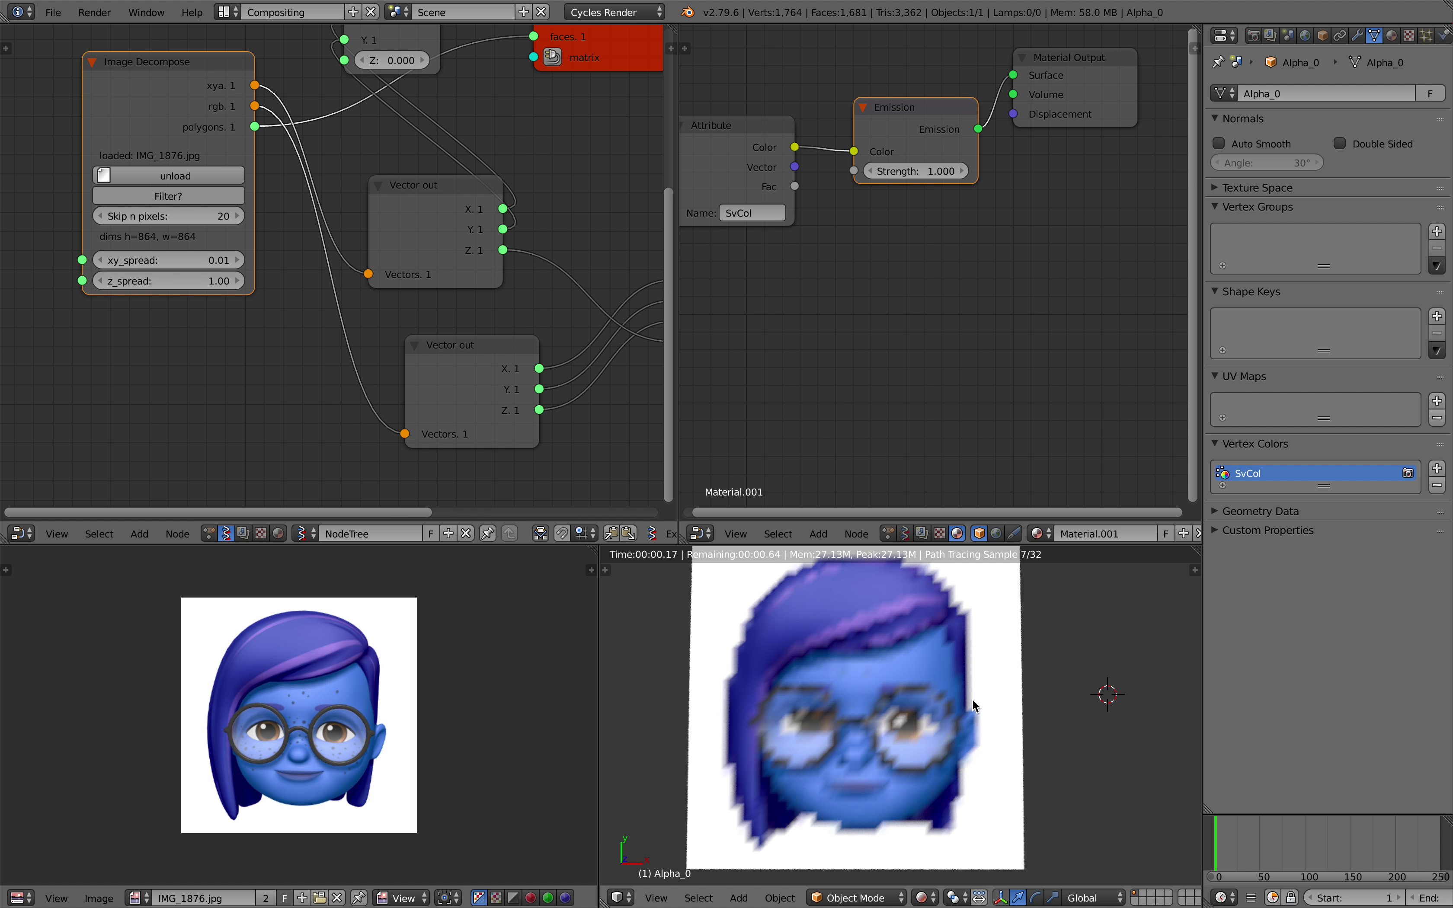
scroll(940, 411, down, 1)
middle_drag(937, 405, 941, 407)
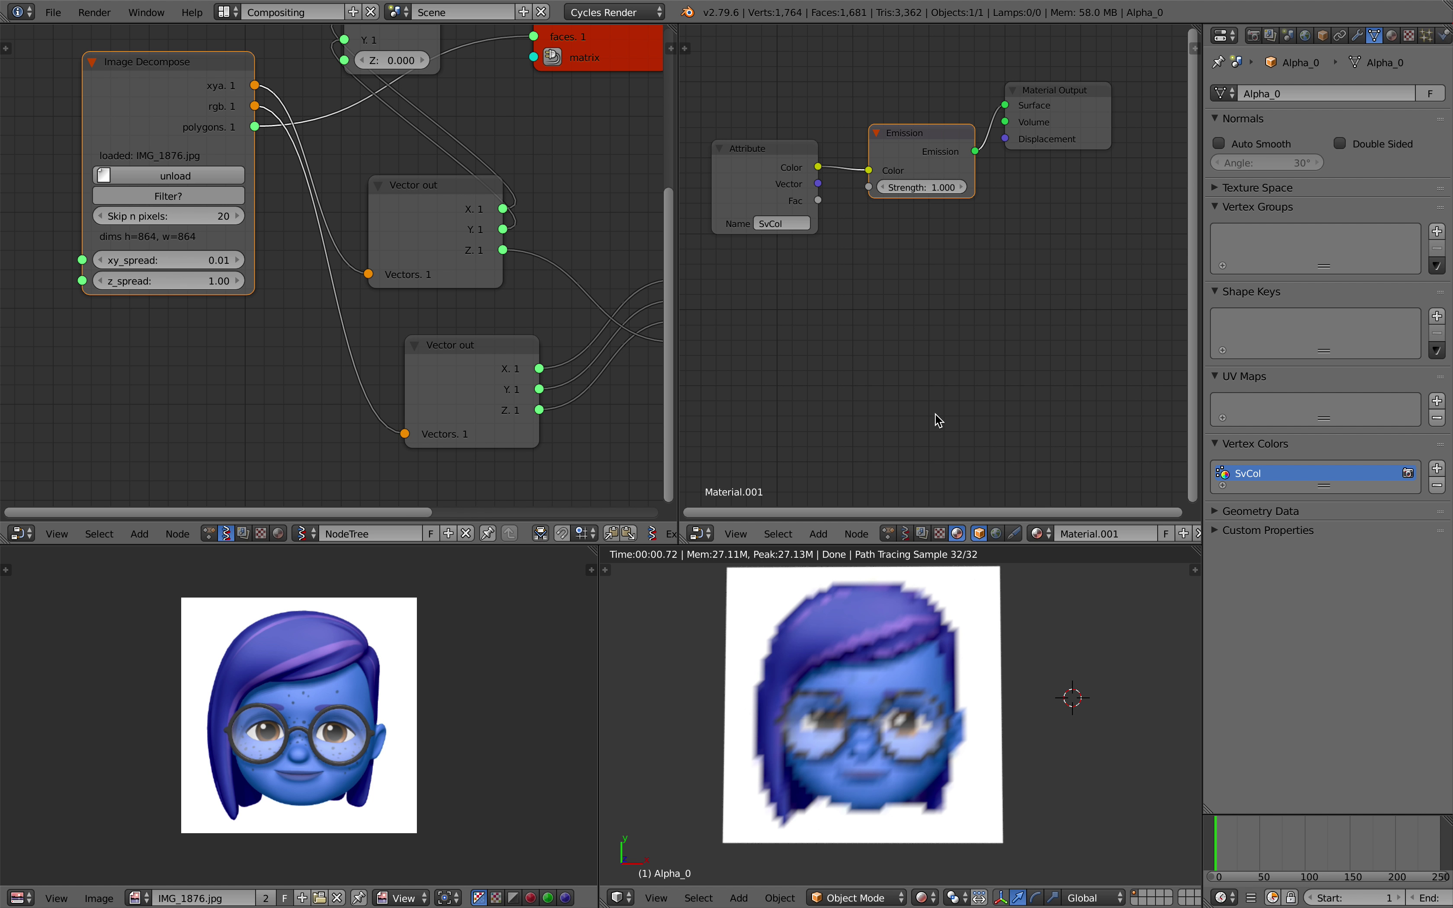
scroll(857, 685, down, 1)
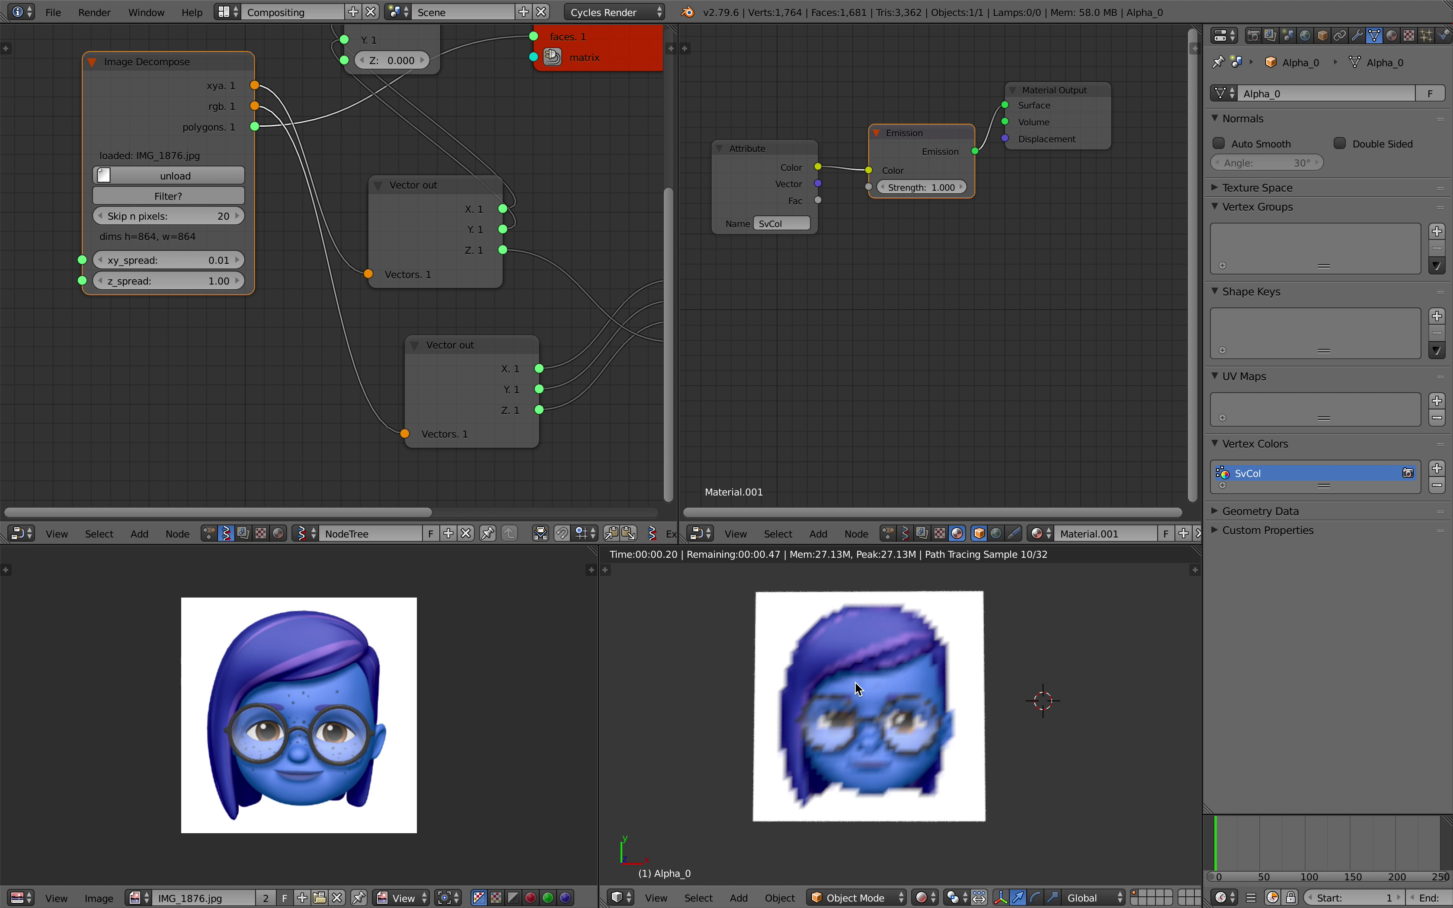
shift+middle_drag(852, 667, 840, 673)
key(ctrl+s)
click(839, 673)
- Widen the Sverchok node editor and spread out the Viewer BMesh and Vector in nodes
scroll(499, 208, down, 2)
middle_drag(500, 208, 404, 262)
drag(678, 176, 846, 176)
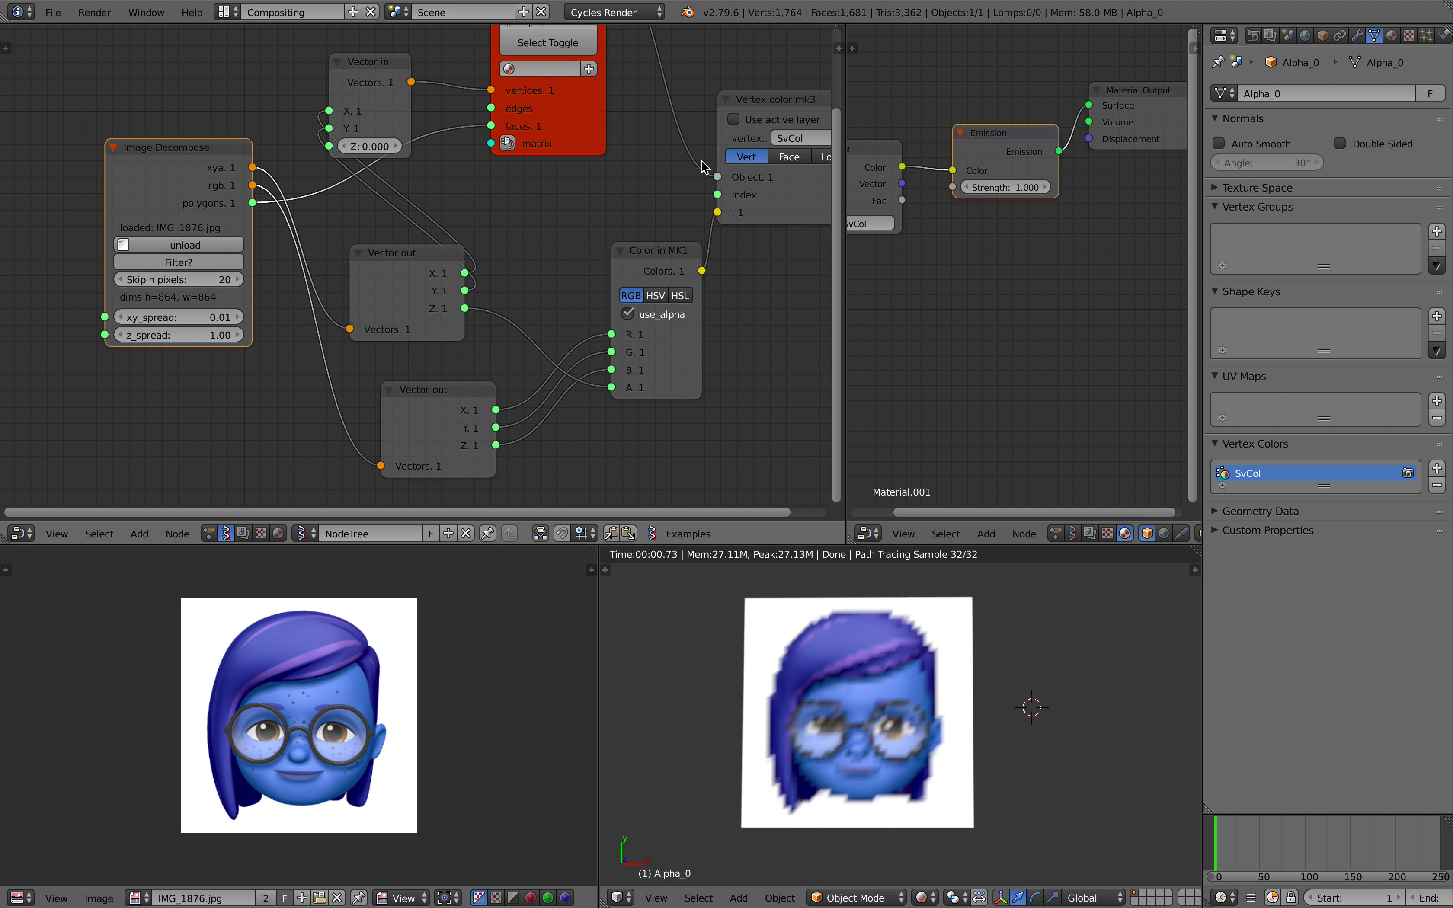
middle_drag(689, 170, 573, 259)
drag(488, 185, 524, 176)
middle_drag(284, 181, 331, 193)
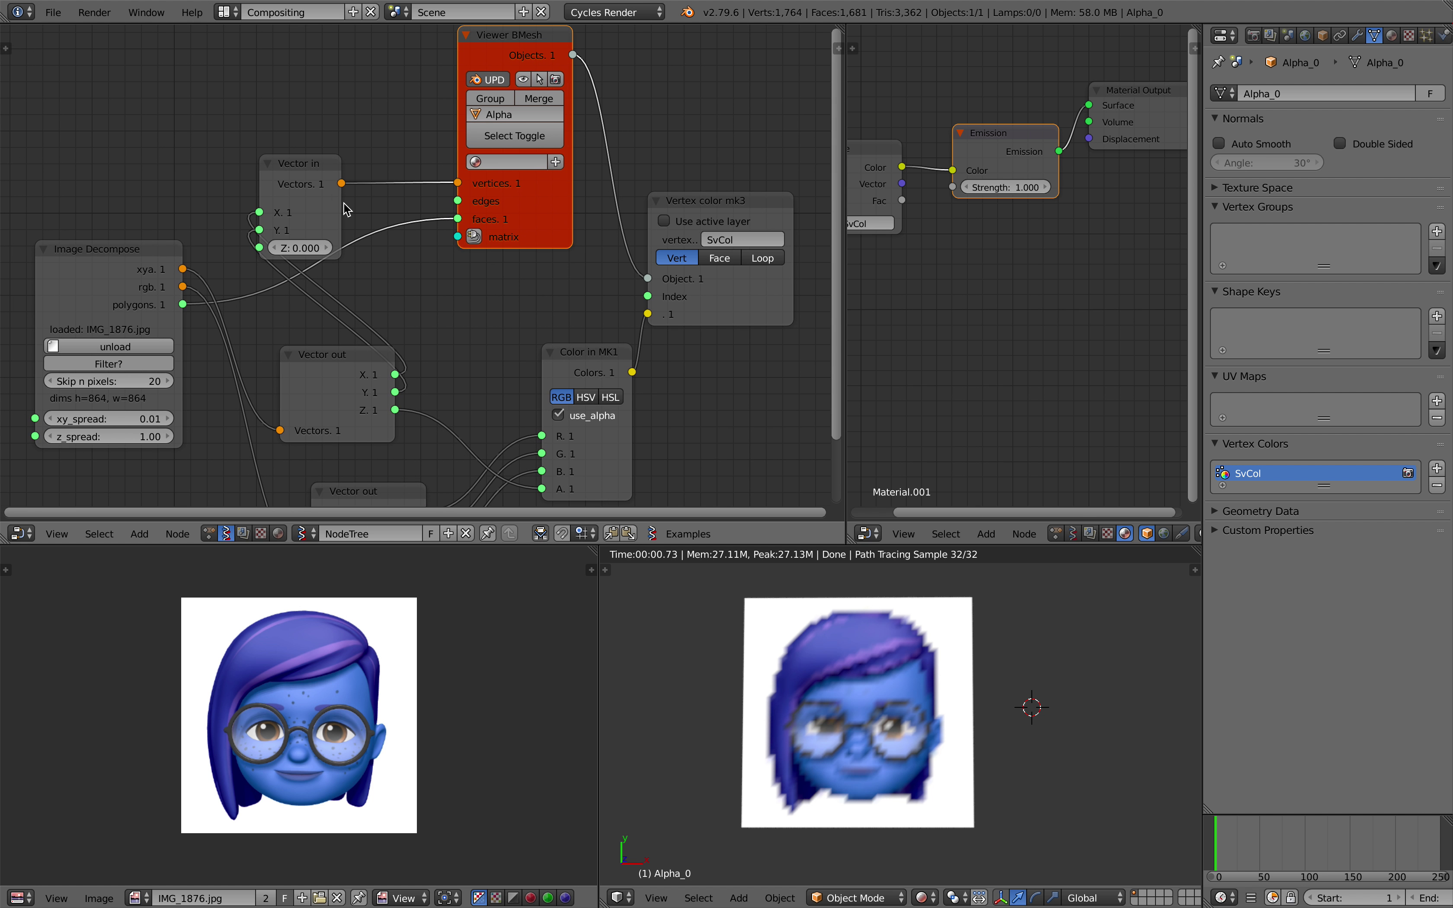
drag(315, 170, 311, 133)
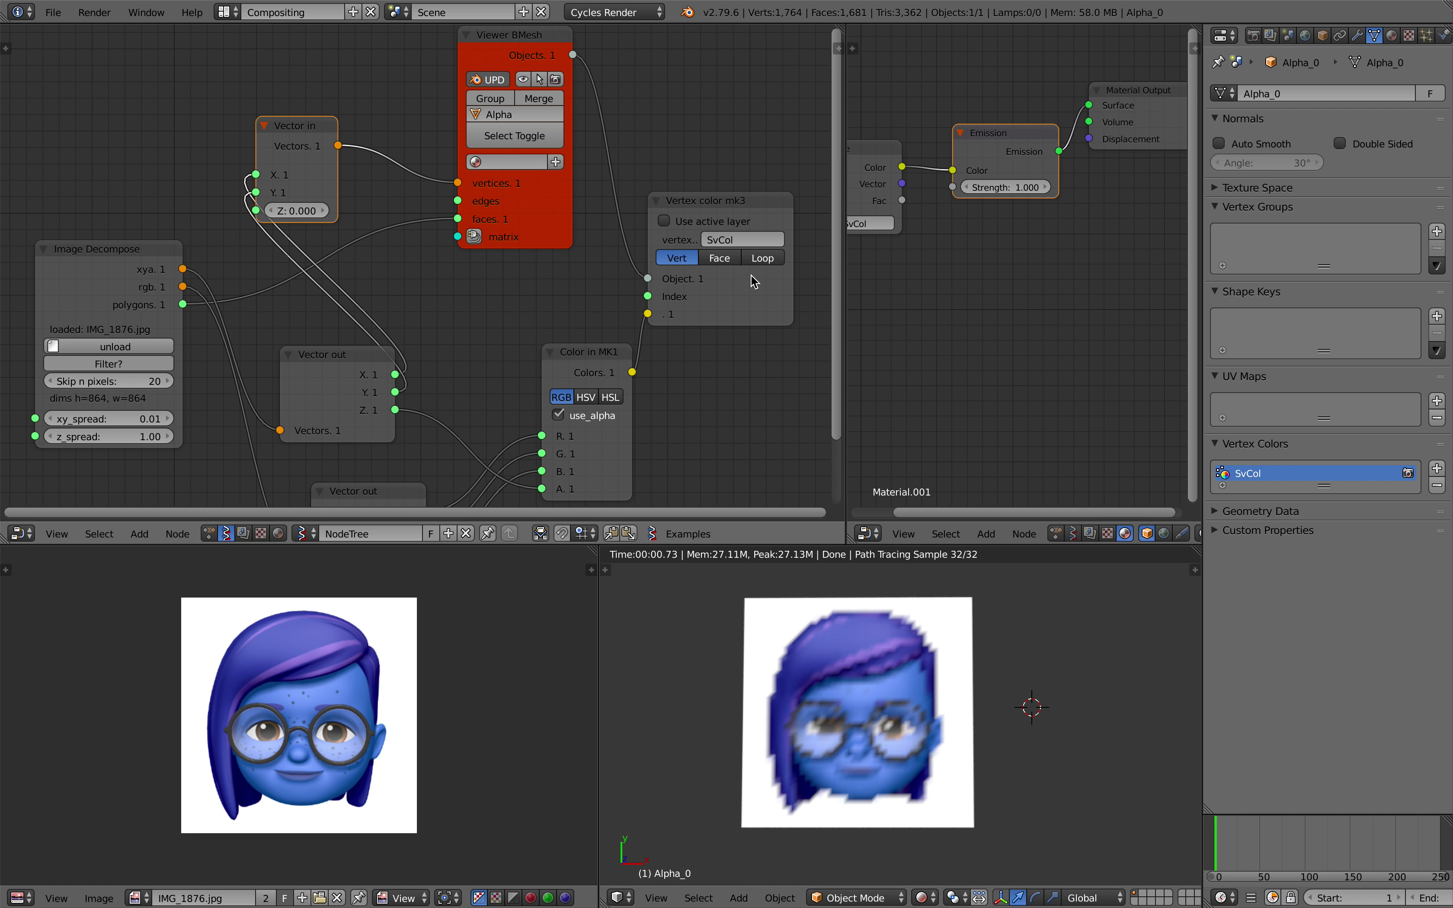
- Switch Vertex color mk3 from vertex to Face coloring and save the file
click(723, 260)
click(690, 258)
click(723, 260)
key(ctrl+s)
click(718, 260)
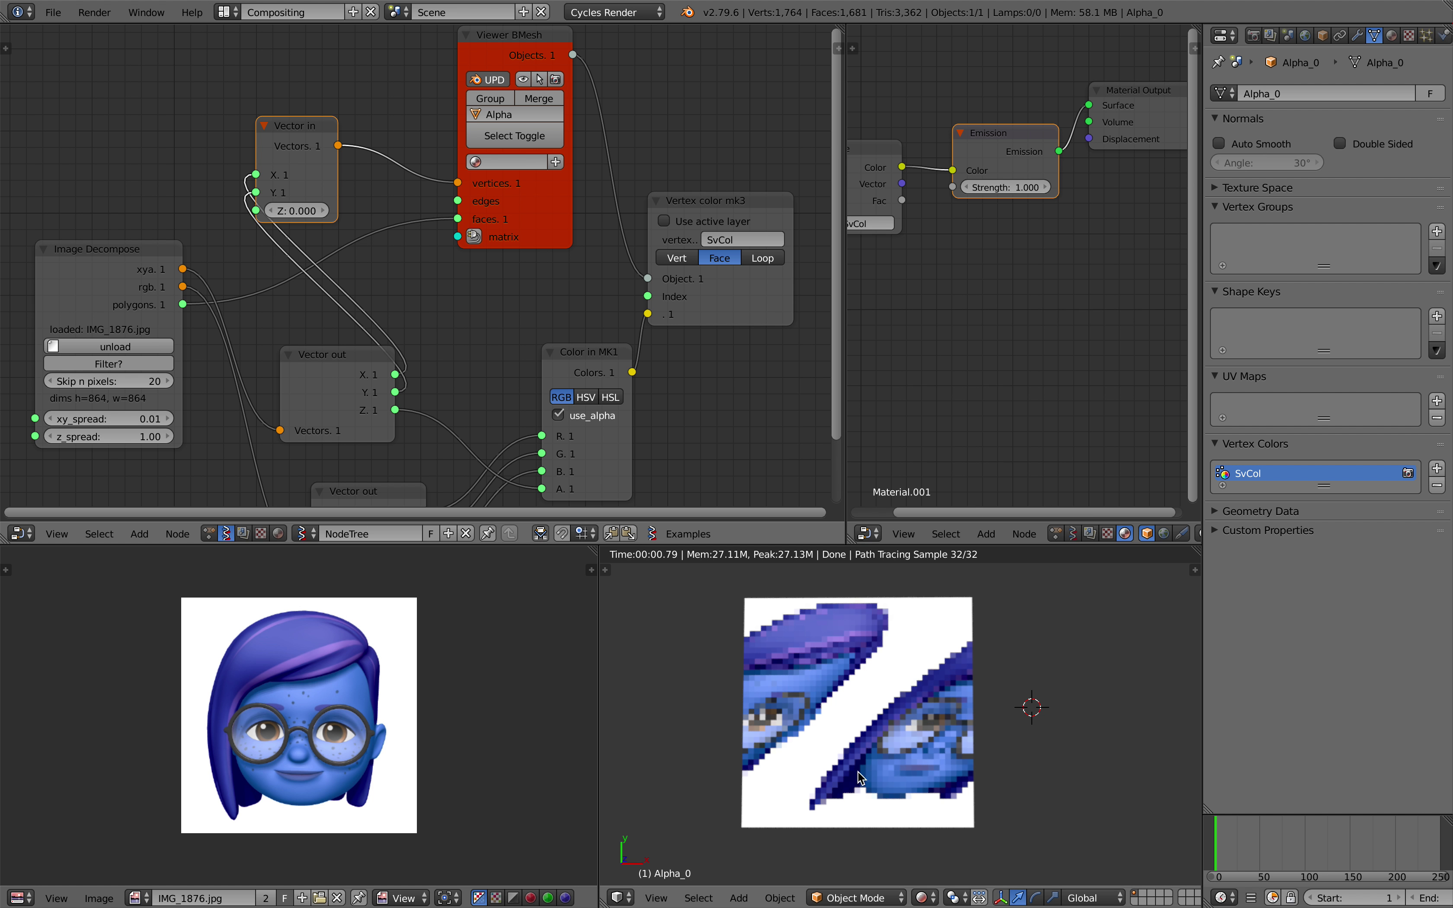
- Rearrange the Image Decompose, Vector out and Vector in nodes for a clearer layout and save the file
middle_drag(282, 170, 294, 204)
scroll(334, 259, down, 2)
scroll(340, 268, up, 1)
middle_drag(289, 265, 325, 246)
drag(217, 273, 182, 289)
drag(366, 368, 333, 347)
drag(360, 141, 392, 149)
key(ctrl+s)
click(374, 168)
middle_drag(320, 193, 338, 229)
scroll(342, 239, up, 1)
key(alt+space)
key(ctrl+s)
click(172, 188)
middle_drag(210, 225, 214, 114)
key(alt+space)
text(ste)
key(Down)
key(Return)
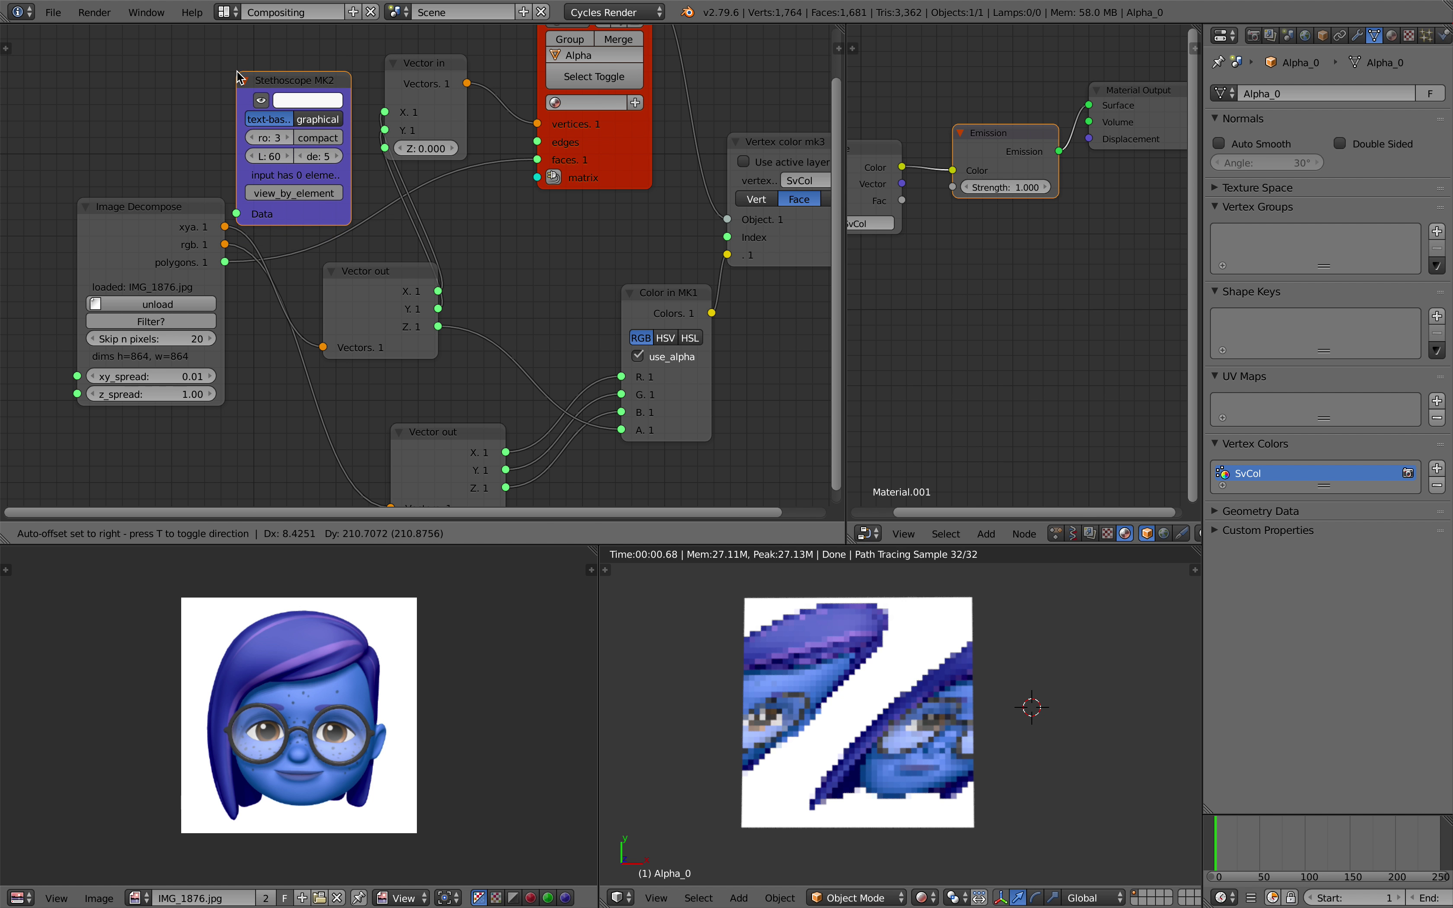
key(x)
- Add a List Length node above Image Decompose and link the xya output to its Data input
middle_drag(216, 101, 210, 146)
key(alt+space)
text(list l)
key(Return)
click(231, 131)
drag(221, 271, 232, 206)
drag(283, 150, 261, 224)
- Add a Stethoscope MK2 node fed by List Length's output and place it where its text is readable
key(alt+space)
text(ste)
click(264, 141)
click(254, 125)
scroll(410, 205, up, 2)
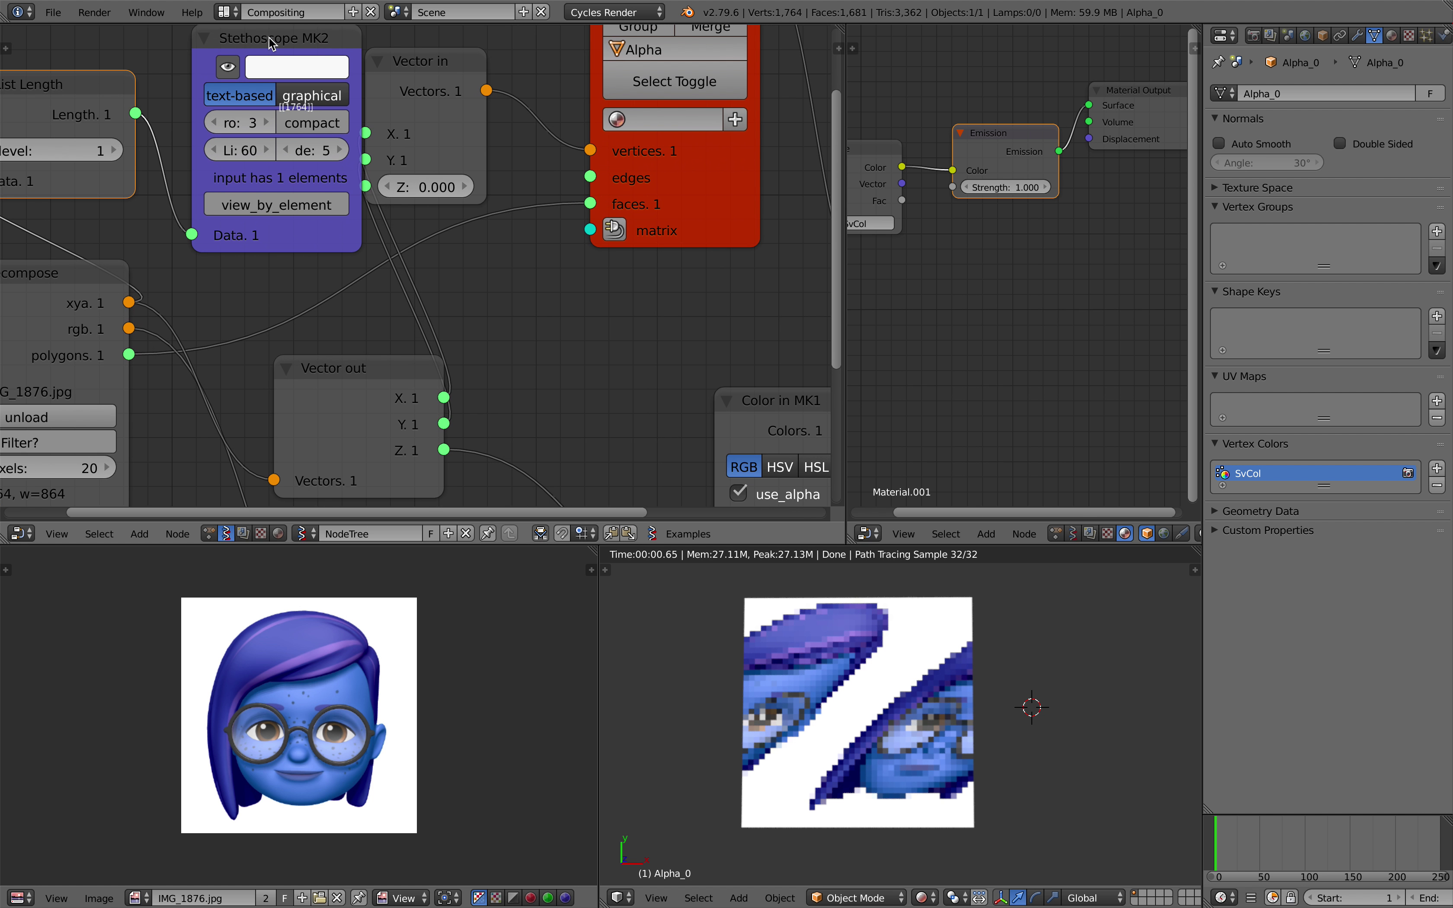
drag(274, 44, 244, 158)
middle_drag(283, 115, 302, 172)
scroll(302, 171, up, 3)
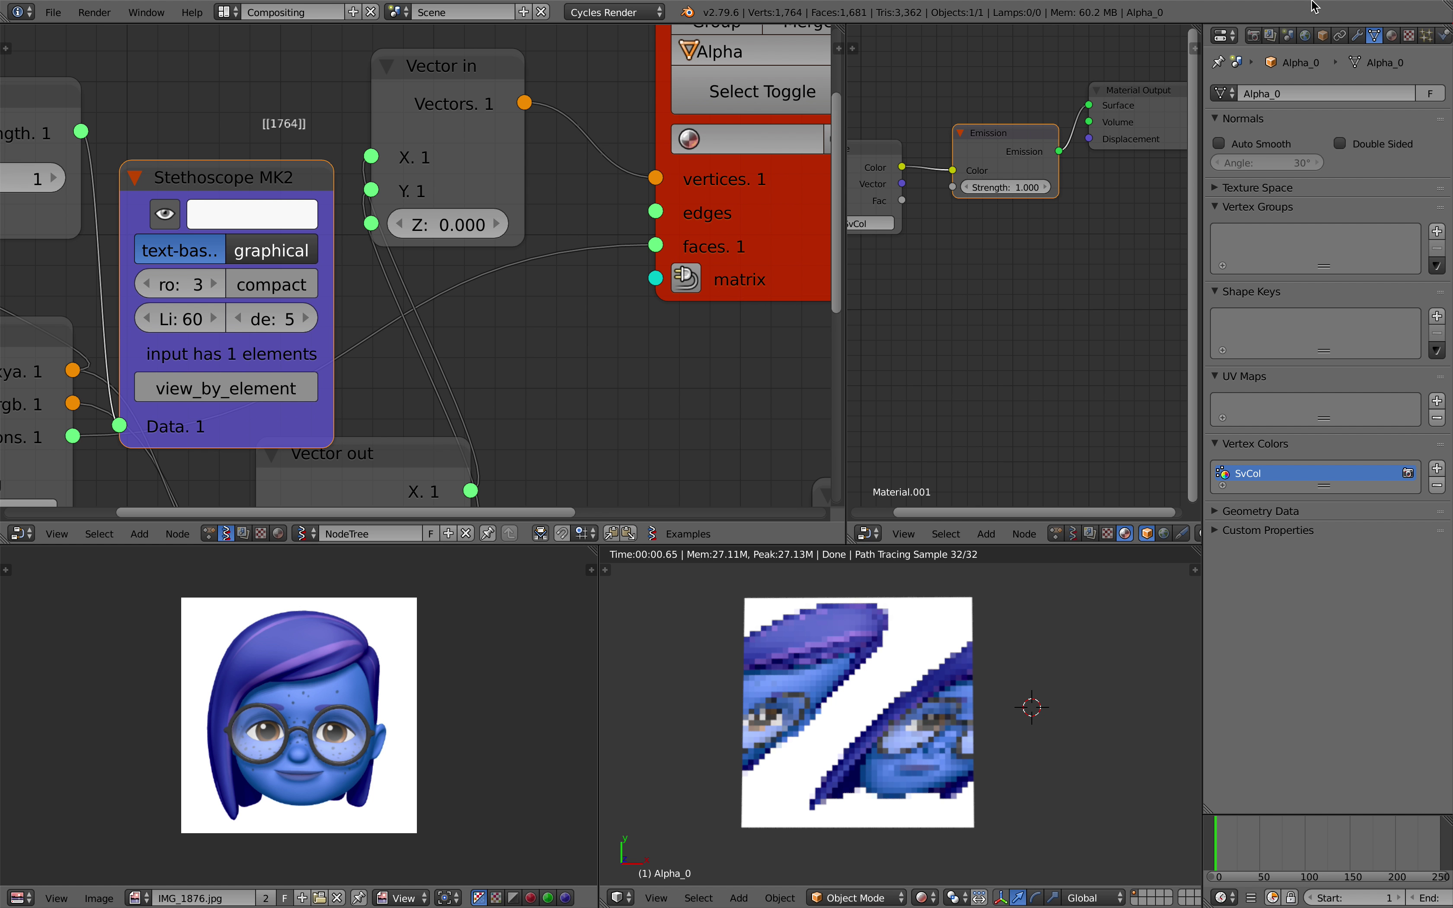
- Calculate sqrt(1764) in Spotlight search
mouse_move(1306, 5)
click(1379, 12)
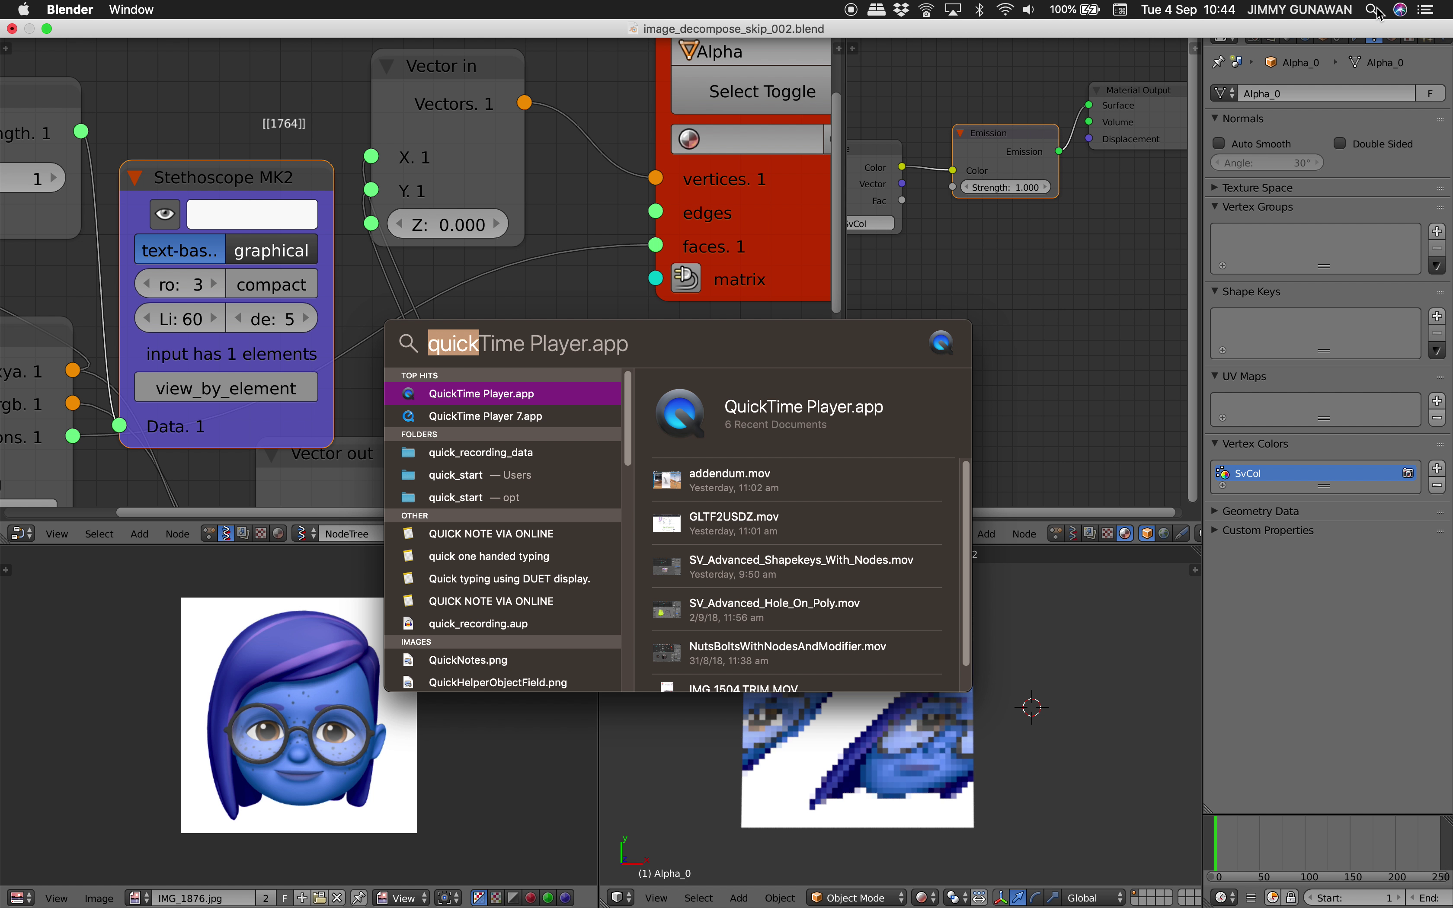
text(sqrt()
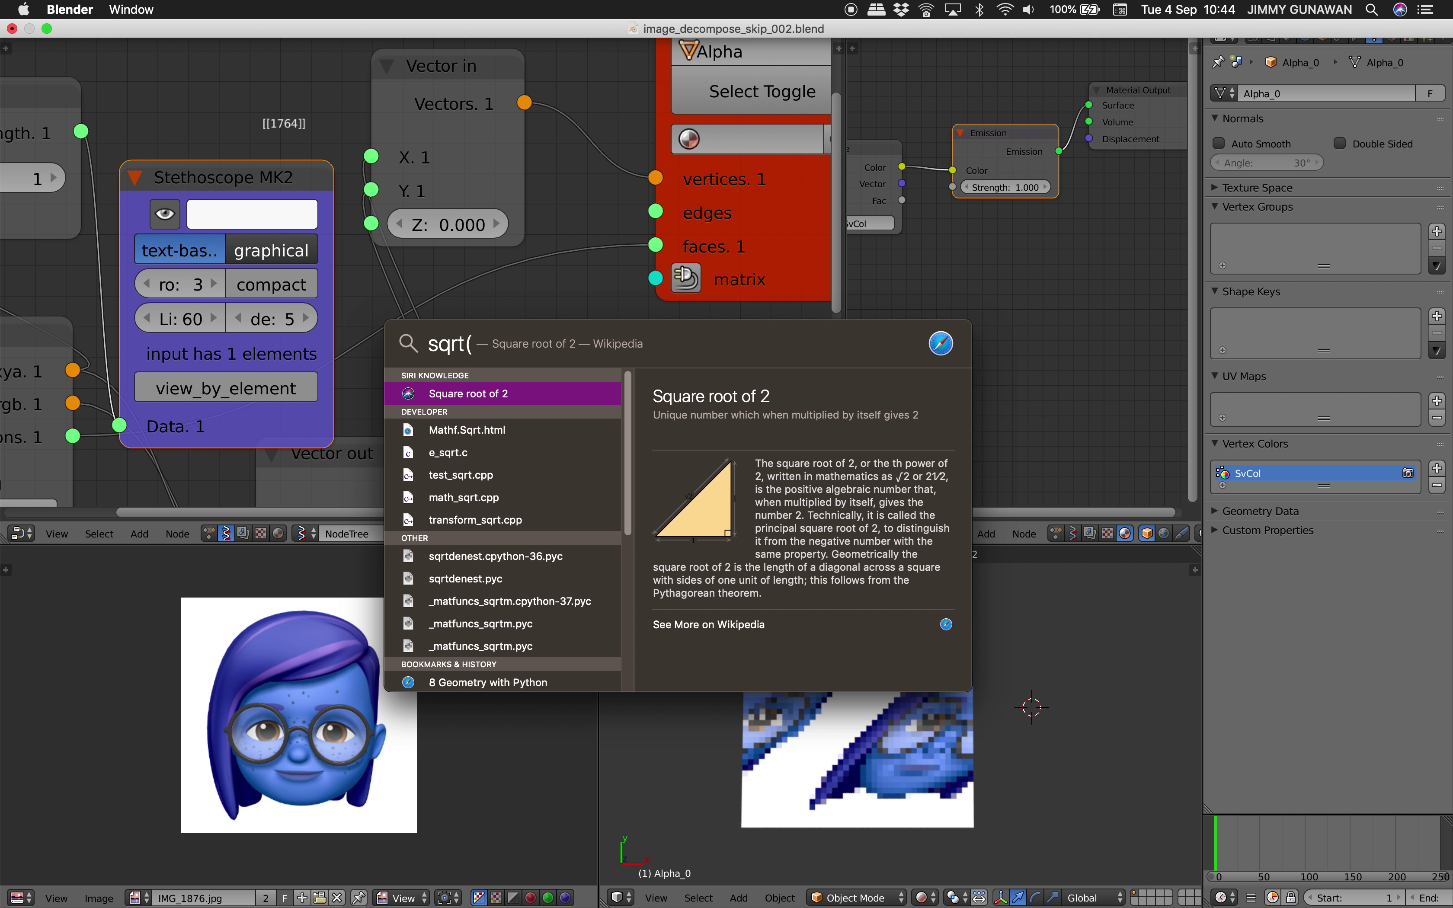
text(1764()
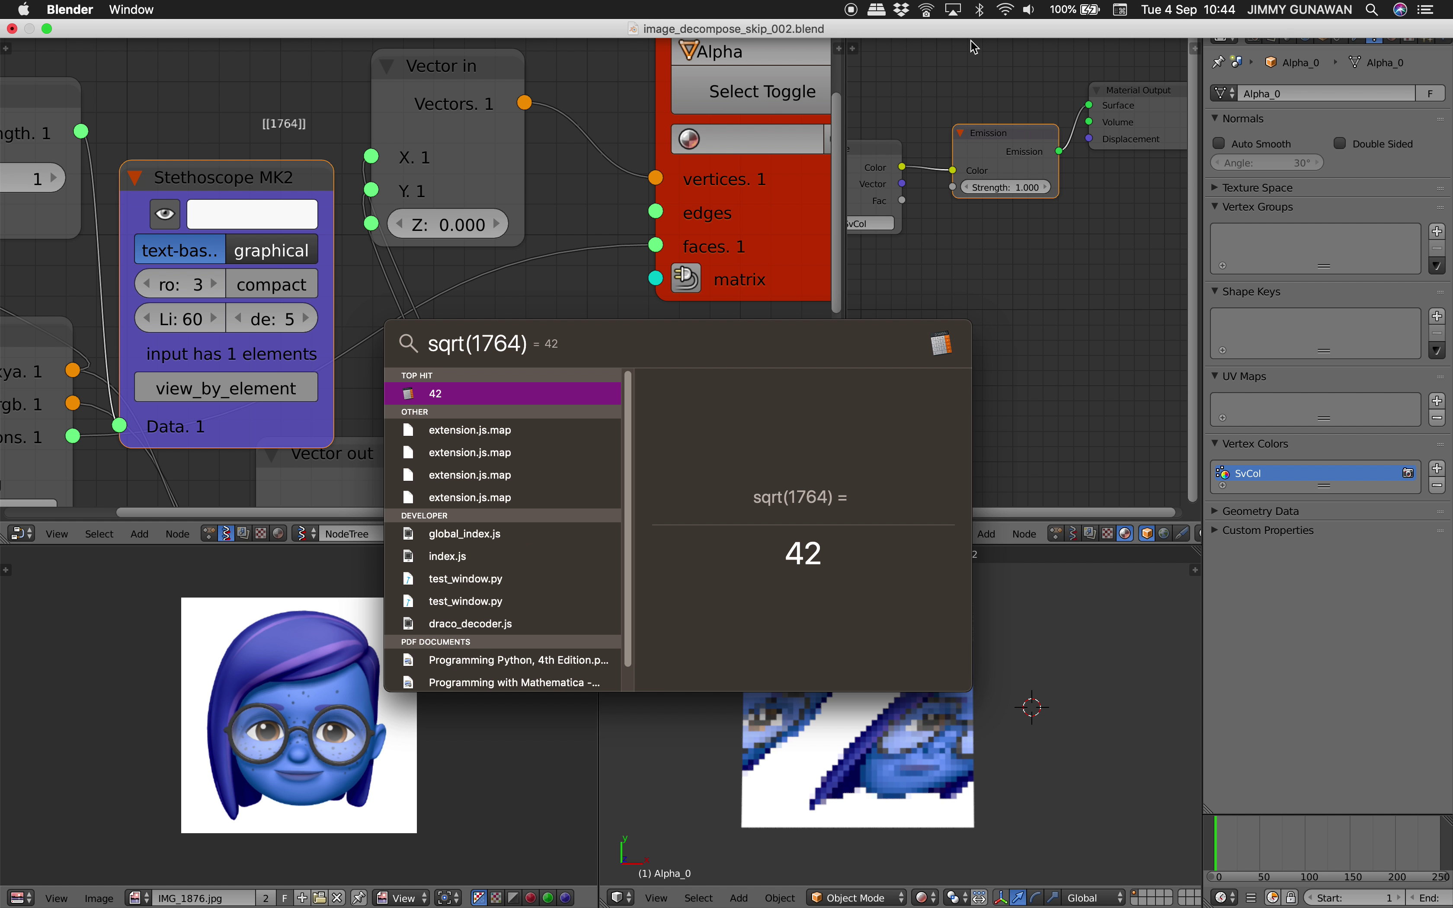
- Delete the Stethoscope MK2 and List Length nodes from the node tree
click(237, 134)
scroll(269, 169, down, 4)
scroll(269, 169, left, 3)
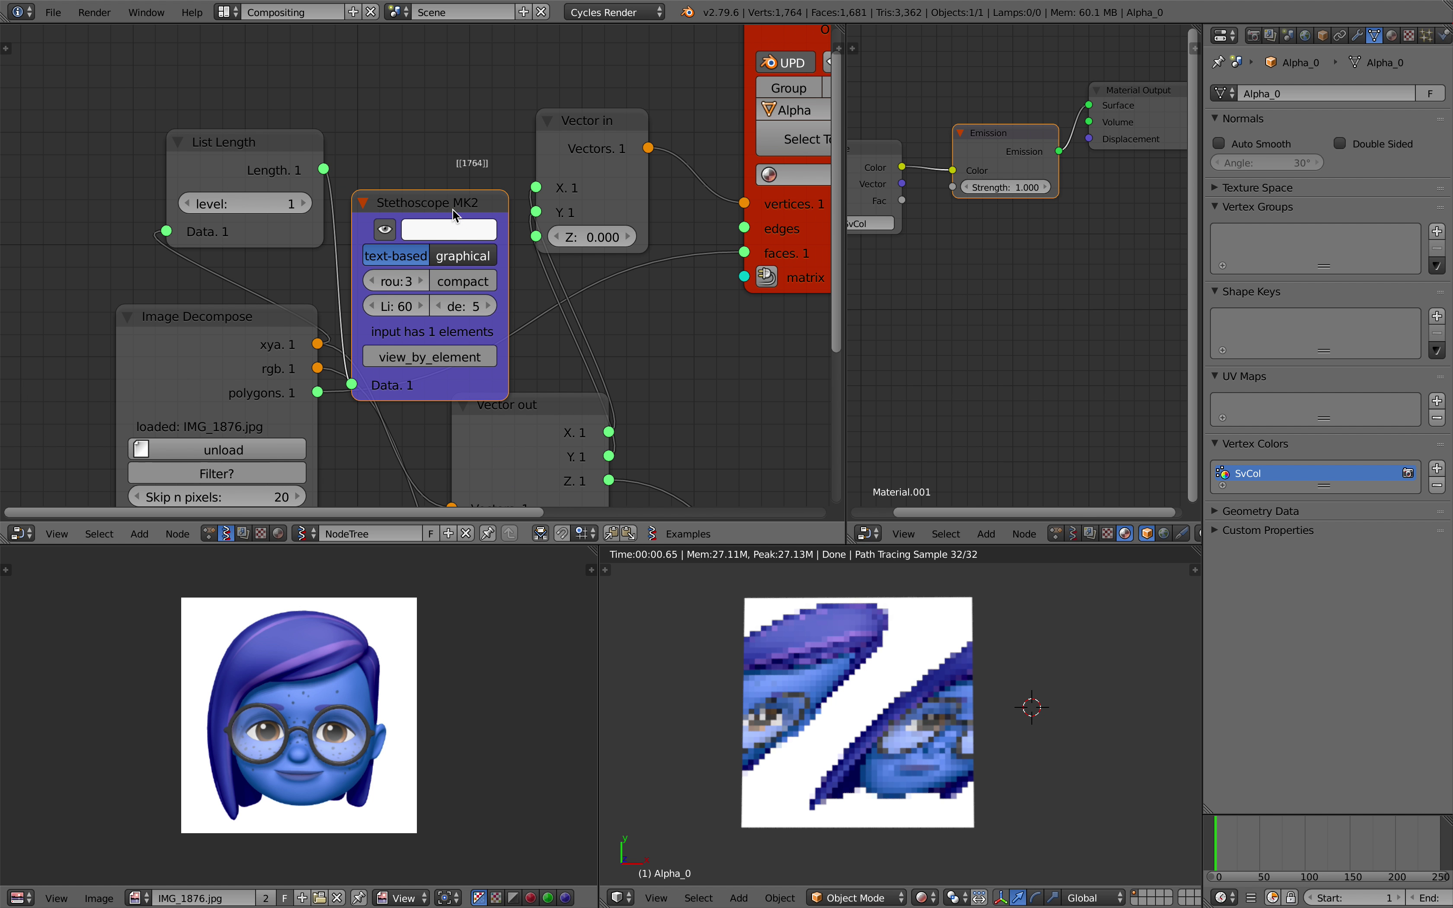
key(x)
click(317, 189)
key(x)
scroll(370, 172, down, 3)
scroll(372, 165, left, 3)
- Add a Plane MK2 node above Image Decompose and save the file
key(alt+space)
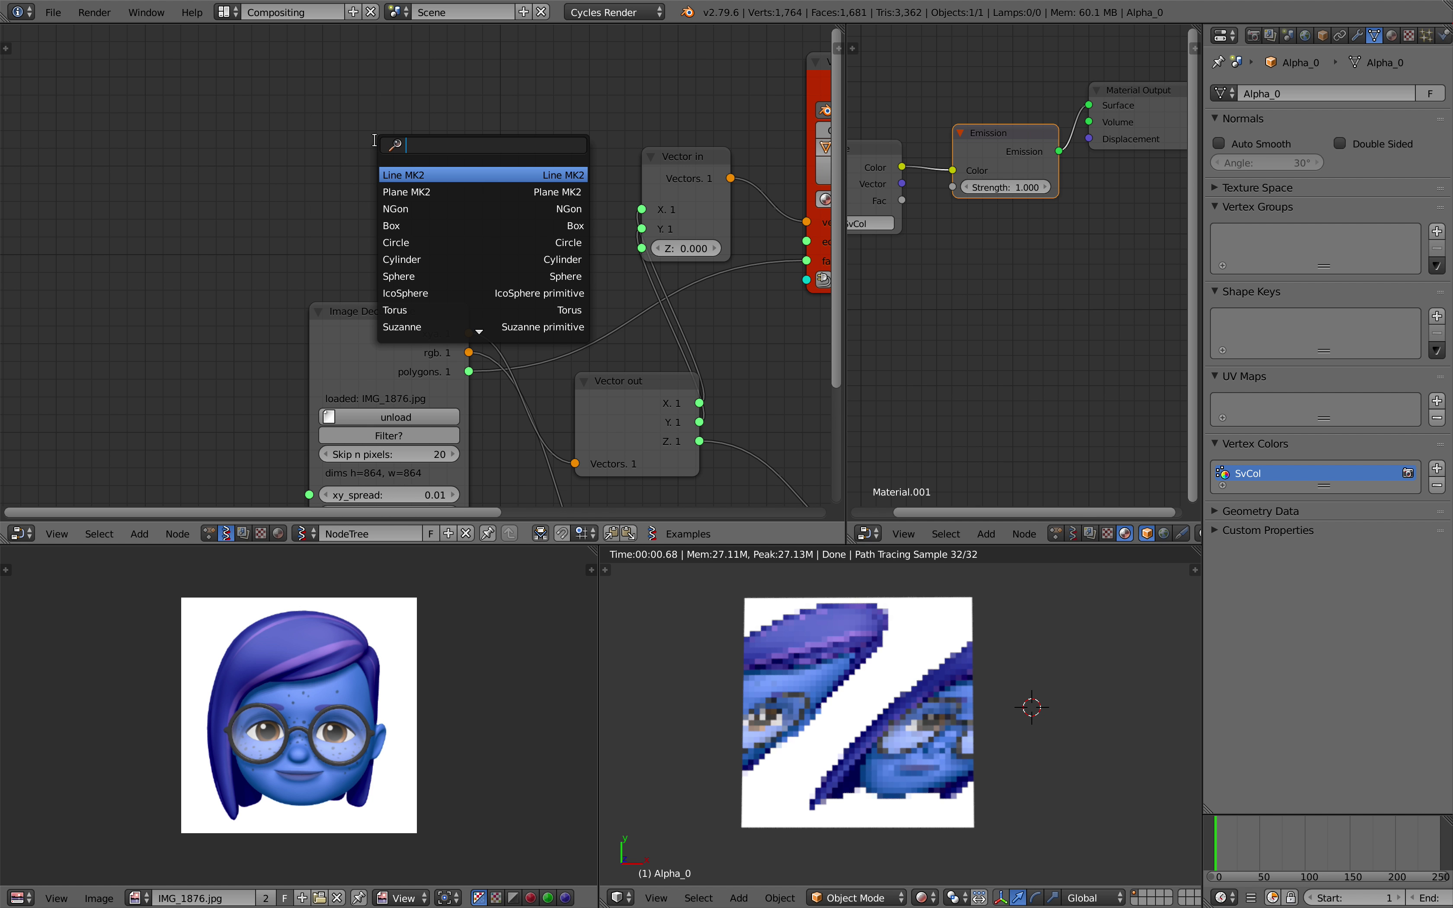
text(plane)
key(Return)
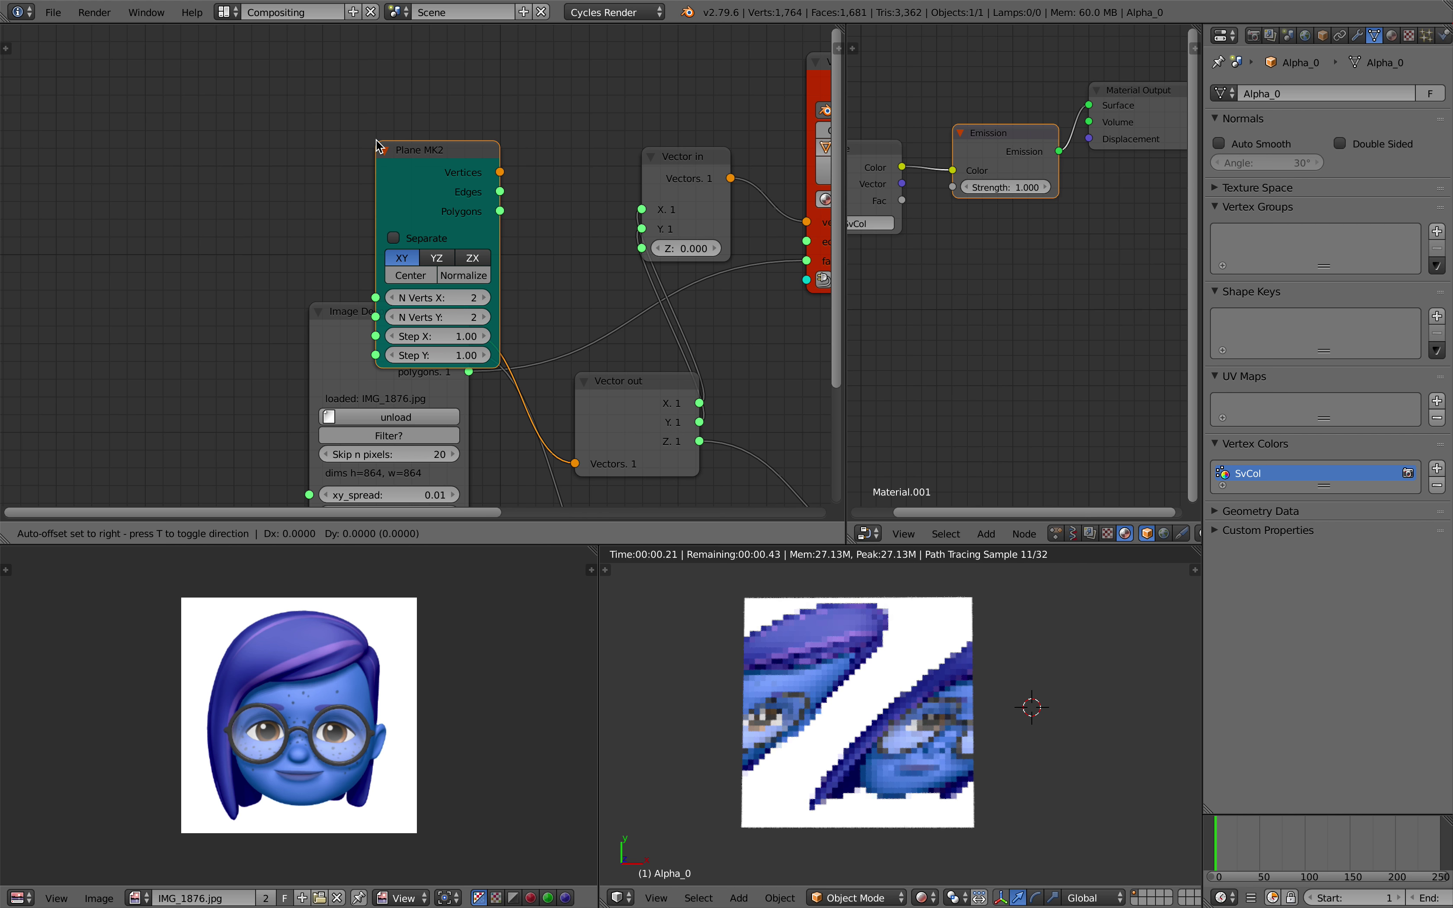
click(266, 29)
scroll(378, 463, up, 3)
scroll(378, 463, right, 3)
key(ctrl+s)
click(309, 338)
- Set Plane MK2's N Verts X and N Verts Y both to 43
click(249, 256)
text(43)
key(Tab)
text(43)
key(Return)
- Link Plane MK2's Vertices and Polygons outputs to Viewer BMesh's vertices and faces inputs, replacing the previous links
middle_drag(345, 234, 119, 283)
drag(59, 176, 506, 349)
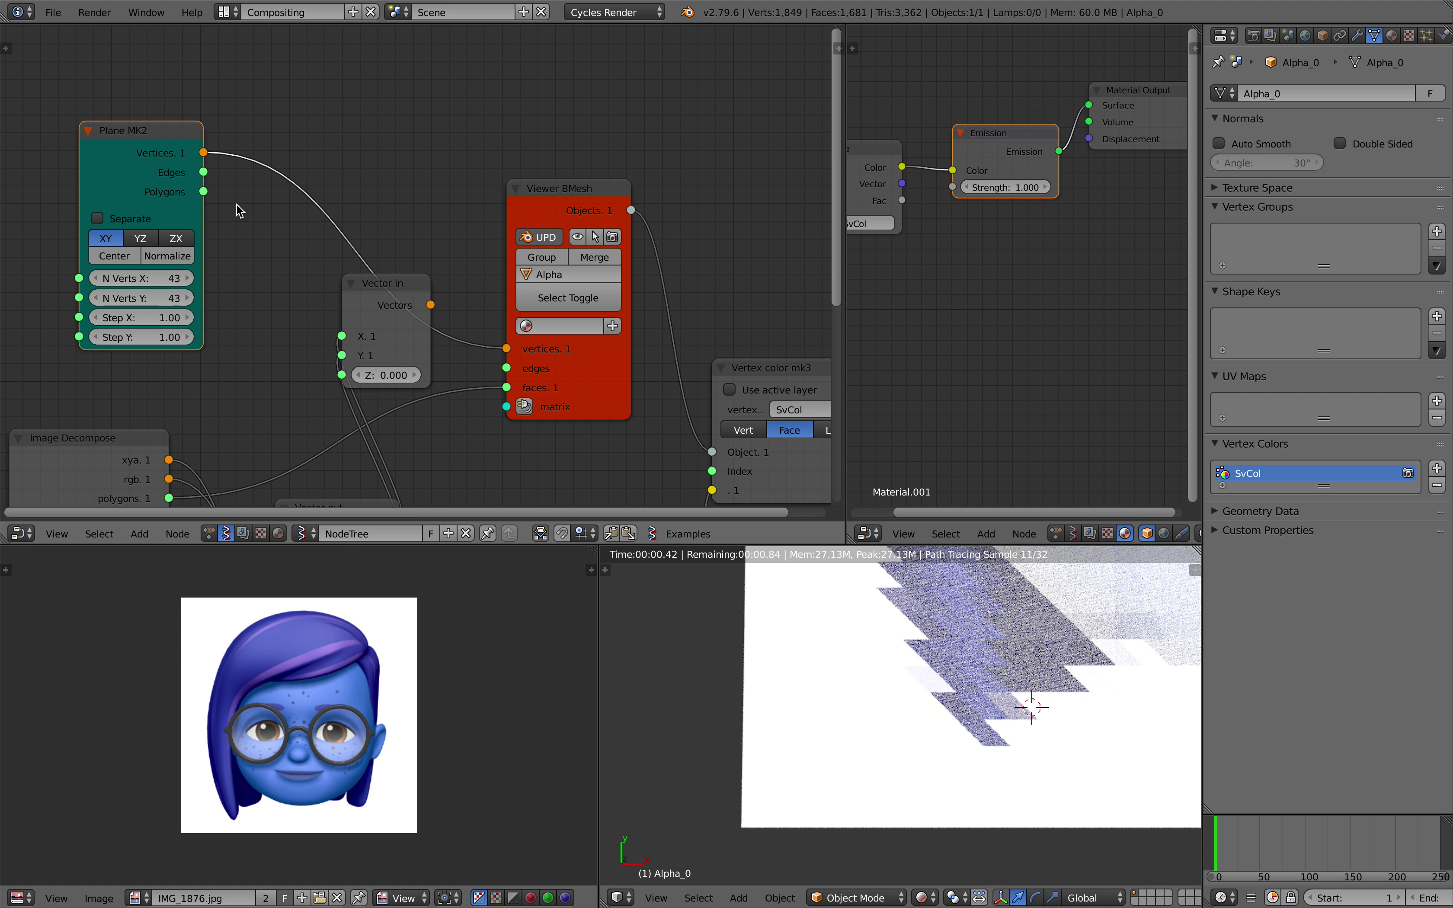
drag(204, 191, 506, 387)
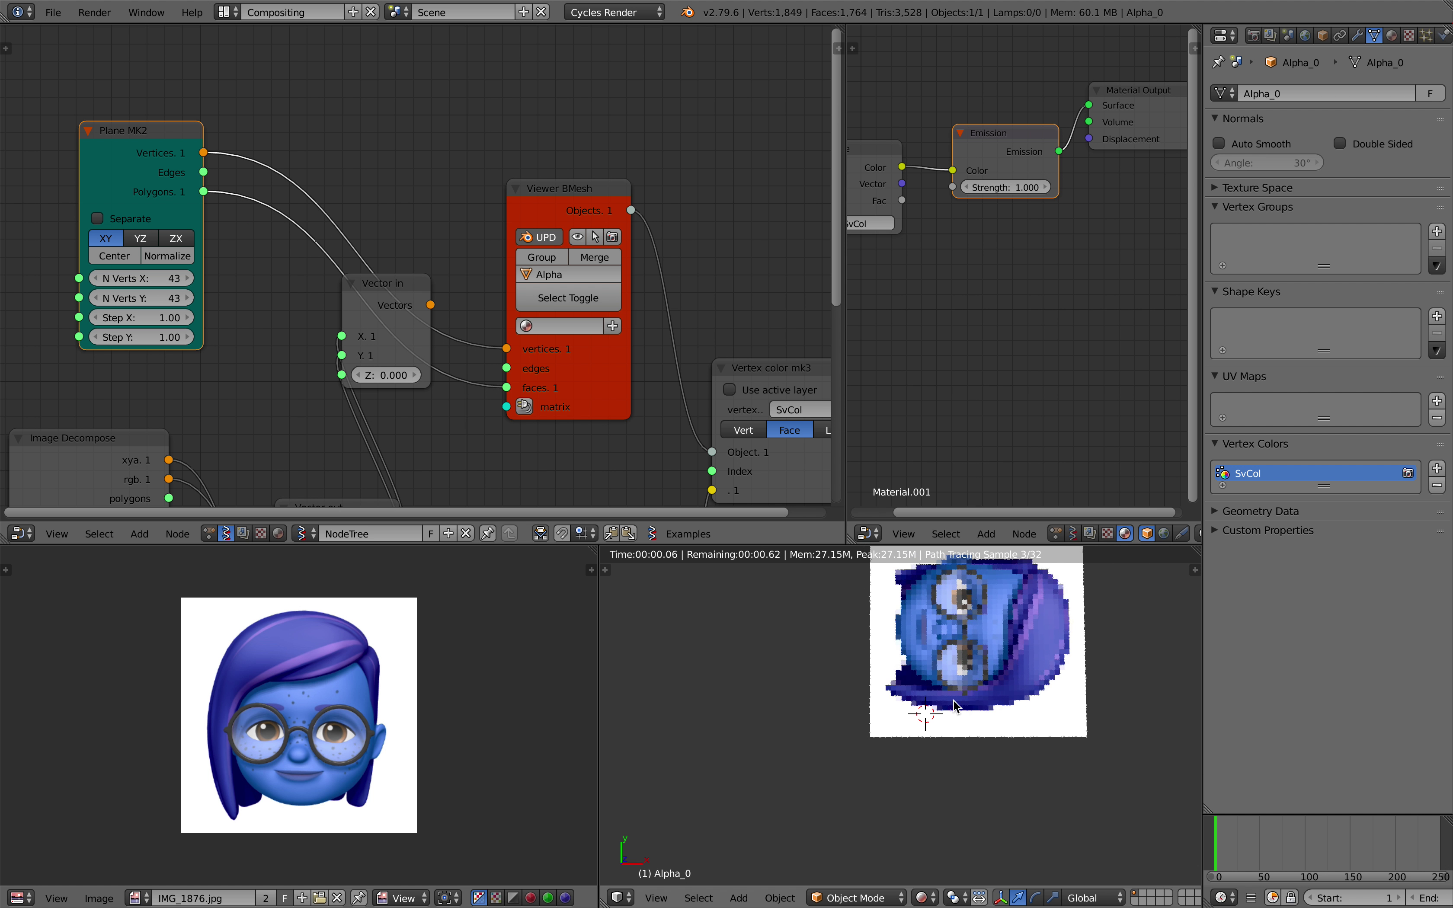
shift+middle_drag(967, 694, 893, 746)
click(964, 786)
scroll(1039, 758, up, 1)
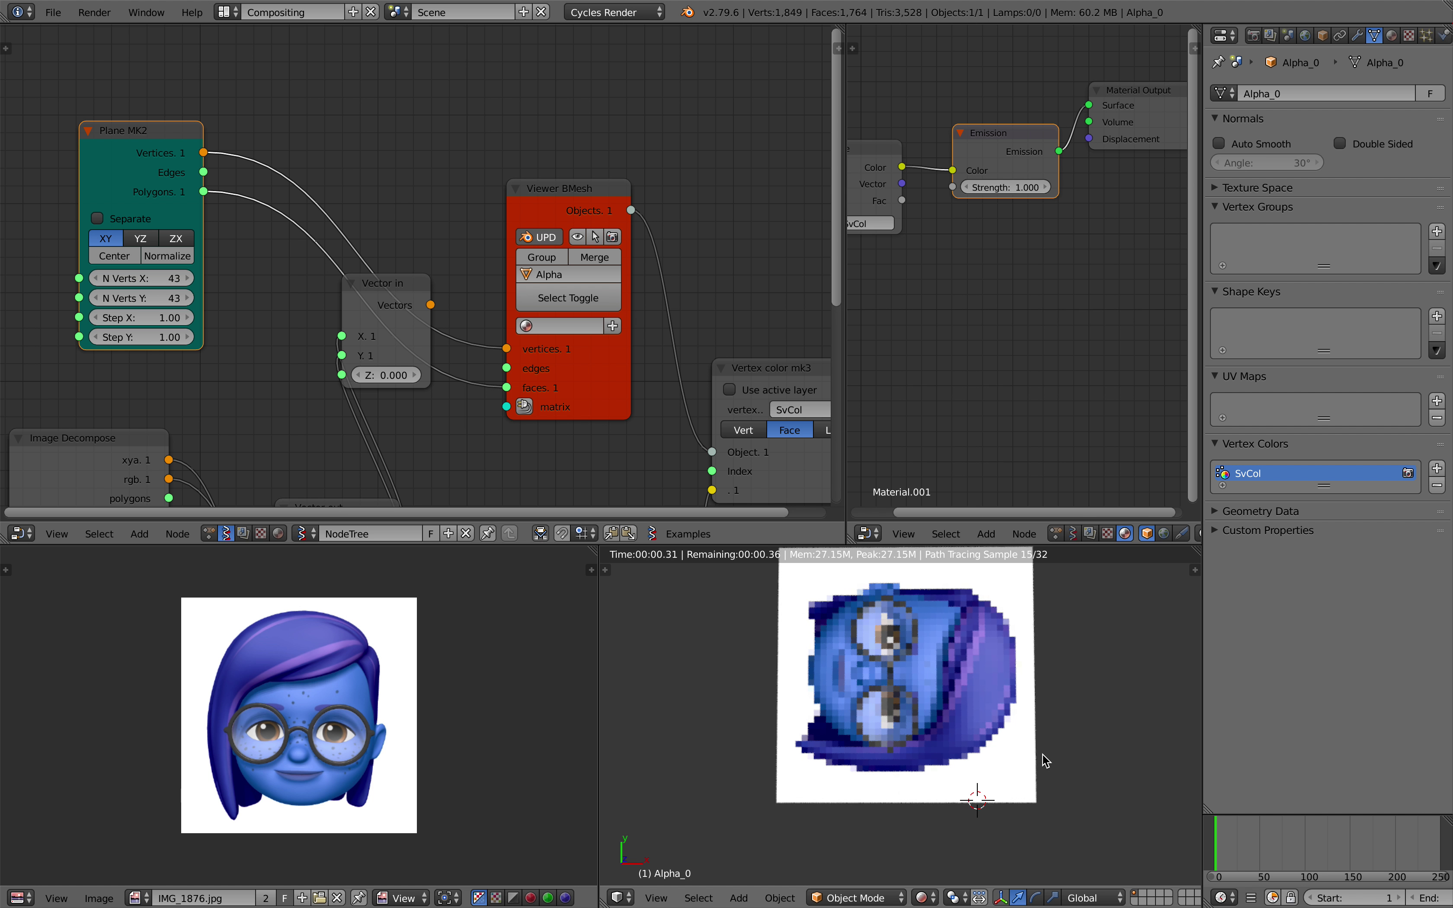
shift+middle_drag(1046, 761, 941, 764)
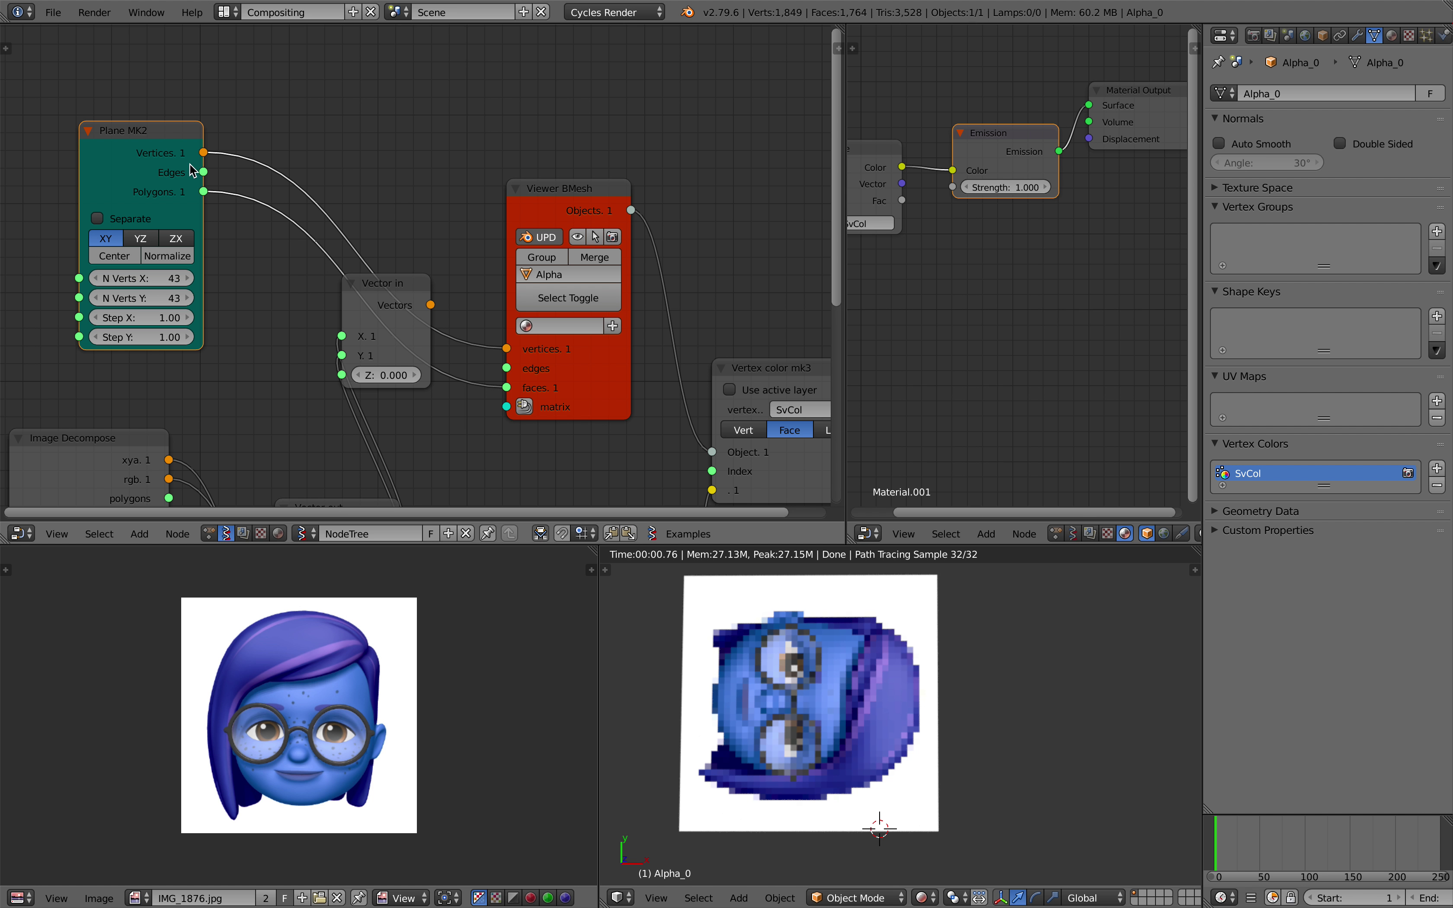
- Move the Plane MK2 and Viewer BMesh nodes higher in the layout and save the file
drag(183, 168, 224, 119)
key(ctrl+s)
click(195, 109)
drag(535, 195, 571, 148)
- Insert a Rotation node on the vertices link between Plane MK2 and Viewer BMesh and switch it to Euler
key(shift+a)
click(447, 152)
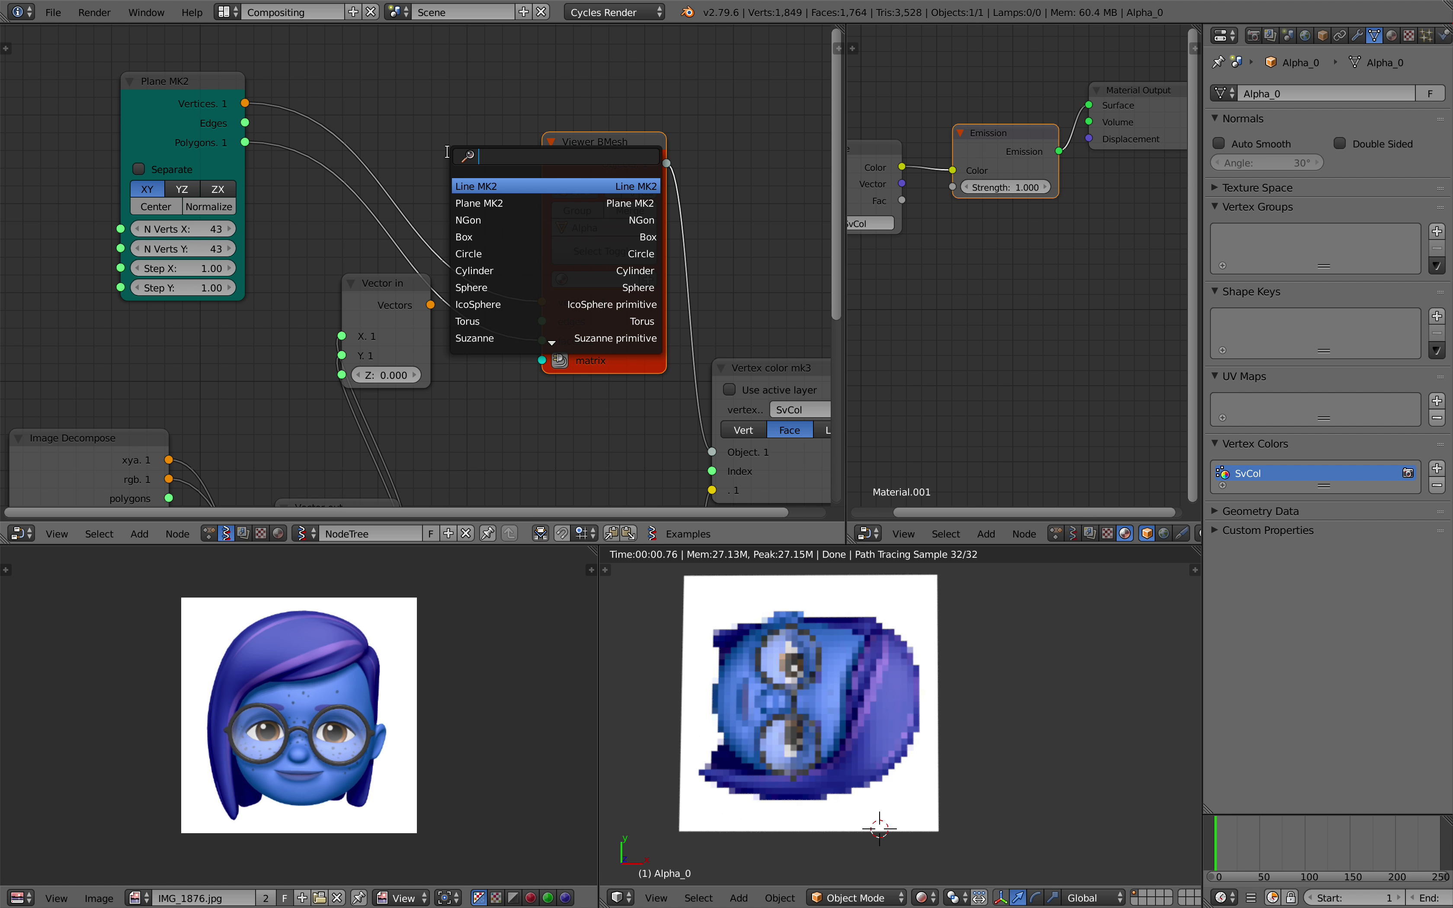
text(rot)
key(Return)
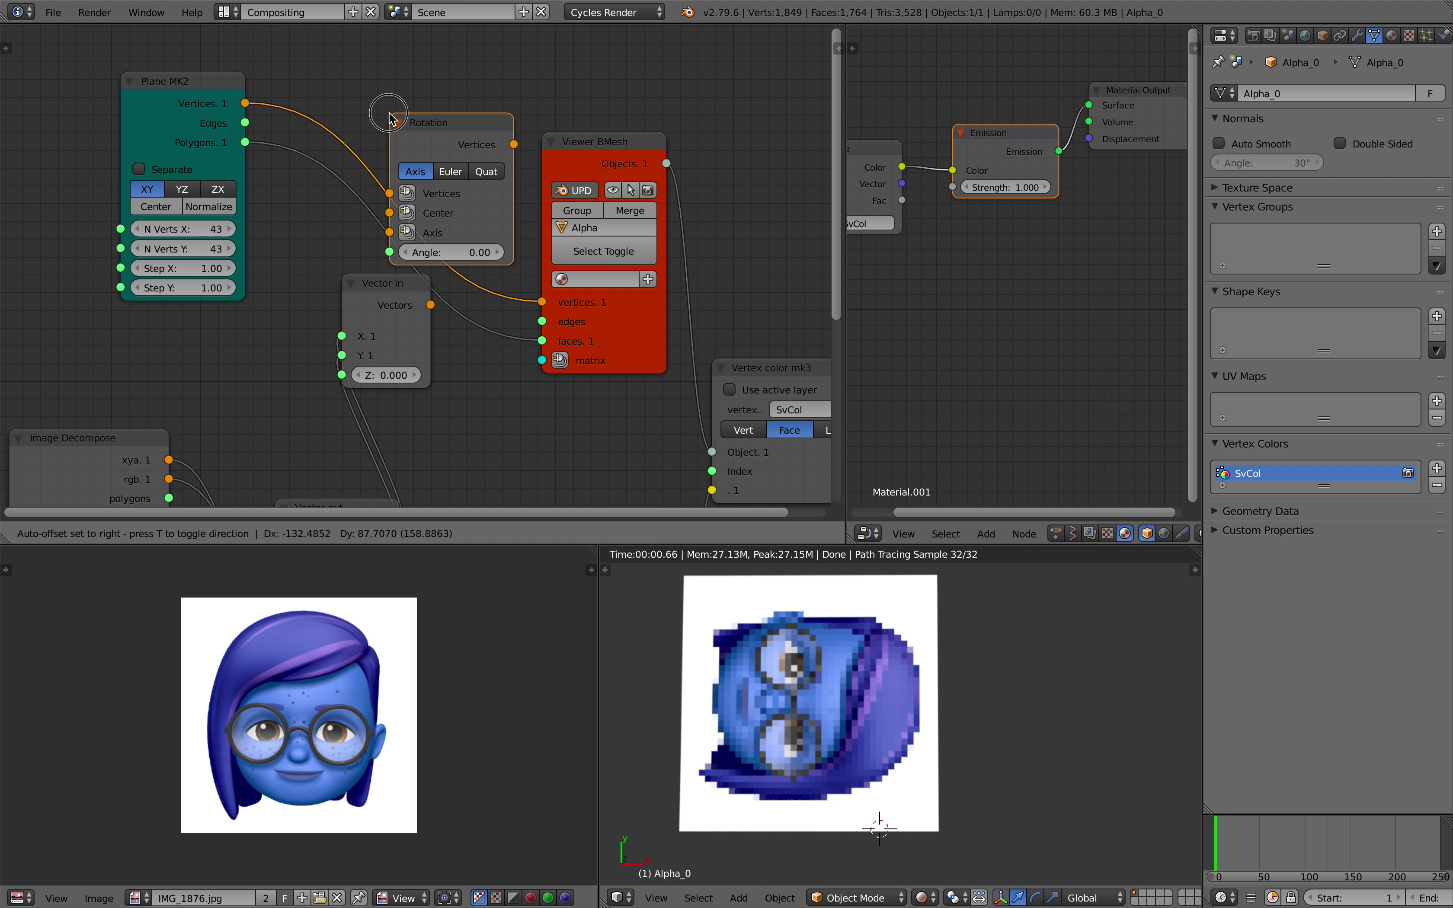
click(389, 113)
click(403, 172)
drag(396, 132, 417, 86)
- Set the Rotation node's Z angle to 90 and frame the rotated mesh in the 3D view
drag(430, 227, 507, 227)
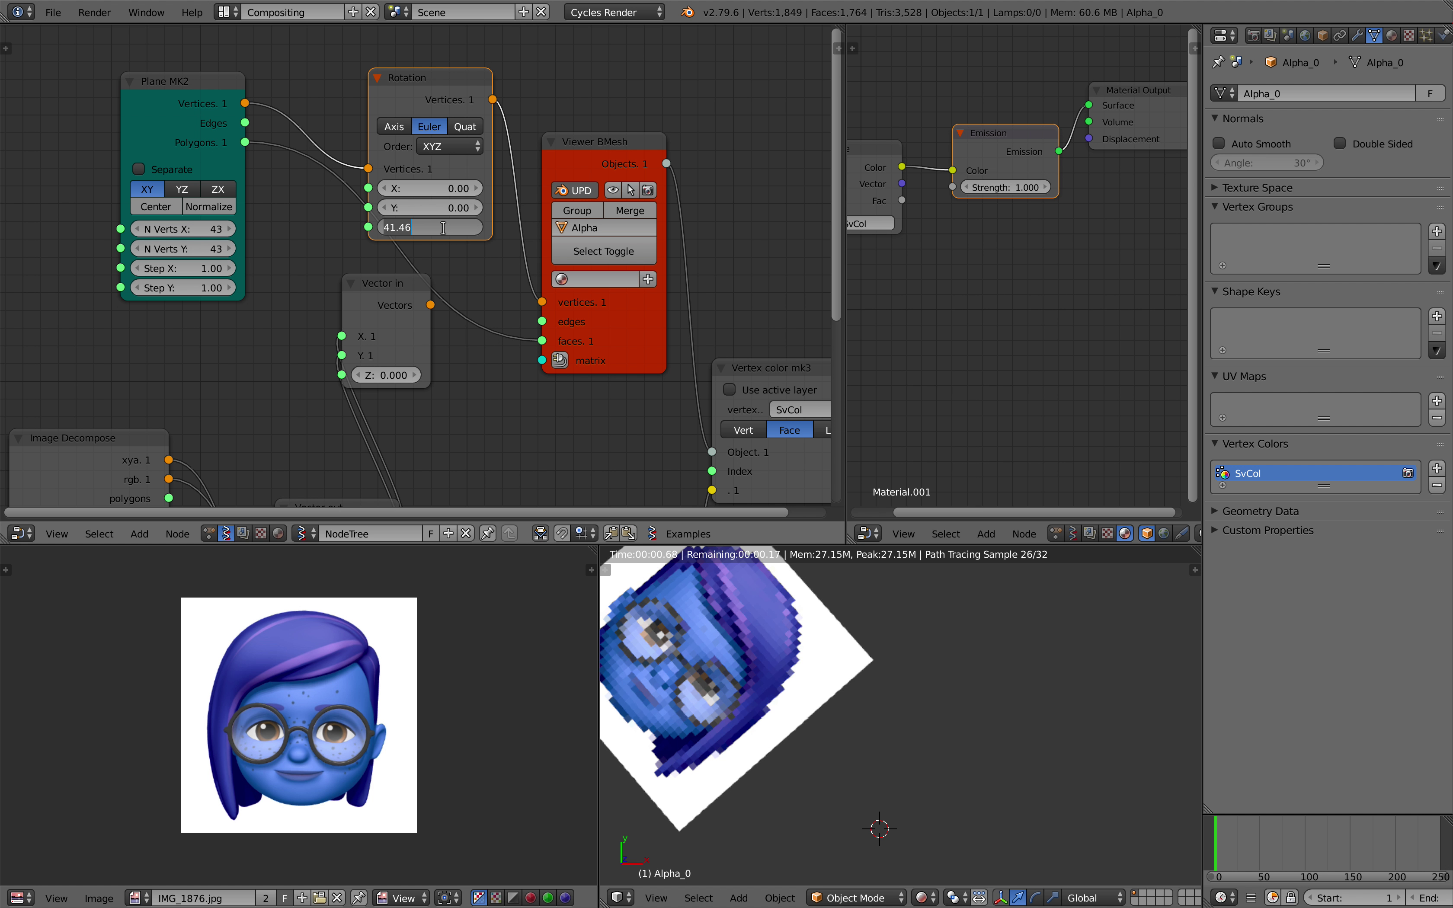
text(90)
key(Return)
click(940, 691)
shift+middle_drag(803, 706, 931, 710)
scroll(859, 715, down, 1)
scroll(950, 713, up, 1)
- Save the project as a new version named image_decompose_skip_003.blend
key(ctrl+s)
click(926, 710)
click(53, 12)
click(66, 160)
click(1339, 76)
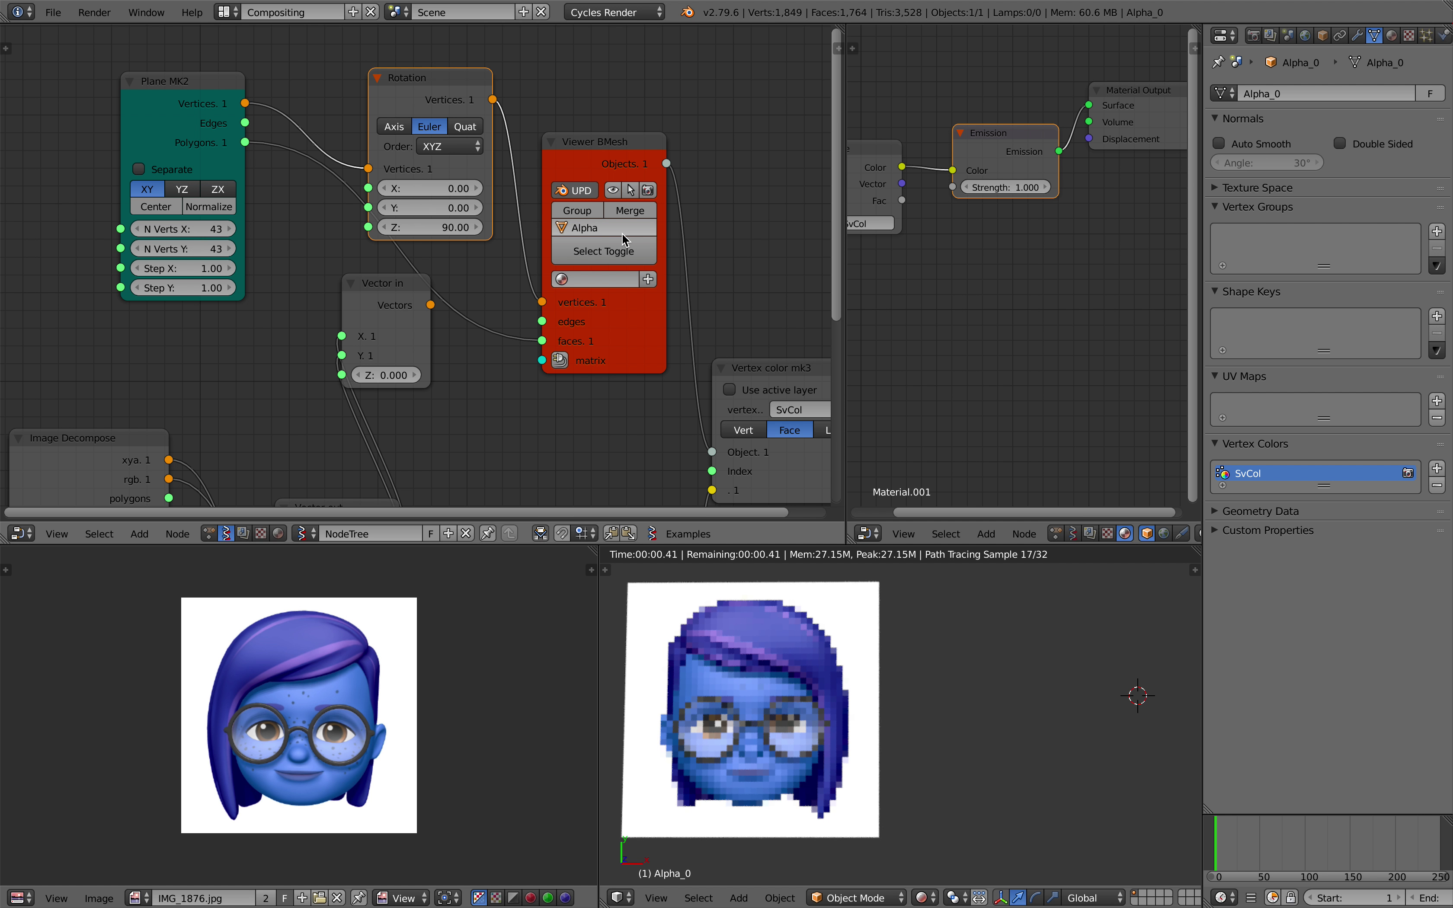
- Try a different Y angle and a Z angle of -90 on the Rotation node, restoring Y to 0 and Z to 90
mouse_move(441, 208)
mouse_down()
mouse_move(492, 208)
mouse_move(408, 208)
mouse_move(423, 208)
mouse_up()
click(439, 206)
text(0)
key(Return)
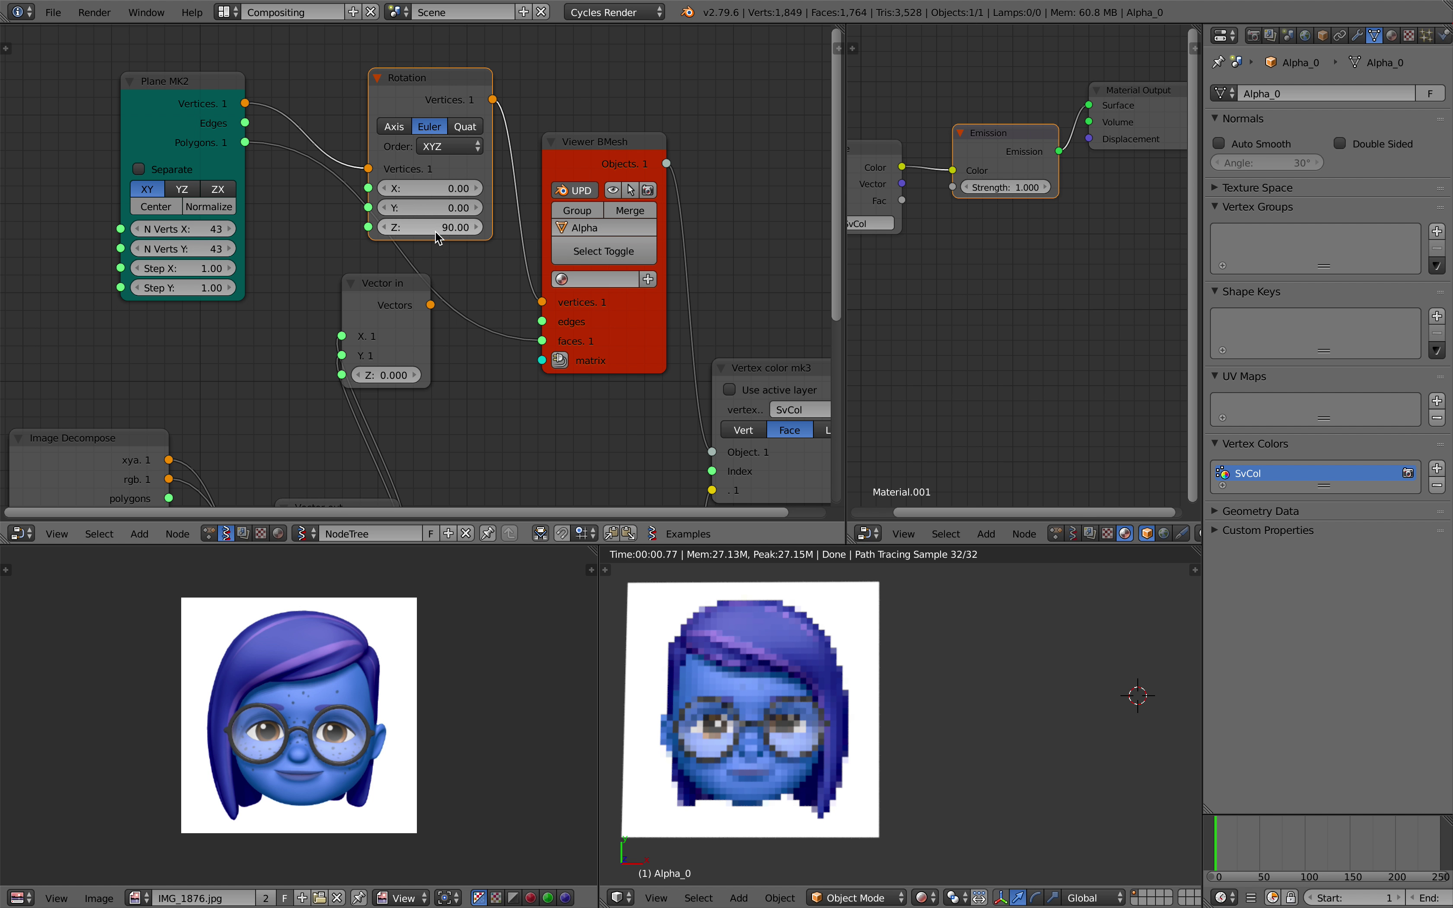
click(434, 229)
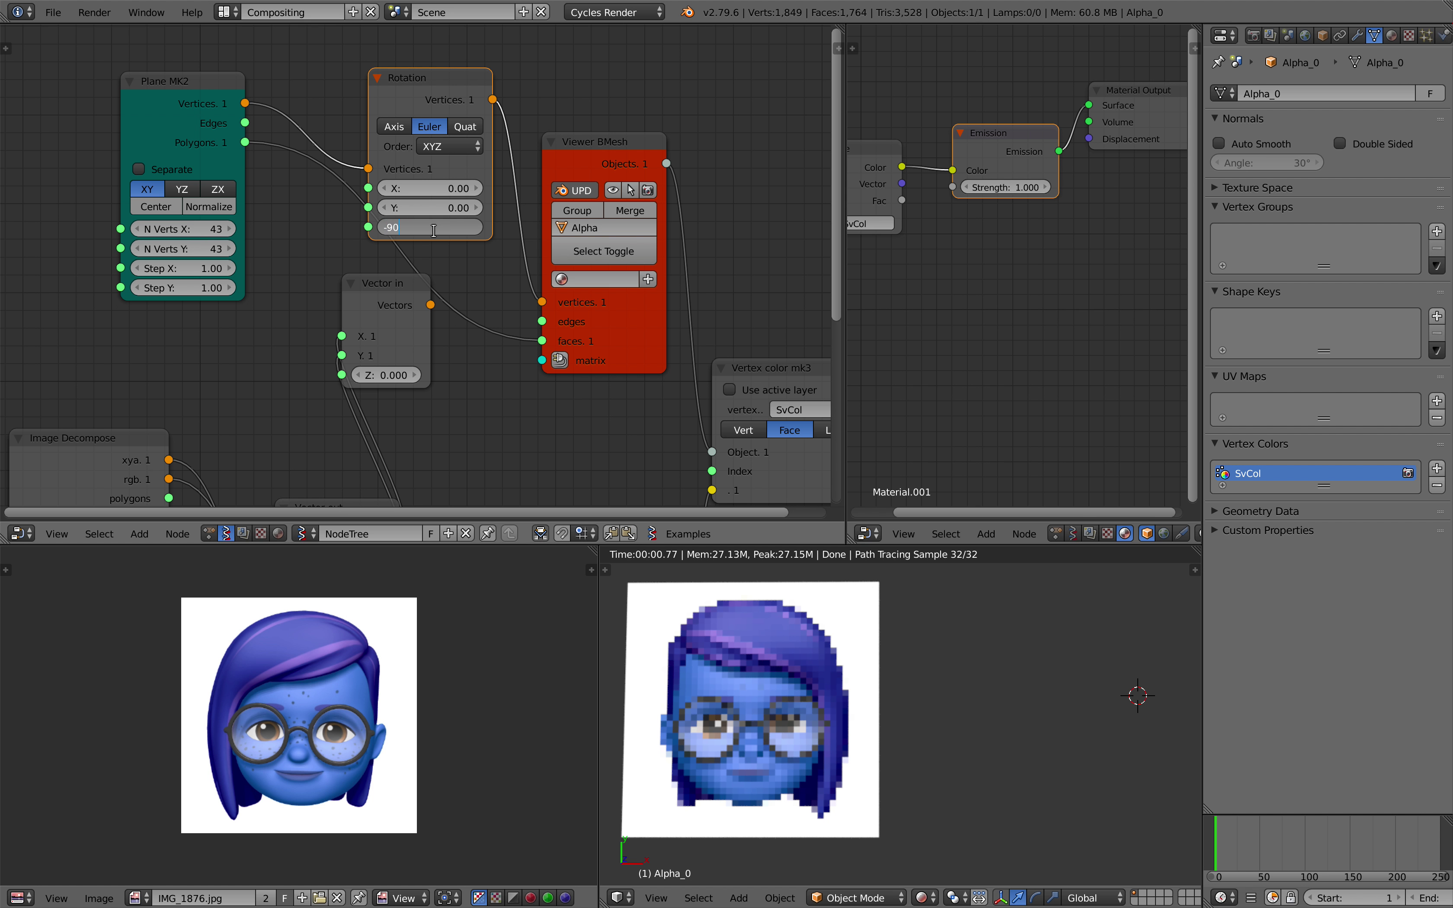
text(-90)
key(Return)
click(434, 229)
key(Return)
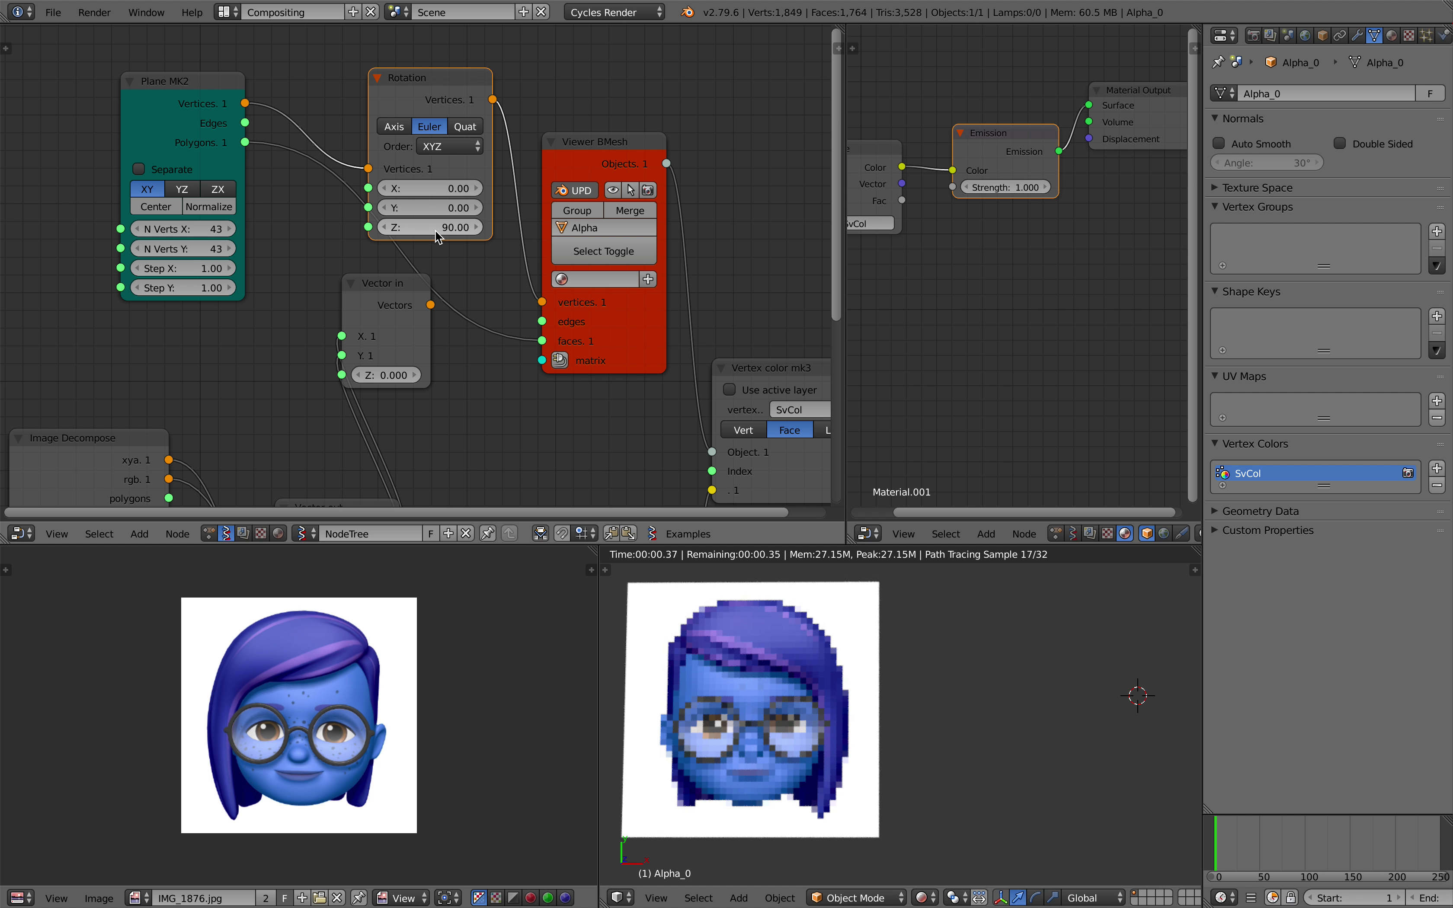
- Save the project over image_decompose_skip_003.blend
shift+middle_drag(854, 671, 865, 667)
key(ctrl+s)
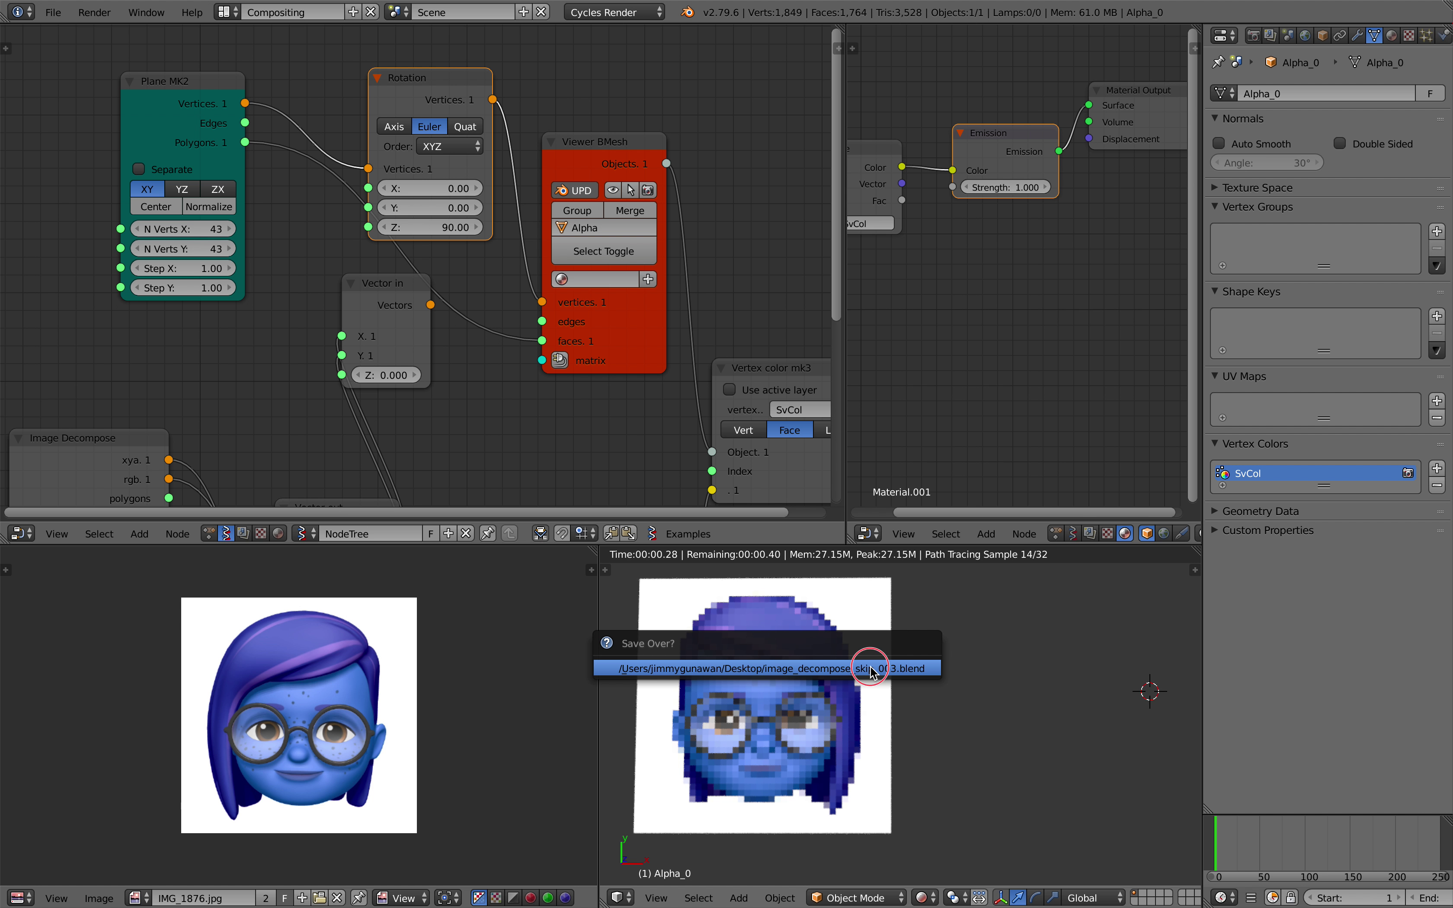
click(869, 667)
- Enlarge the image editor and 3D view areas and bring the original image next to the pixelated mesh for comparison
scroll(594, 423, down, 4)
middle_drag(585, 409, 603, 373)
middle_drag(475, 402, 509, 259)
scroll(246, 364, up, 1)
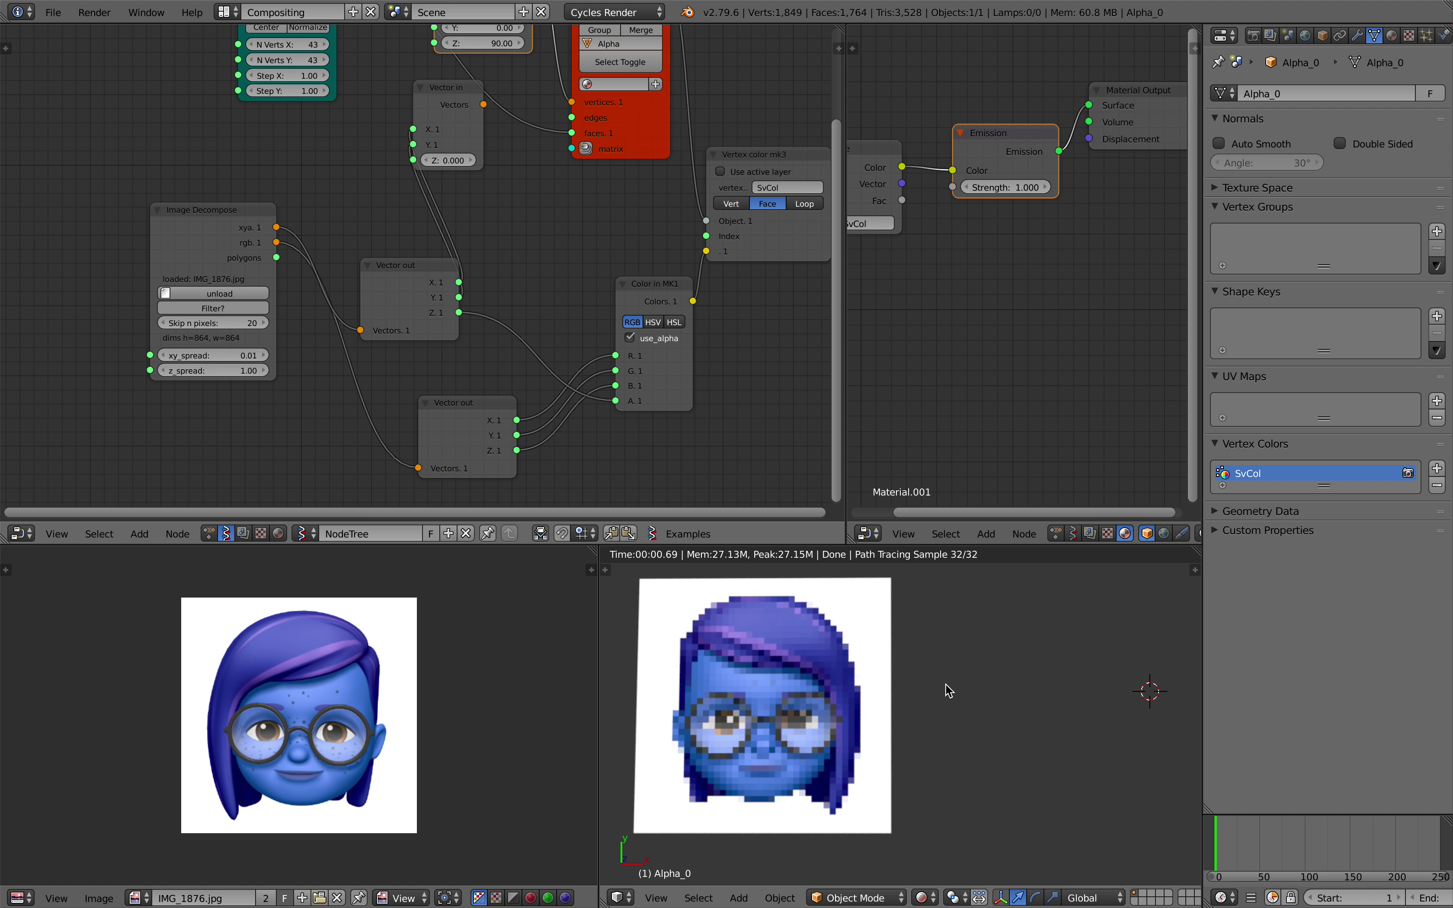
drag(901, 544, 901, 457)
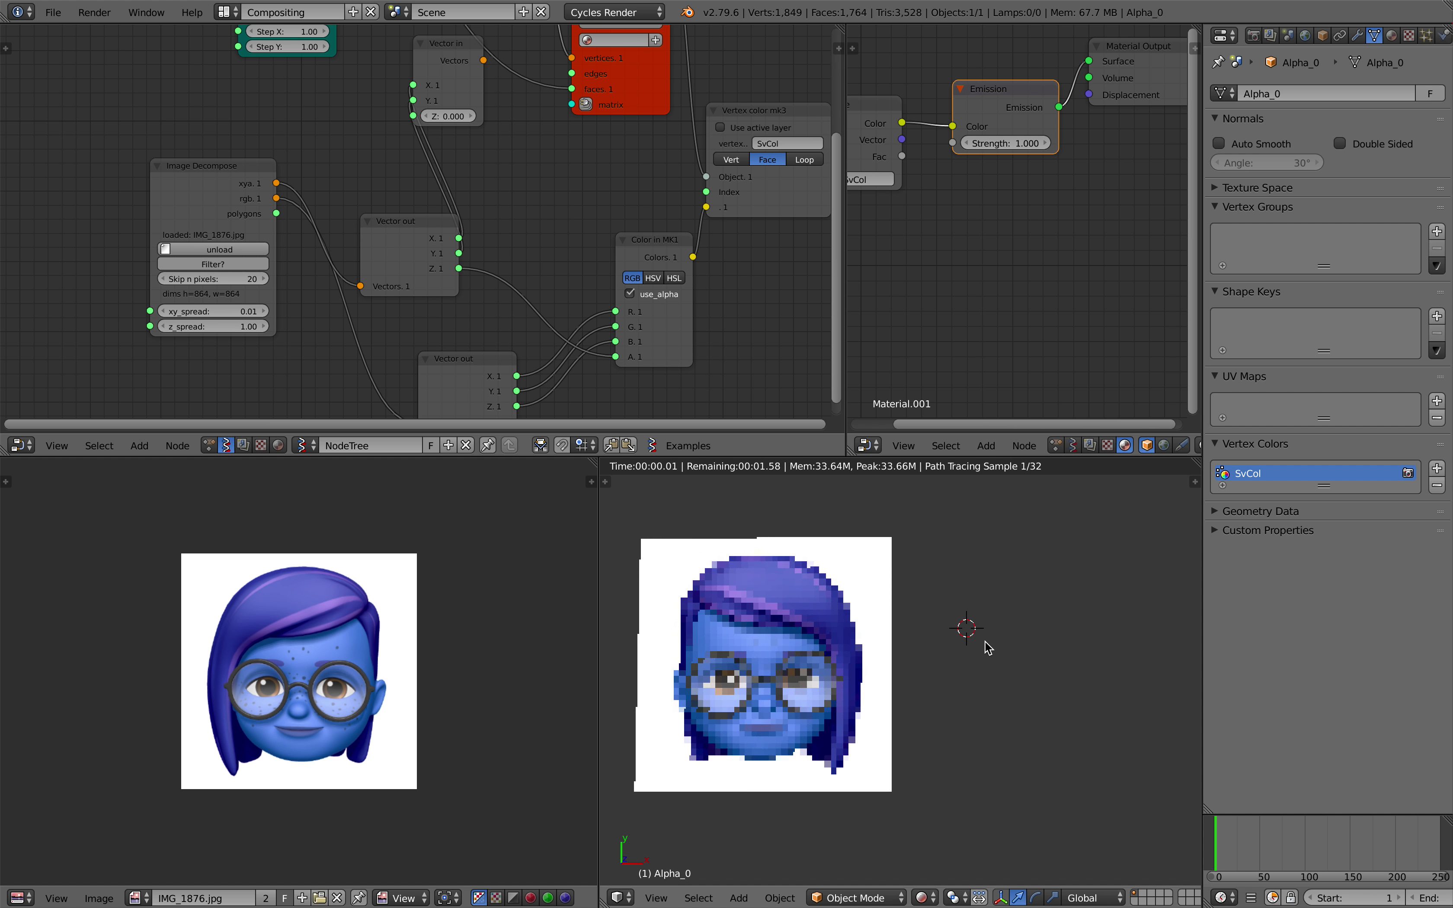
middle_drag(983, 645, 988, 644)
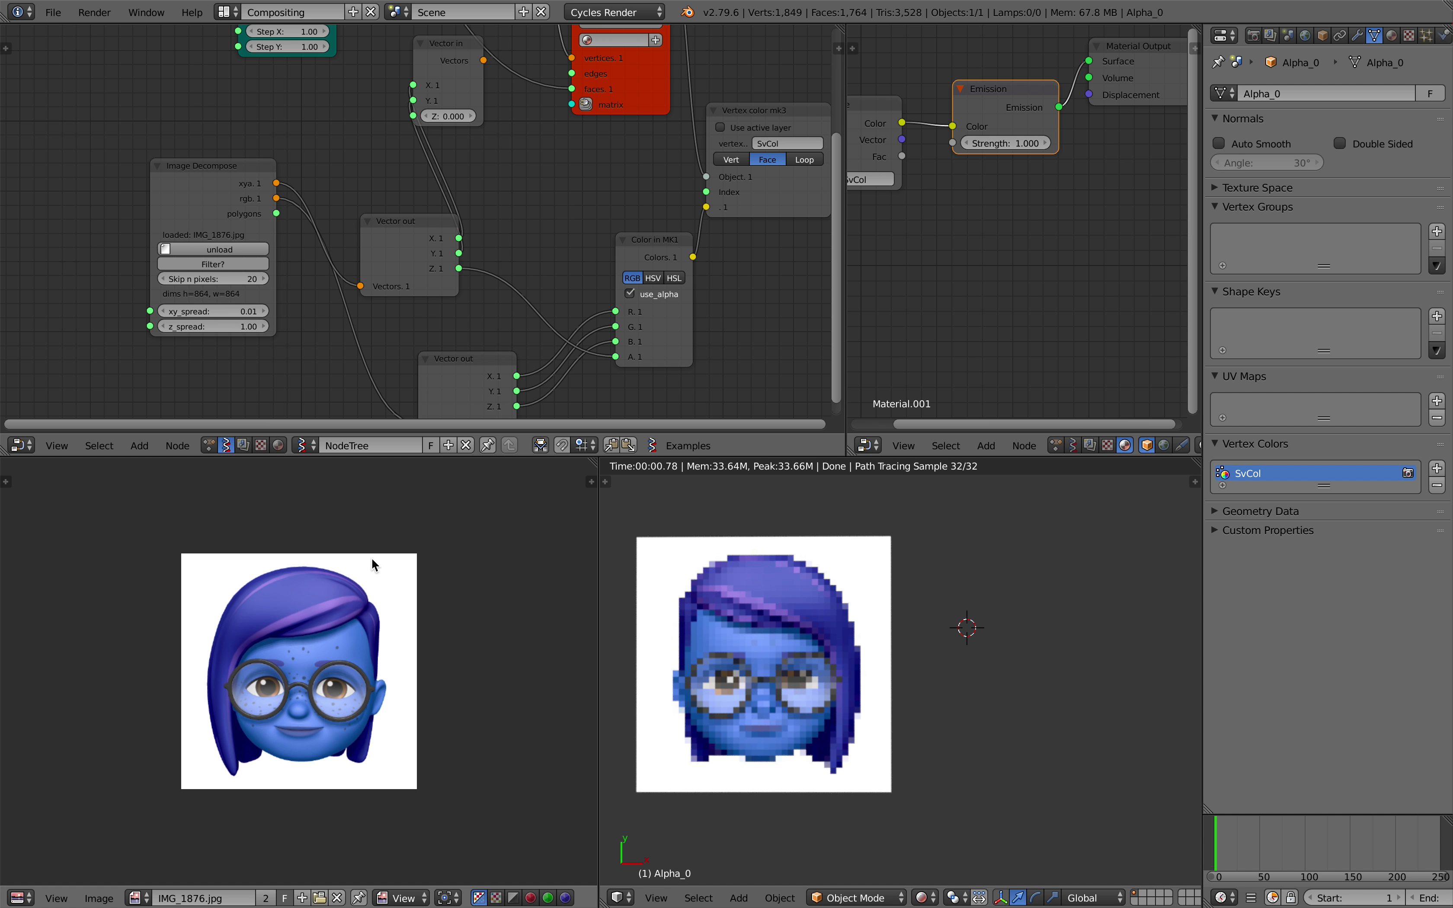
middle_drag(410, 565, 512, 544)
scroll(513, 558, up, 1)
scroll(513, 558, down, 1)
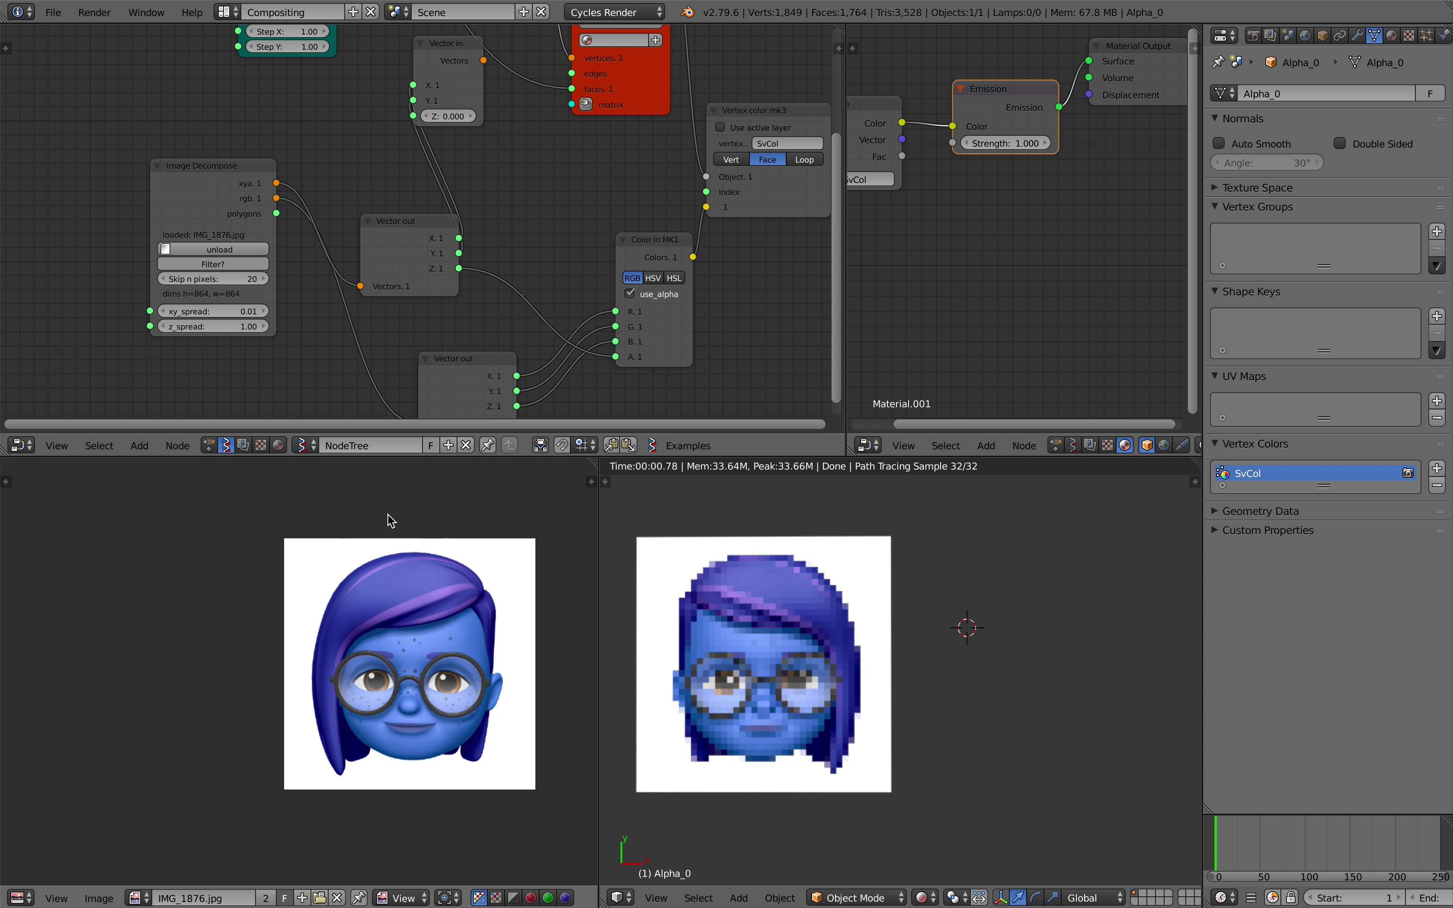
- Take a screenshot of the region covering the original image and the pixelated mesh, and save the file
key(super+shift+4)
drag(227, 495, 978, 874)
key(super+s)
click(251, 243)
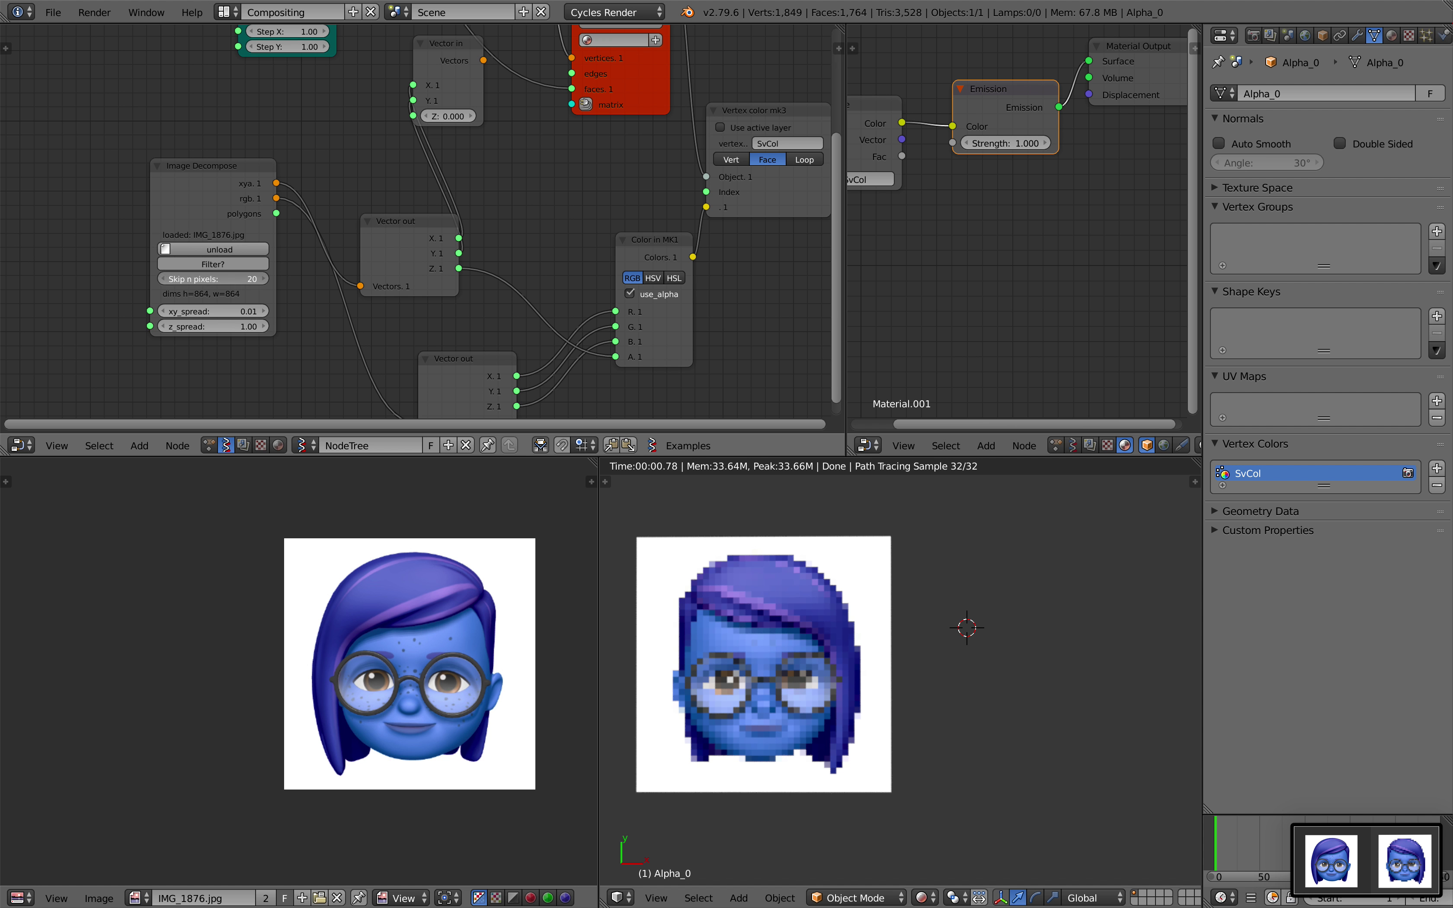
- Set Image Decompose's Skip n pixels to 35
click(258, 281)
text(35)
key(Return)
click(1251, 850)
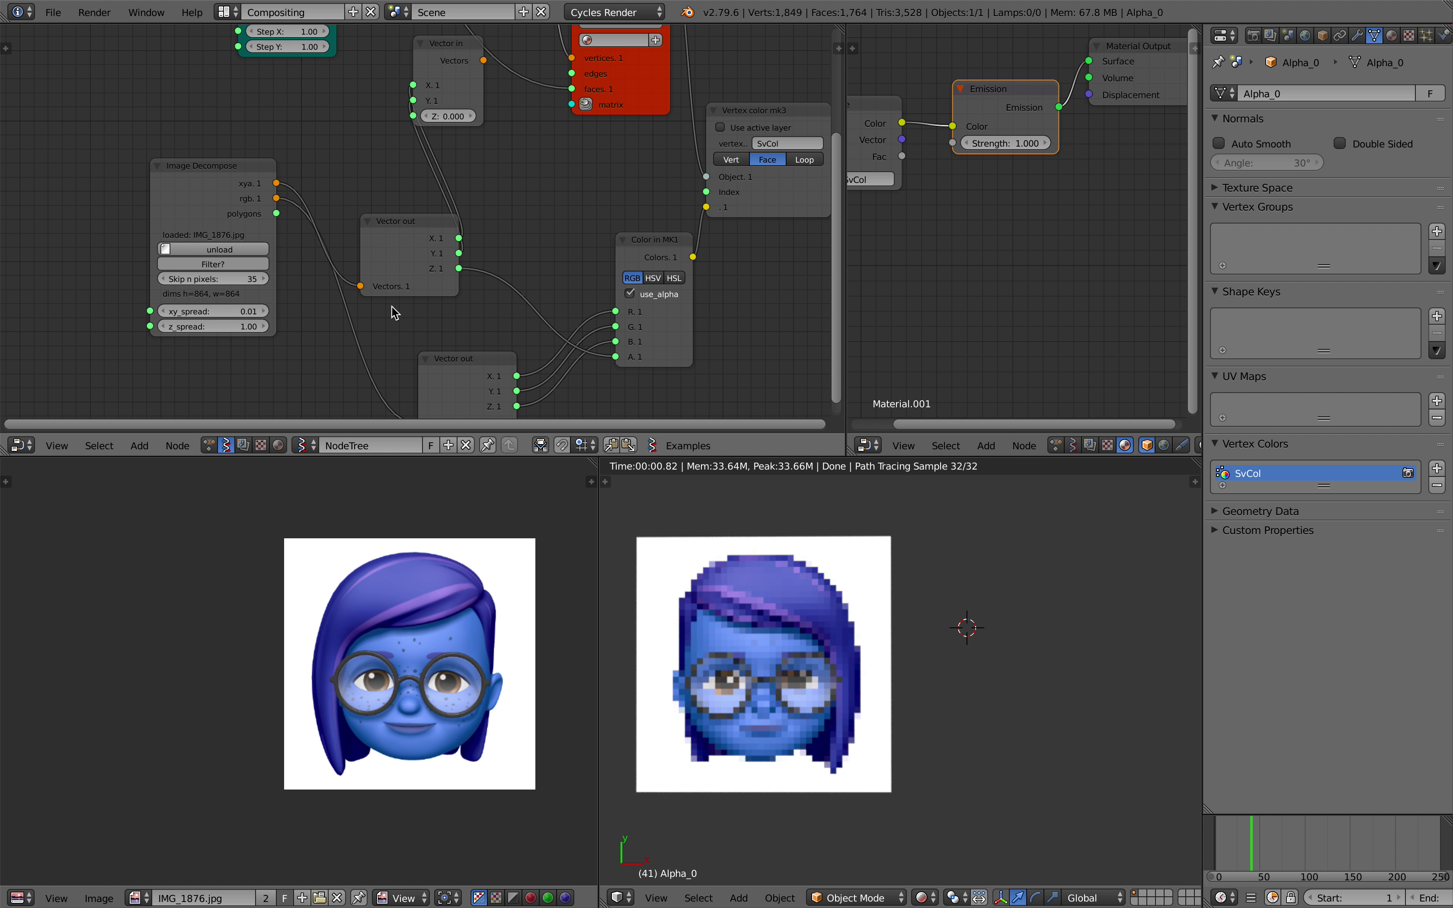
- Move Image Decompose aside and add a List Length node above it with its Data input linked from xya
scroll(328, 270, down, 1)
drag(255, 191, 154, 242)
middle_drag(221, 211, 226, 269)
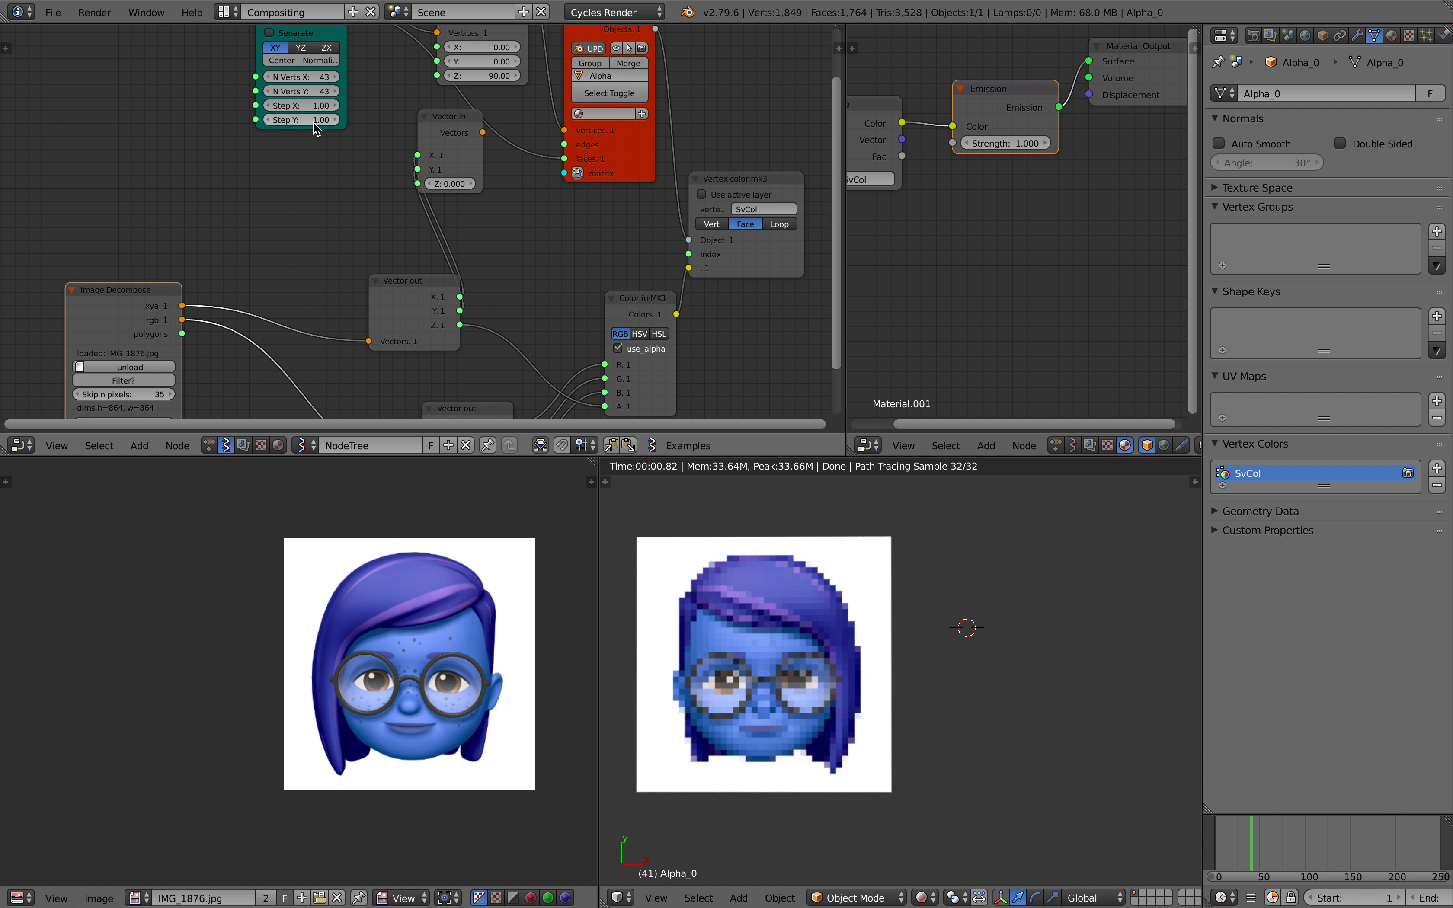
middle_drag(212, 200, 215, 176)
key(alt+space)
text(list len)
key(Return)
click(208, 183)
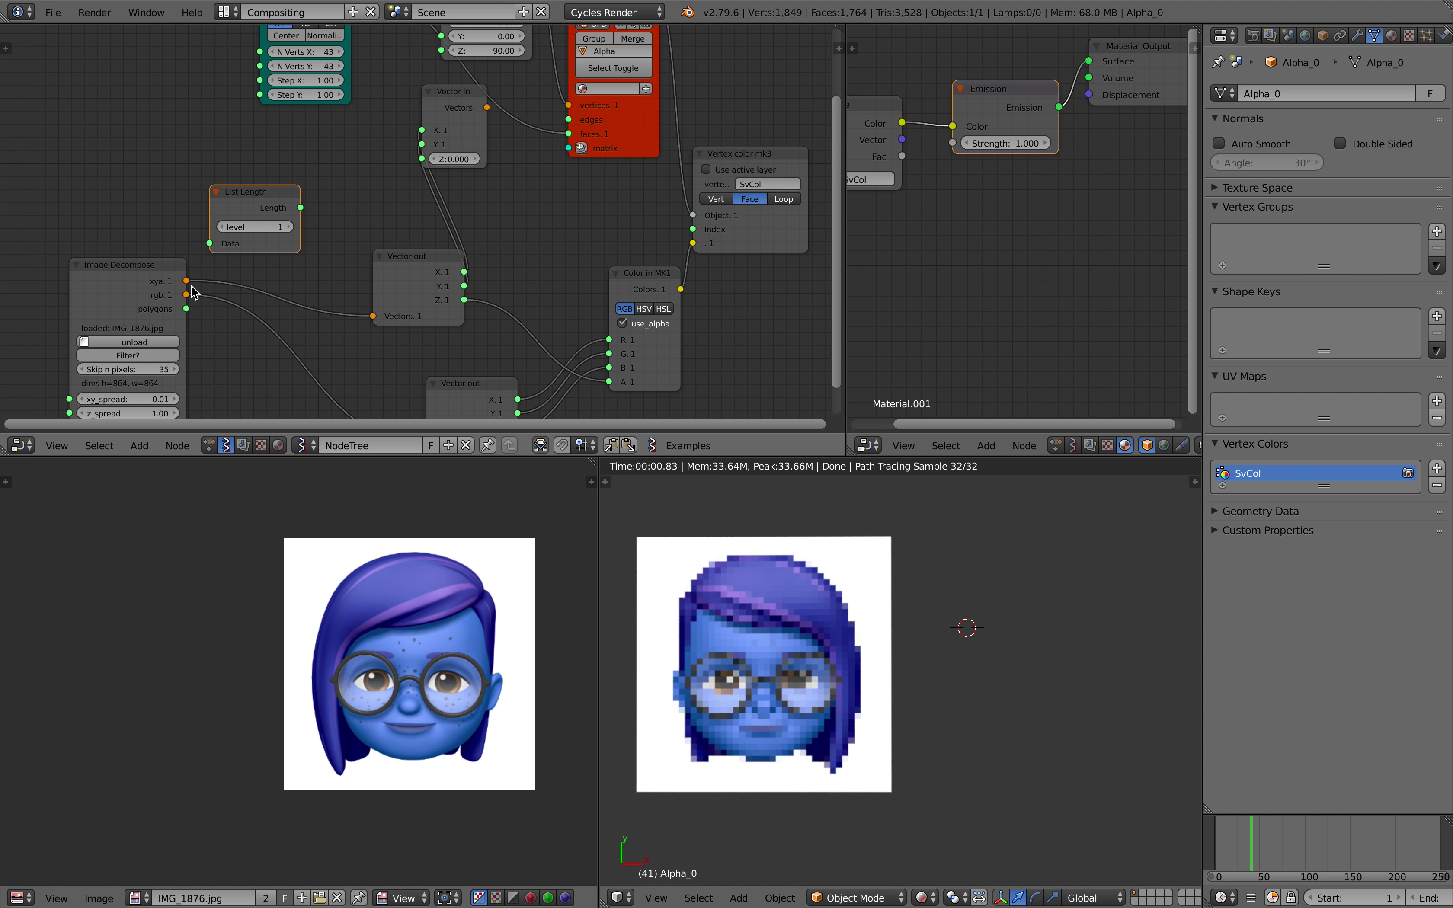
mouse_move(188, 283)
mouse_down()
mouse_move(208, 242)
mouse_move(186, 281)
mouse_up()
drag(231, 209, 187, 197)
- Add a Math node fed by List Length's output, set its function to x + 1, and save the file
key(alt+space)
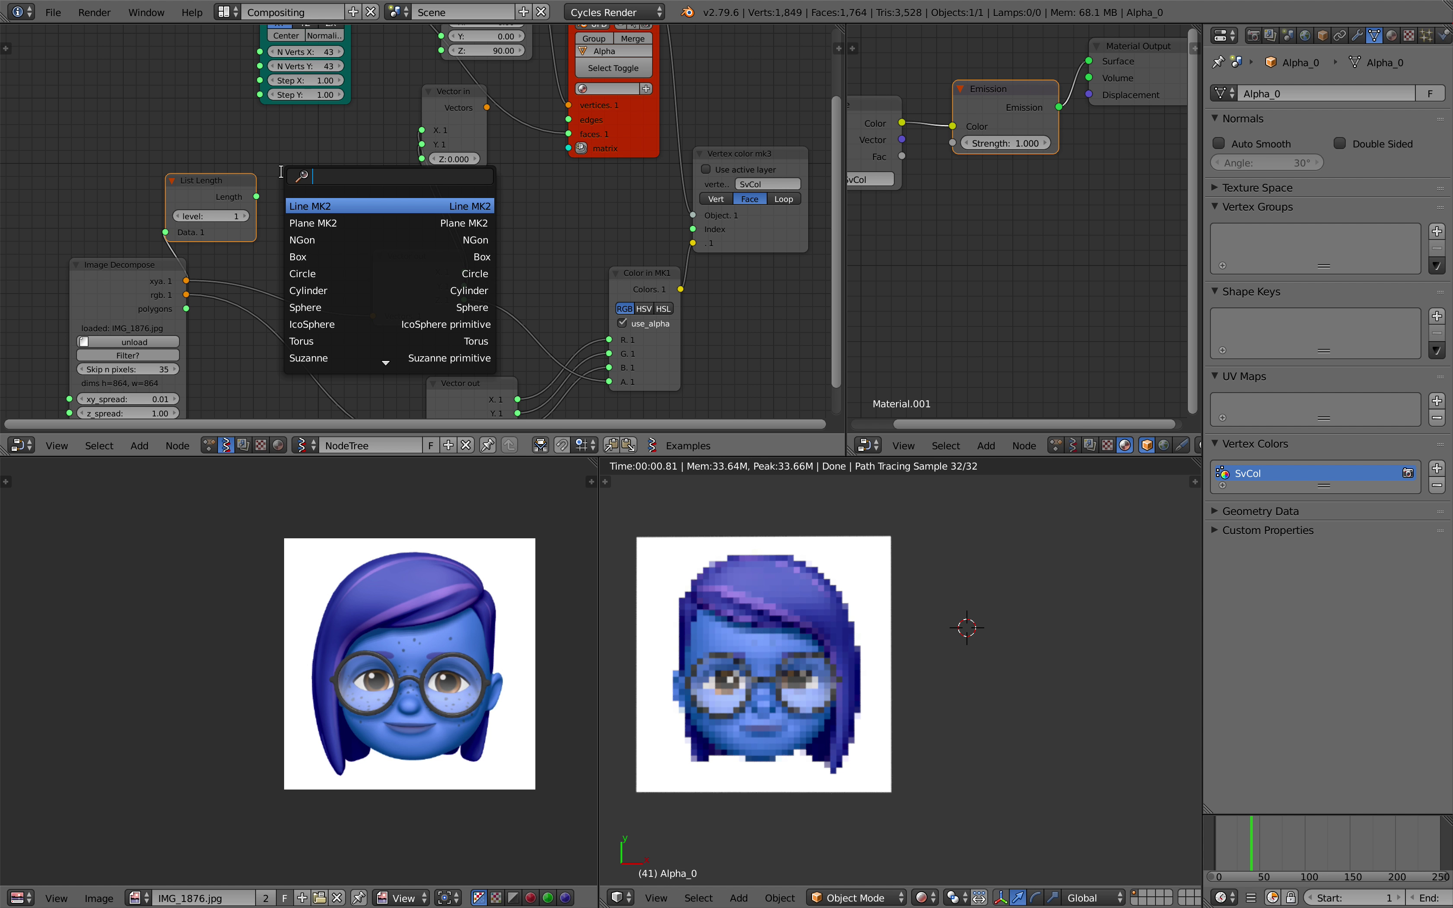
text(math)
key(Down)
key(Down)
key(Return)
click(277, 184)
drag(256, 197, 286, 213)
click(333, 196)
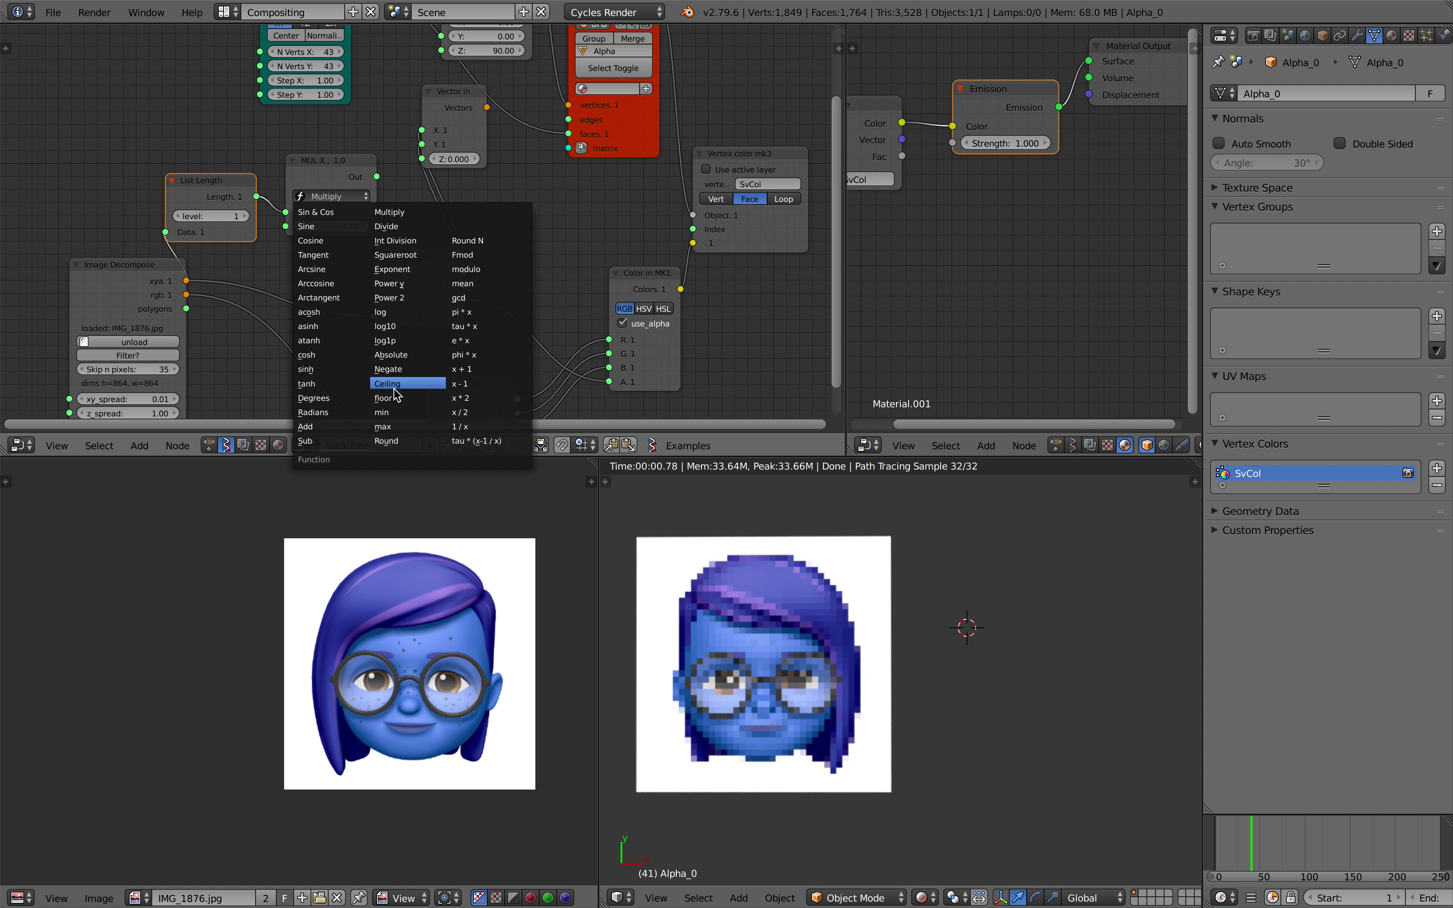
click(485, 369)
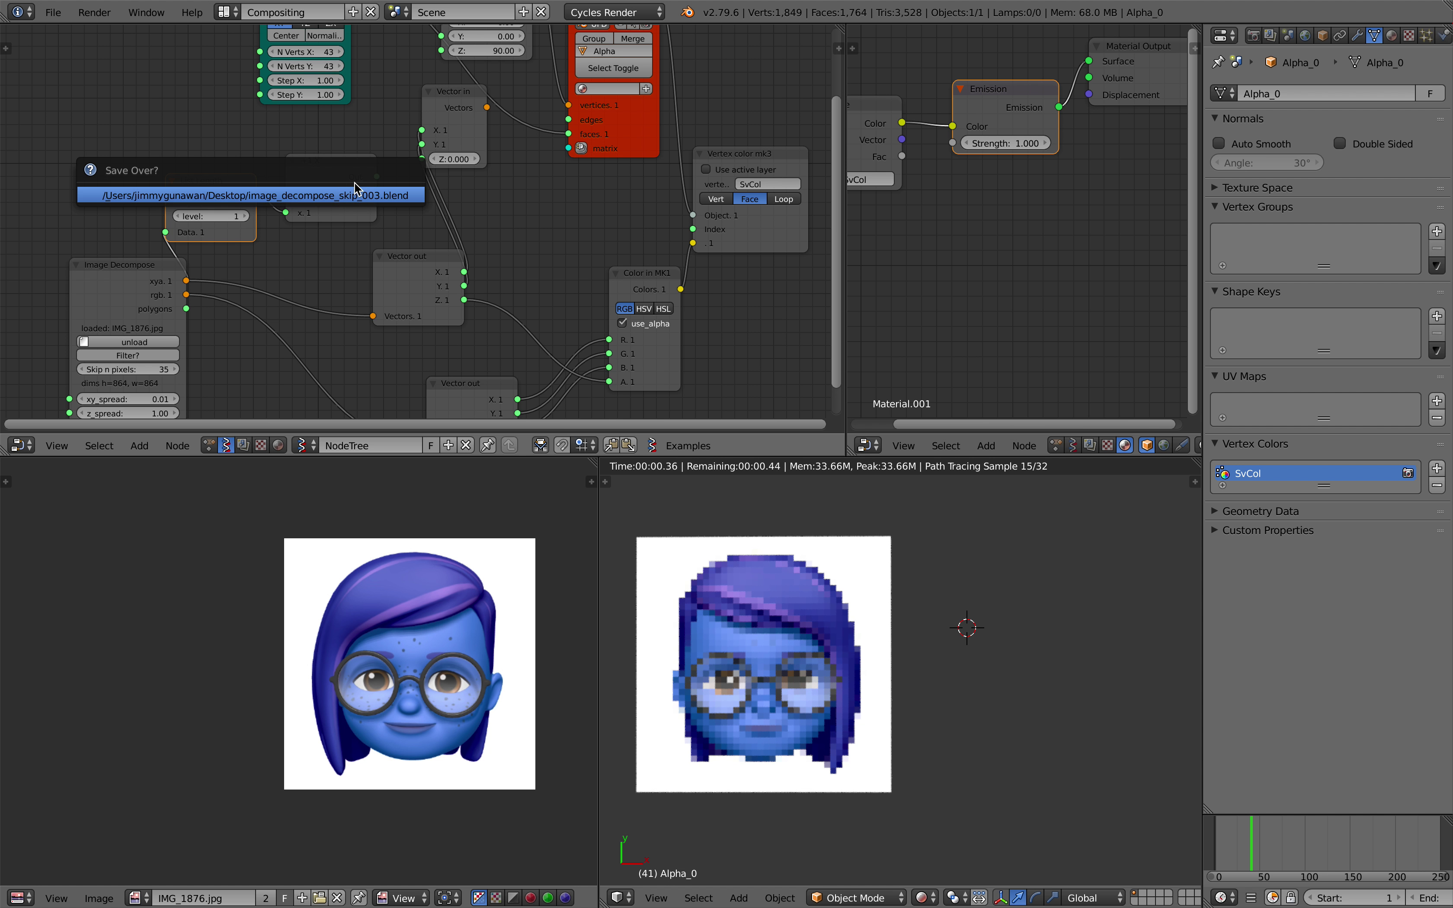
drag(348, 204, 335, 182)
- Try to drive Plane MK2's N Verts X and N Verts Y with the x + 1 node's output
middle_drag(336, 183, 330, 236)
drag(361, 211, 255, 110)
drag(351, 167, 362, 210)
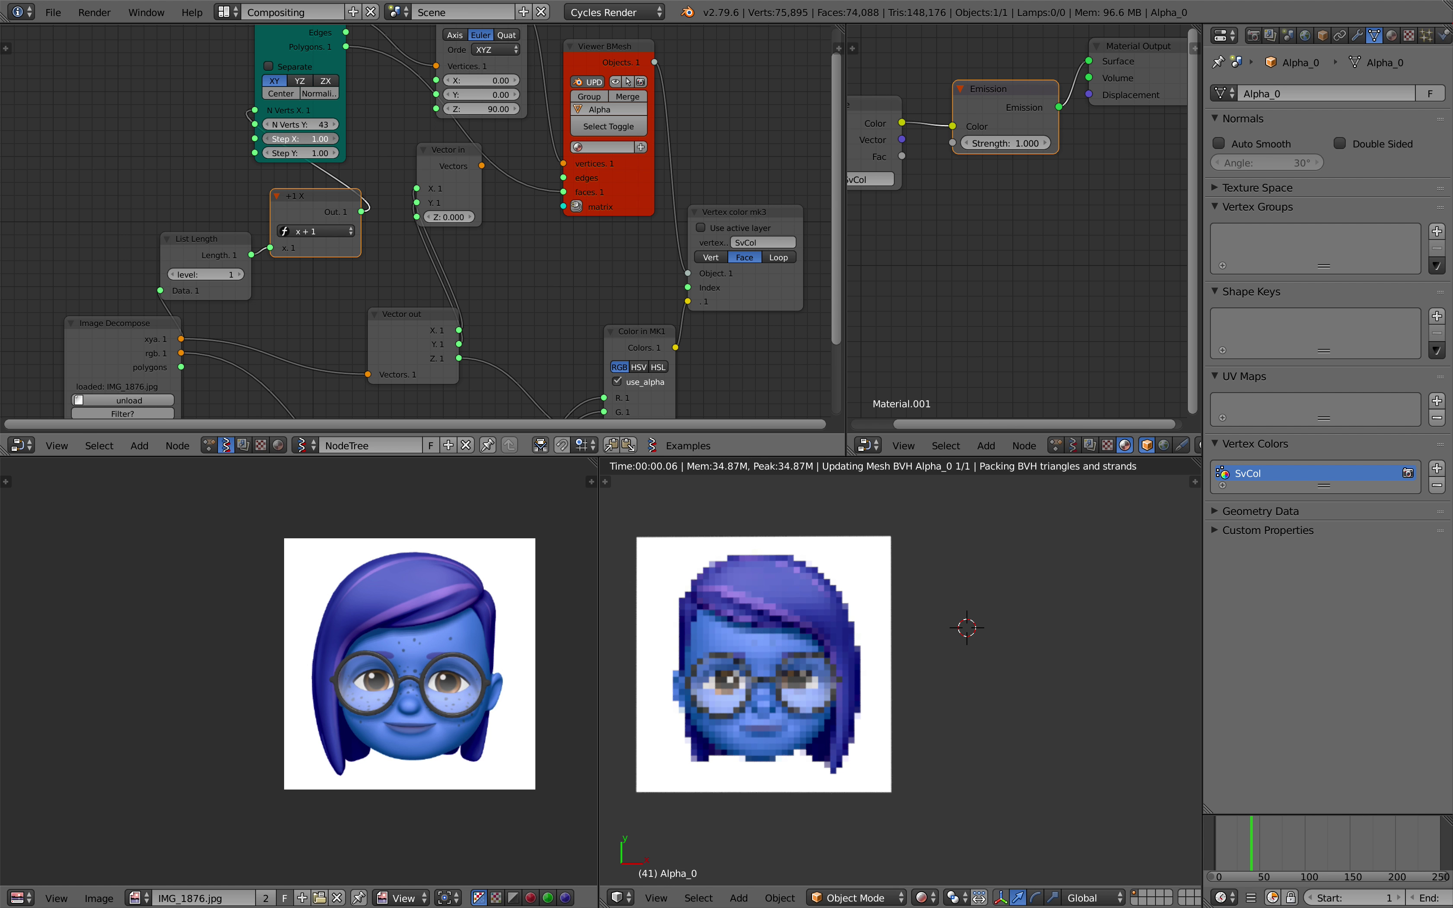
drag(300, 139, 240, 139)
scroll(132, 58, down, 1)
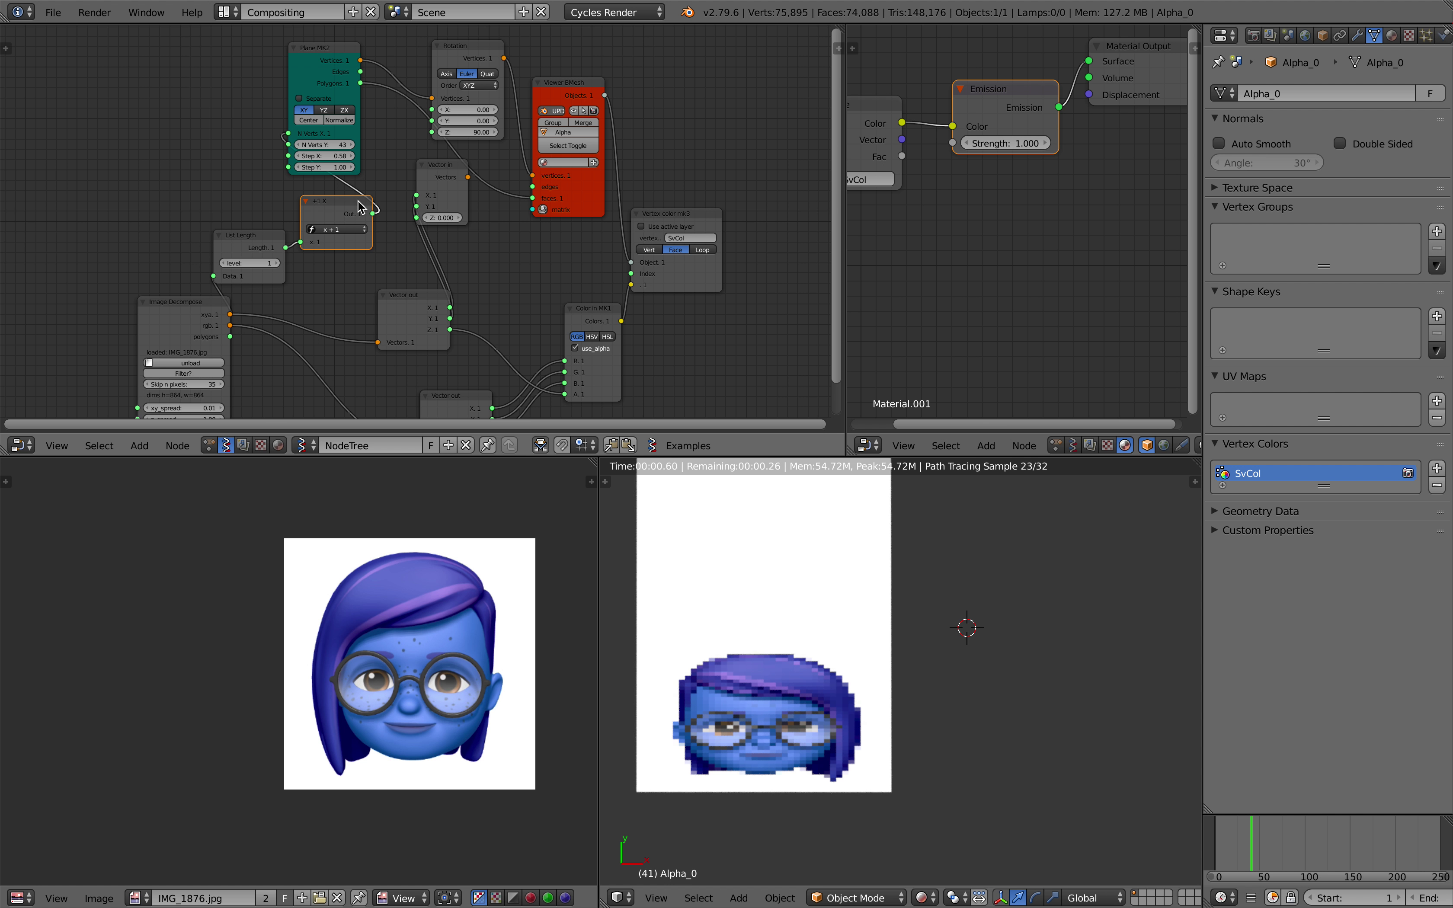
drag(372, 211, 297, 148)
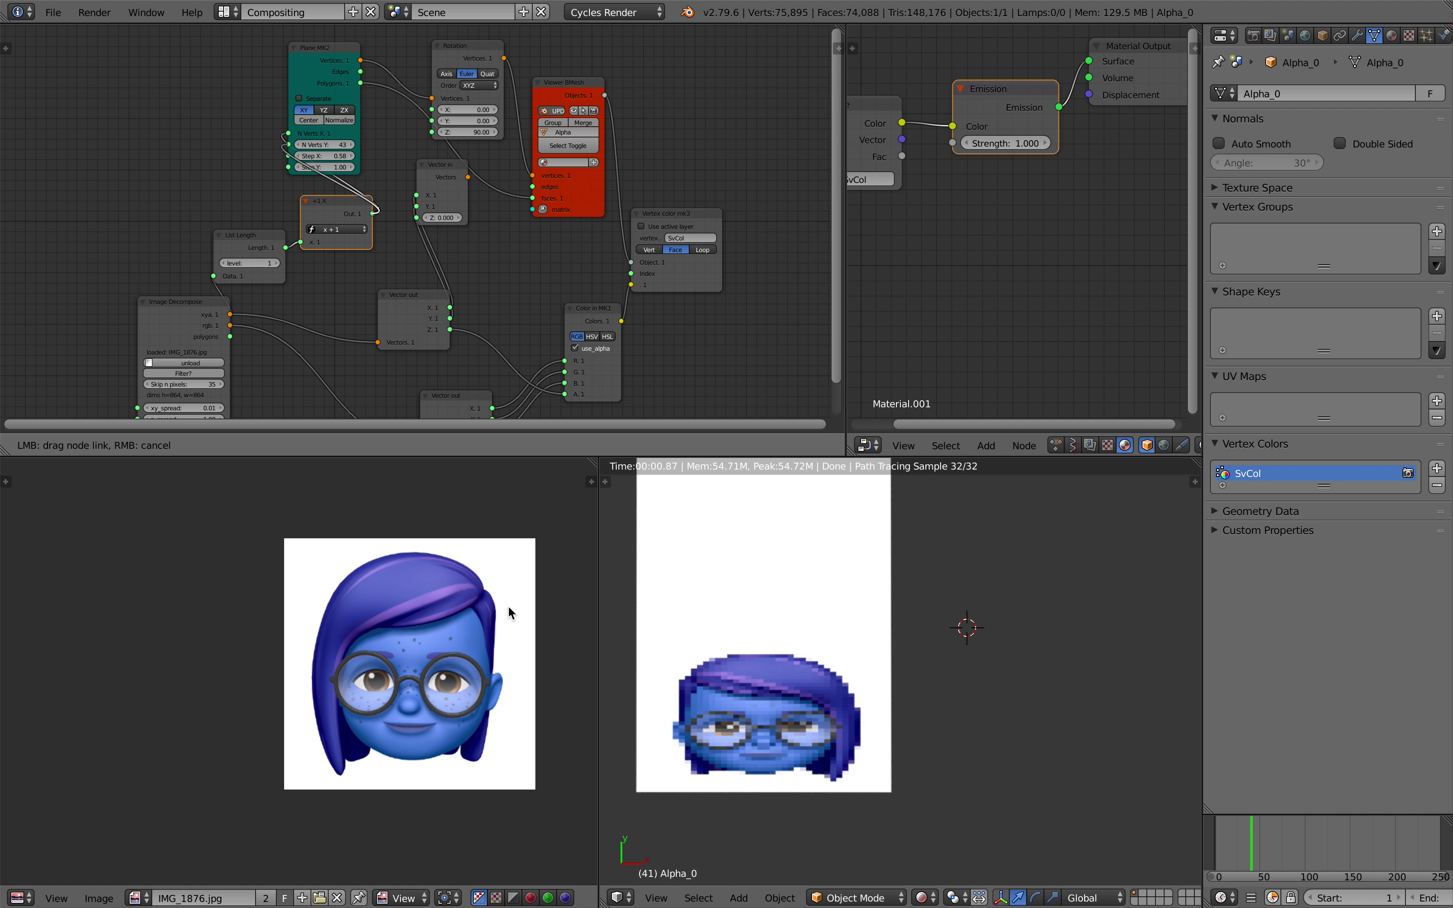
- Switch to Finder, launch a new Blender instance, and reopen the recent file image_decompose_skip_003.blend
key(ctrl+Left)
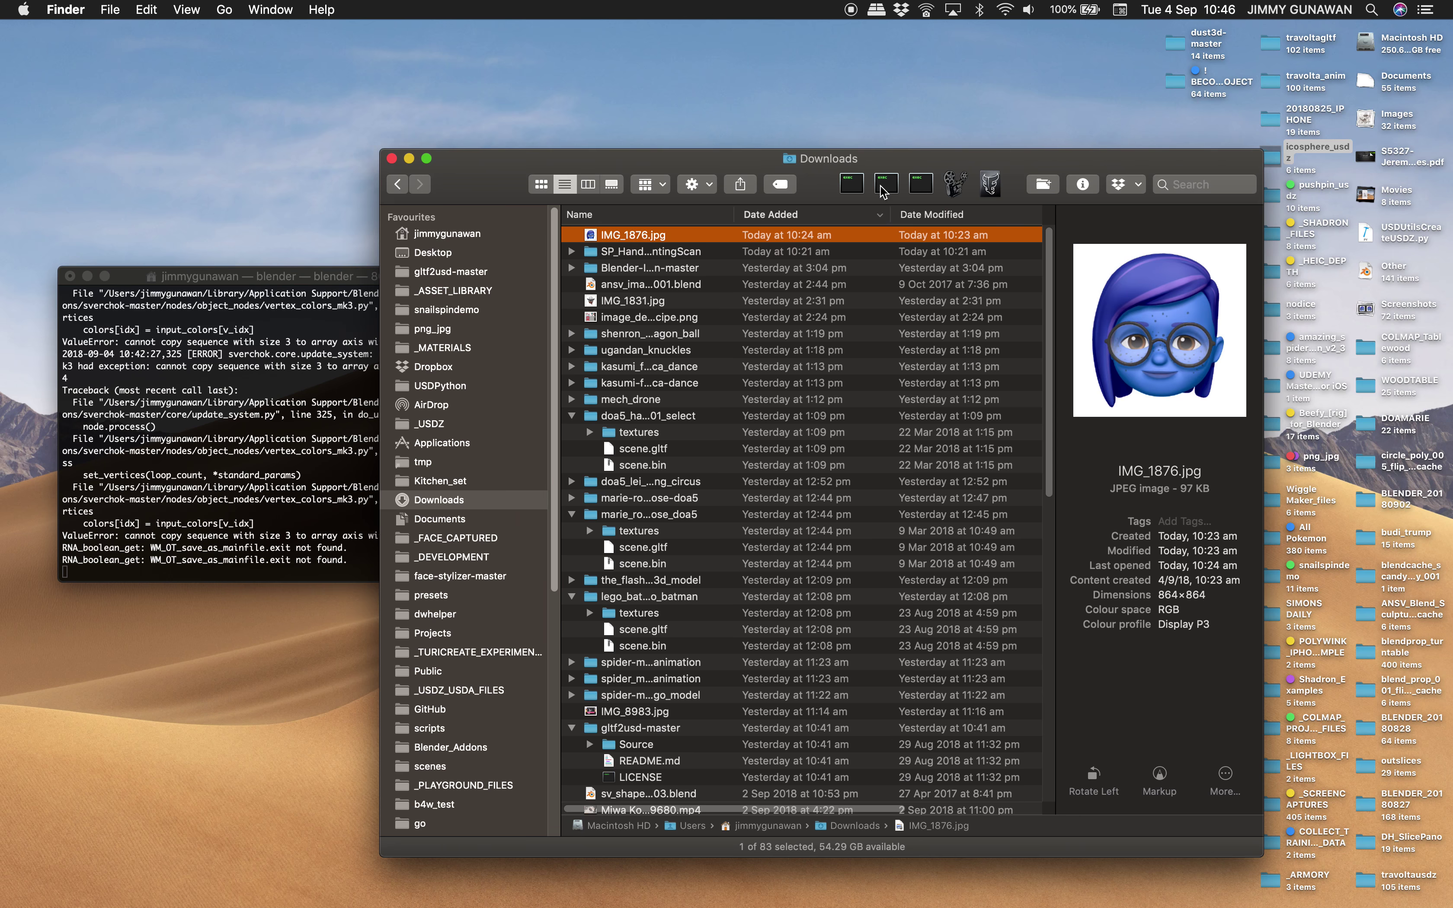
click(881, 186)
key(ctrl+Right)
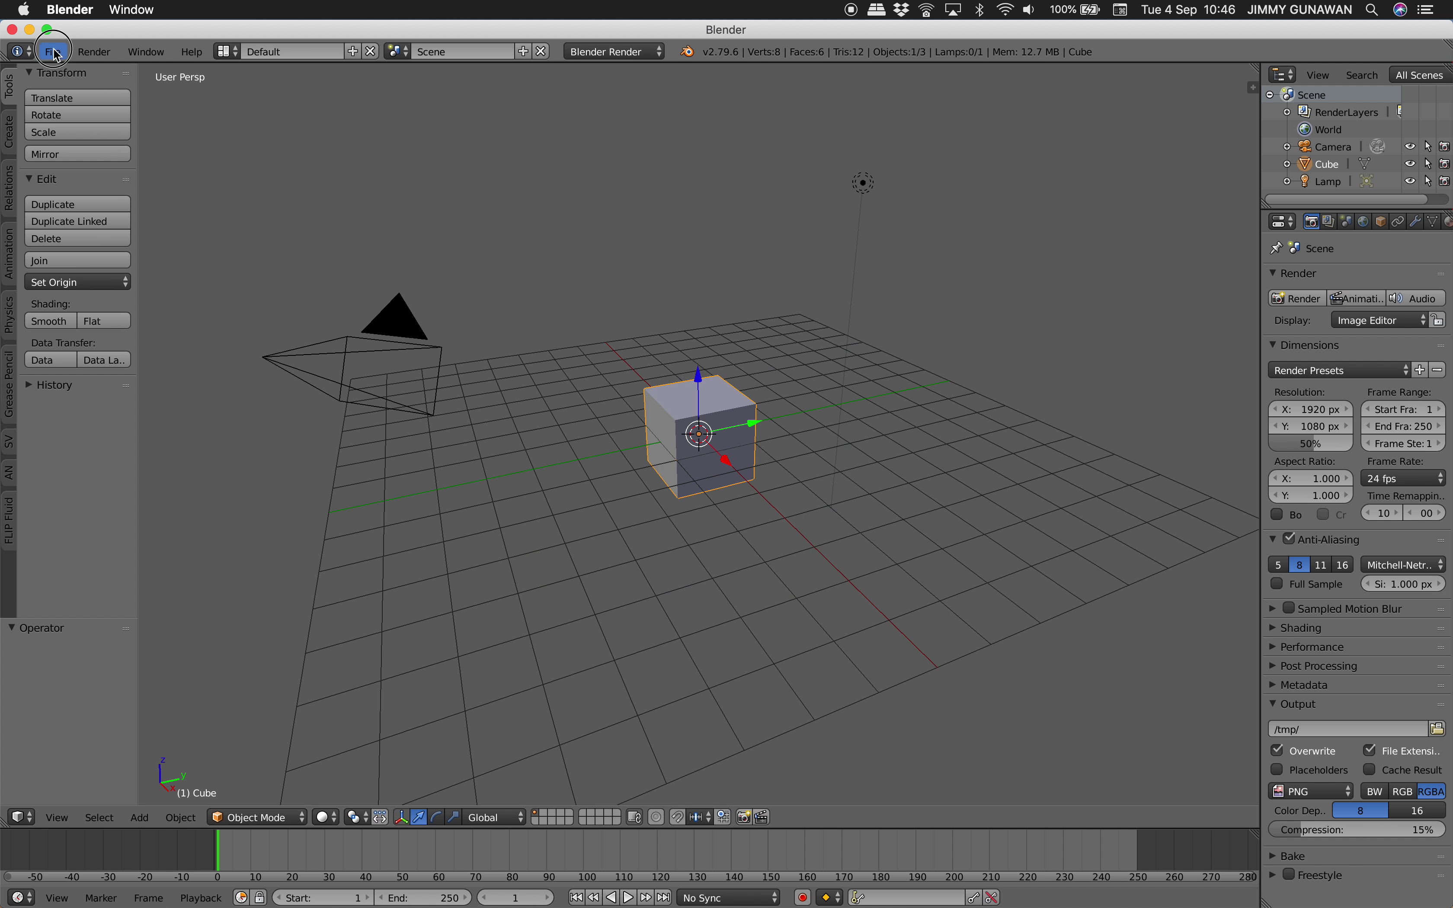
click(52, 51)
mouse_move(147, 117)
click(264, 107)
shift+middle_drag(827, 696, 842, 693)
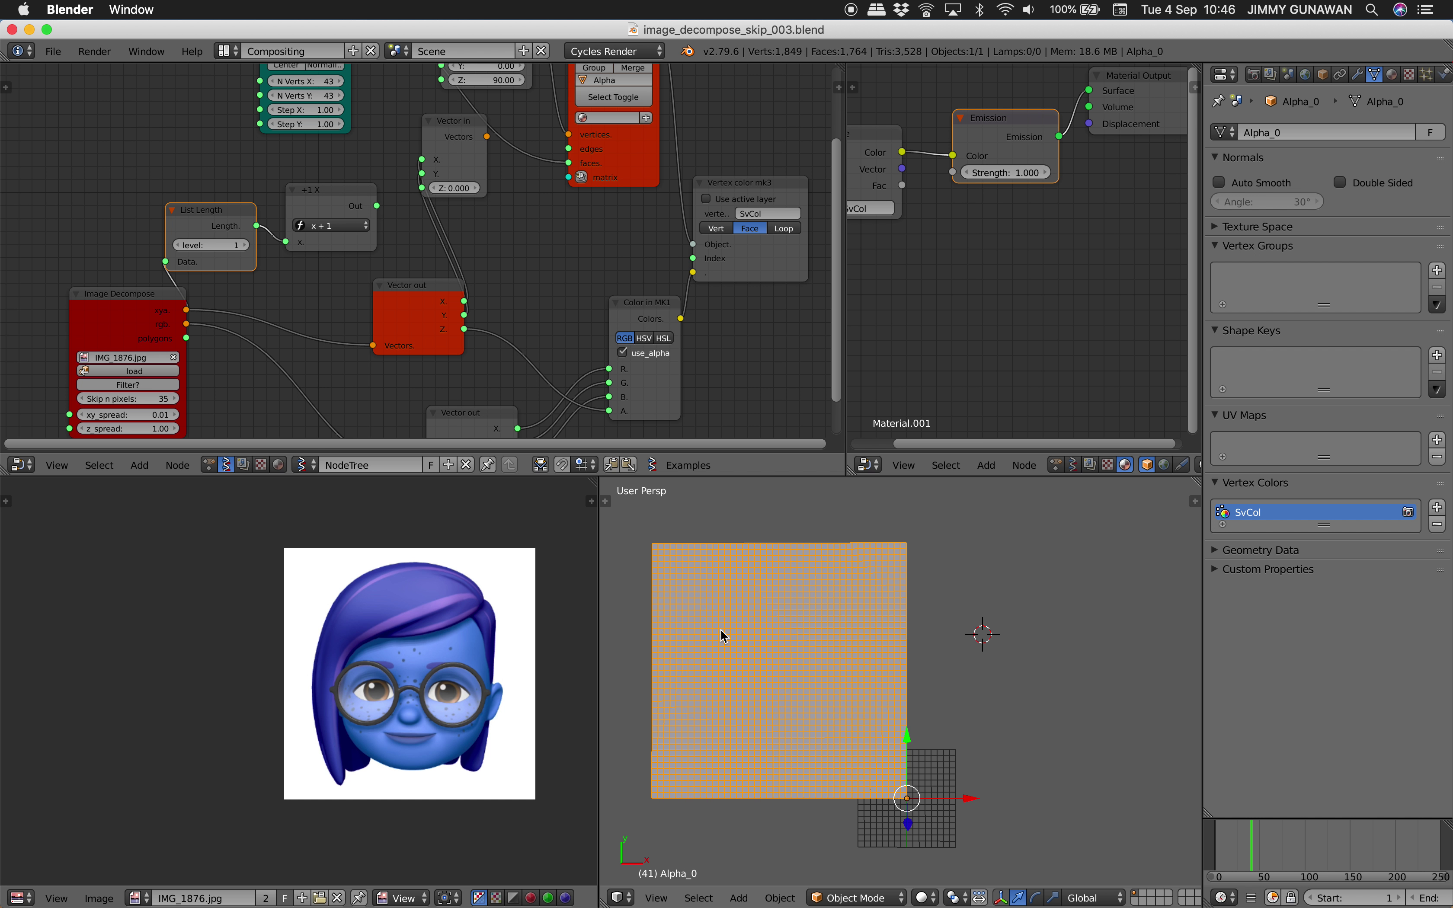
- Spread out the Image Decompose, List Length and x + 1 nodes, comparing the layout with the other Blender instance
drag(155, 310, 104, 320)
scroll(105, 319, down, 1)
scroll(122, 377, up, 1)
middle_drag(122, 376, 183, 366)
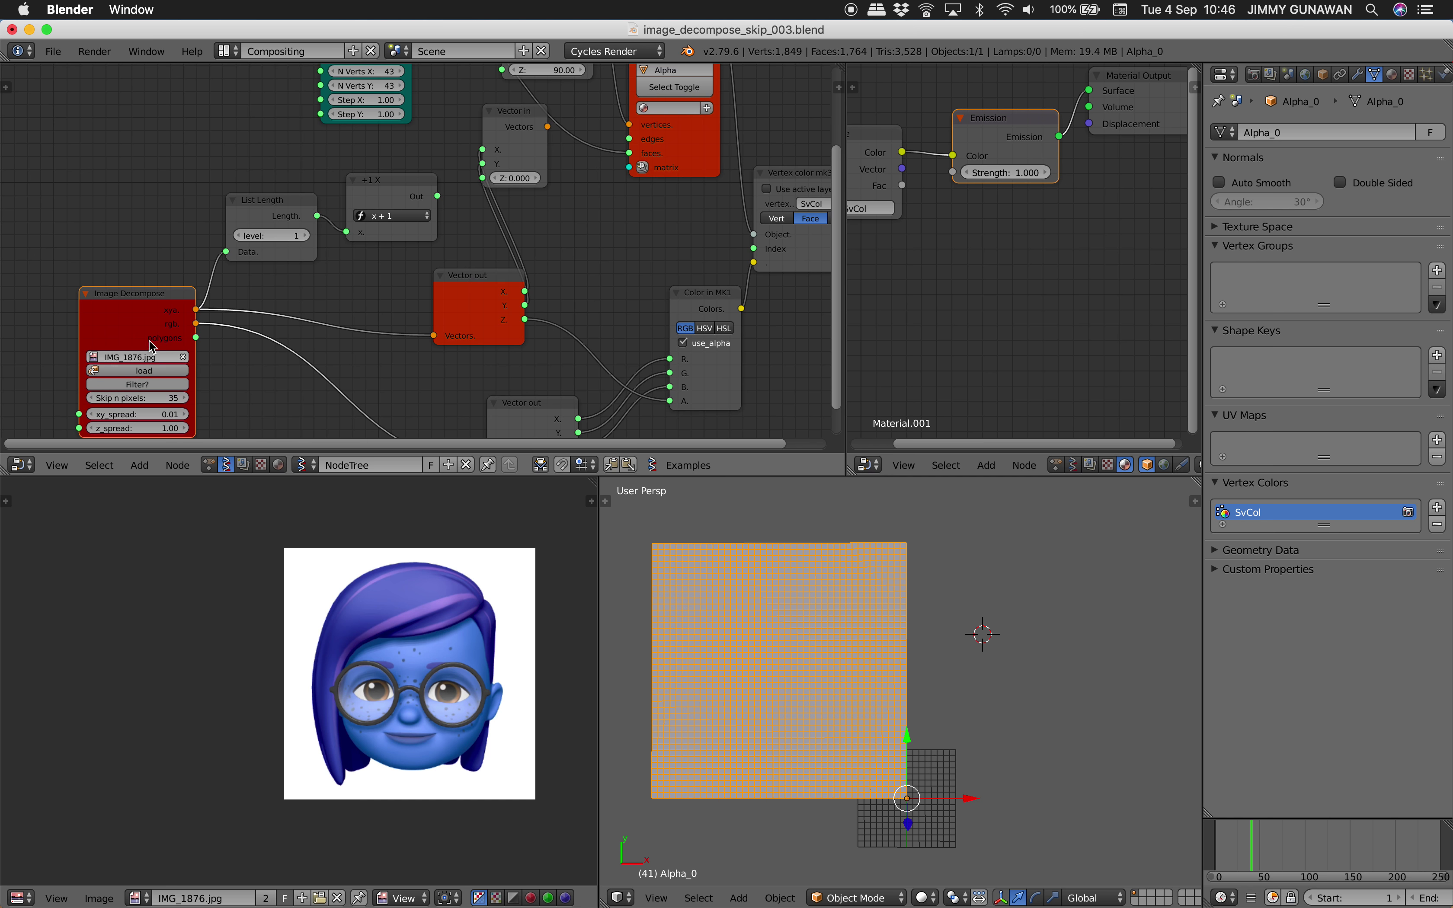
drag(148, 327, 116, 325)
key(ctrl+Right)
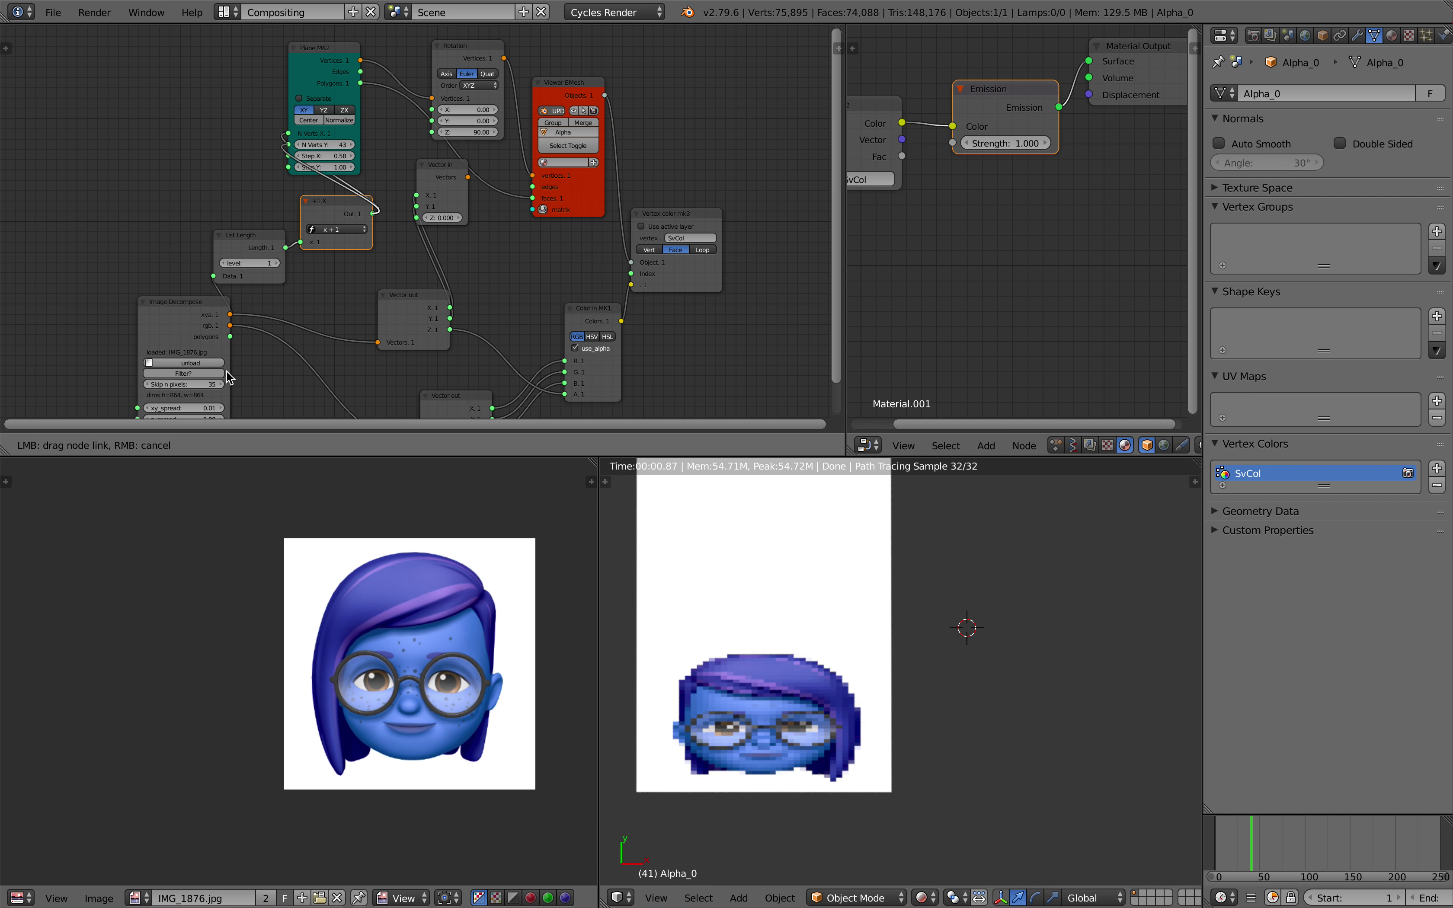
key(ctrl+Left)
drag(133, 297, 127, 293)
drag(270, 203, 238, 198)
drag(360, 189, 308, 179)
- Add a Stethoscope MK2 node and link its Data input from the x + 1 node's output
middle_drag(168, 118, 214, 184)
key(alt+space)
text(ste)
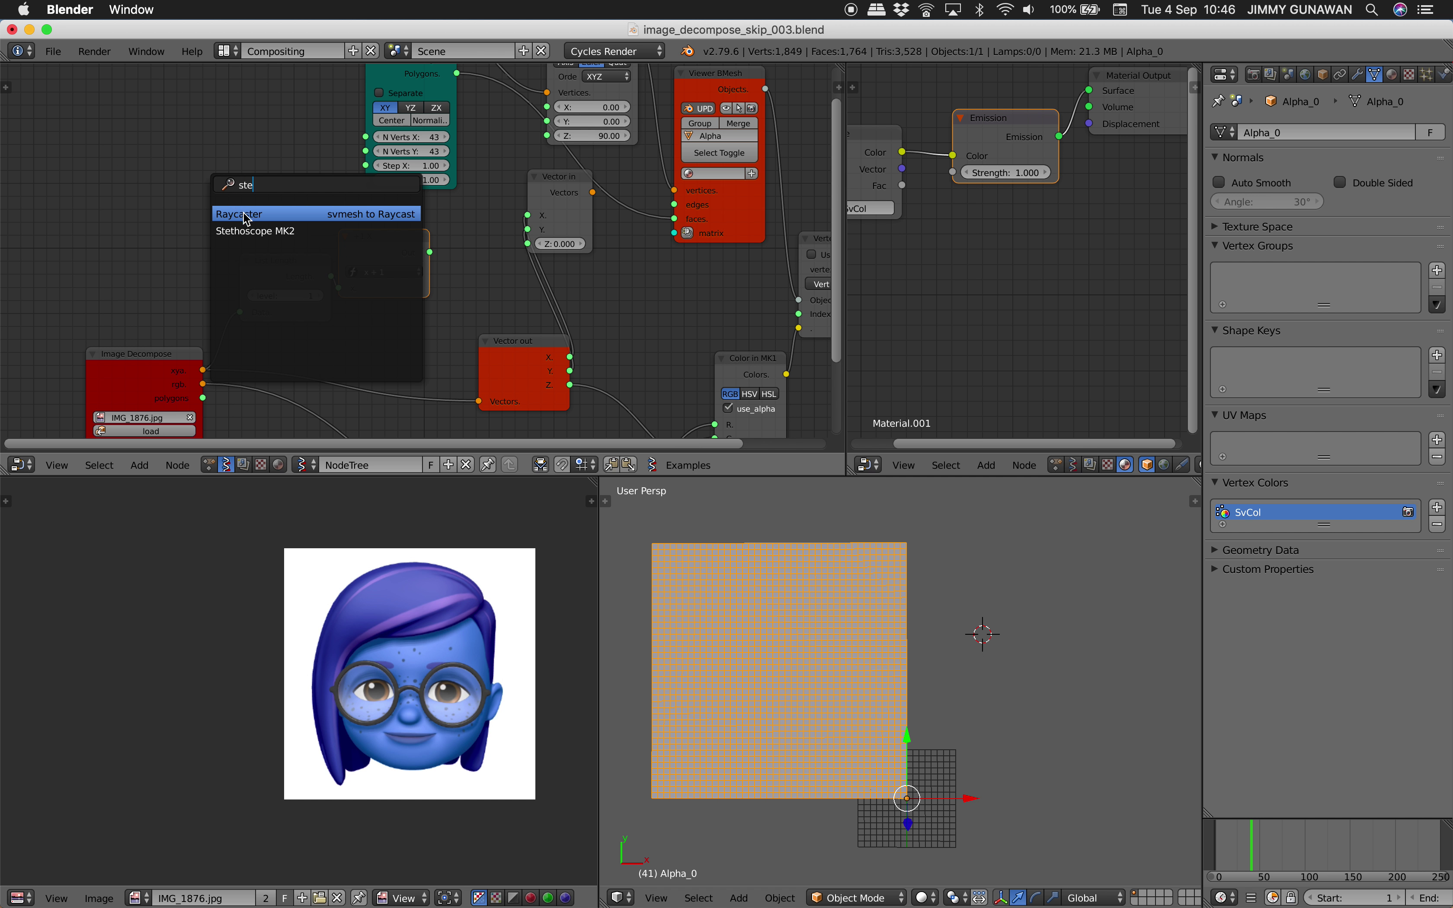
click(243, 230)
click(178, 137)
drag(428, 252, 193, 255)
drag(430, 252, 179, 249)
scroll(234, 242, up, 2)
middle_drag(230, 237, 272, 206)
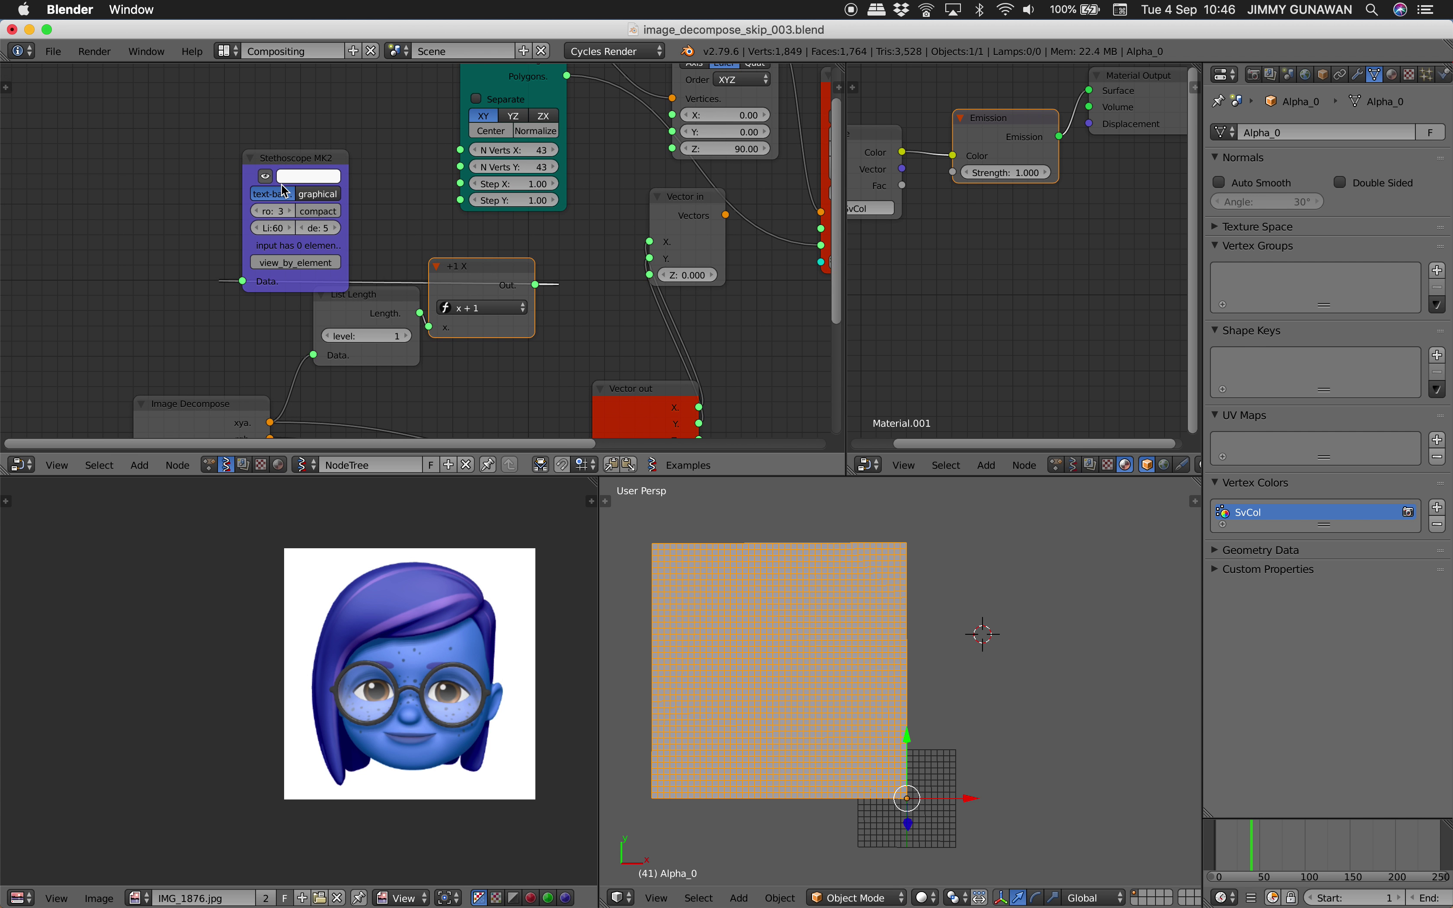
- Move the Stethoscope MK2, List Length and x + 1 nodes apart so their links can be inspected
drag(300, 154, 336, 117)
ctrl+middle_drag(454, 293, 454, 352)
drag(398, 301, 369, 299)
scroll(372, 307, down, 3)
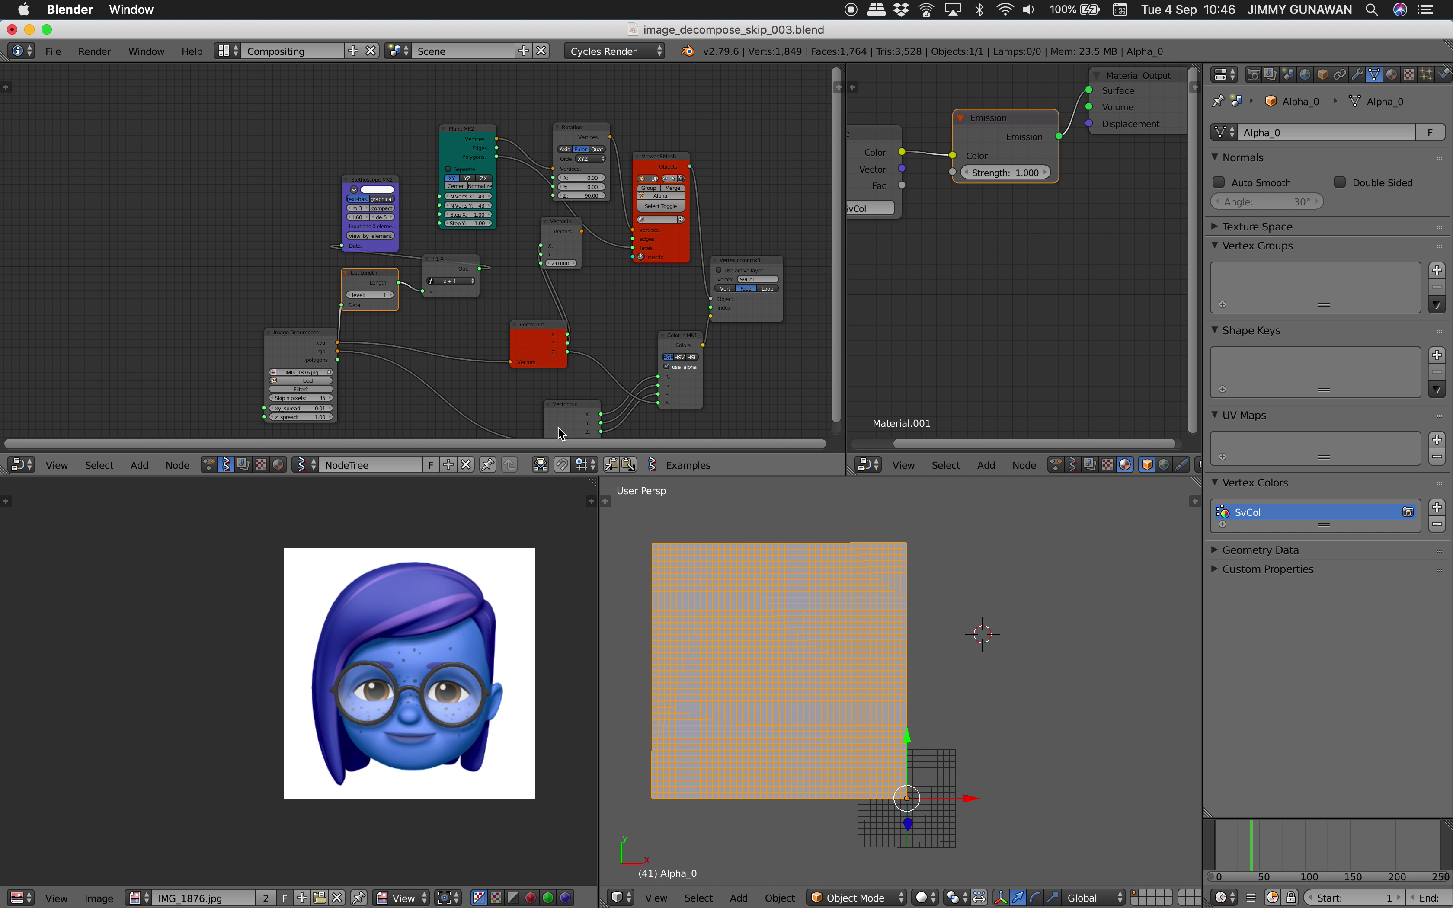
scroll(414, 331, up, 3)
drag(438, 263, 429, 249)
scroll(409, 255, down, 8)
scroll(386, 262, up, 1)
scroll(389, 269, up, 6)
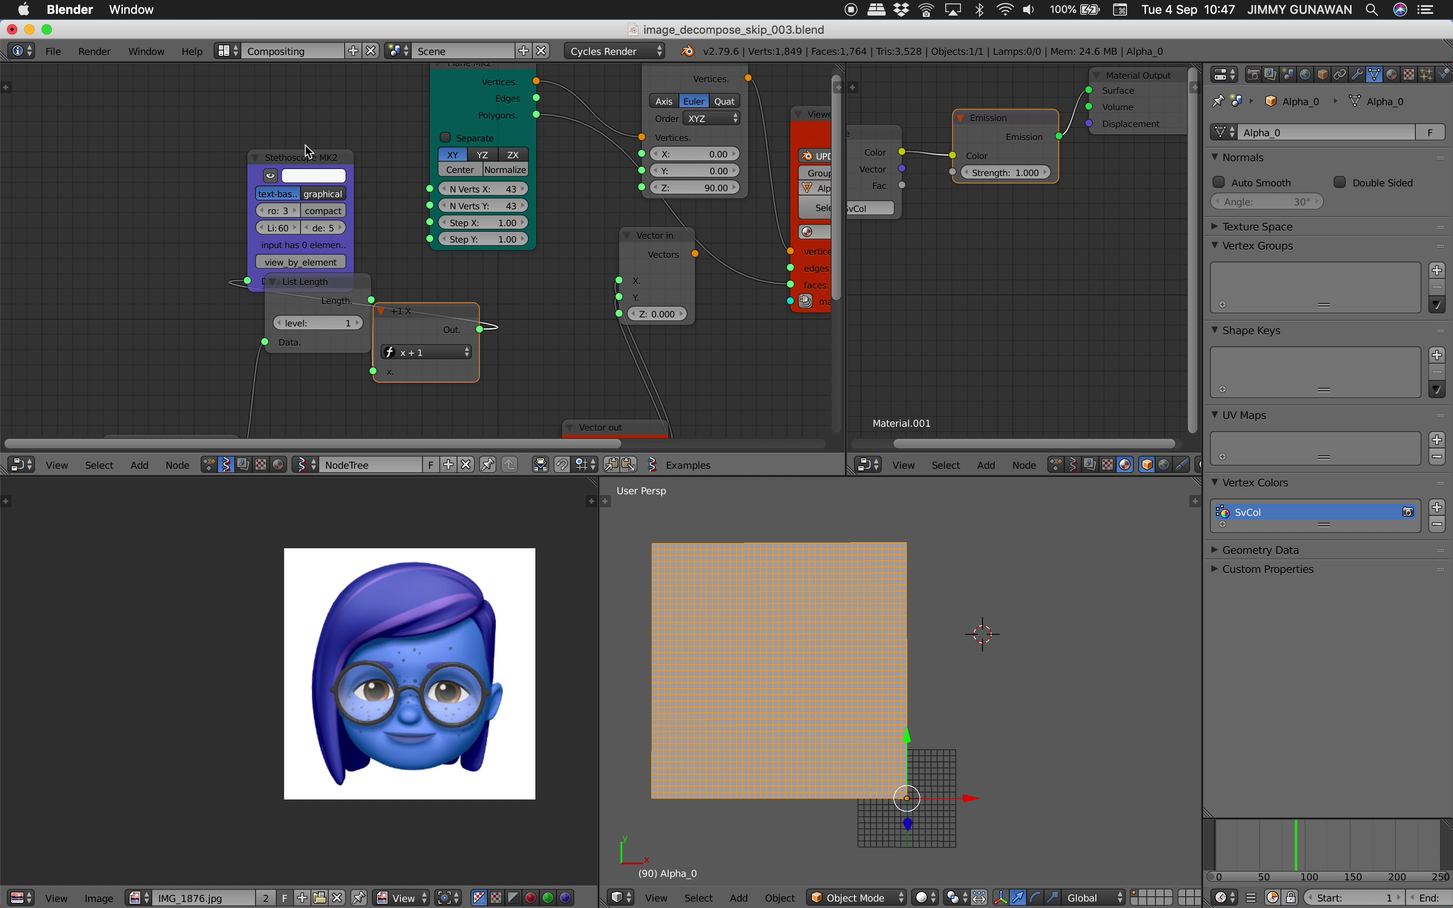
drag(303, 158, 328, 116)
middle_drag(271, 162, 314, 162)
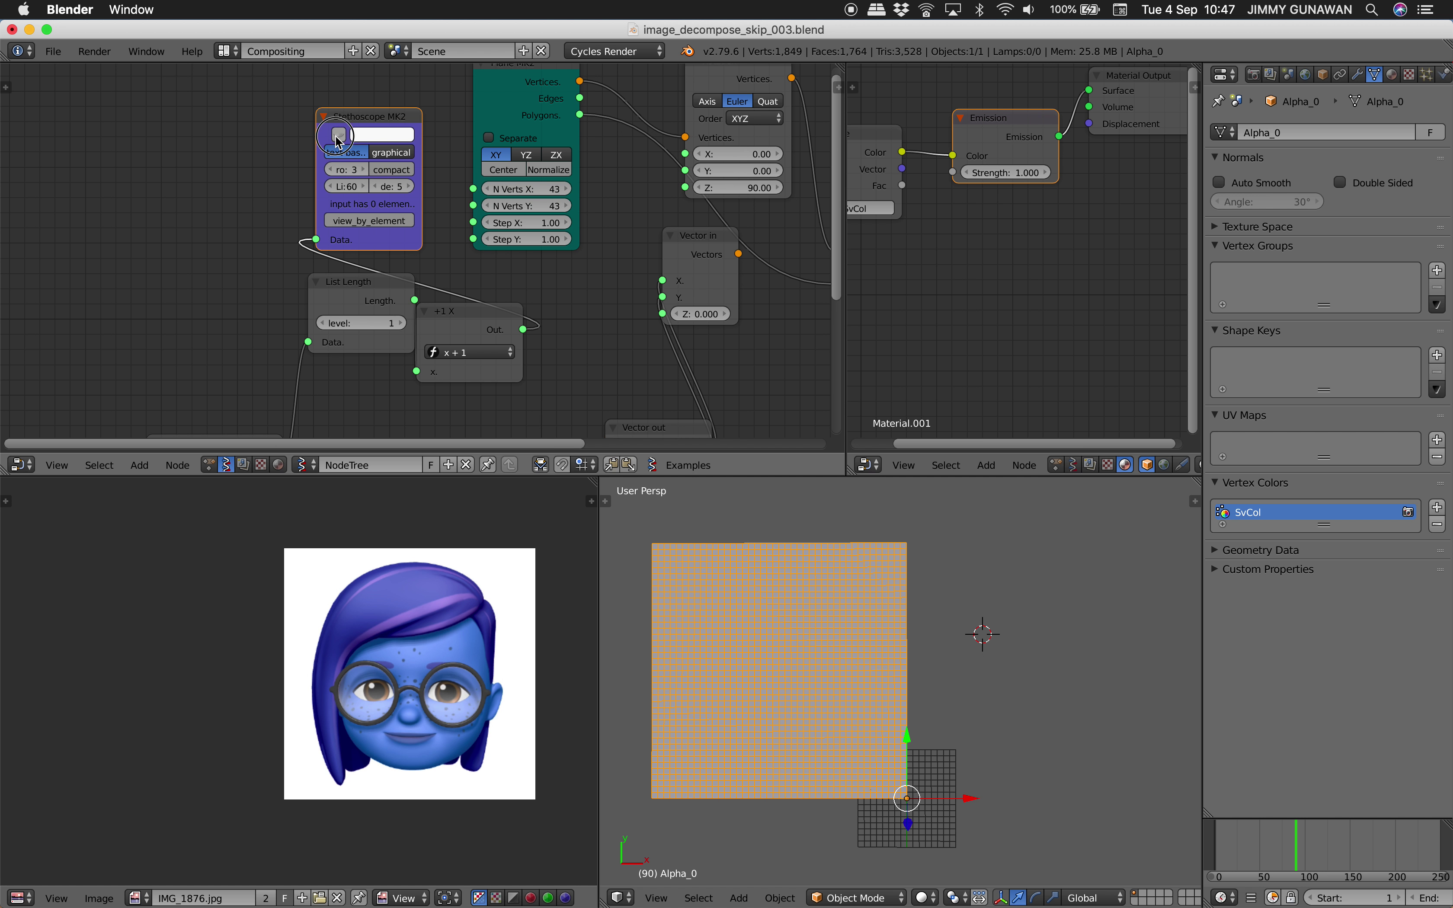
- Delete the Stethoscope MK2 node, set List Length's level to 2 and reposition the length nodes
key(x)
click(451, 319)
drag(372, 291, 324, 281)
scroll(324, 281, down, 3)
middle_drag(385, 307, 402, 245)
click(458, 244)
click(387, 246)
click(382, 244)
drag(364, 224, 351, 229)
drag(442, 252, 413, 248)
- Try to add a second List Length node beside the x + 1 node
key(shift+a)
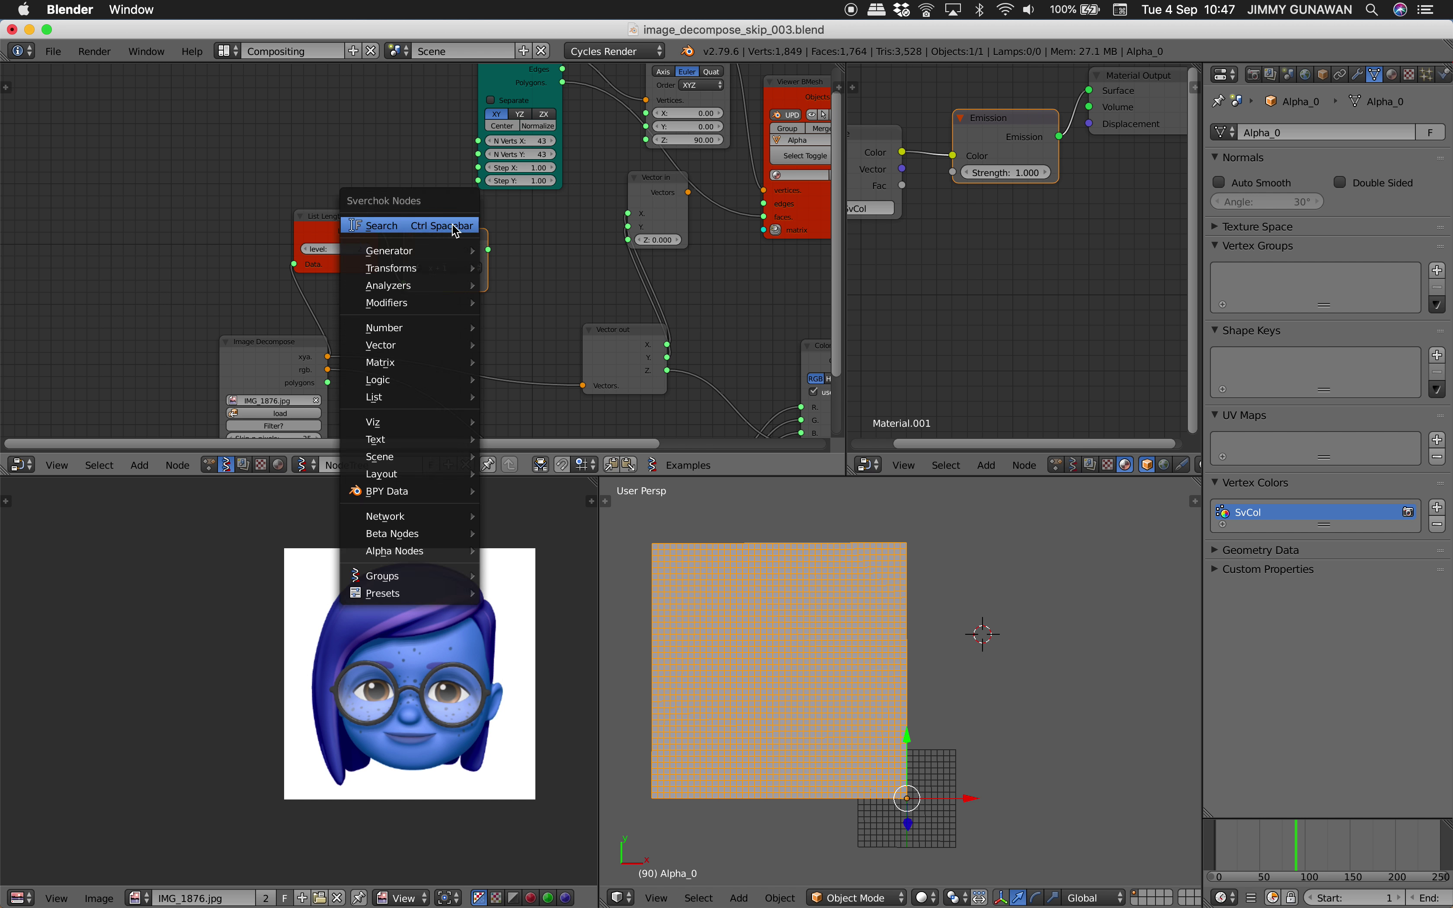
click(454, 227)
text(list le)
key(Return)
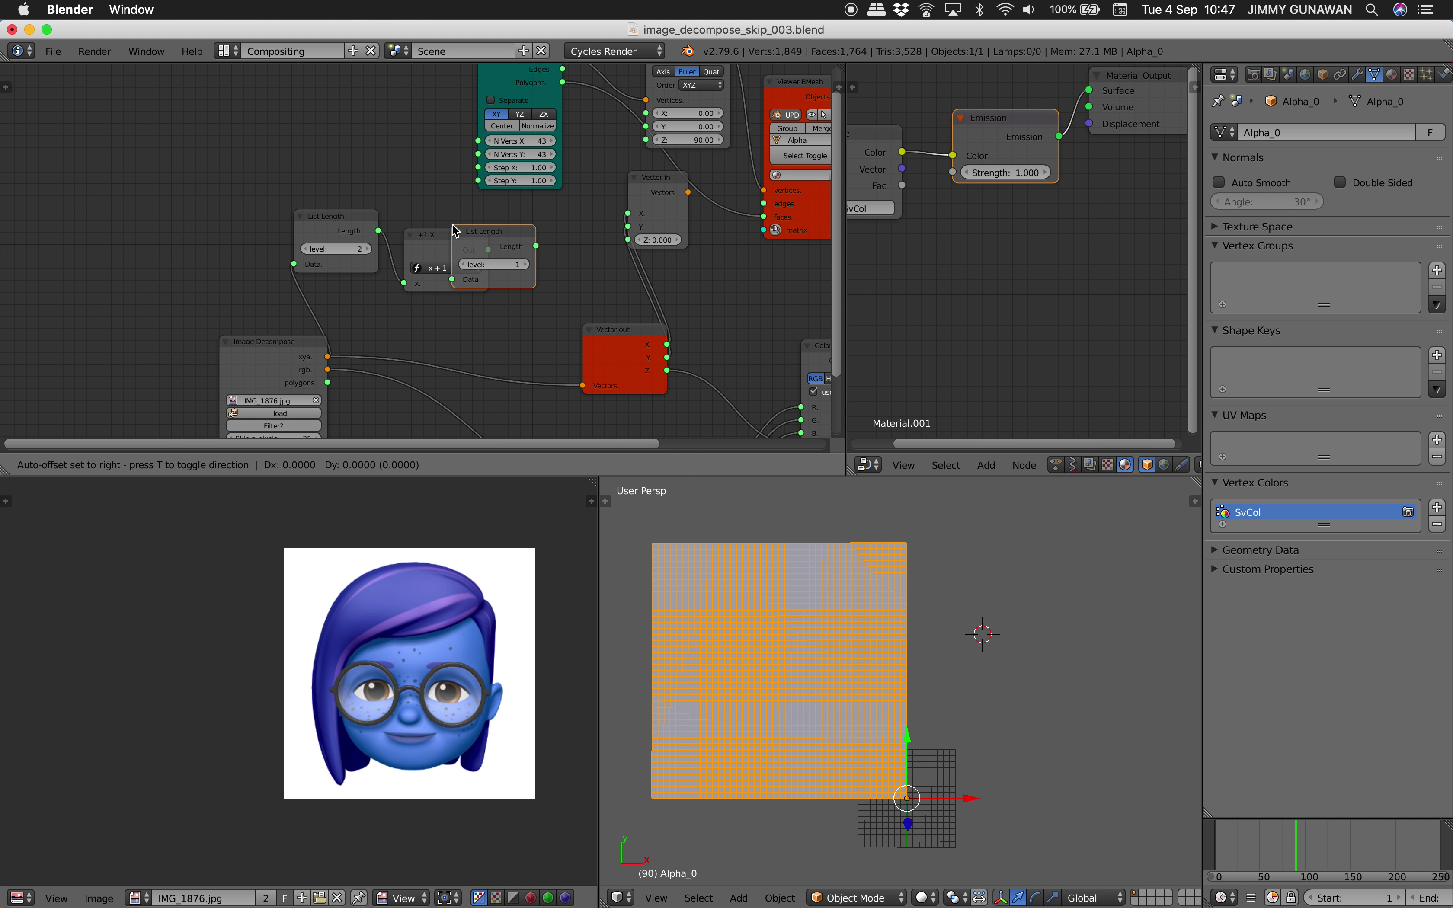
click(486, 225)
drag(451, 246, 485, 278)
scroll(486, 270, up, 4)
scroll(491, 278, down, 2)
key(shift+a)
click(522, 245)
text(sgte)
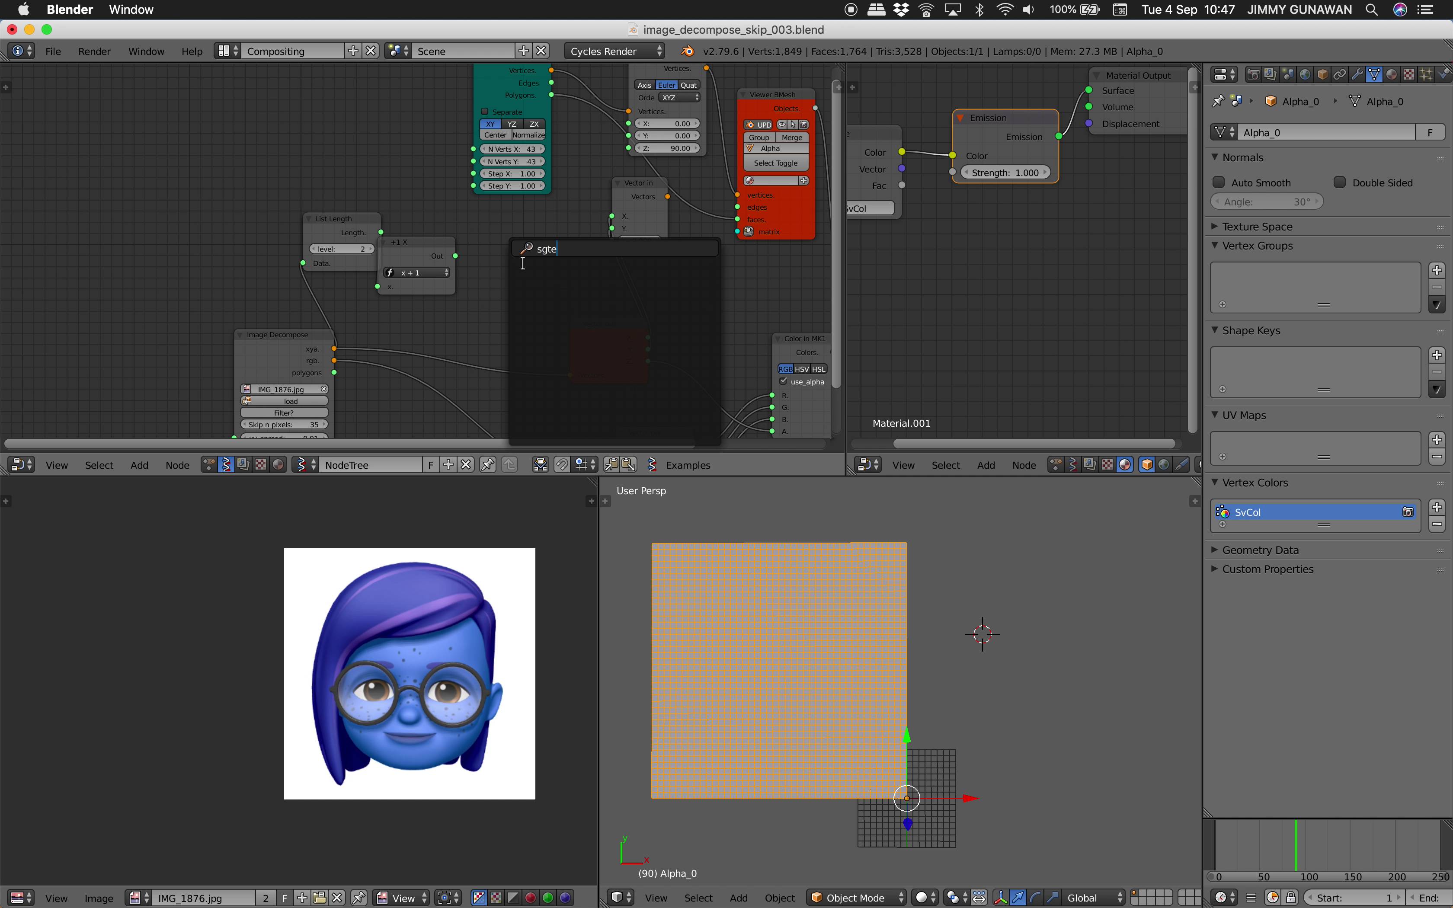
text(z)
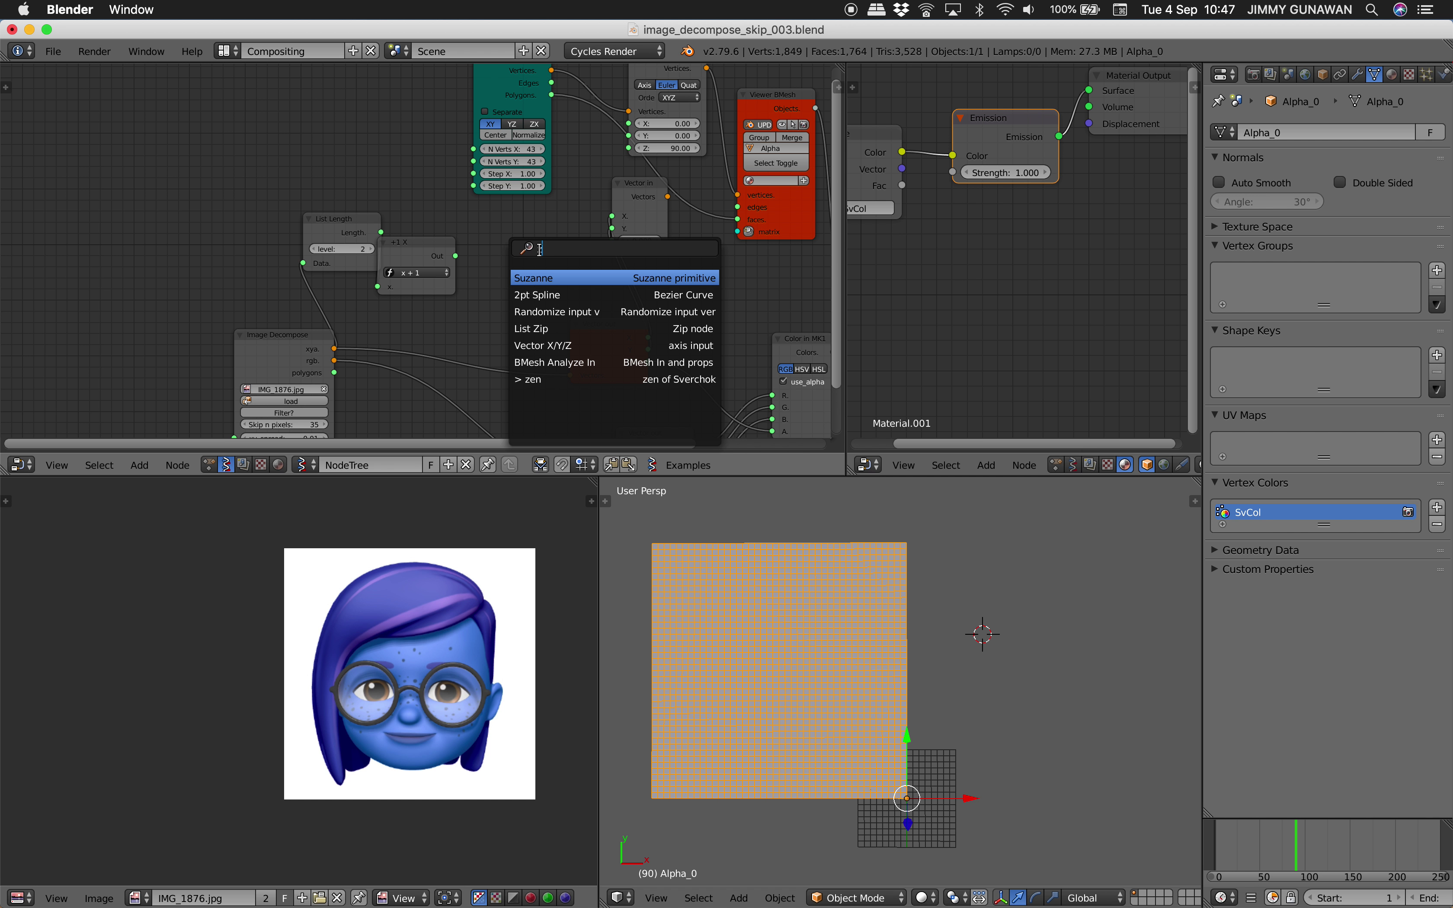
key(BackSpace)
text(ste)
key(Return)
click(461, 195)
key(x)
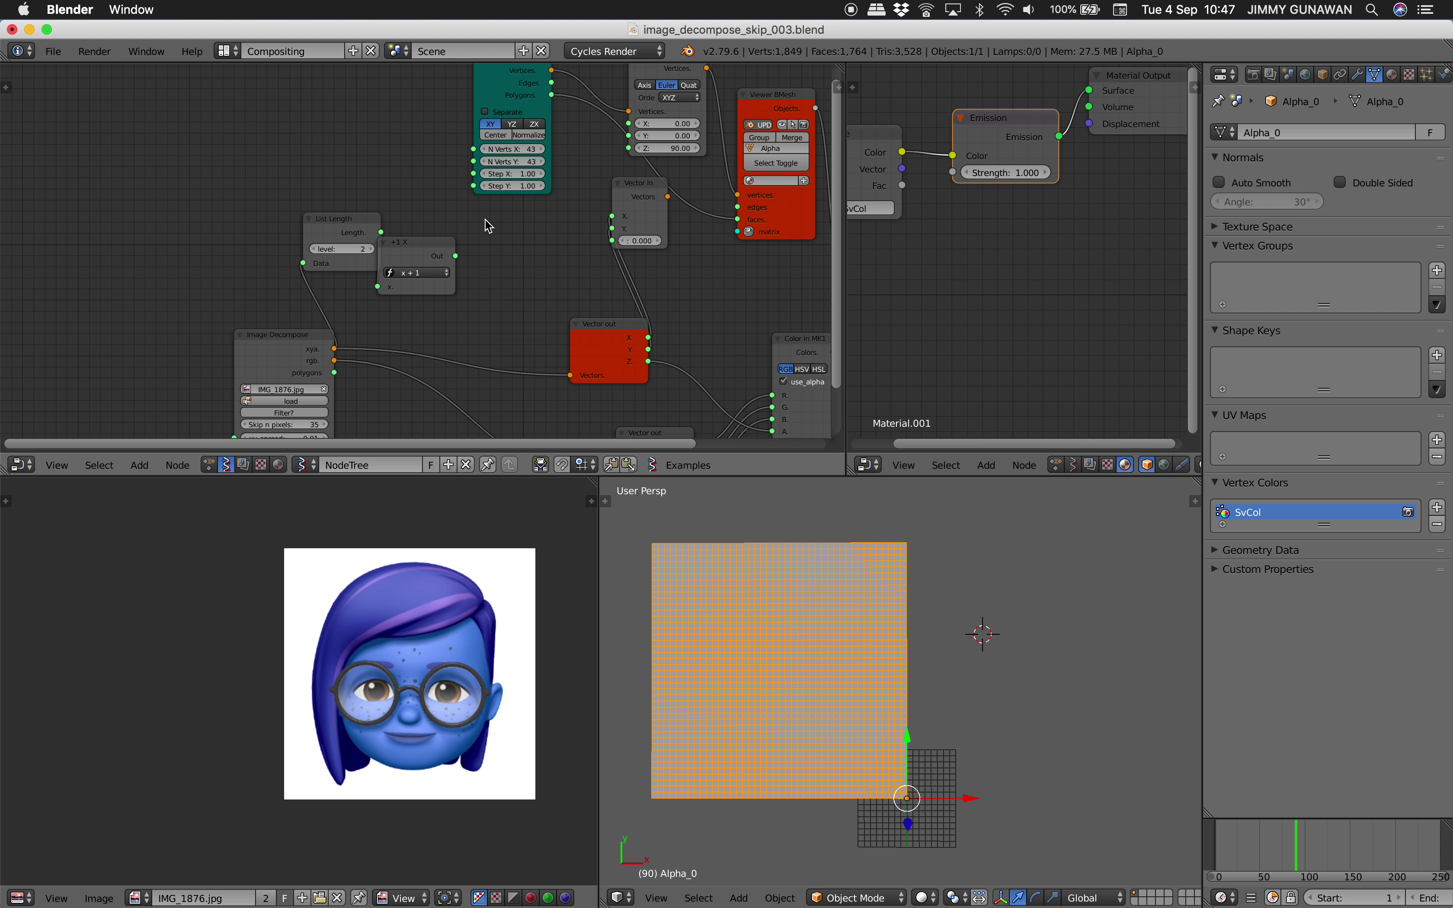
- Add a Stethoscope MK2 node fed by the x + 1 node's output and move List Length away from the Math node
key(alt+space)
text(ste)
click(535, 281)
click(483, 222)
drag(456, 257, 484, 318)
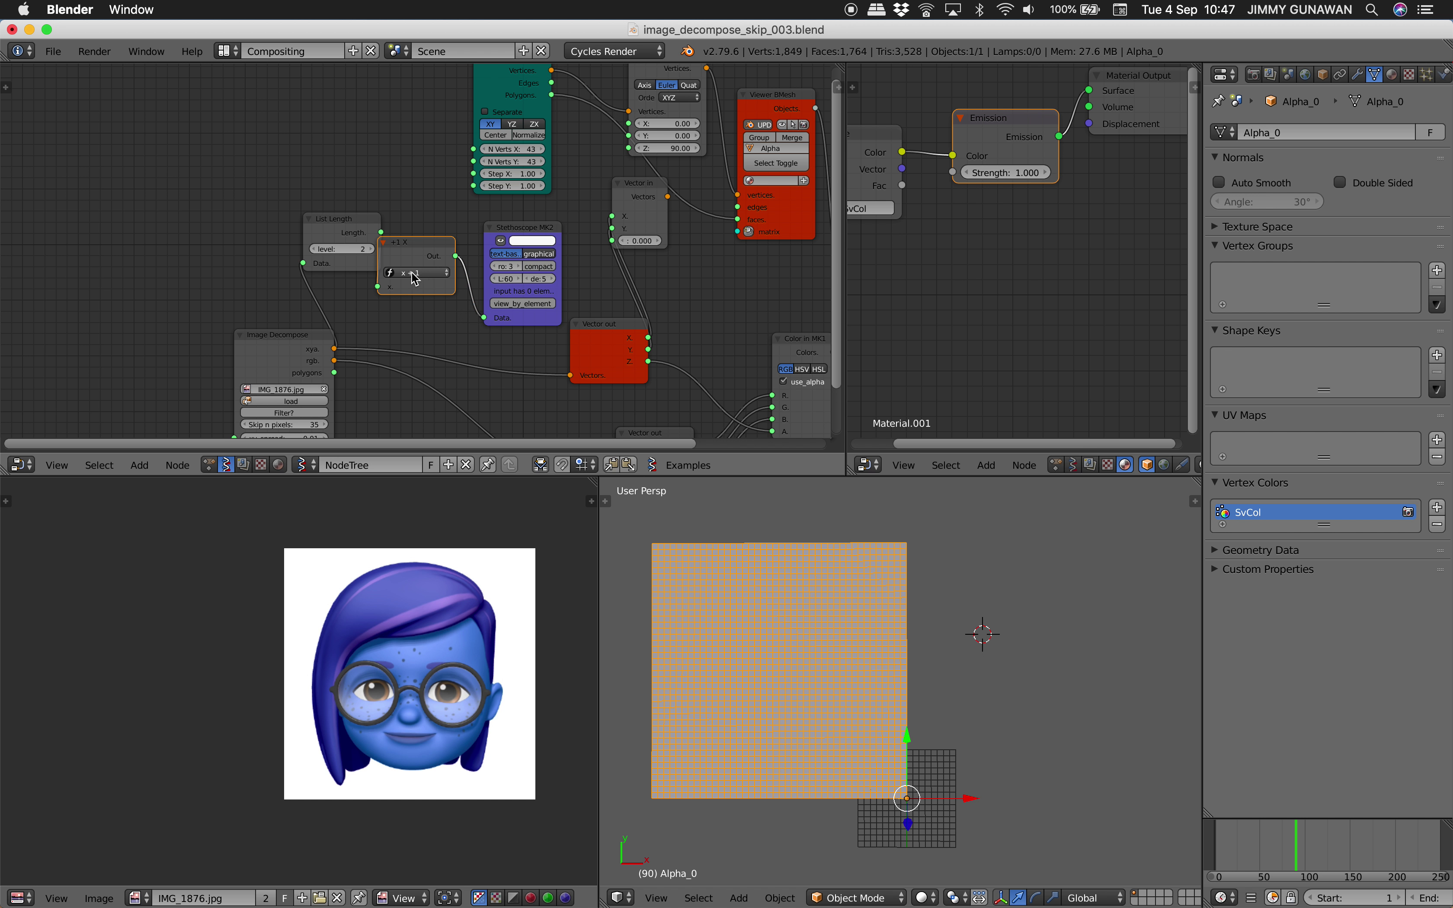
drag(345, 226, 292, 226)
click(261, 249)
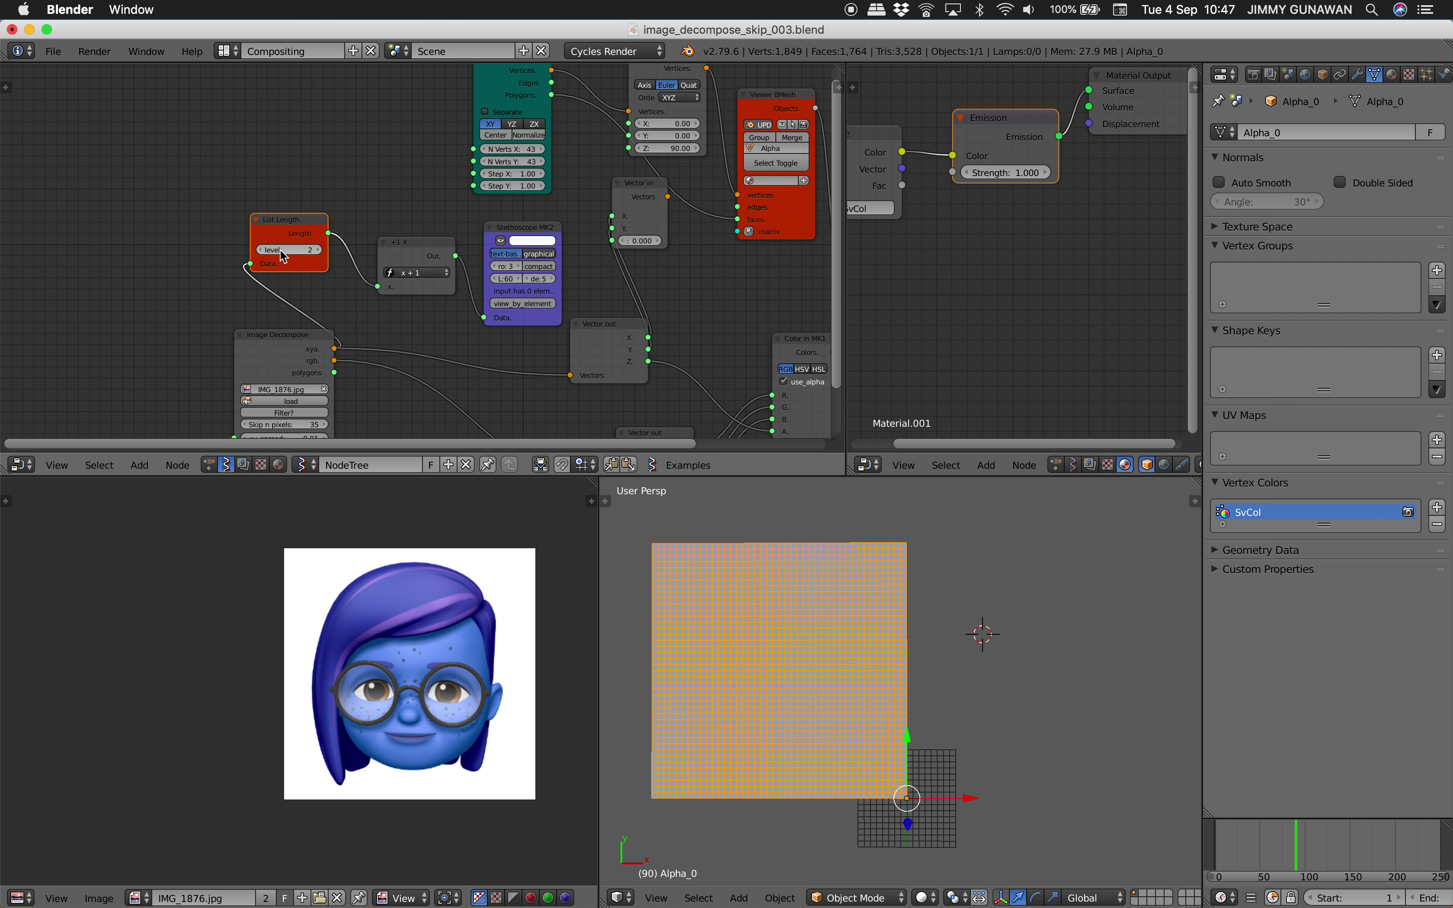
mouse_move(332, 342)
mouse_down()
mouse_move(444, 324)
mouse_move(340, 341)
mouse_up()
key(a)
- Delete the x + 1 Math node and the List Length node
click(387, 241)
key(x)
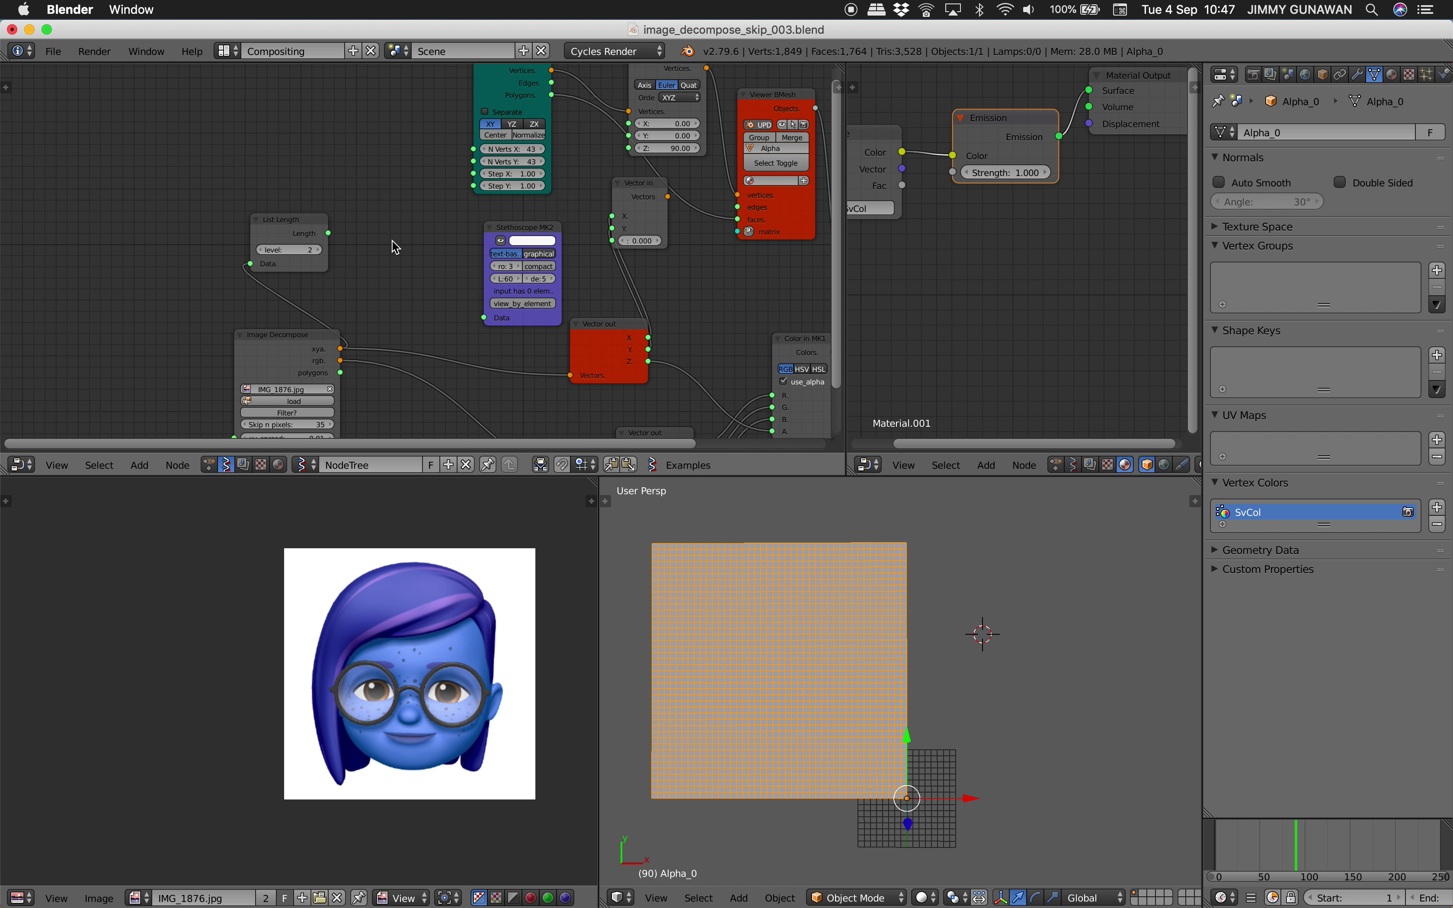
click(283, 225)
key(x)
- Add a new List Length node fed by Image Decompose's xya output and link its Length to Stethoscope MK2's Data input
key(shift+a)
click(327, 242)
text(list len)
key(Return)
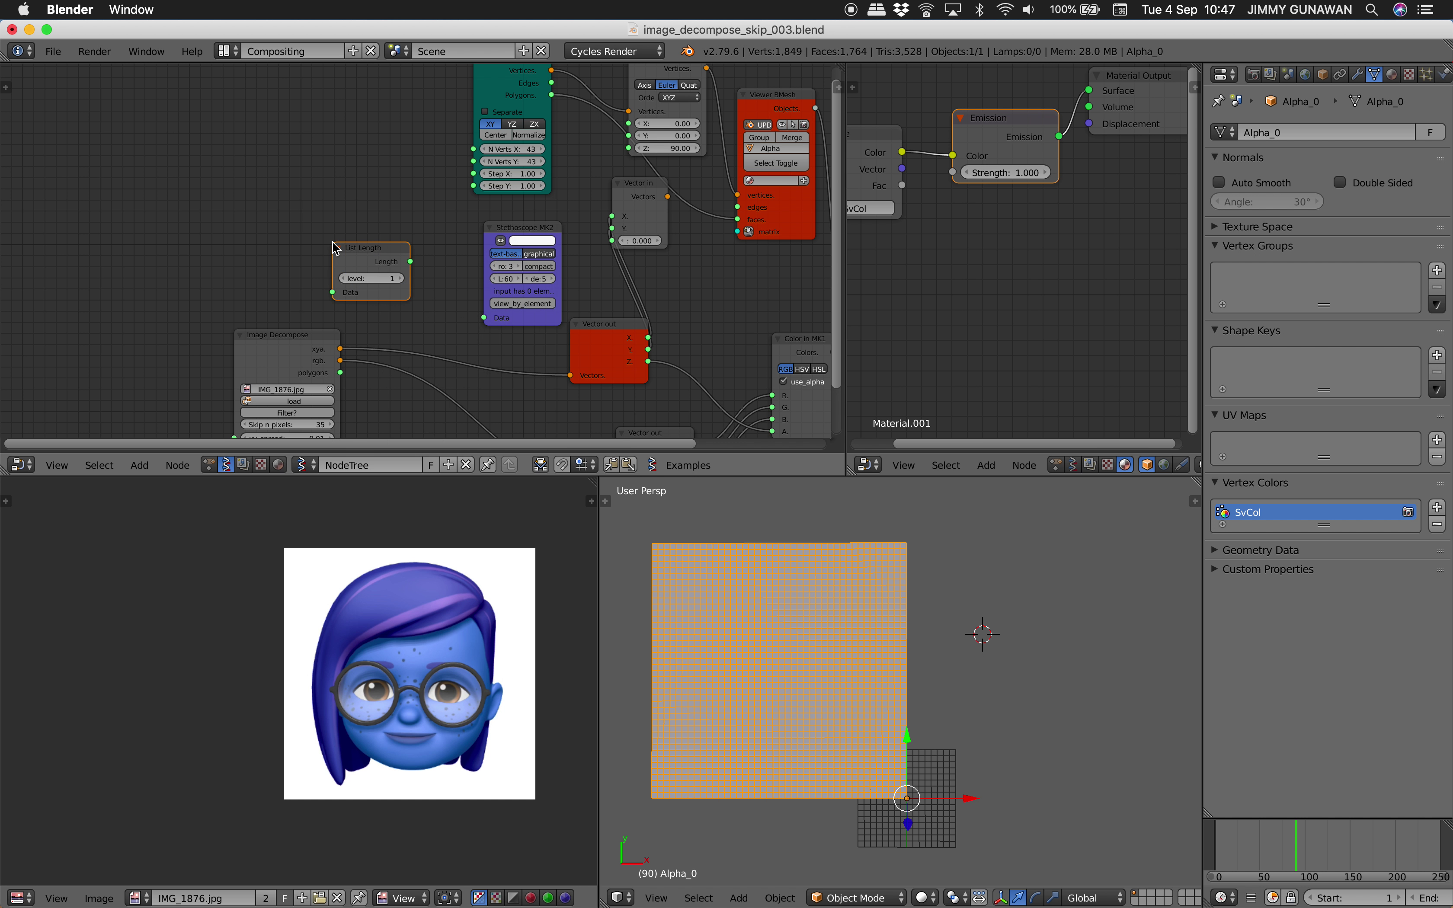
click(333, 242)
drag(341, 349, 333, 292)
key(g)
click(469, 293)
drag(468, 291, 484, 318)
scroll(481, 316, down, 5)
scroll(455, 311, up, 5)
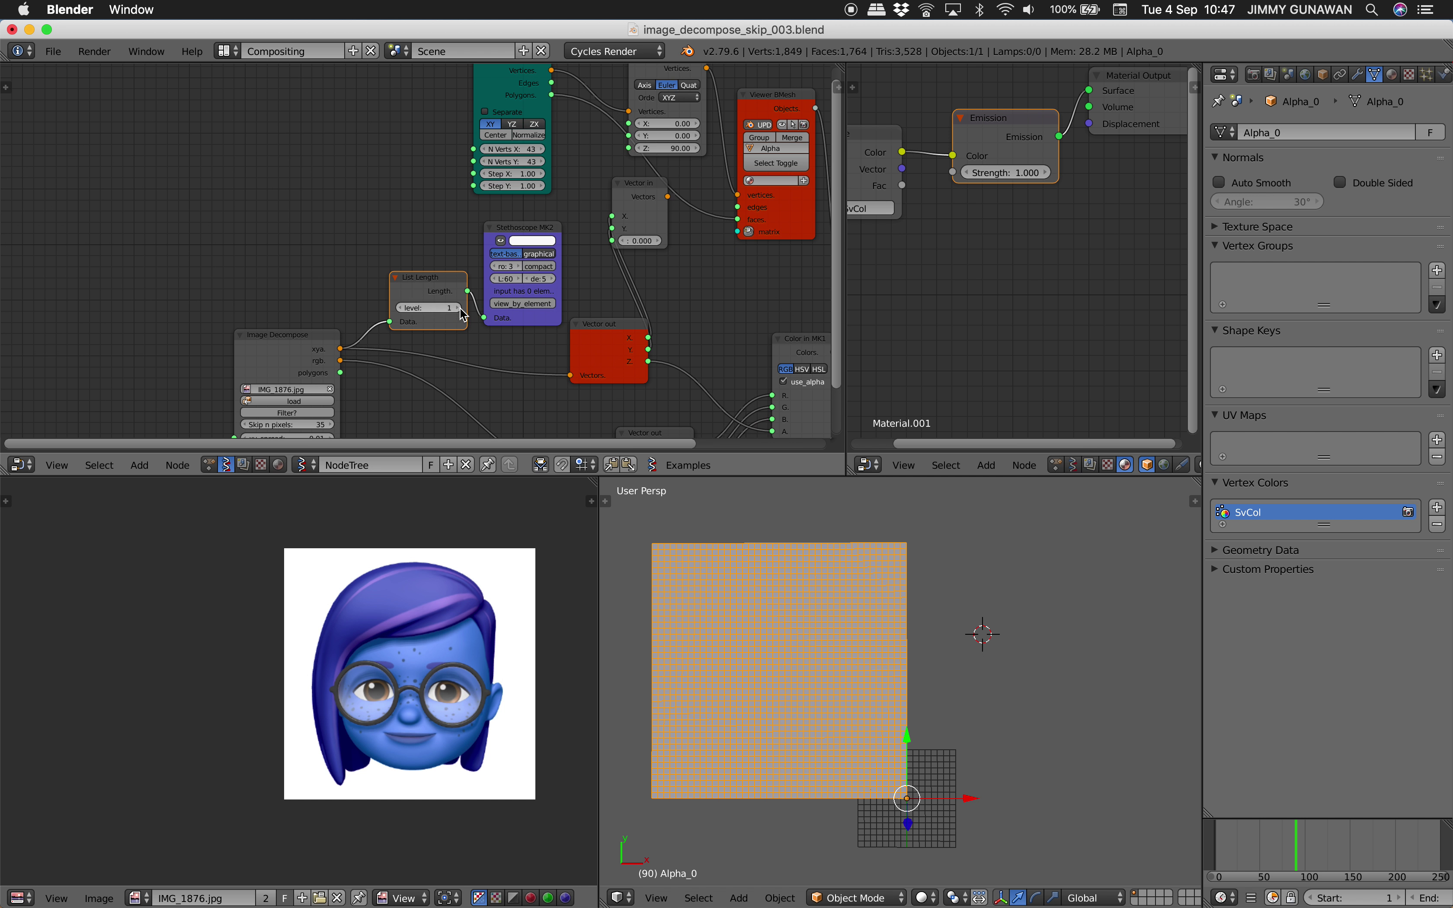
- Delete the new List Length node and the Stethoscope MK2 node
key(x)
click(514, 227)
key(x)
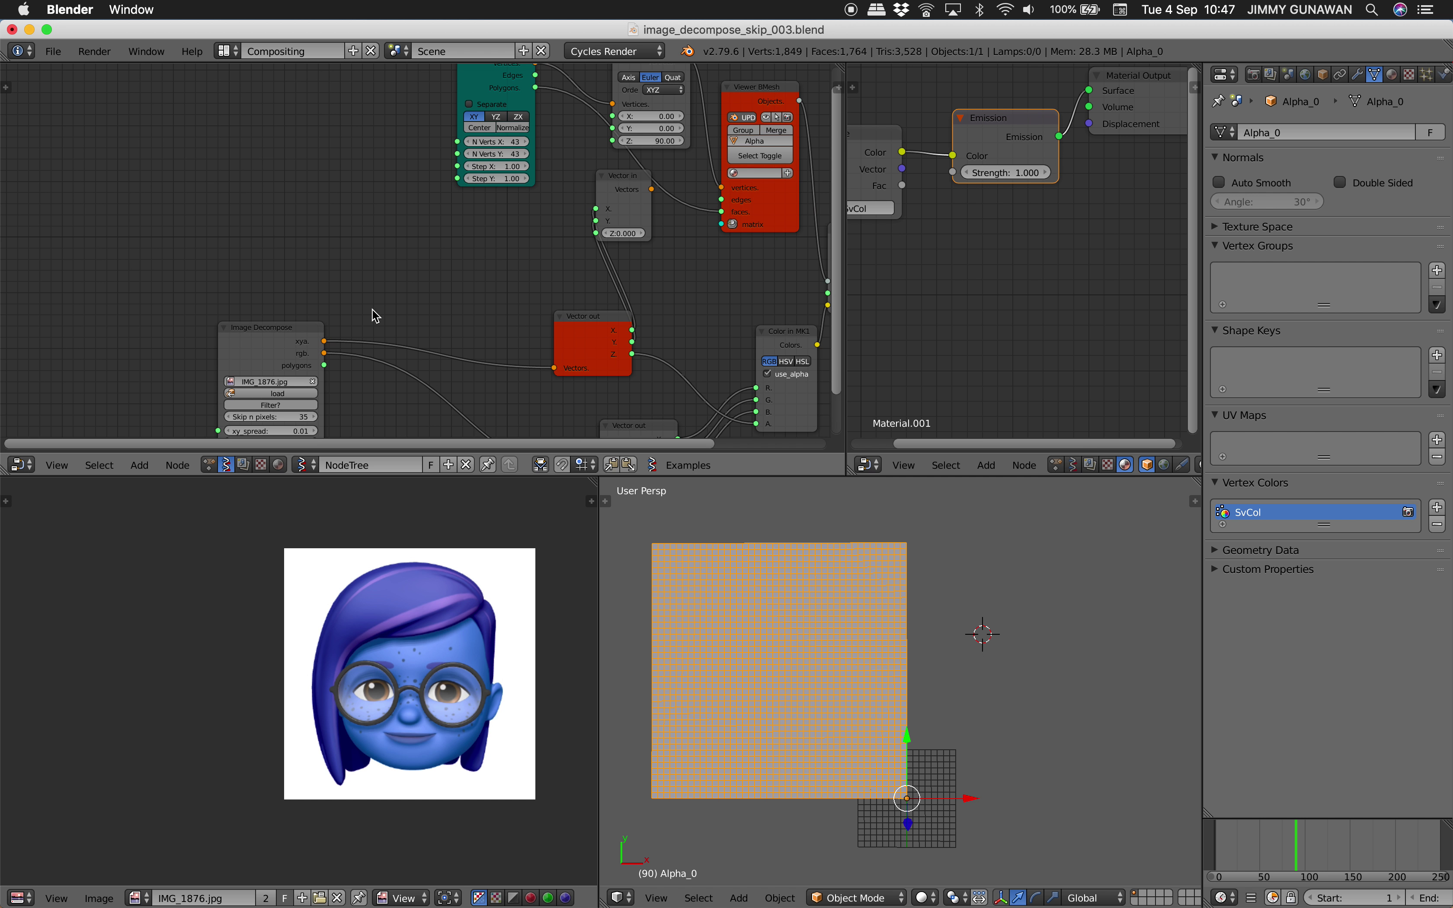
- Set the 3D viewport's shading to Rendered with the plane grid in view
middle_drag(485, 204, 425, 260)
scroll(425, 259, down, 1)
scroll(801, 668, up, 1)
shift+middle_drag(801, 669, 891, 681)
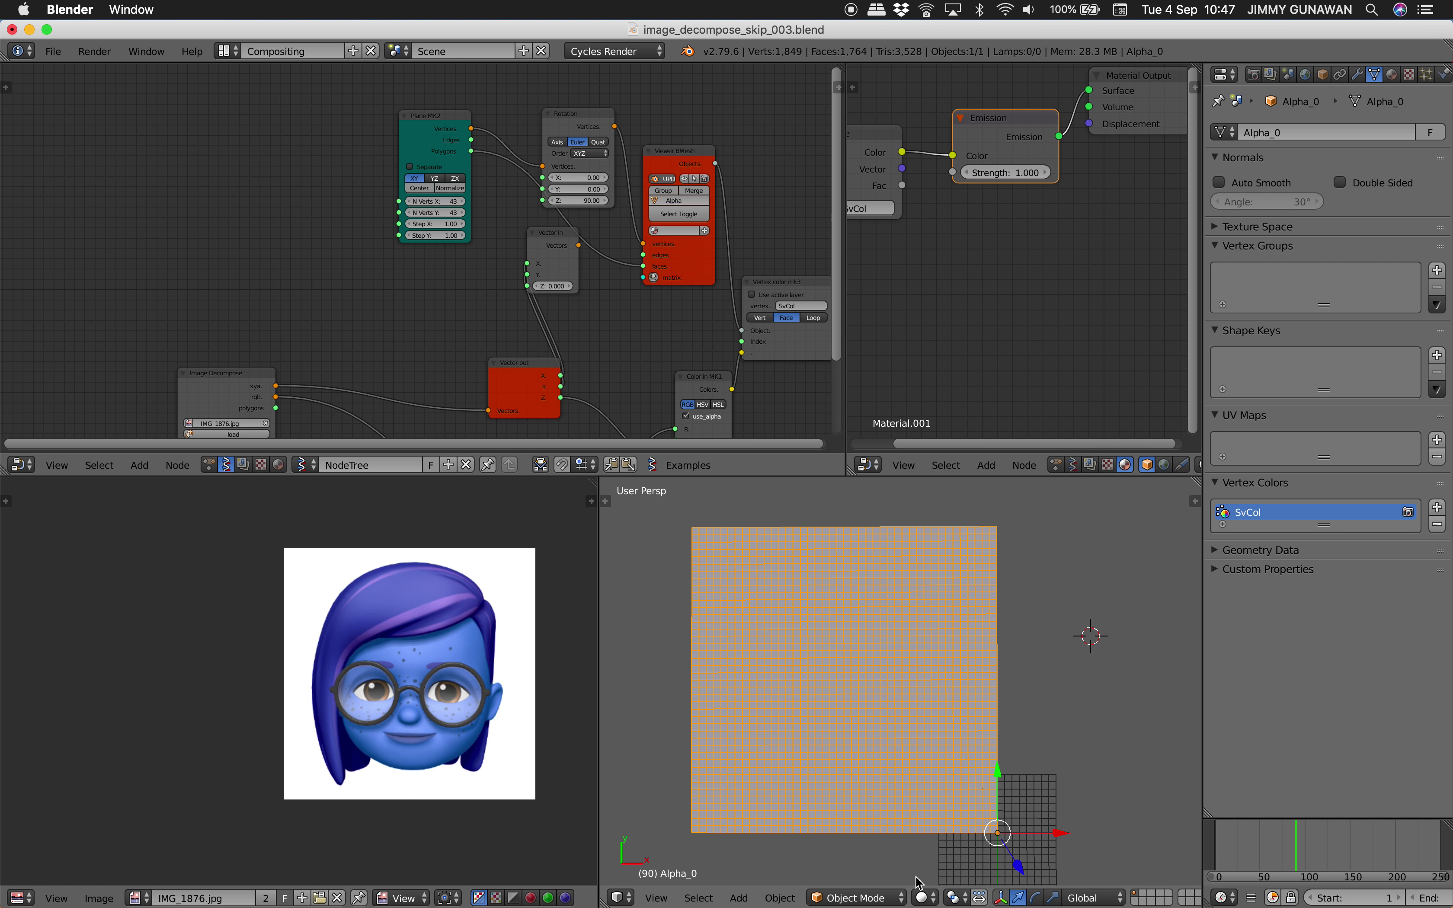
click(918, 897)
click(946, 783)
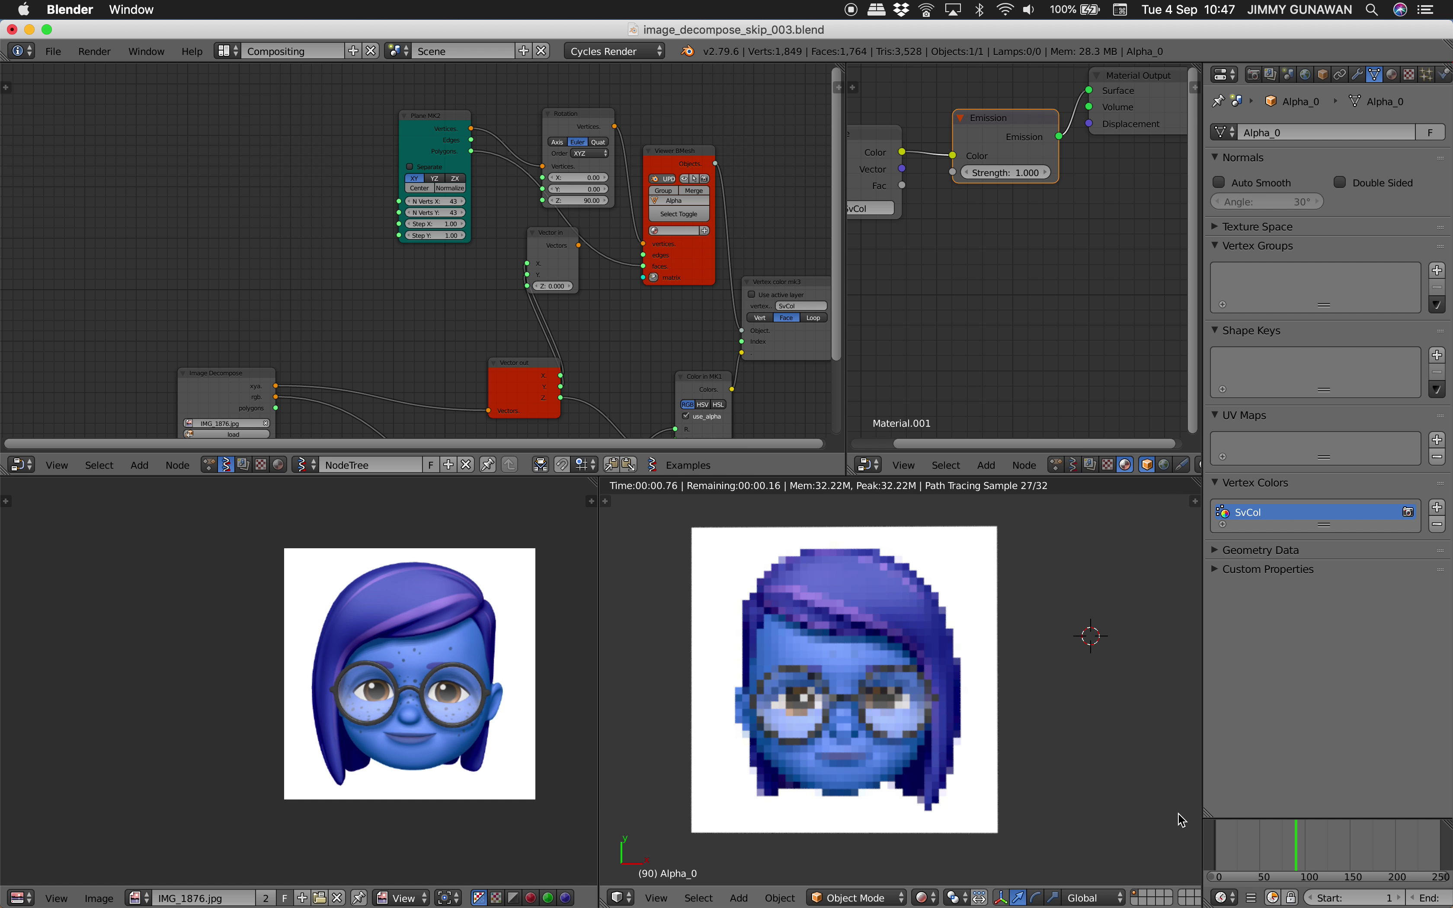
- Move the Vector out node fed by xya closer to Image Decompose
middle_drag(537, 271, 523, 235)
scroll(357, 304, down, 1)
middle_drag(380, 301, 386, 230)
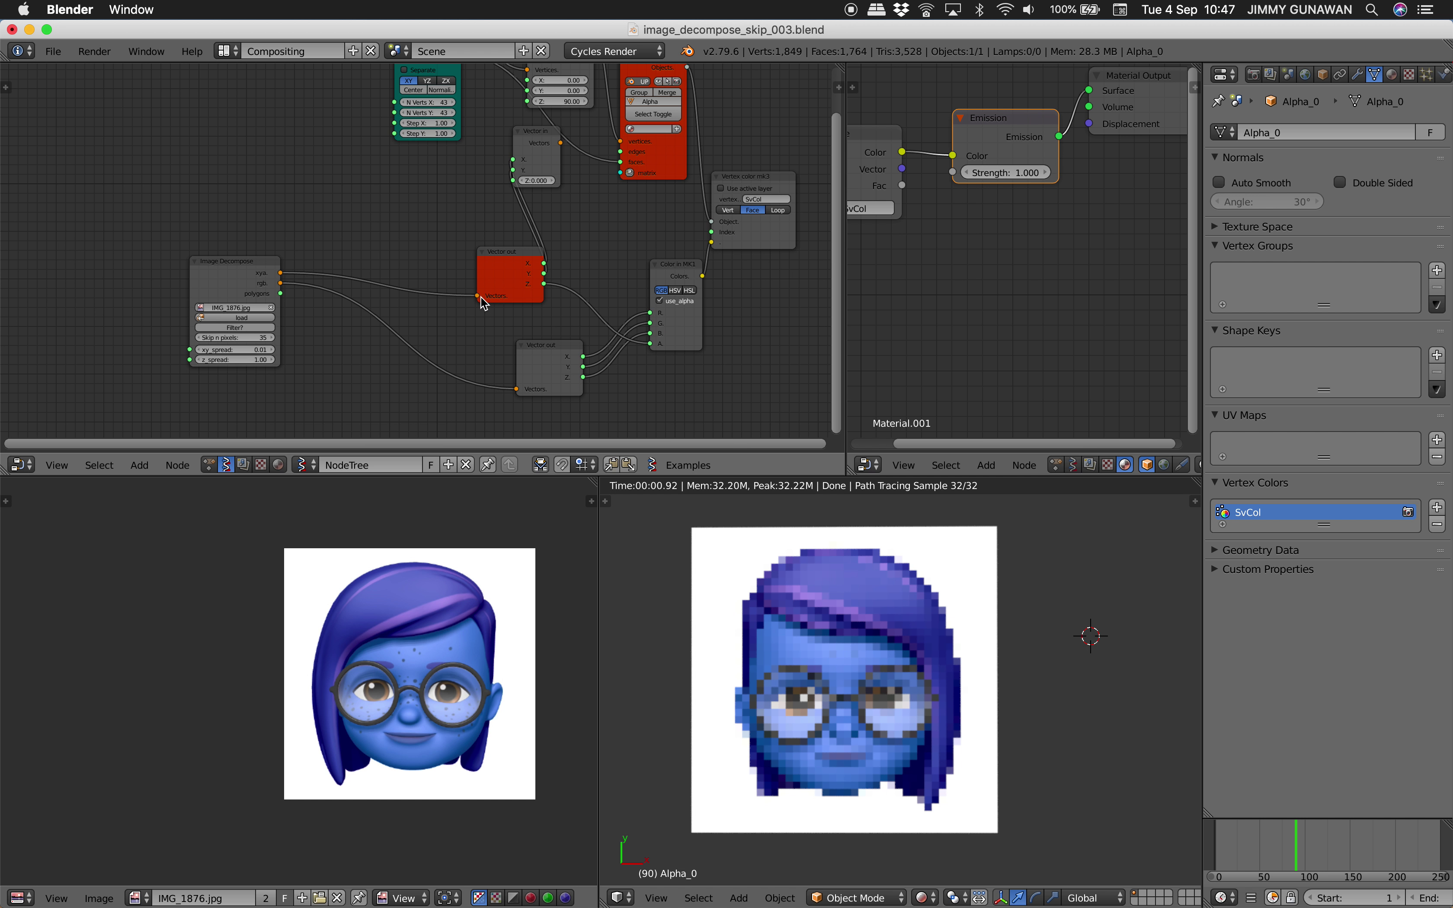
drag(484, 301, 406, 249)
middle_drag(490, 215, 446, 280)
drag(576, 226, 576, 226)
click(508, 96)
middle_drag(504, 187, 511, 225)
scroll(511, 226, up, 1)
- Set Plane MK2's N Verts X and N Verts Y to 42 and move the timeline to frame 99
click(361, 202)
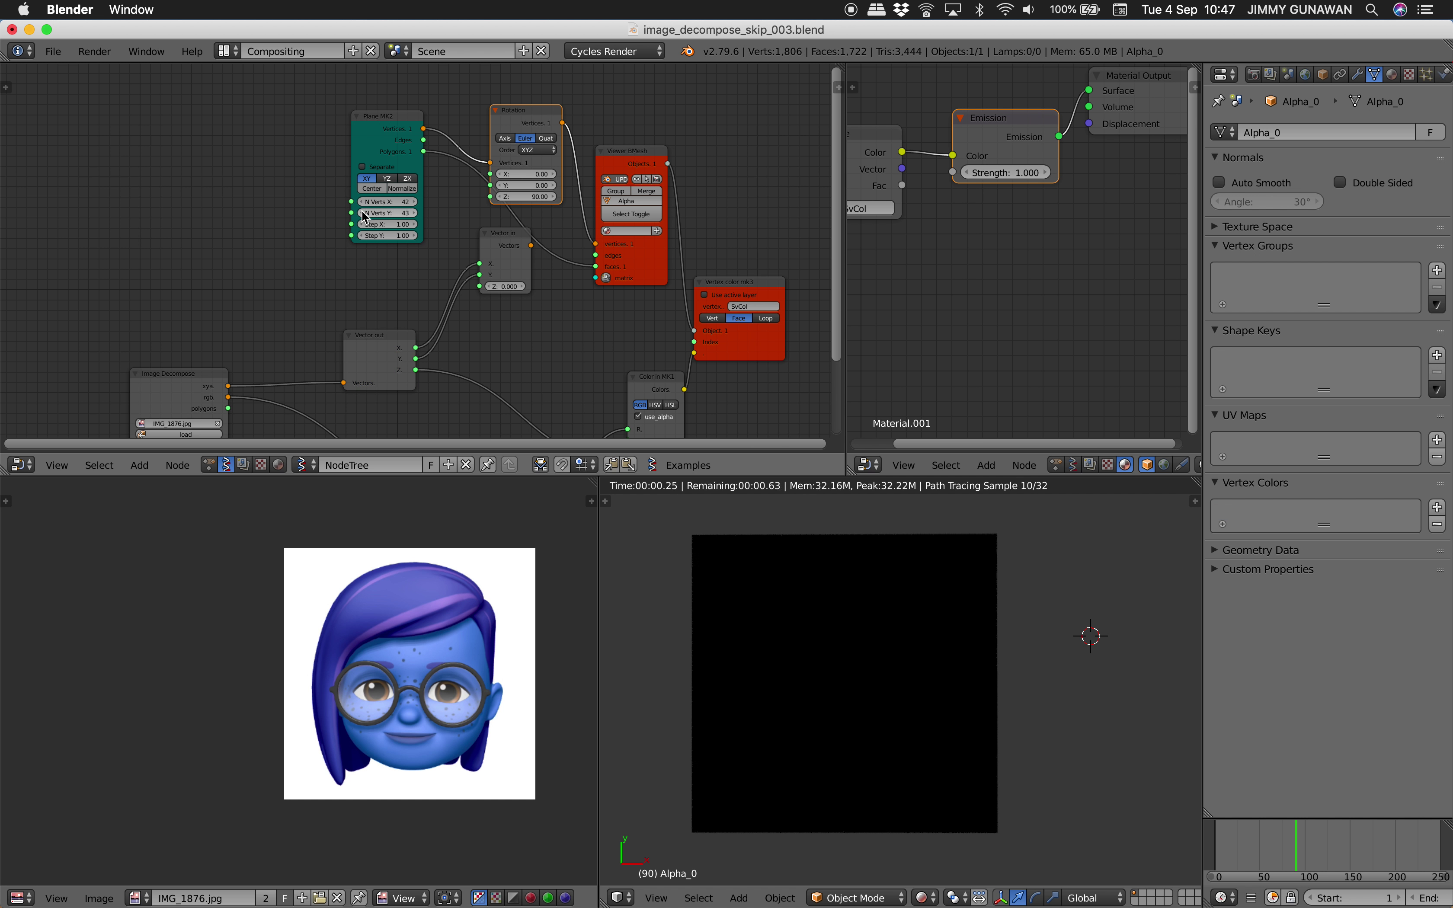
click(362, 214)
click(362, 213)
click(413, 213)
click(1303, 849)
middle_drag(687, 308, 641, 251)
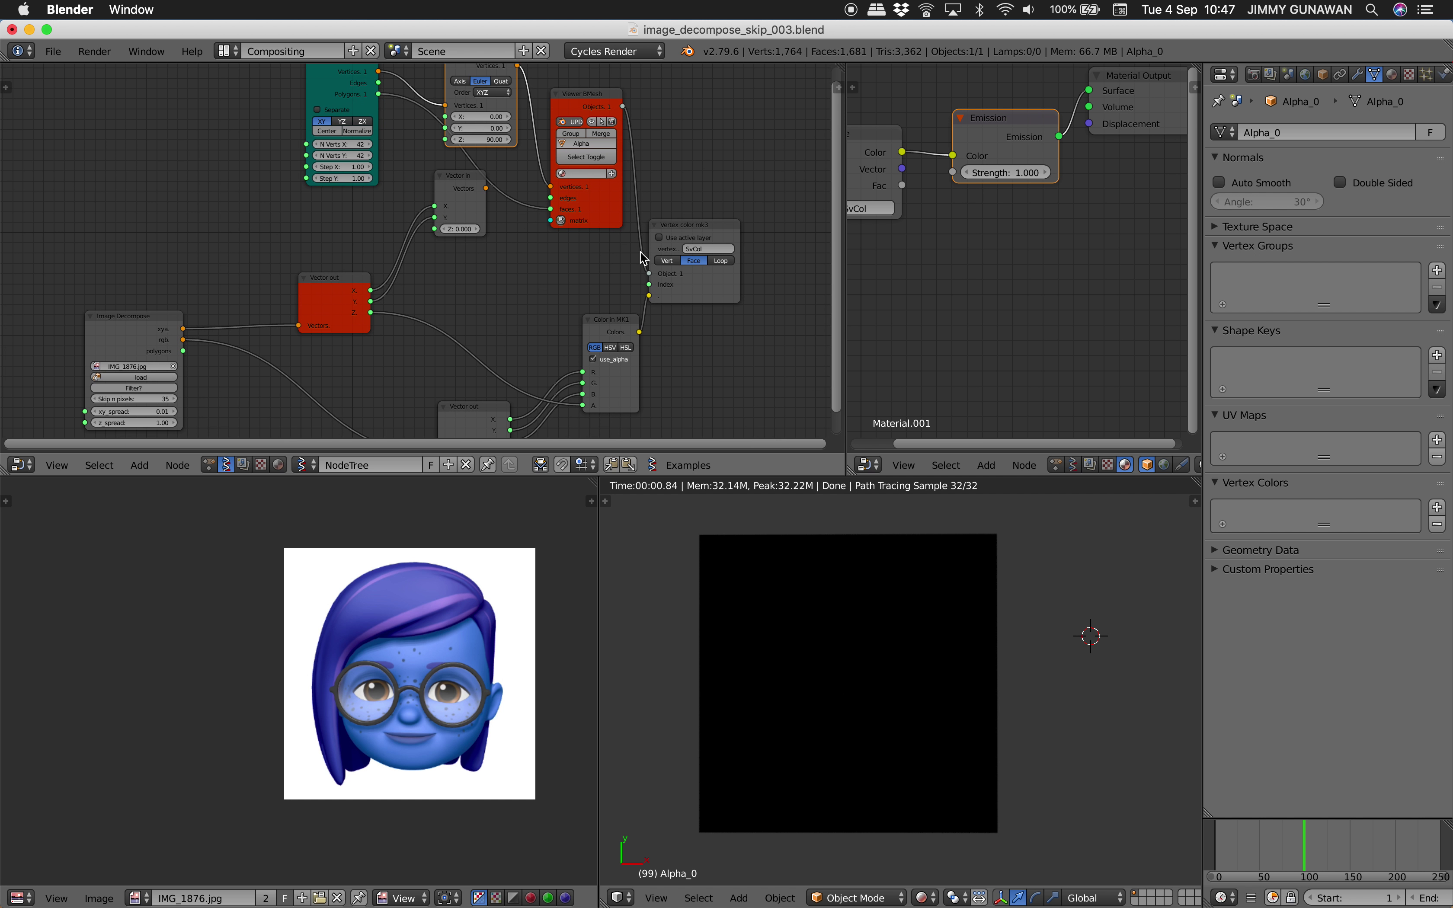
- Move the Vertex color mk3 node away from Viewer BMesh and shift the xya Vector out node to clear the links
click(675, 240)
drag(723, 229, 795, 228)
click(720, 296)
scroll(661, 297, down, 1)
middle_drag(649, 302, 640, 271)
click(334, 250)
scroll(333, 250, up, 1)
drag(181, 302, 288, 290)
drag(358, 249, 342, 246)
middle_drag(444, 221, 437, 244)
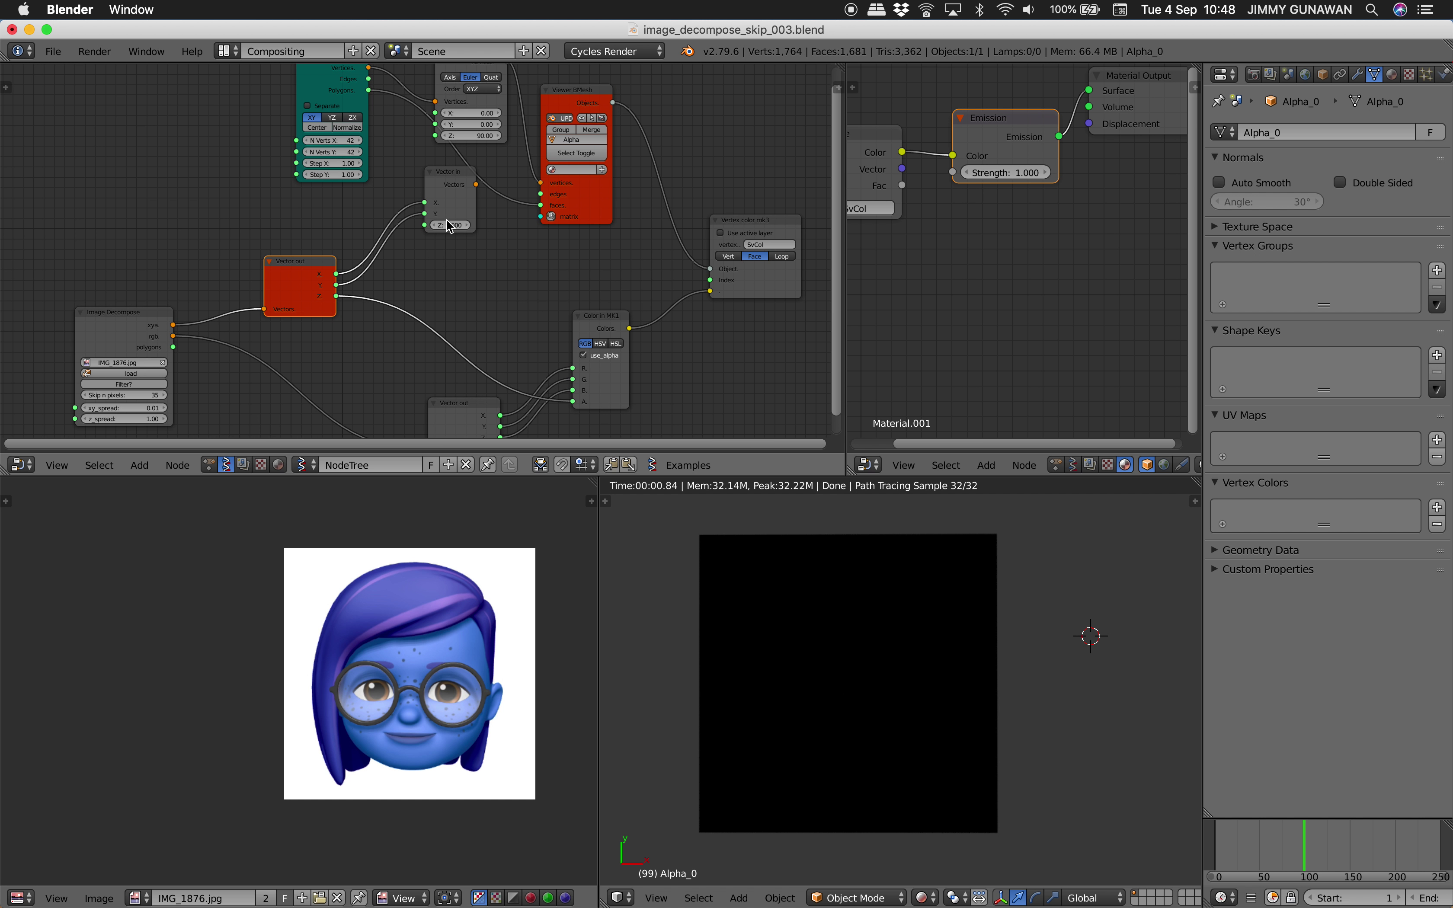
- Feed Viewer BMesh's vertices from Vector in and its faces from Image Decompose's polygons output
drag(442, 184, 451, 238)
mouse_move(485, 241)
mouse_down()
mouse_move(709, 267)
mouse_move(540, 183)
mouse_up()
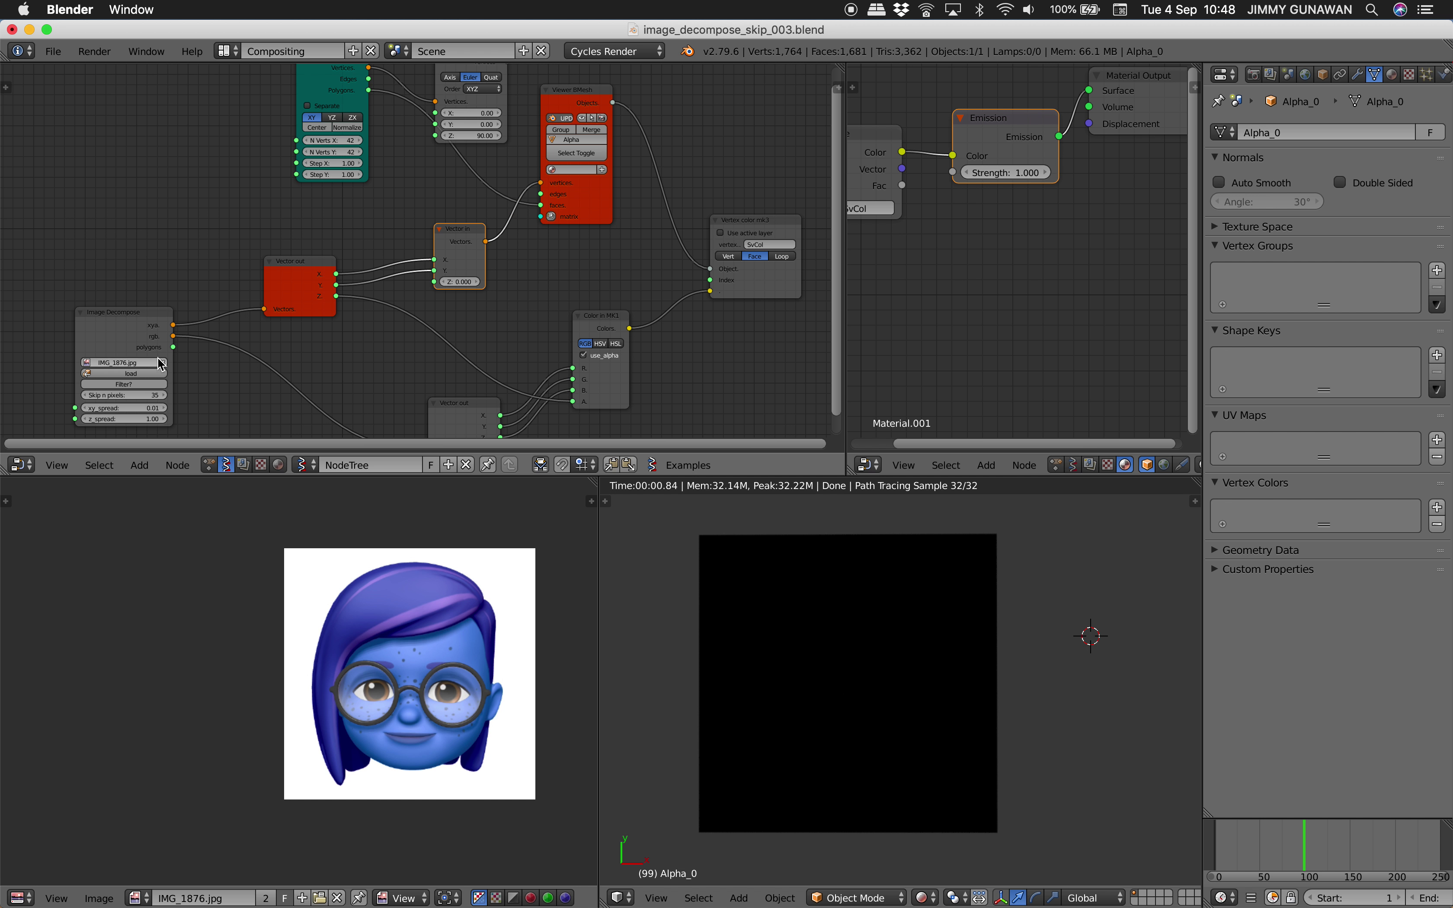
drag(173, 347, 545, 206)
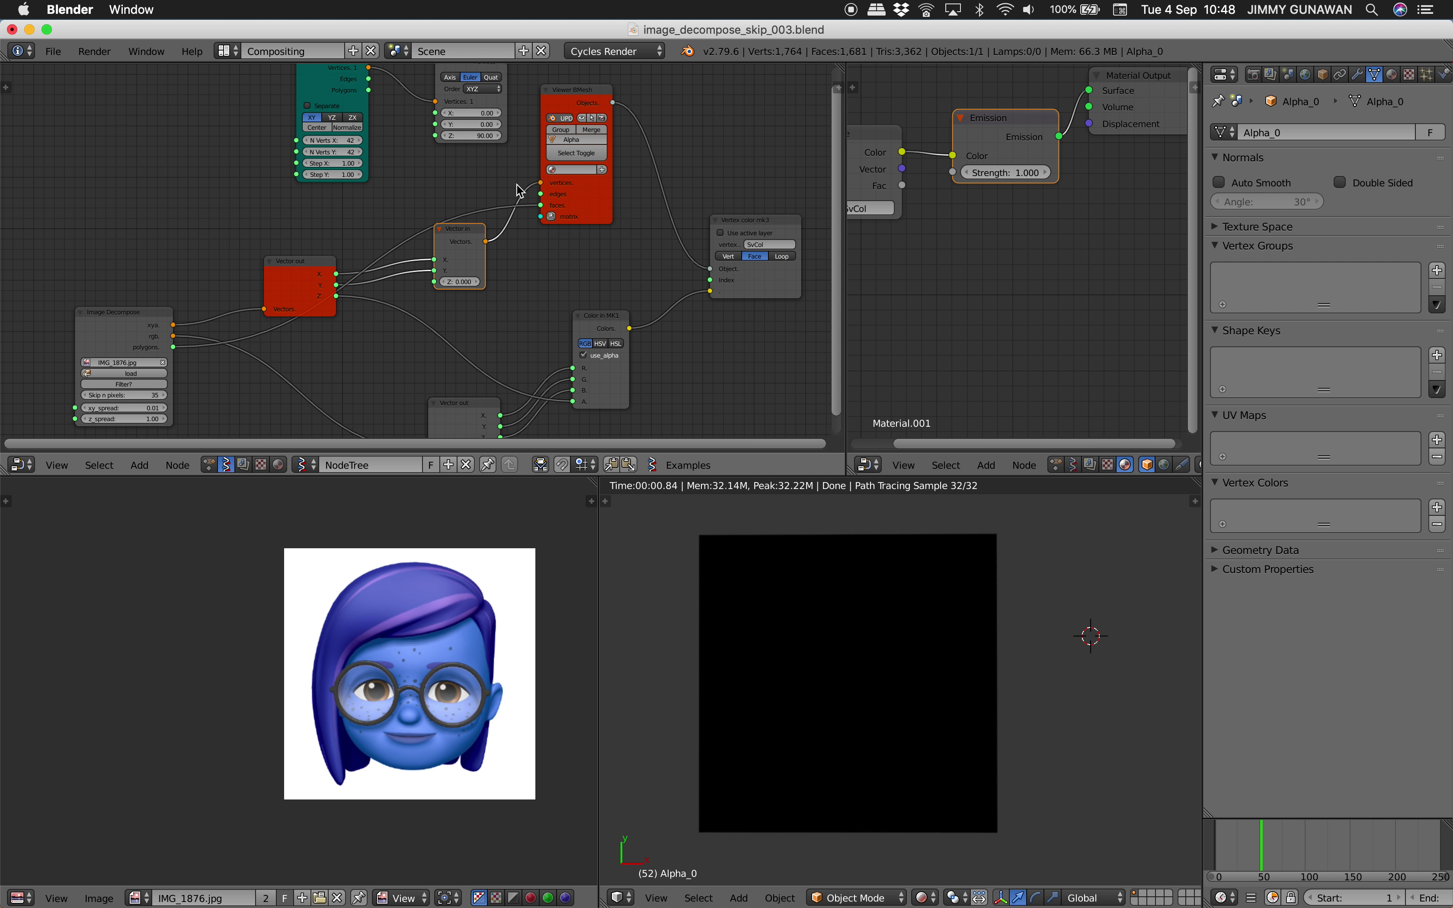
mouse_move(540, 183)
mouse_down()
mouse_move(524, 188)
mouse_move(540, 183)
mouse_up()
- Move the Vertex color mk3 and Color in MK1 nodes closer to Viewer BMesh
scroll(755, 357, up, 1)
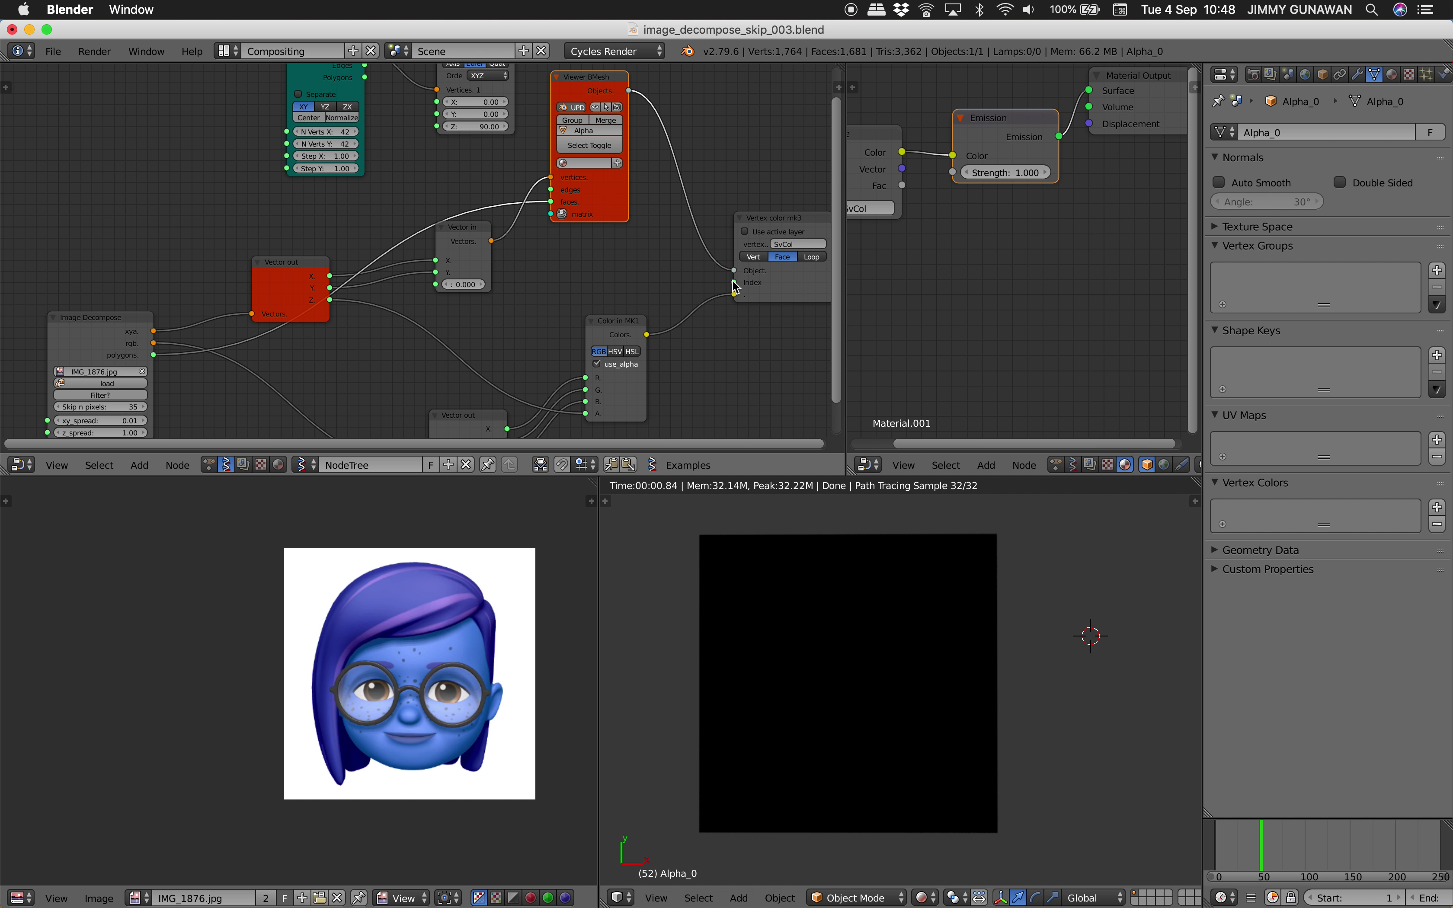
drag(734, 273, 694, 275)
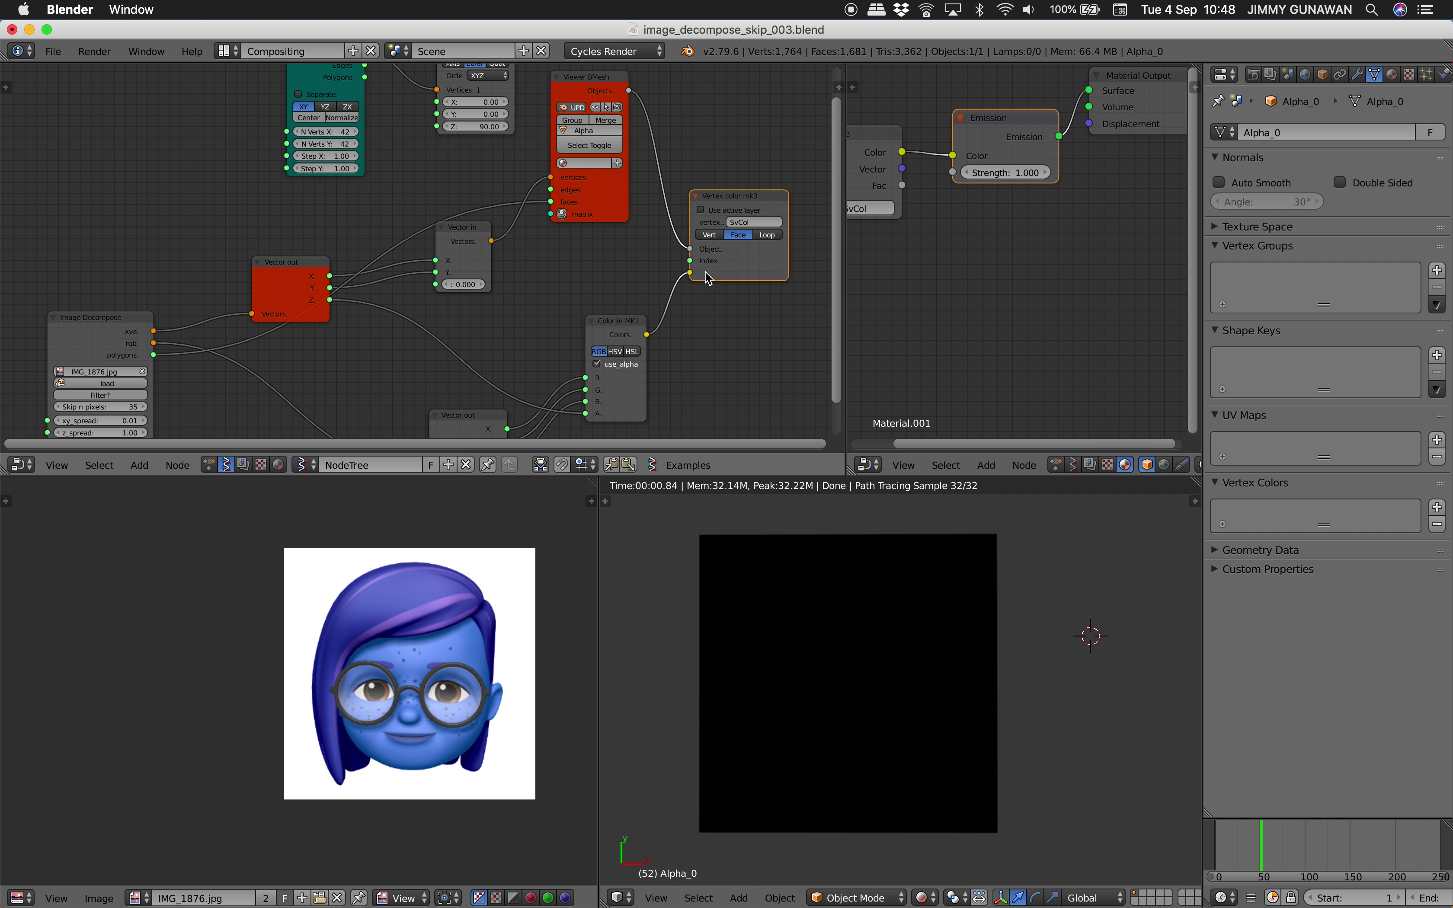
drag(618, 321, 604, 295)
click(611, 329)
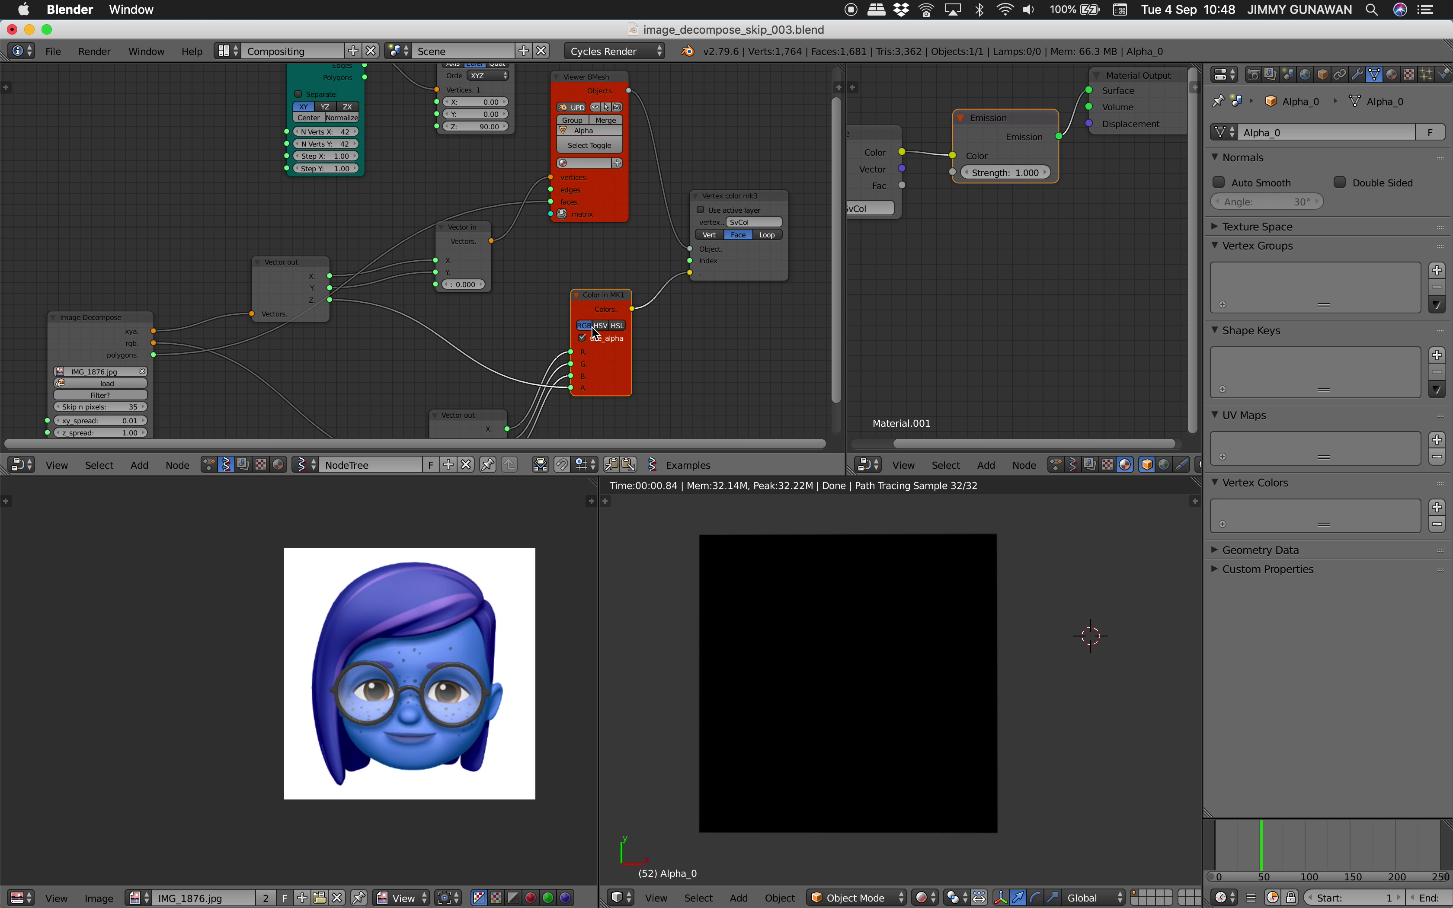
- Load IMG_1876.jpg into the Image Decompose node and look for the resulting mesh in the 3D viewport
middle_drag(117, 372, 139, 329)
click(130, 340)
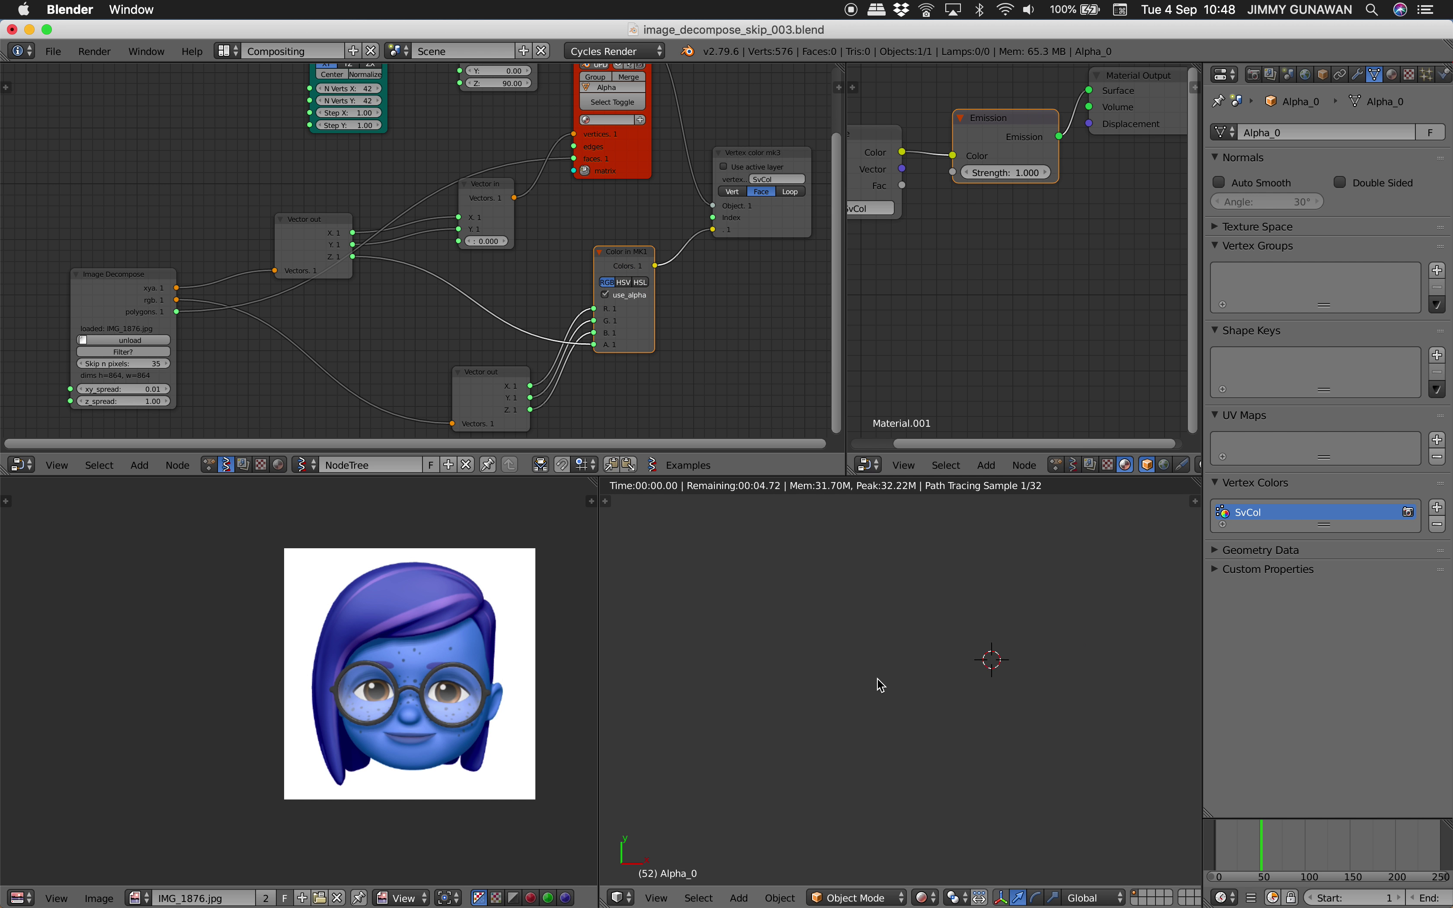
click(887, 685)
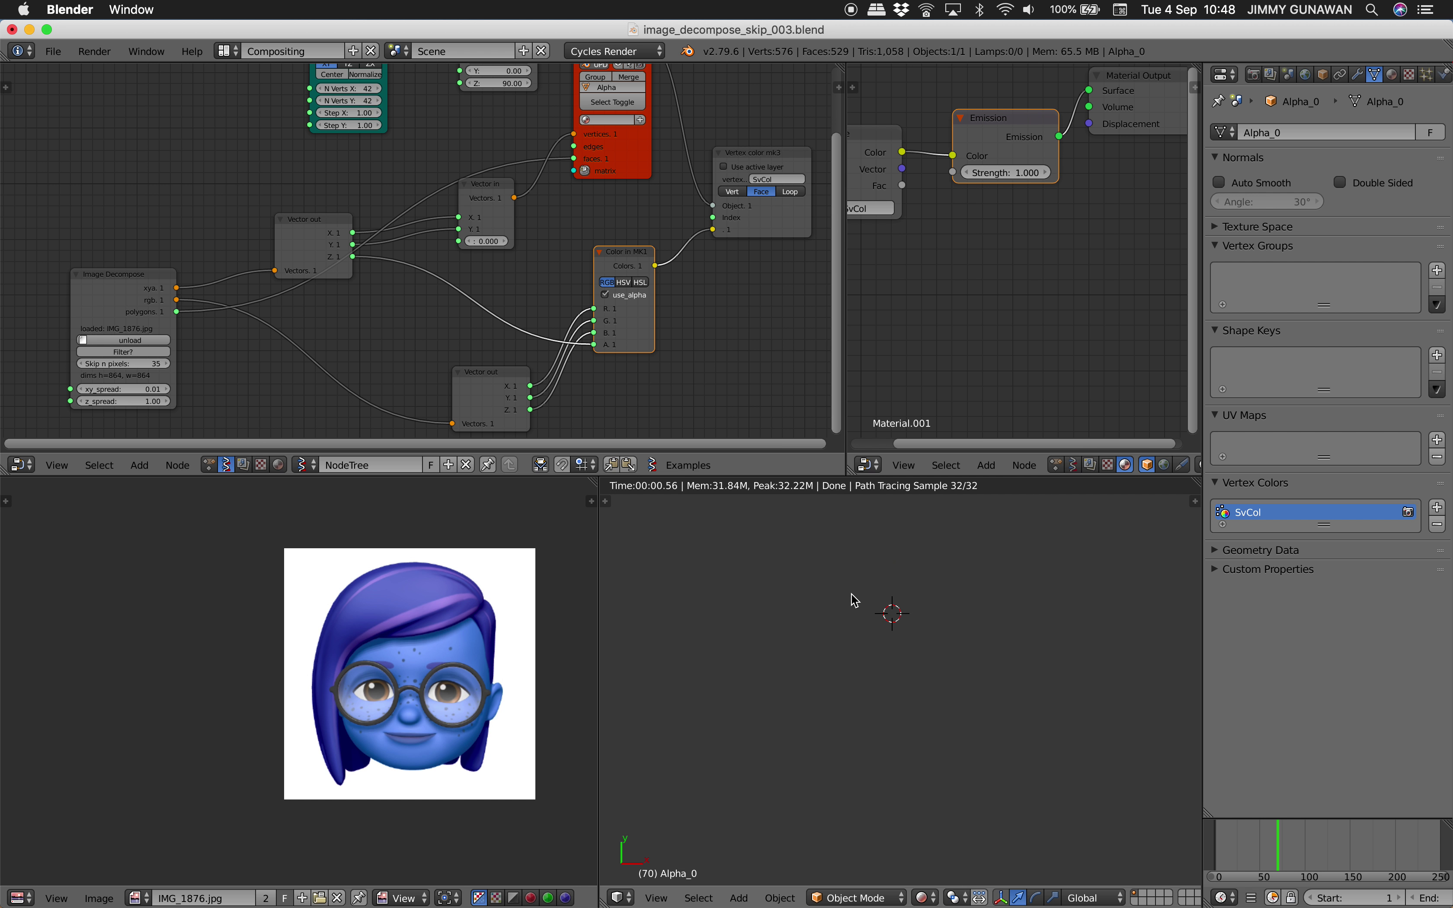
scroll(687, 308, up, 5)
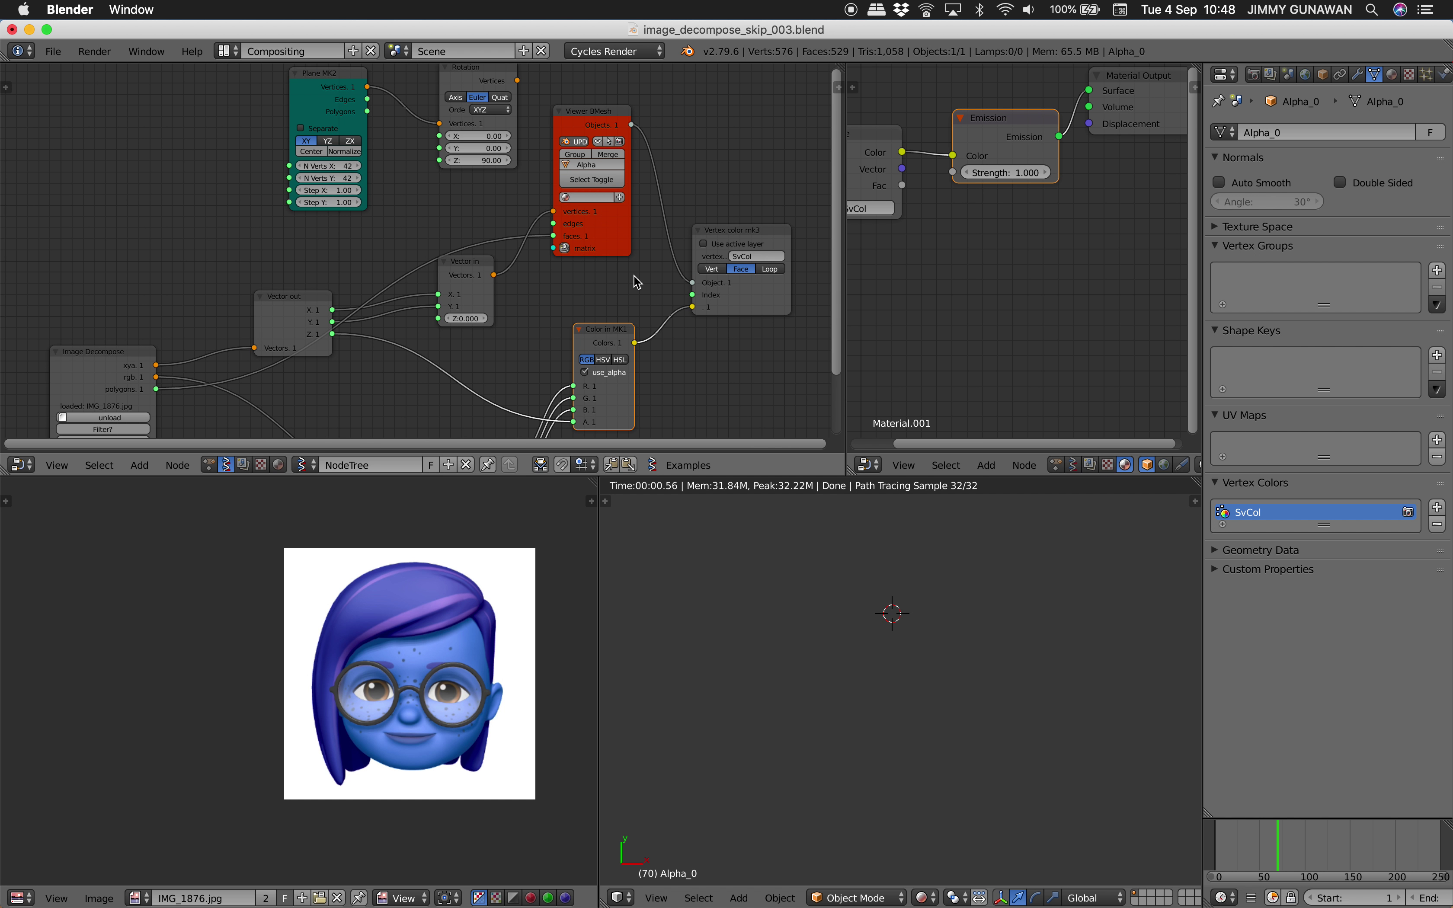
- Split the Properties editor in two and switch its upper part to the Outliner
drag(1447, 67, 1444, 298)
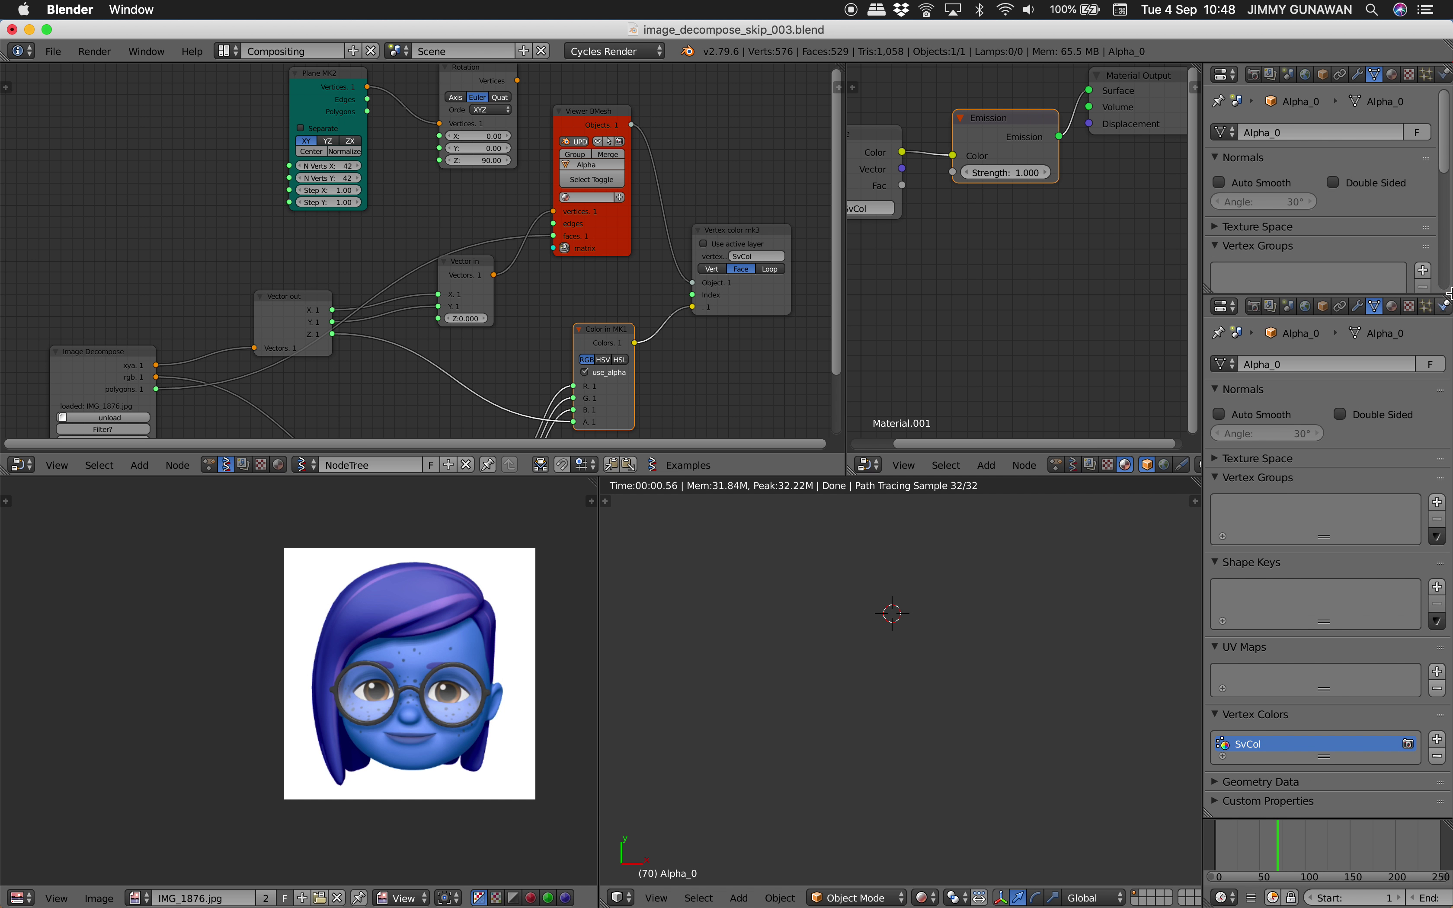
click(1227, 74)
click(1146, 140)
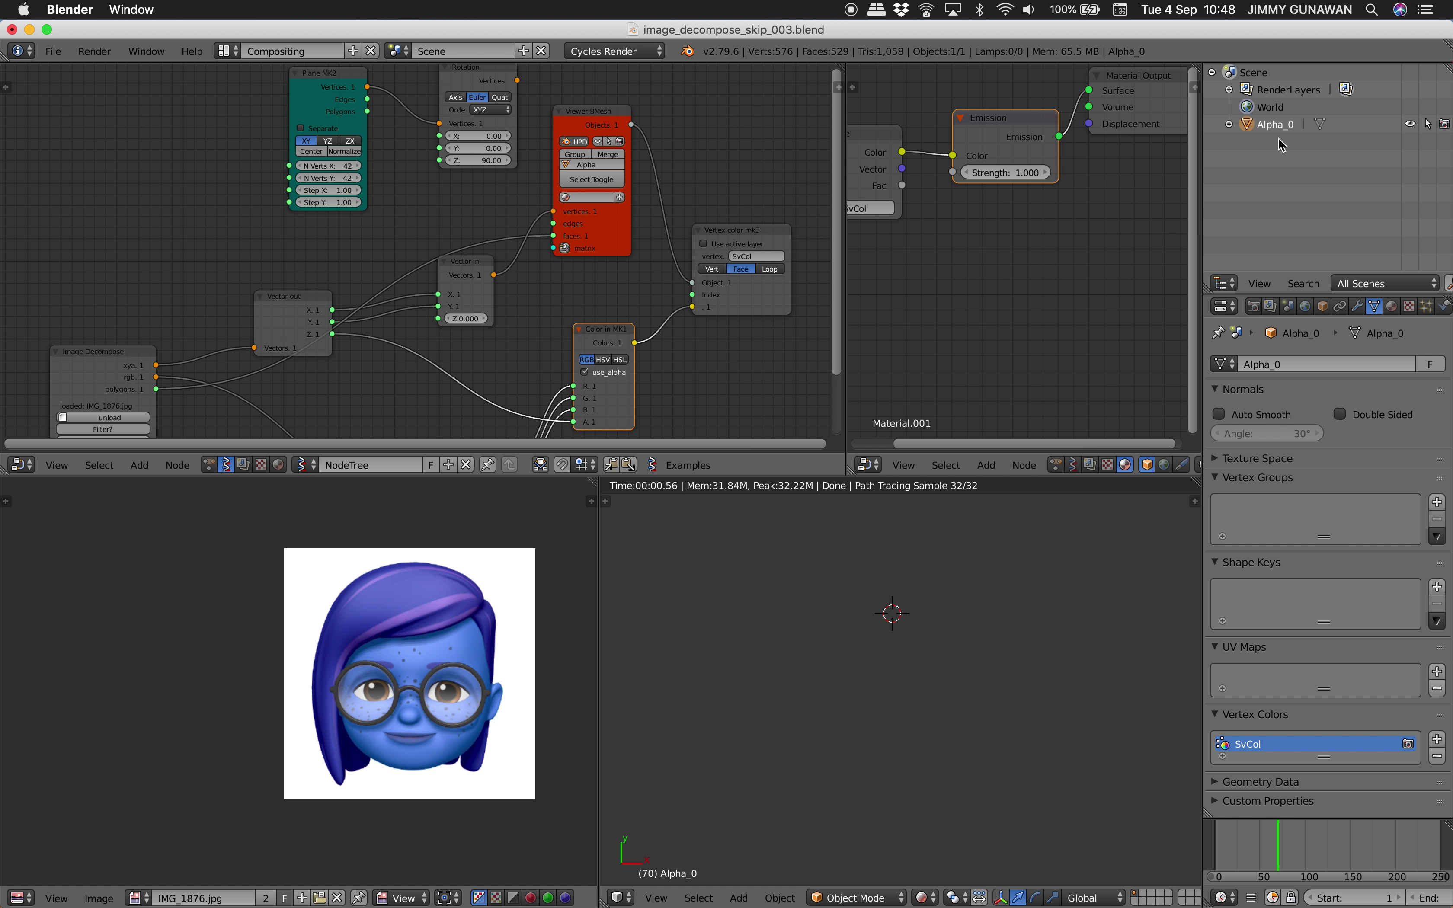
- Frame the whole pixelated mesh in the 3D viewport and save the file
click(656, 898)
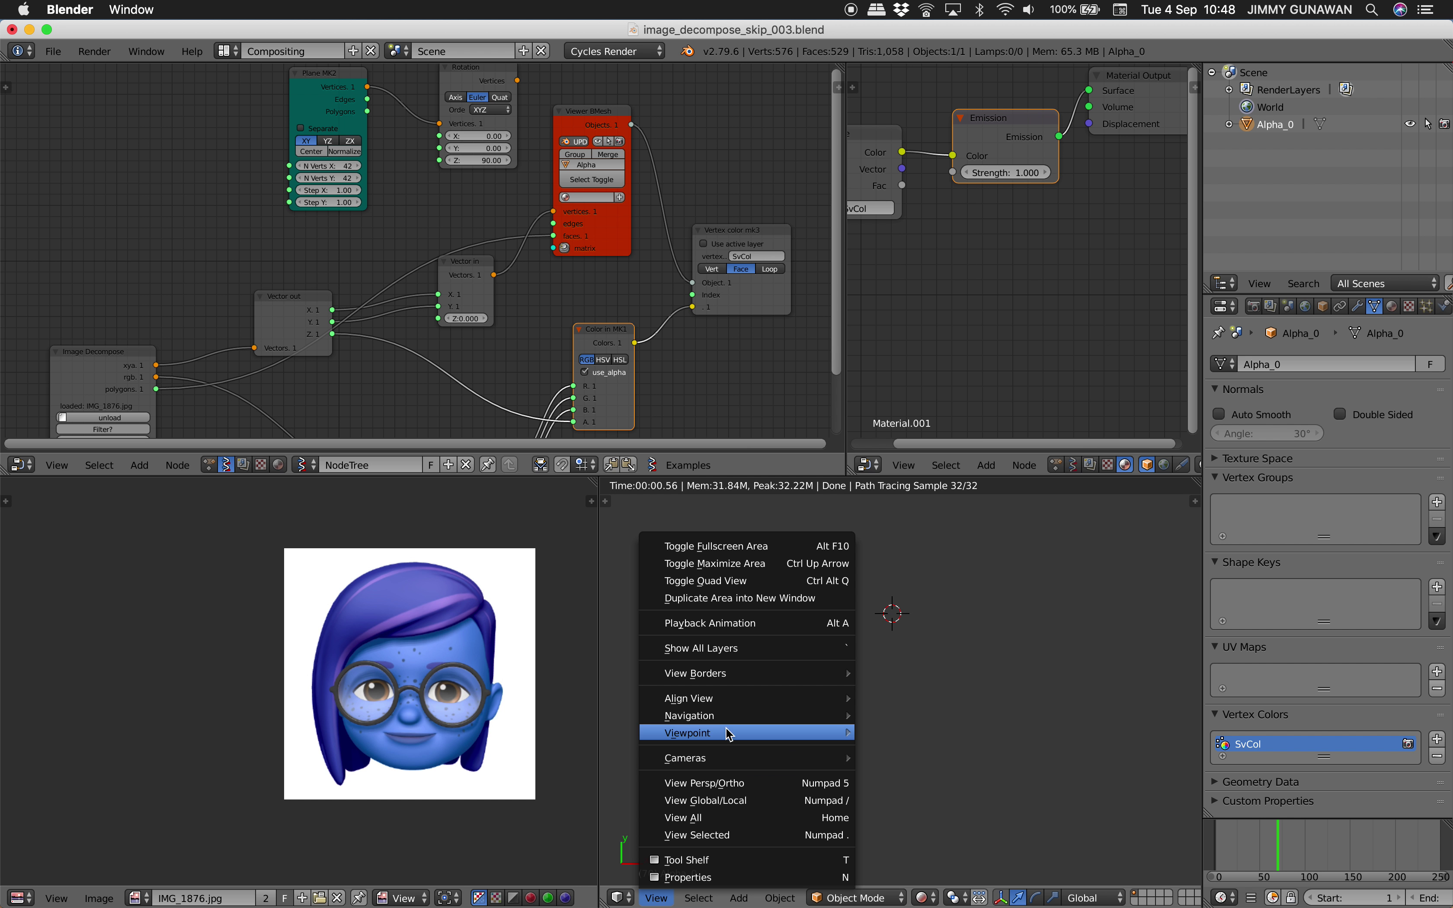
click(754, 818)
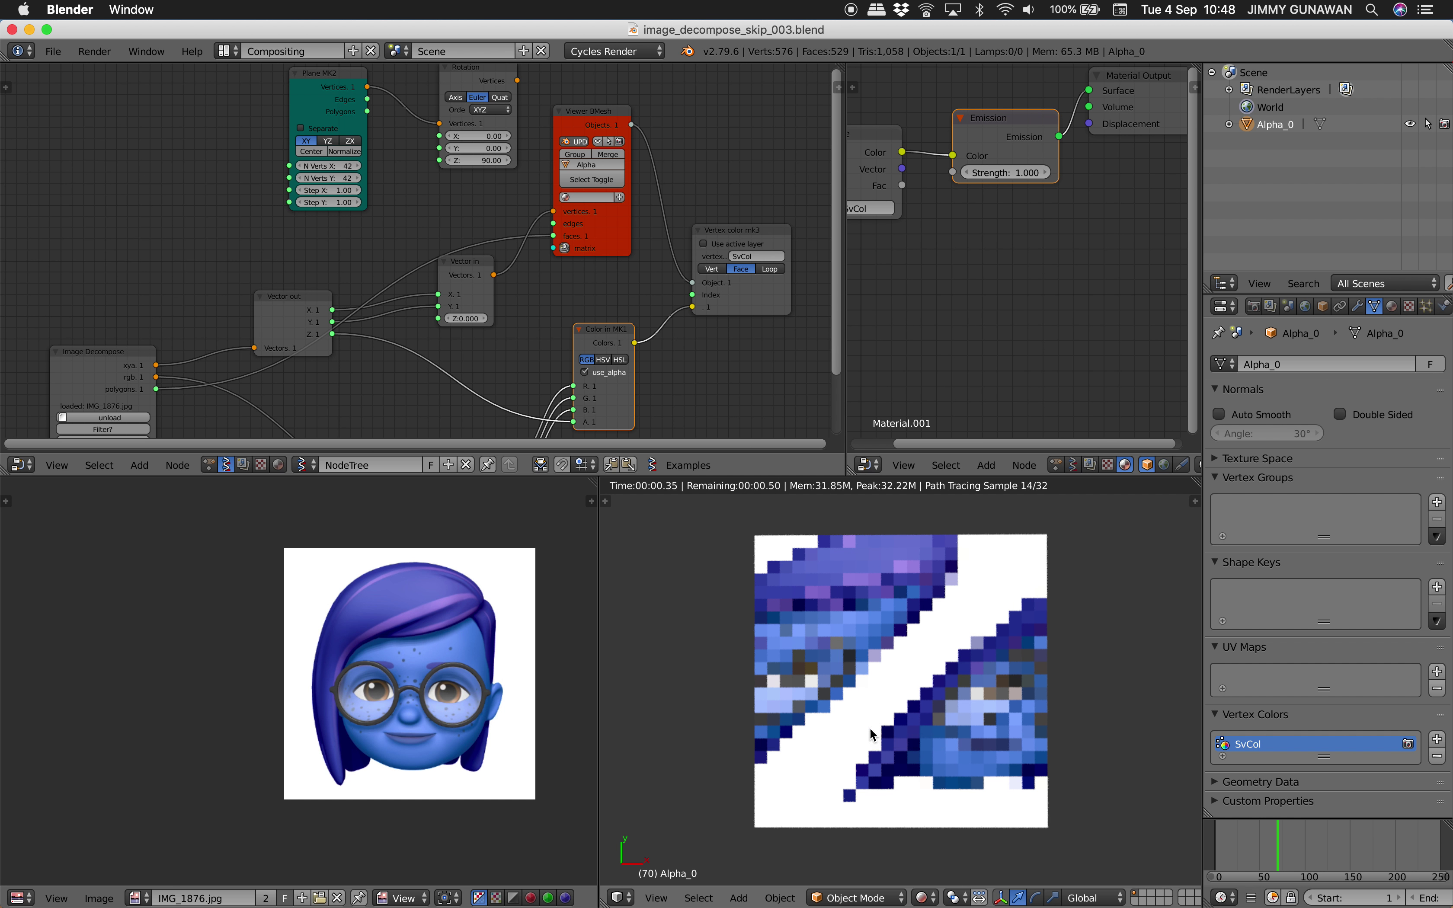
scroll(926, 724, down, 1)
key(ctrl+s)
- Move the Rotation node closer to Plane MK2 and shift Viewer BMesh slightly up in the Sverchok tree
click(320, 243)
scroll(346, 275, up, 2)
drag(533, 132, 489, 126)
scroll(535, 198, down, 1)
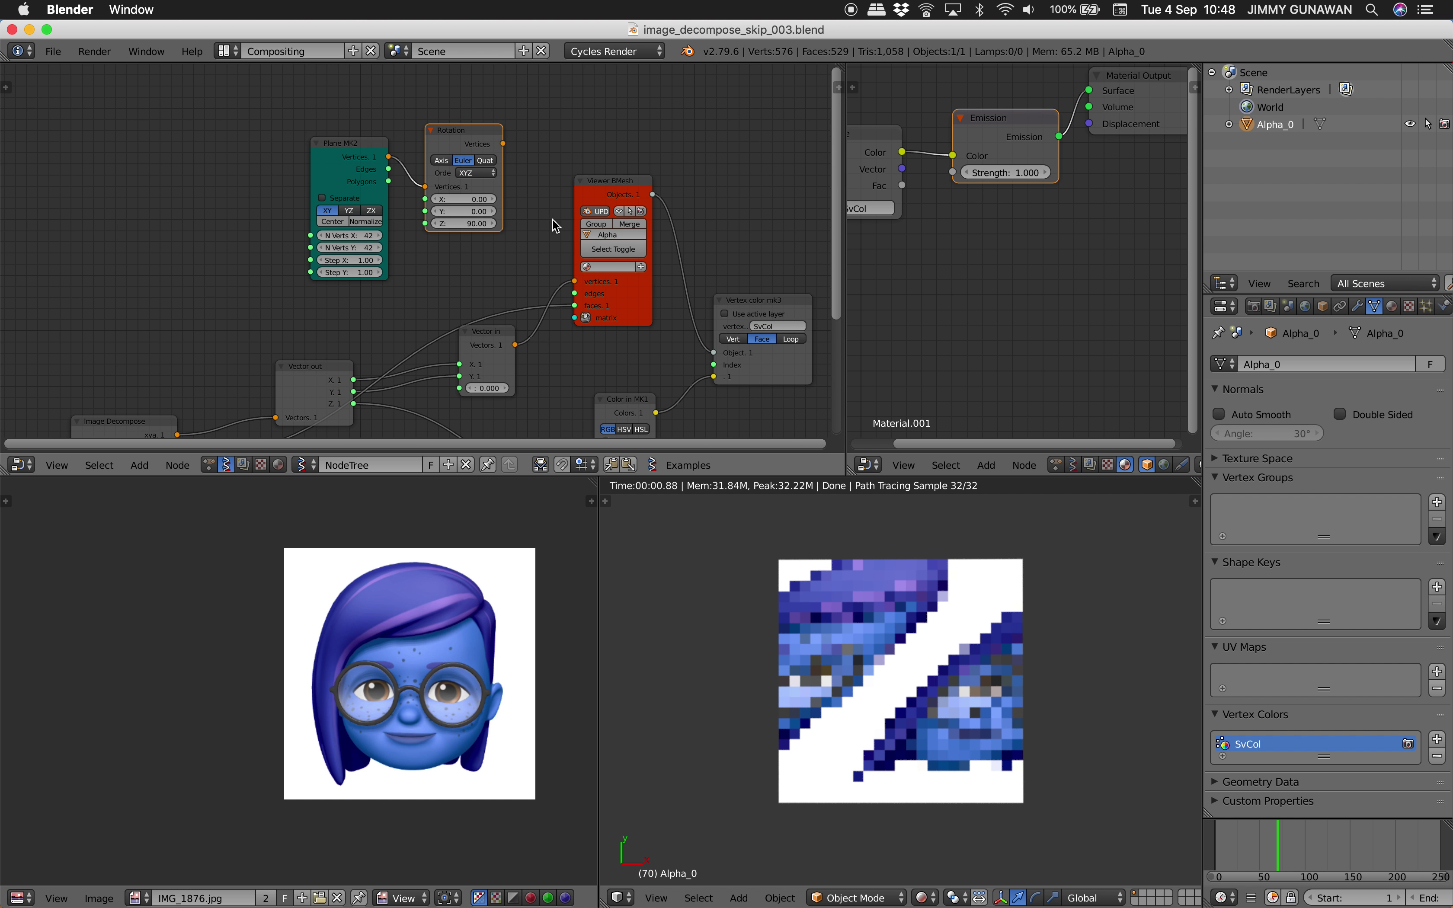
drag(562, 176, 579, 149)
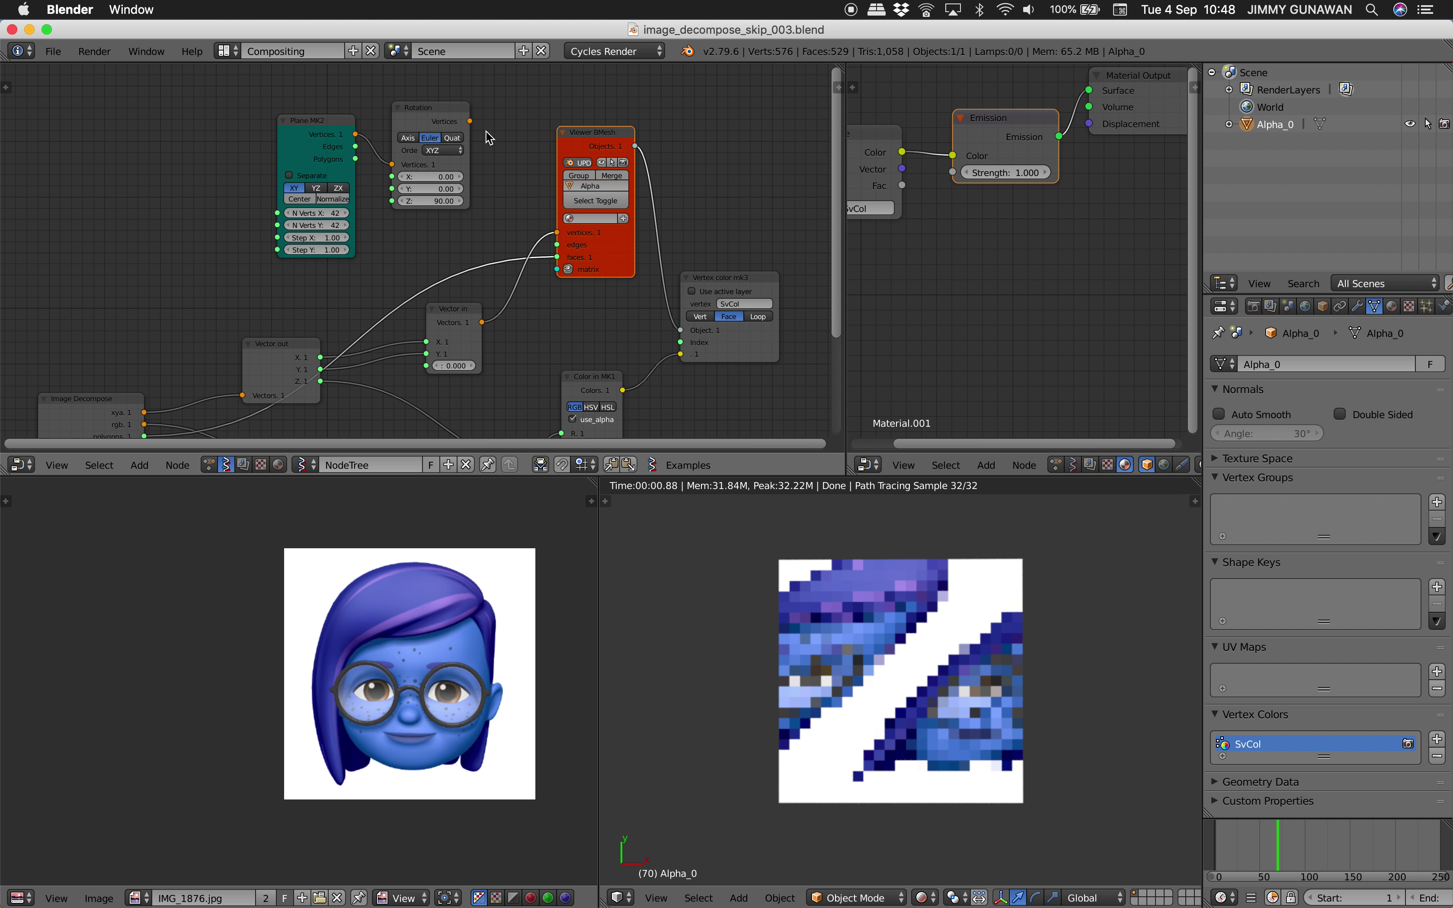
- Feed Viewer BMesh's vertices from the Rotation node and its faces from Plane MK2's polygons output
drag(472, 122, 487, 155)
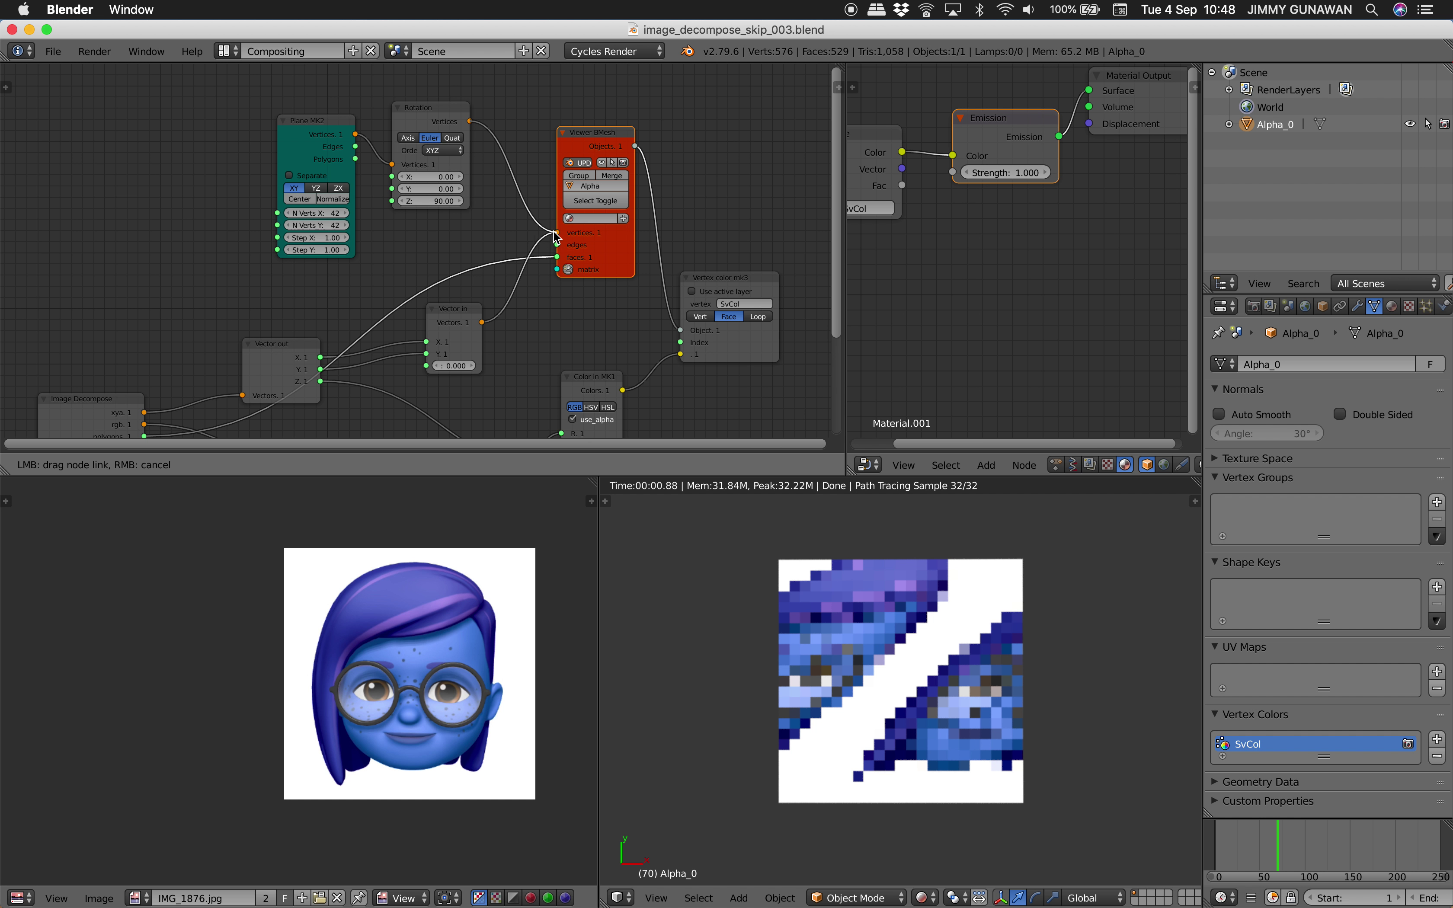
drag(555, 235, 557, 233)
drag(355, 158, 558, 257)
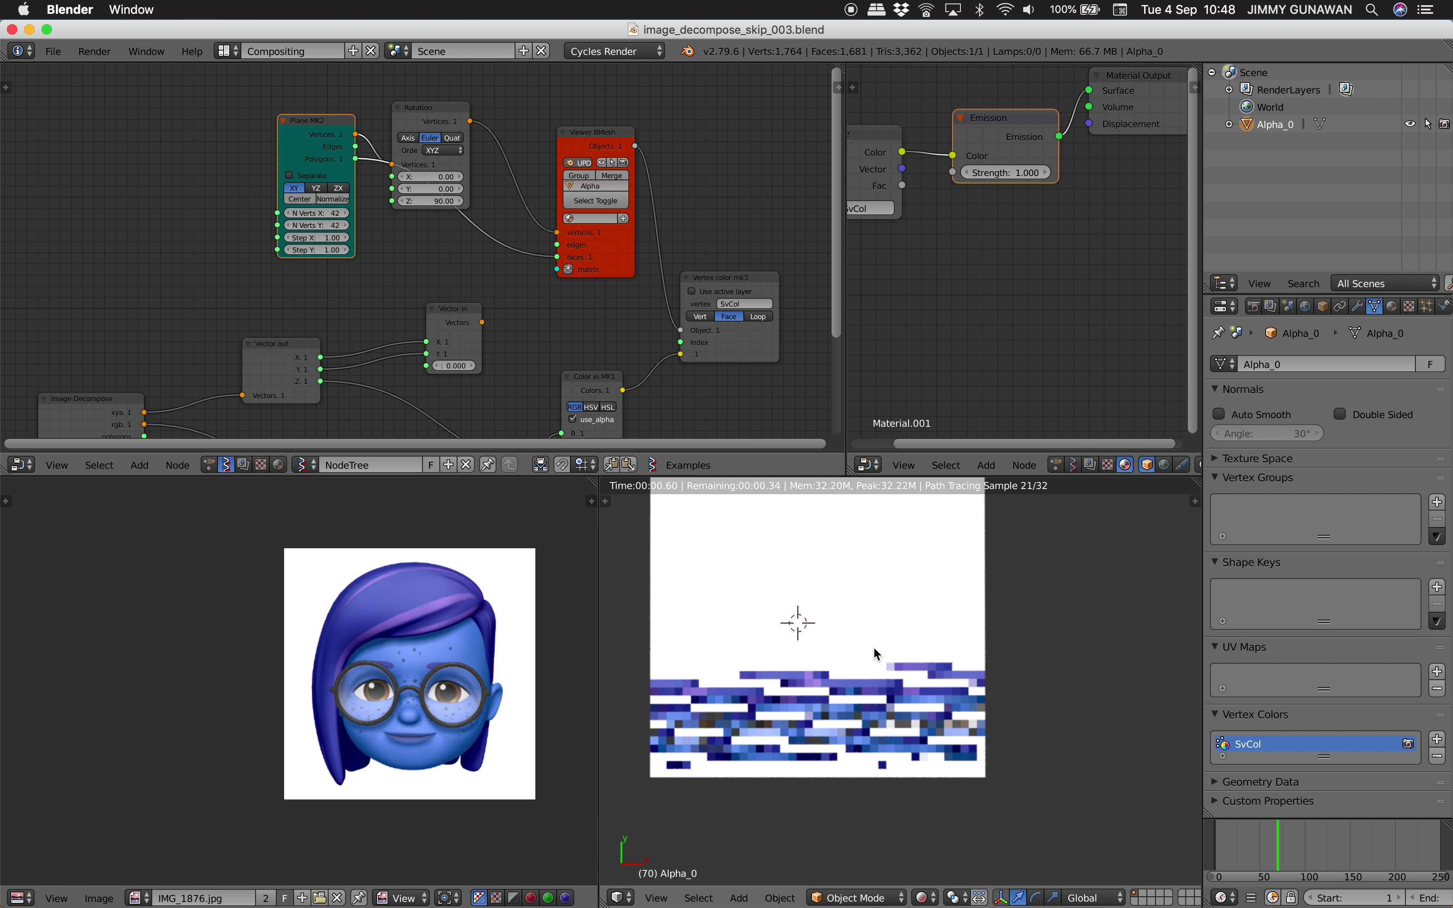
- Set Plane MK2's N Verts X and N Verts Y to 20 and step both down to 11 to test the color alignment
text(20)
key(Return)
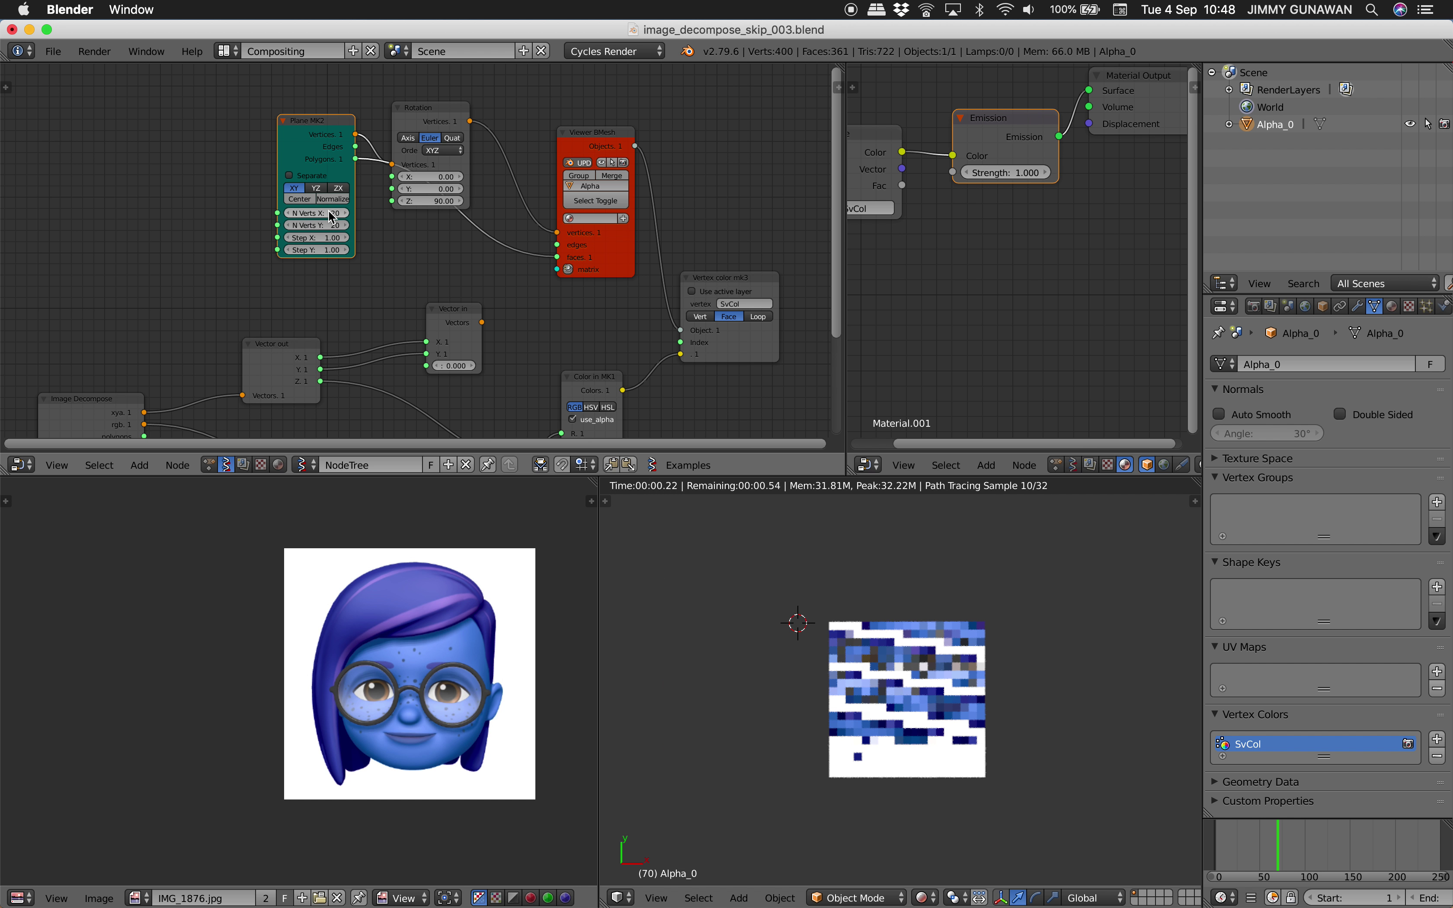
drag(302, 219, 291, 217)
click(289, 225)
click(289, 213)
click(289, 226)
click(289, 213)
click(289, 225)
scroll(872, 663, up, 4)
scroll(872, 663, up, 1)
shift+middle_drag(872, 663, 779, 542)
click(289, 225)
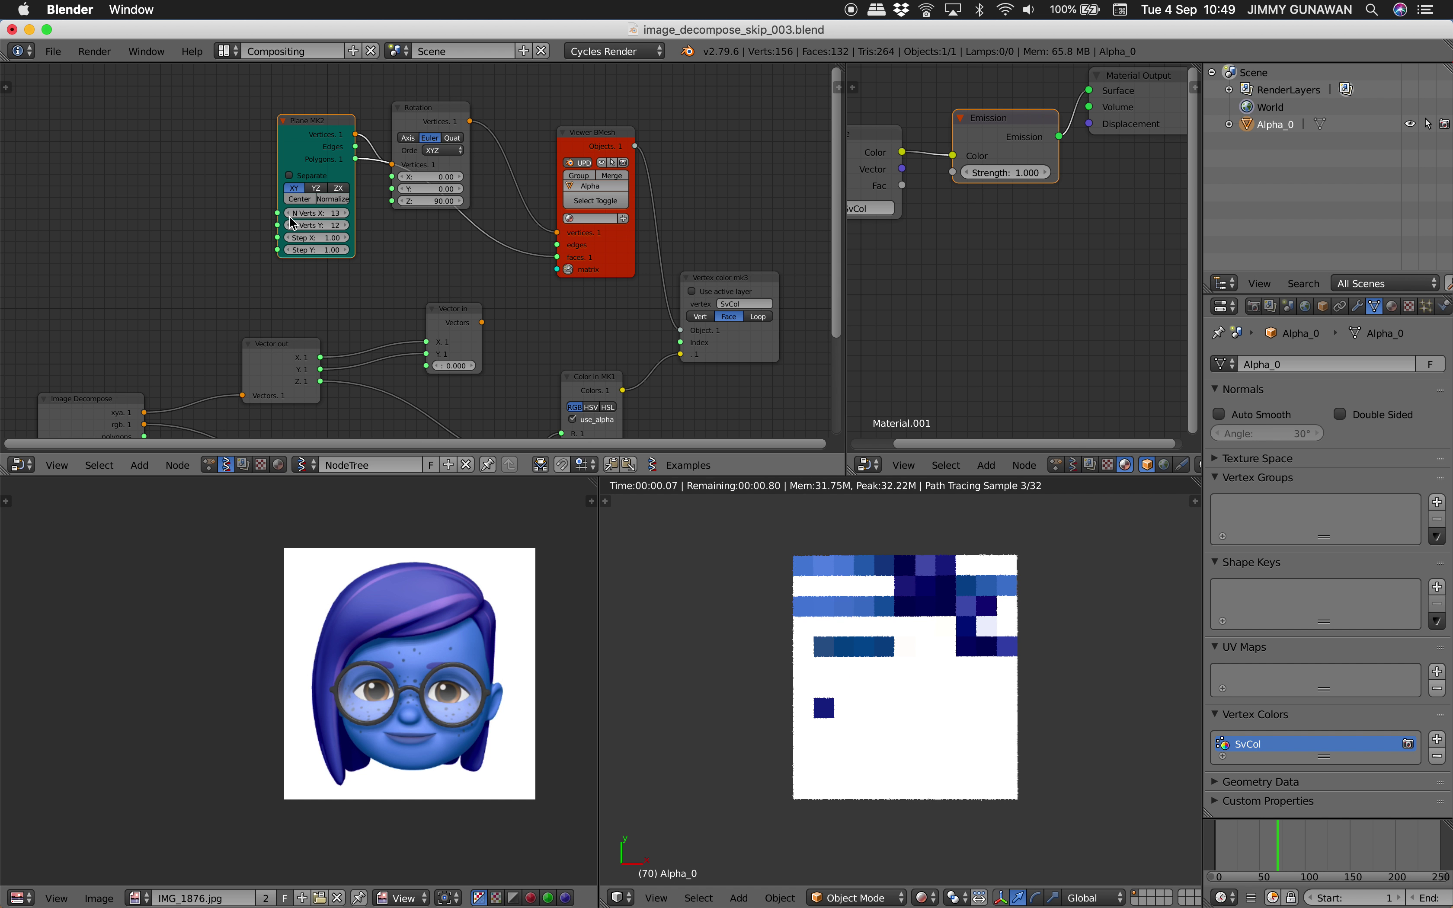
click(288, 213)
click(286, 224)
click(286, 213)
click(287, 226)
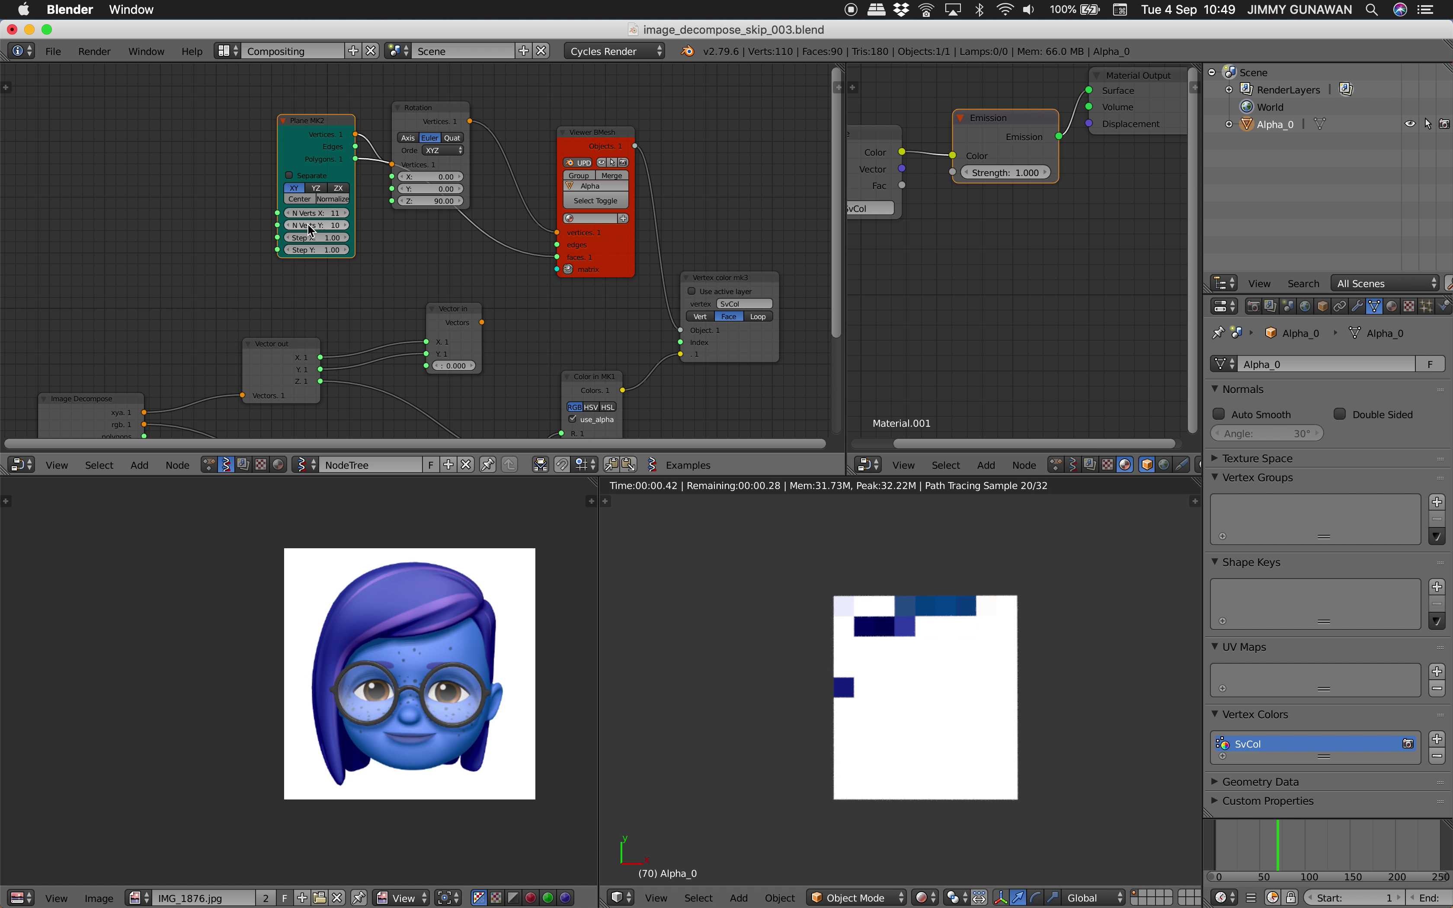
click(346, 225)
- Add an Integer node beside Plane MK2
key(alt+space)
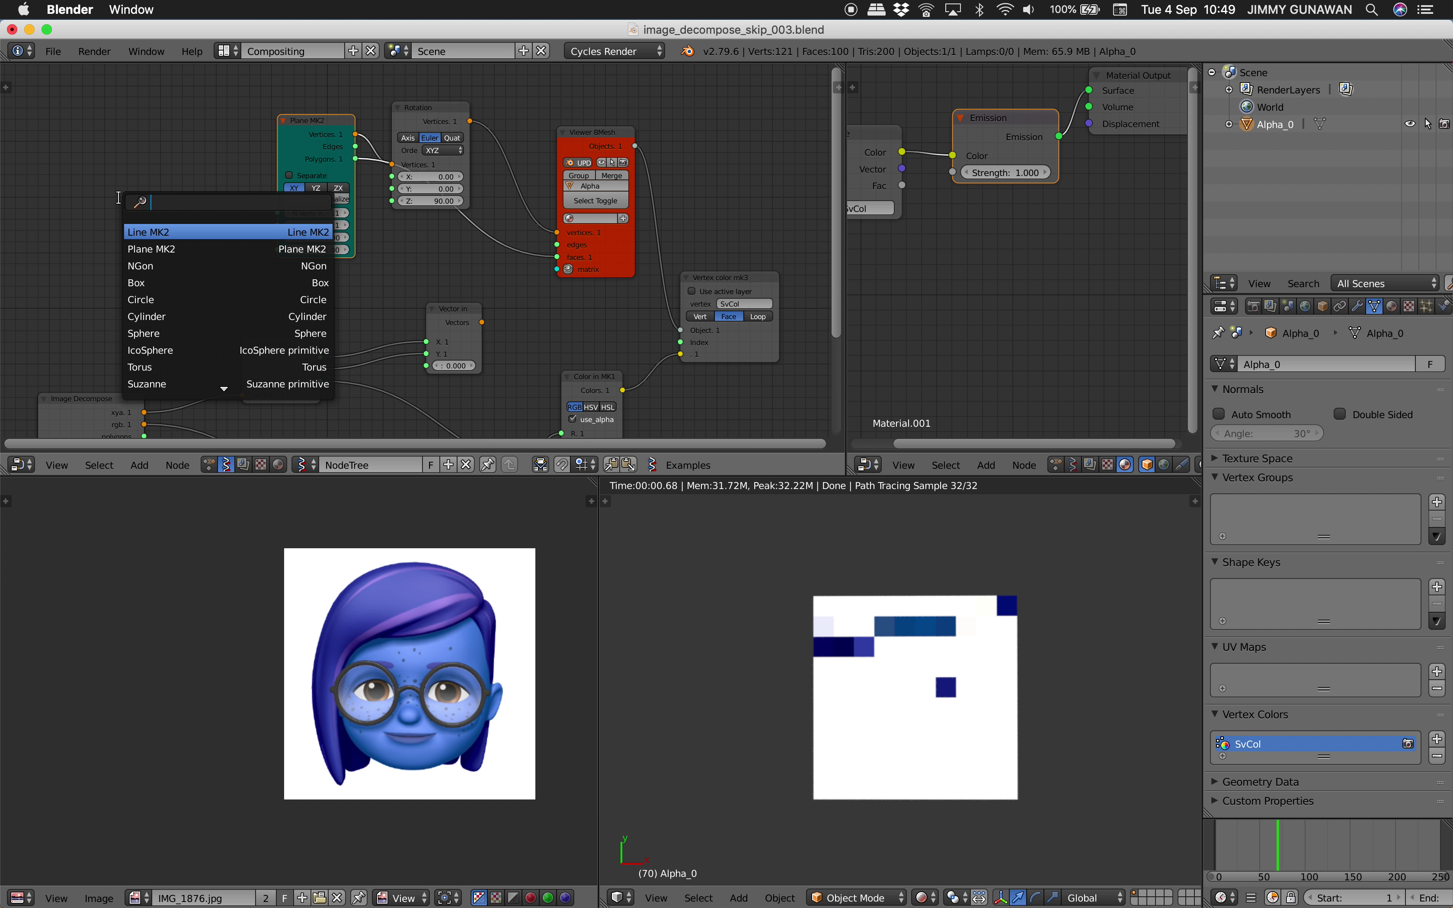
text(int)
key(Down)
key(Down)
key(Down)
key(Down)
key(Down)
key(Down)
key(Return)
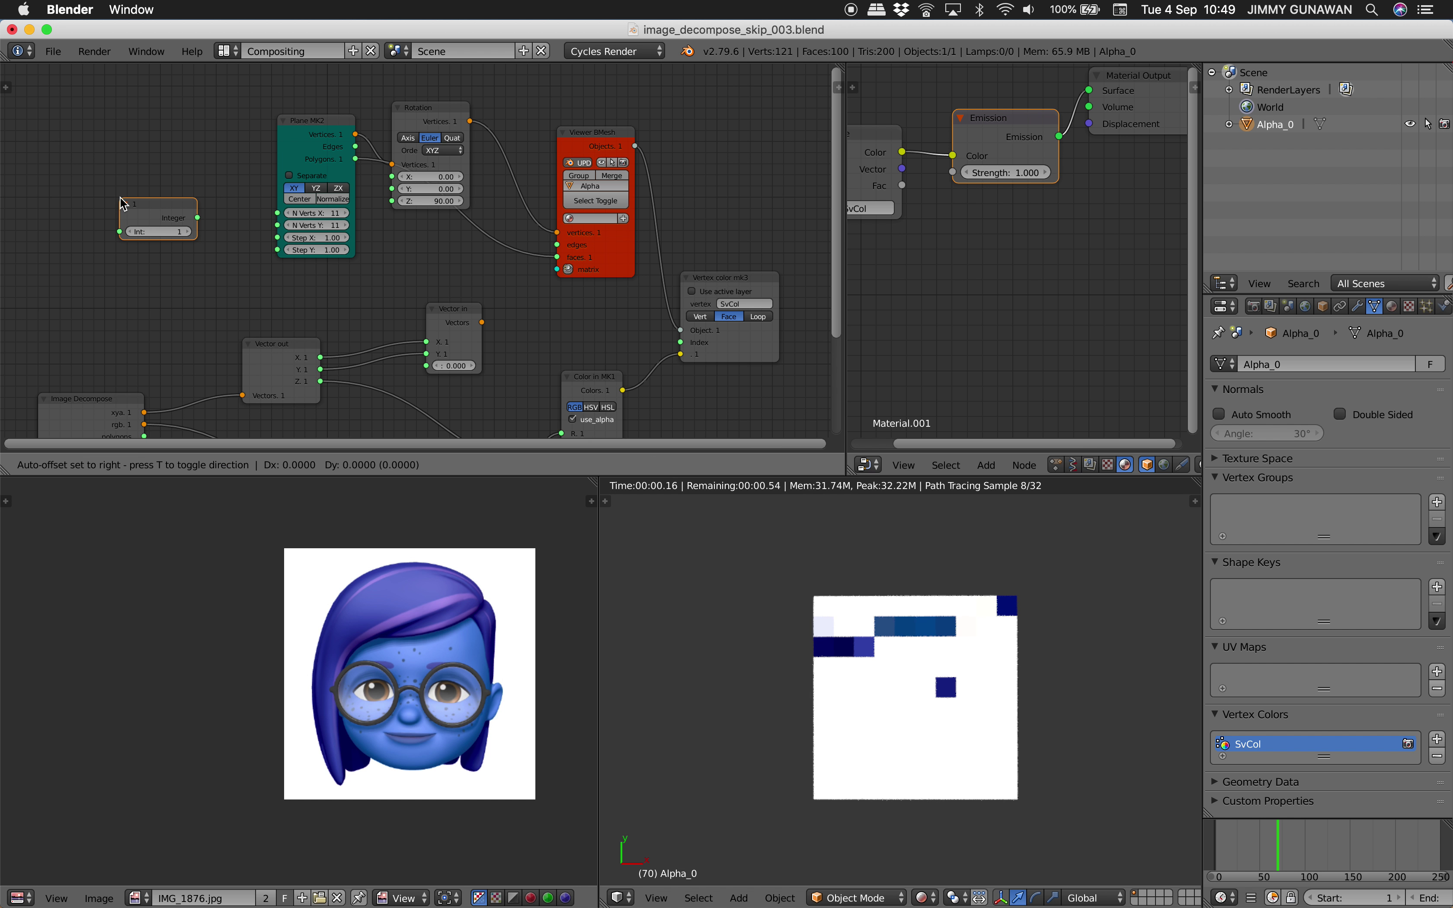
key(ctrl+s)
click(123, 203)
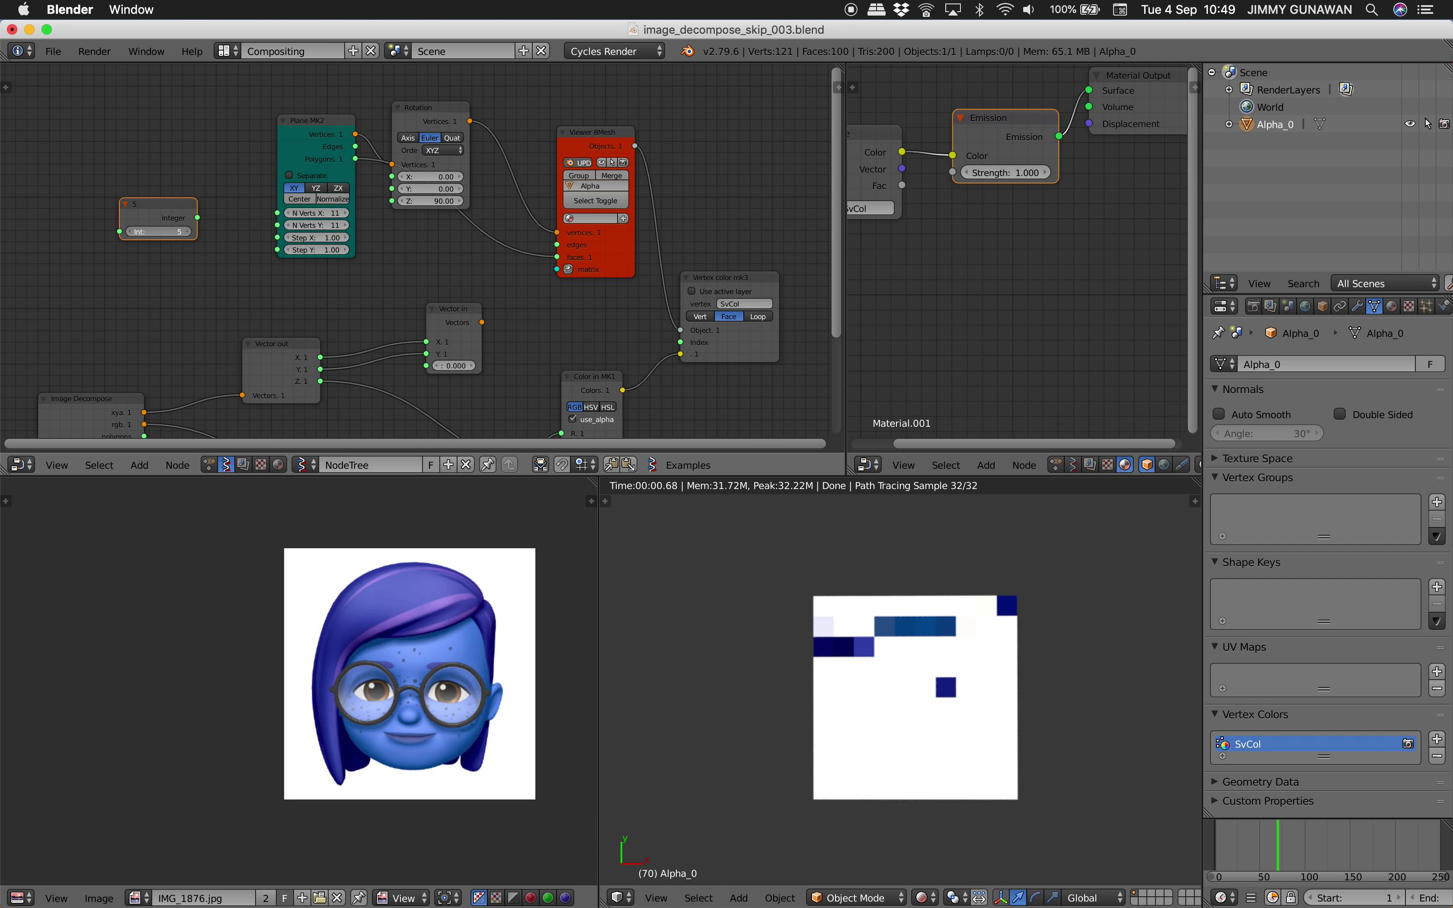
- Drive Plane MK2's N Verts X and N Verts Y from the Integer node and raise its value to 25
drag(198, 218, 277, 225)
click(186, 232)
click(186, 232)
click(186, 232)
click(186, 232)
click(186, 232)
click(186, 232)
click(186, 232)
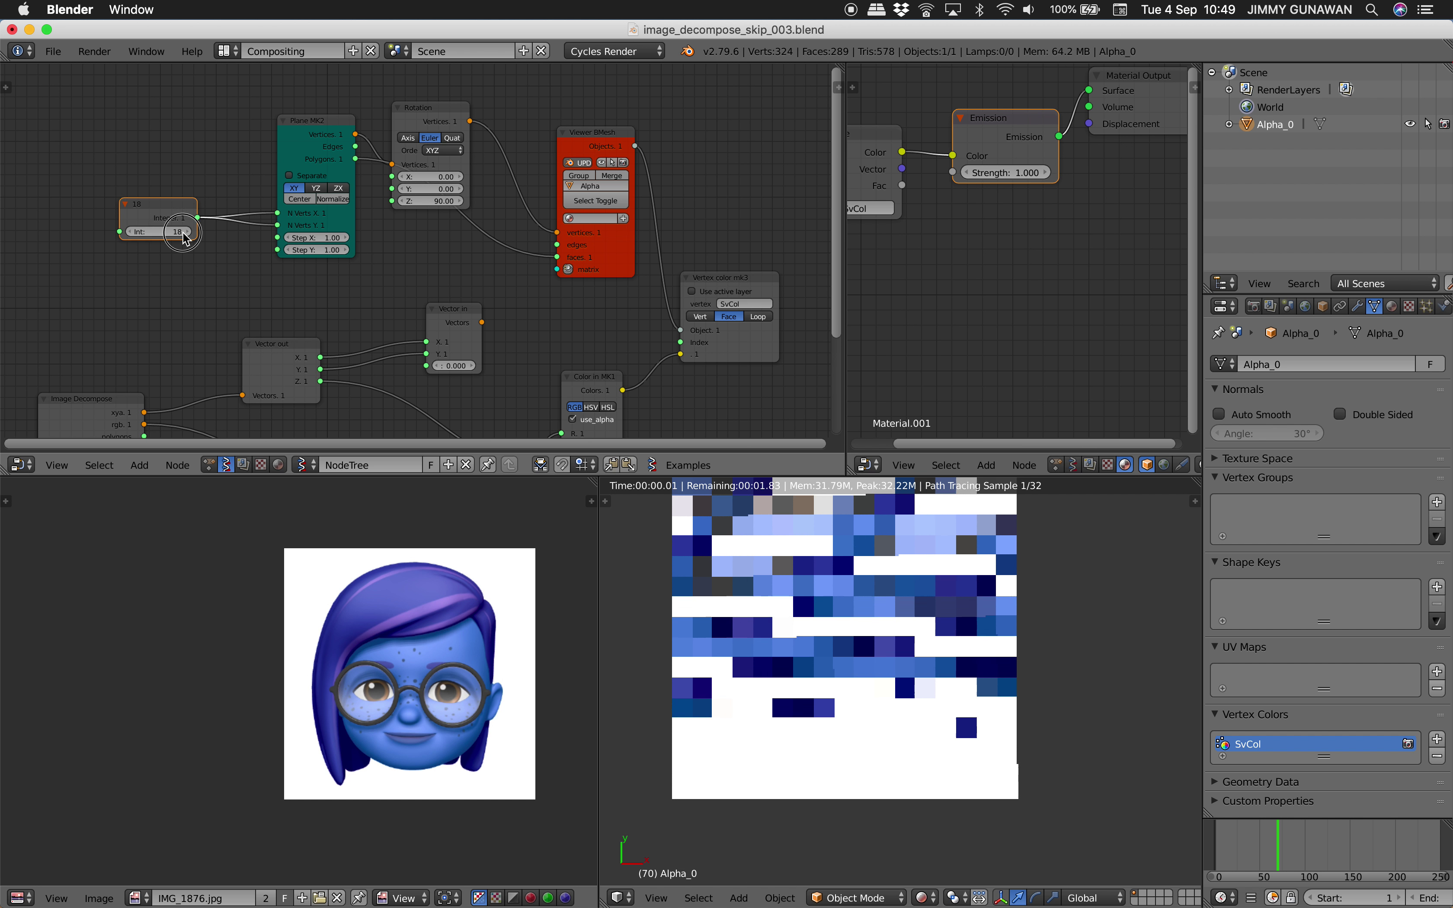
click(186, 232)
drag(188, 232, 210, 232)
click(188, 233)
click(187, 233)
click(187, 233)
click(130, 231)
- Compare the pixelated mesh in the 3D viewport with the source image and review the node tree
shift+middle_drag(917, 626, 857, 681)
click(981, 692)
shift+middle_drag(986, 679, 973, 689)
scroll(963, 692, down, 3)
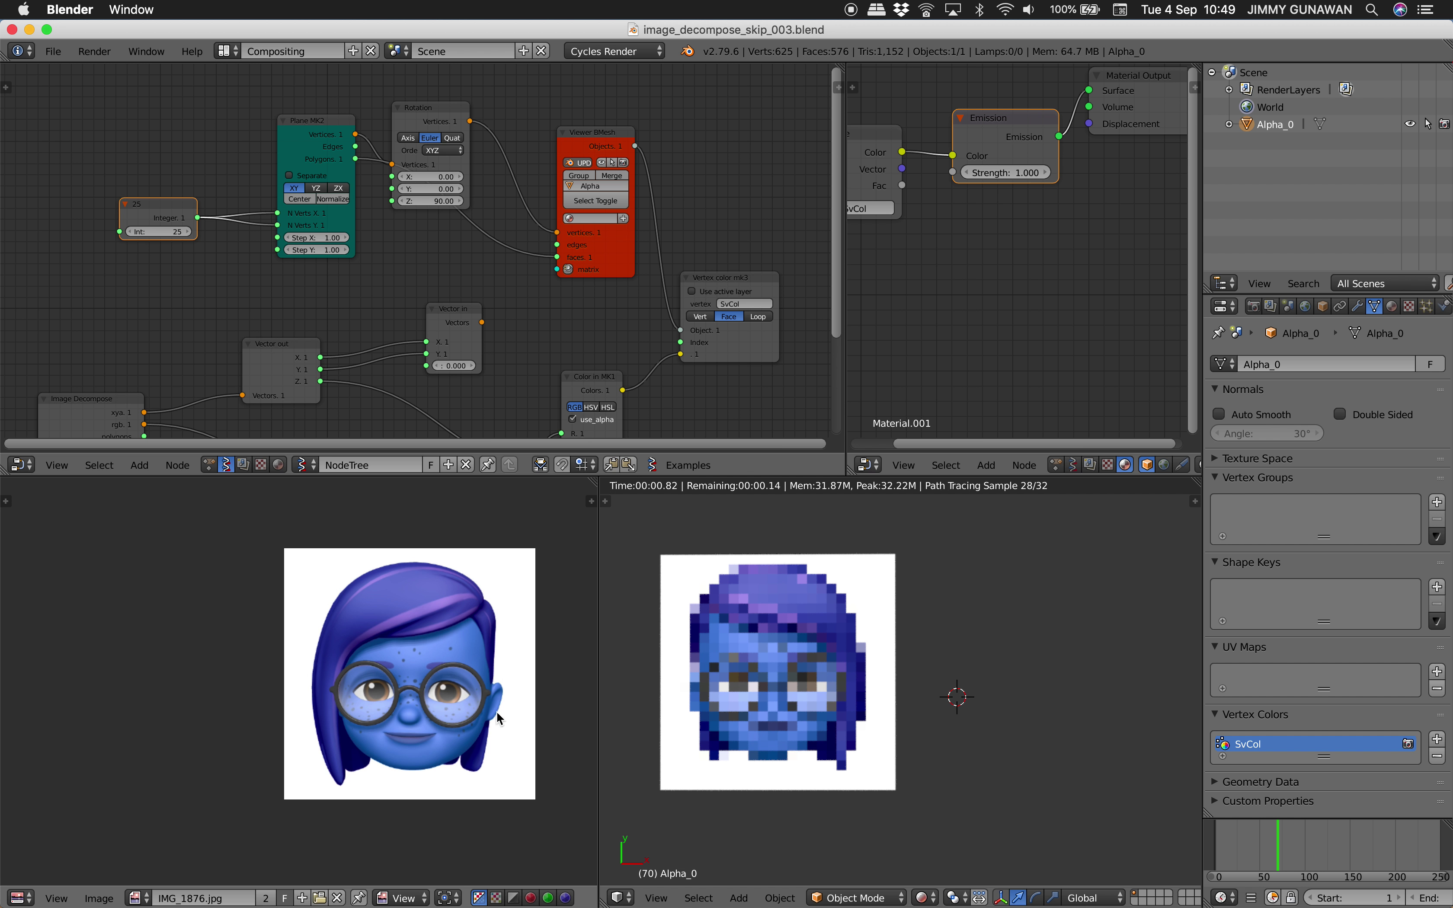
scroll(802, 680, up, 2)
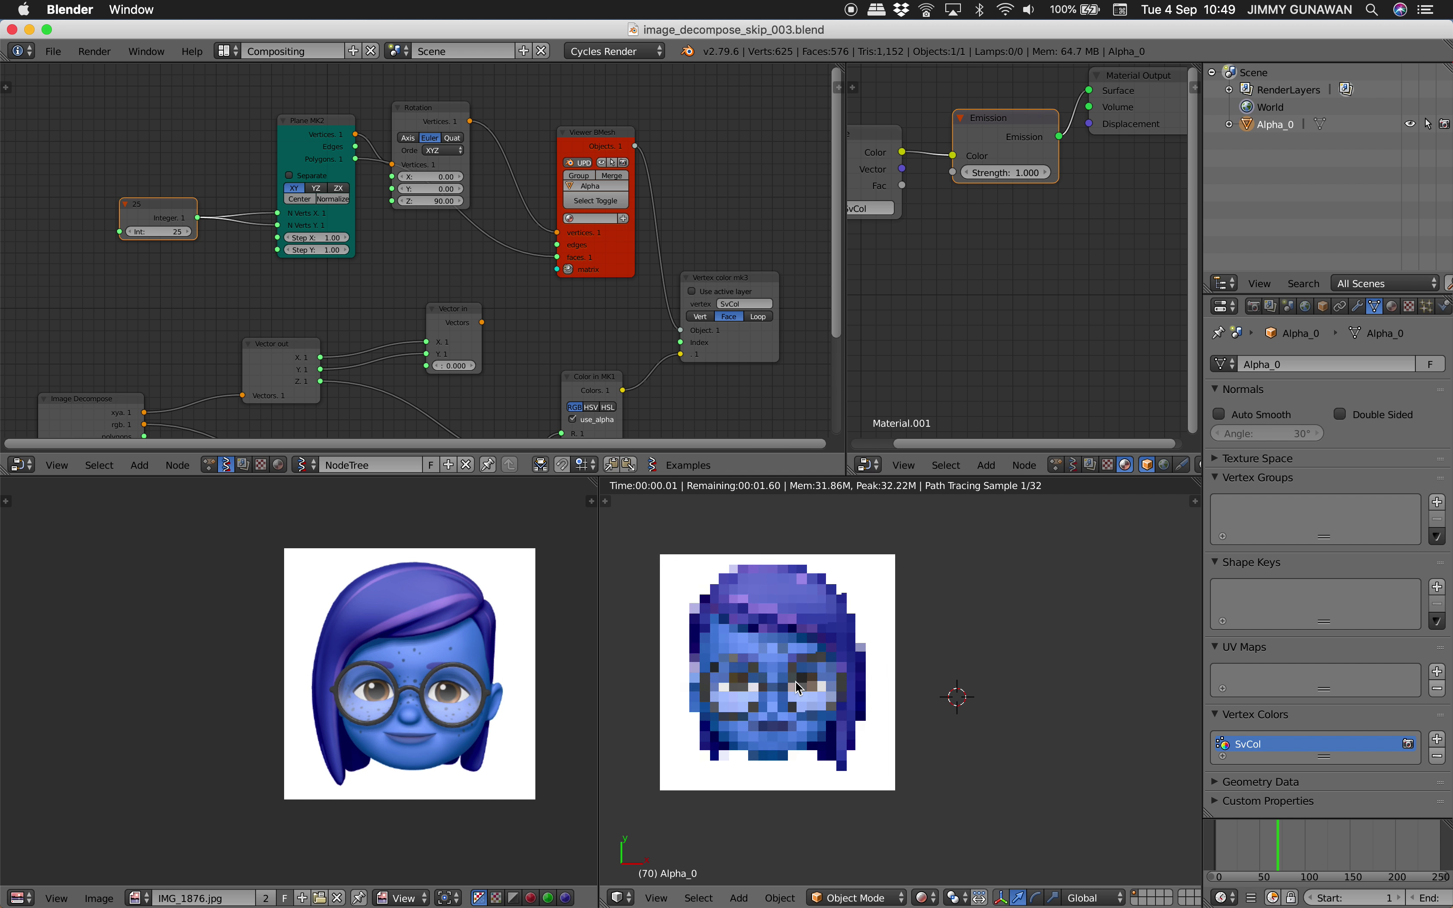
scroll(455, 654, up, 1)
scroll(455, 654, down, 1)
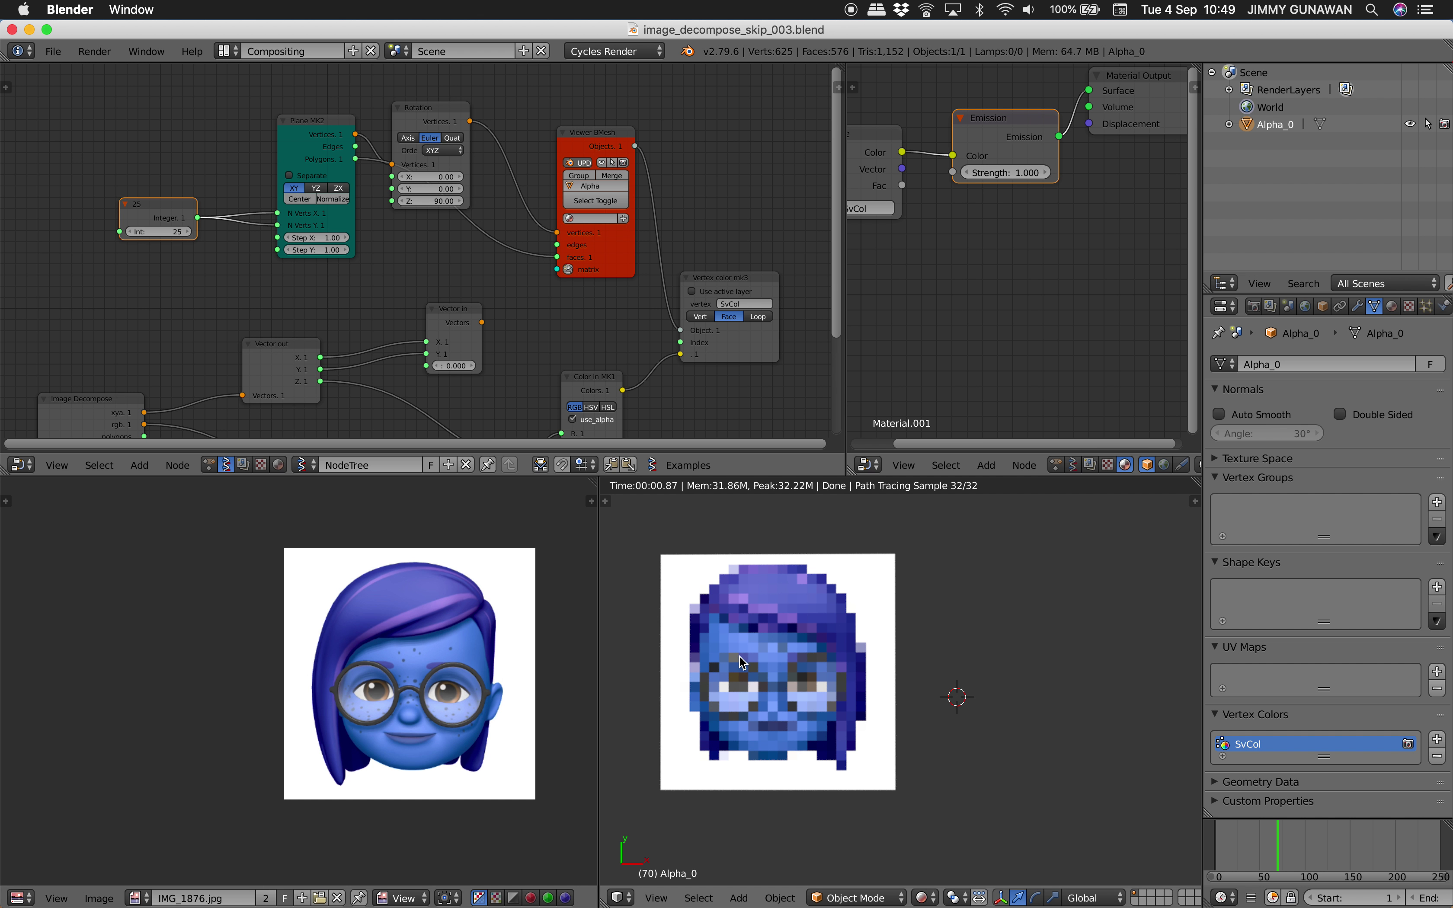
scroll(742, 638, up, 1)
scroll(741, 638, down, 2)
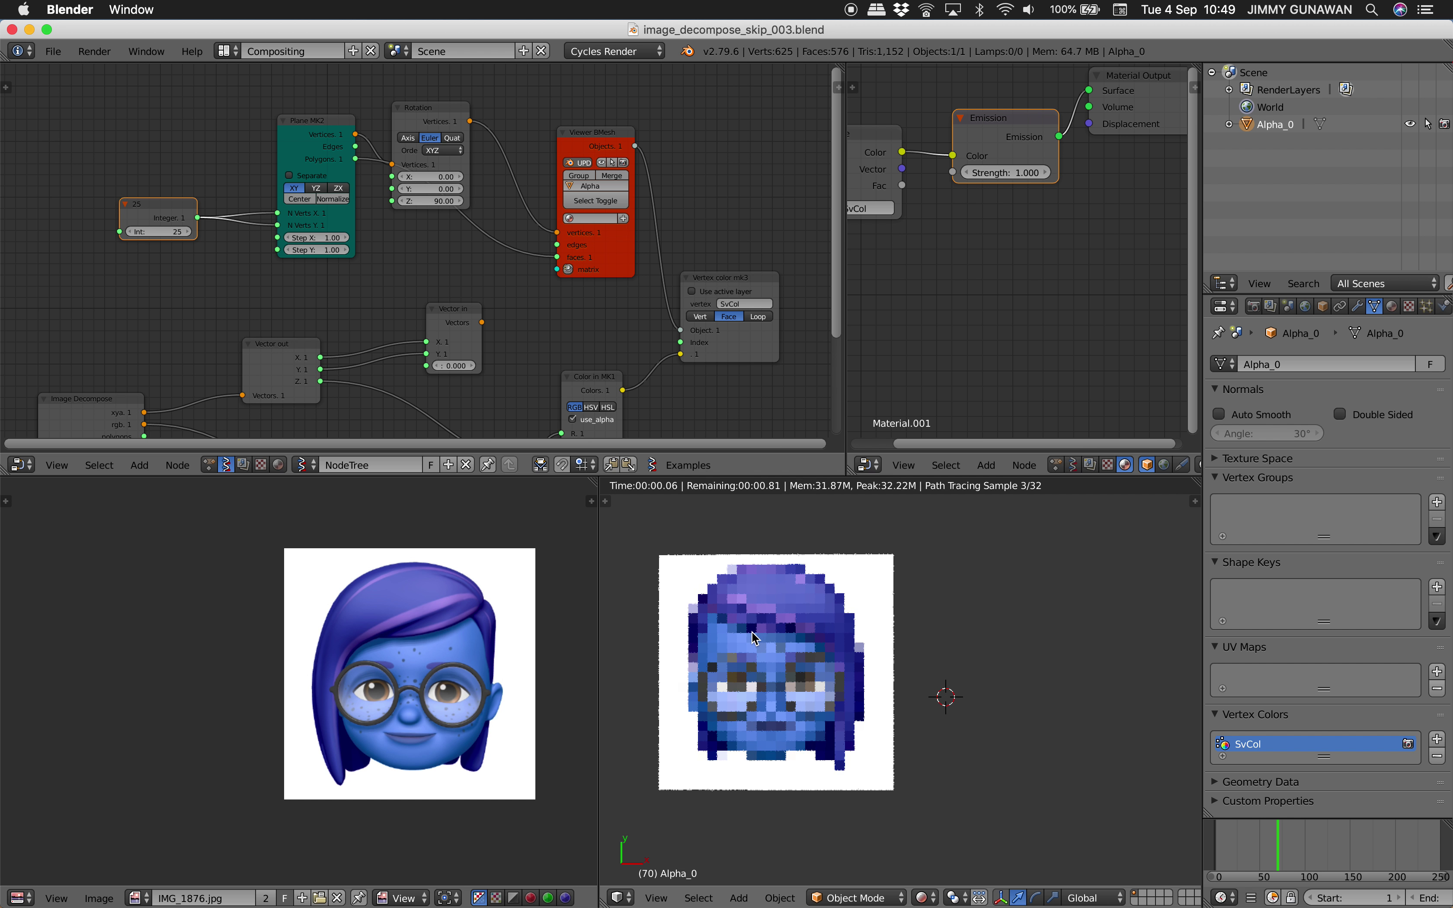
scroll(768, 641, up, 1)
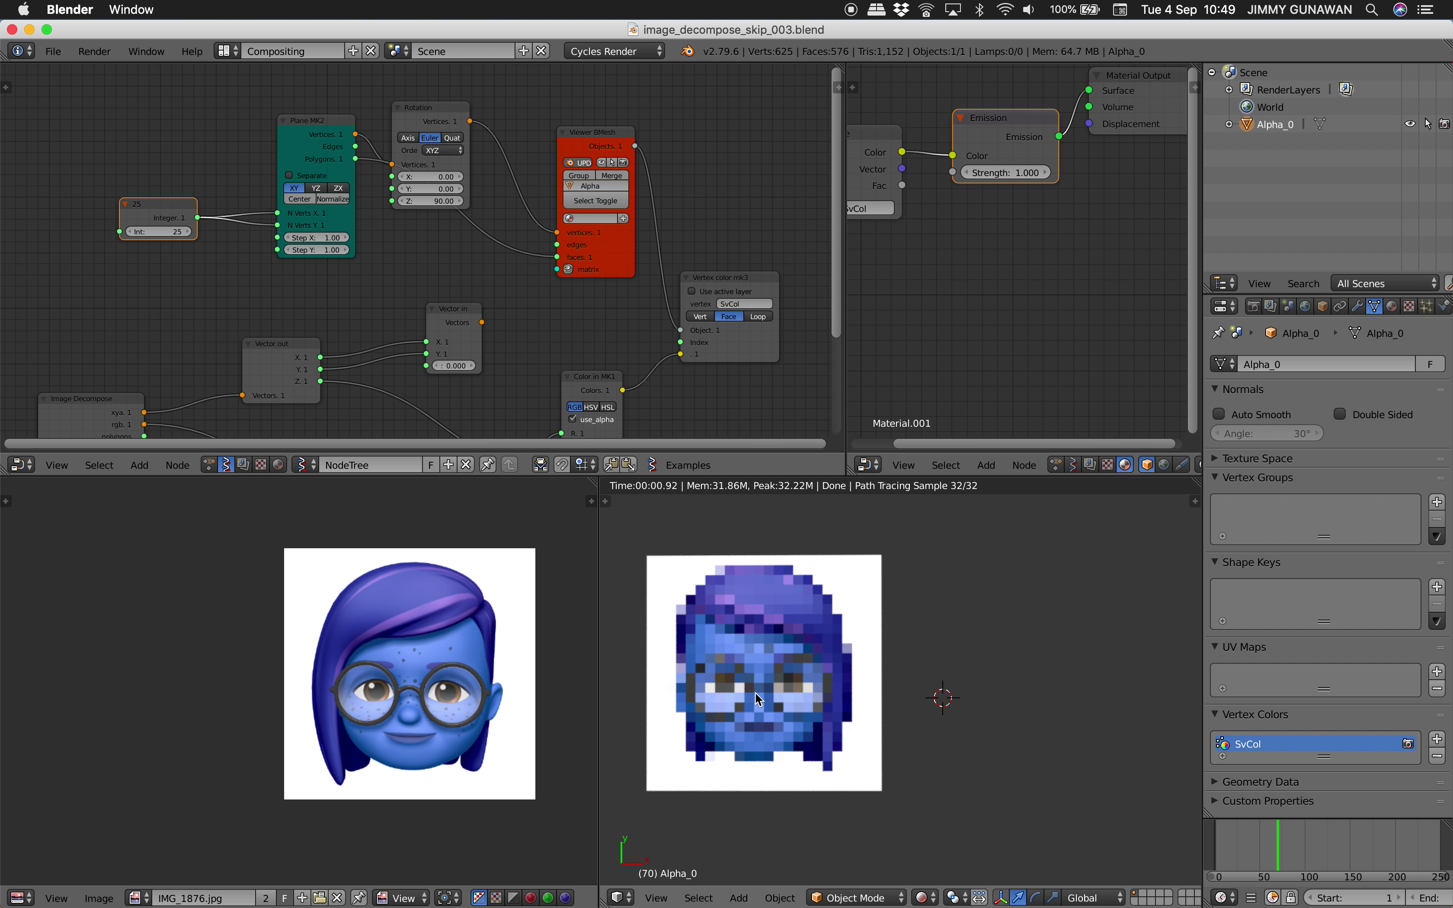
scroll(410, 651, up, 2)
scroll(408, 653, down, 2)
scroll(487, 291, down, 1)
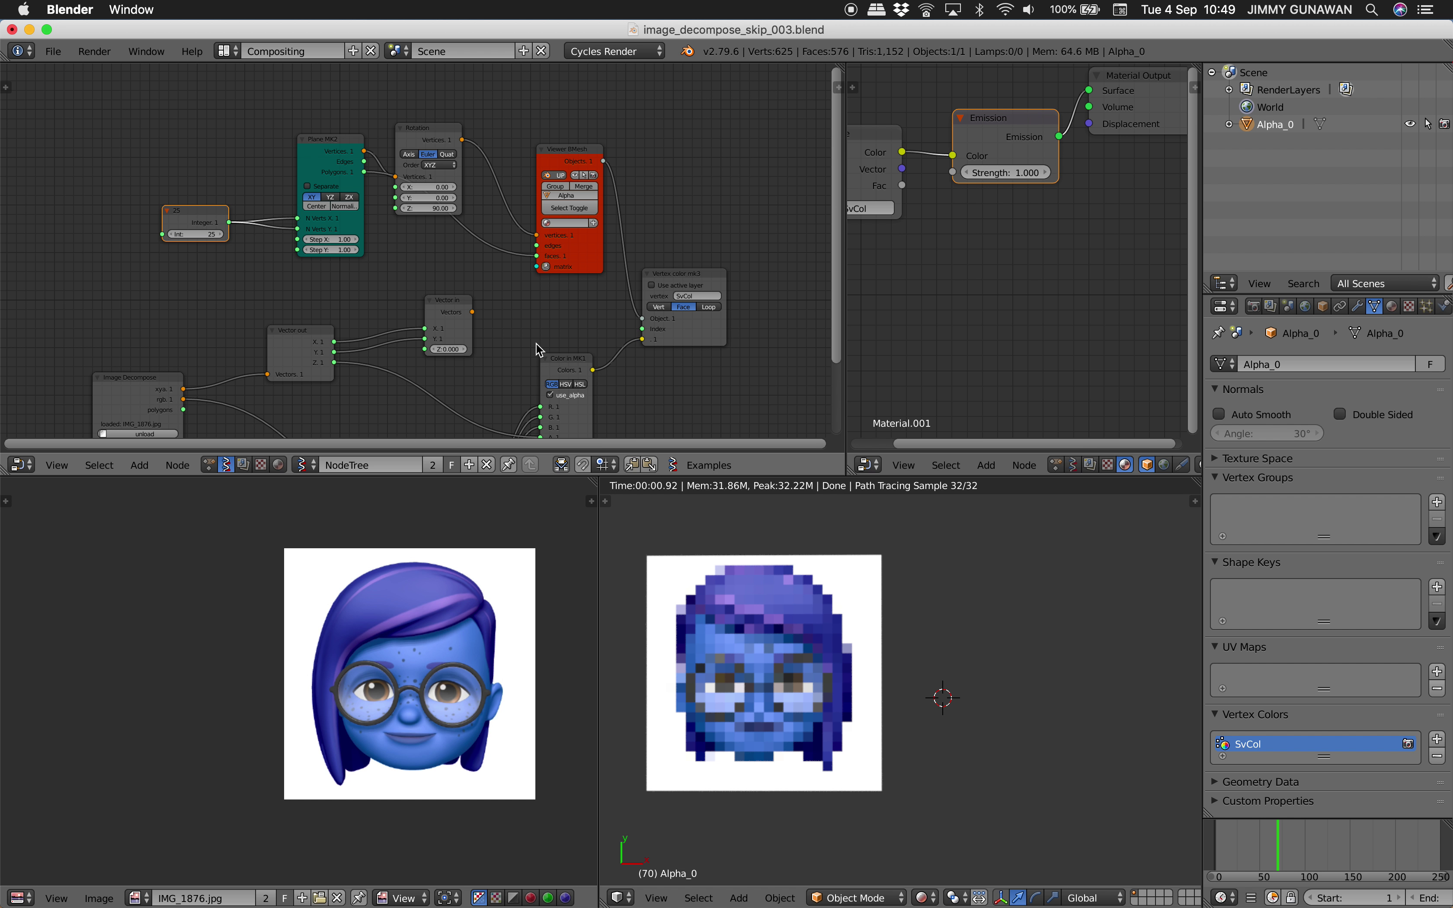
scroll(538, 346, down, 1)
- Open sv_image_decompose_018.blend from the Desktop folder
click(56, 51)
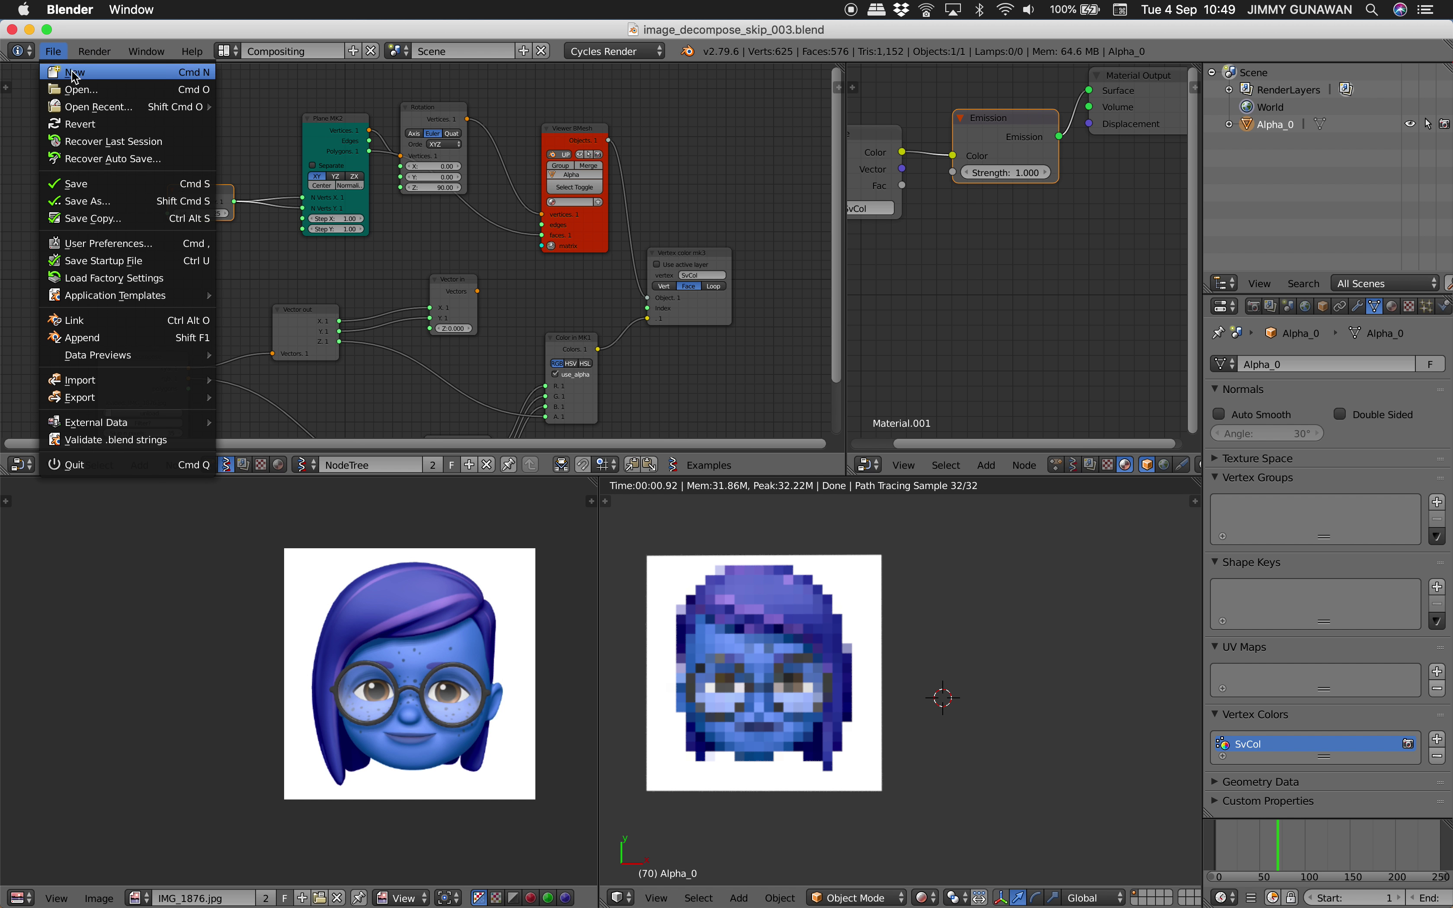
mouse_move(147, 113)
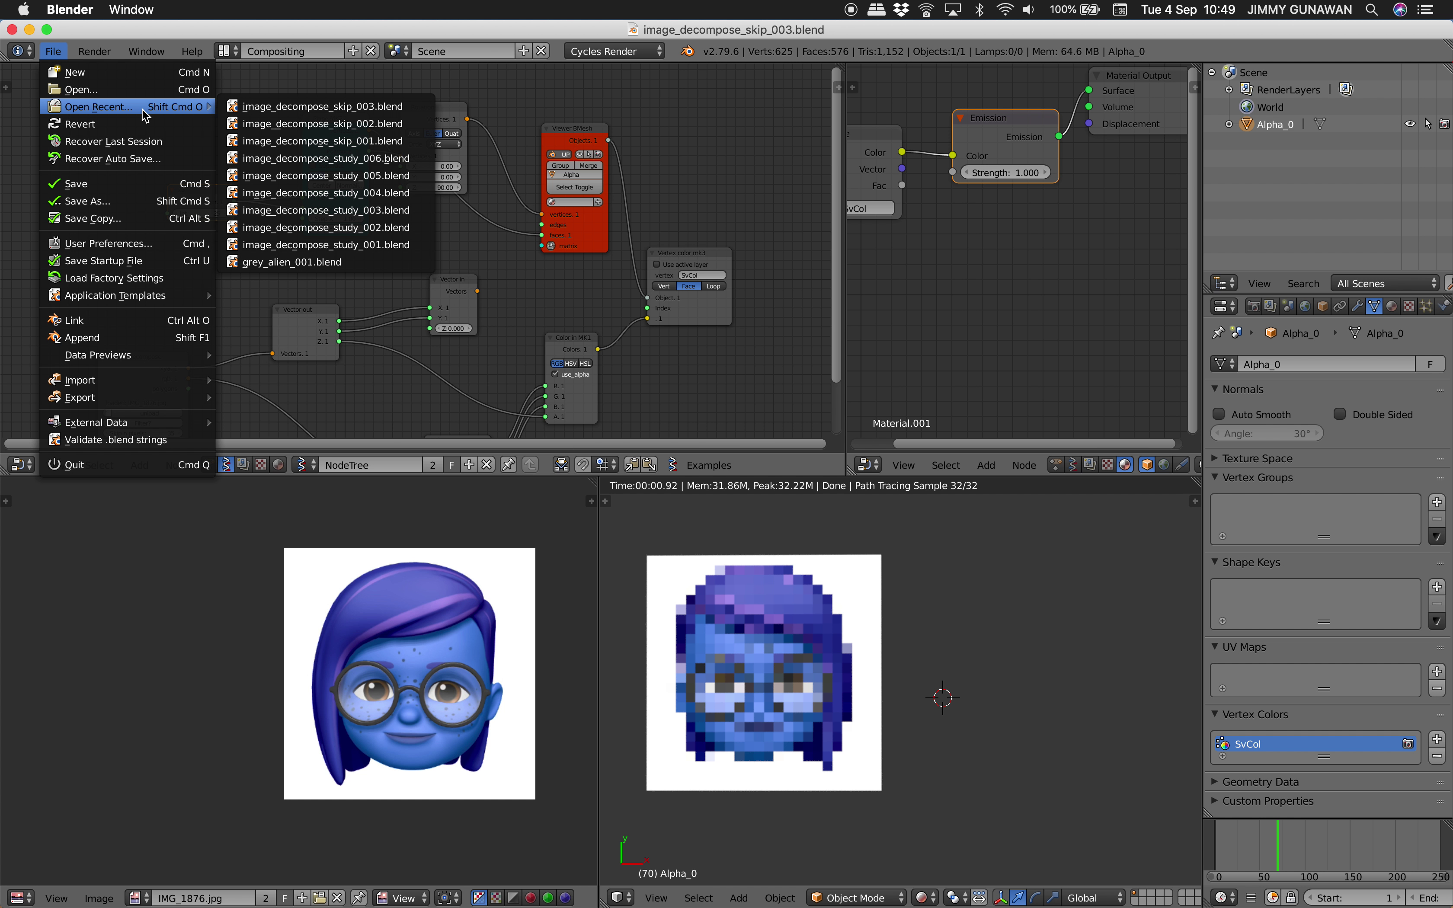
click(137, 89)
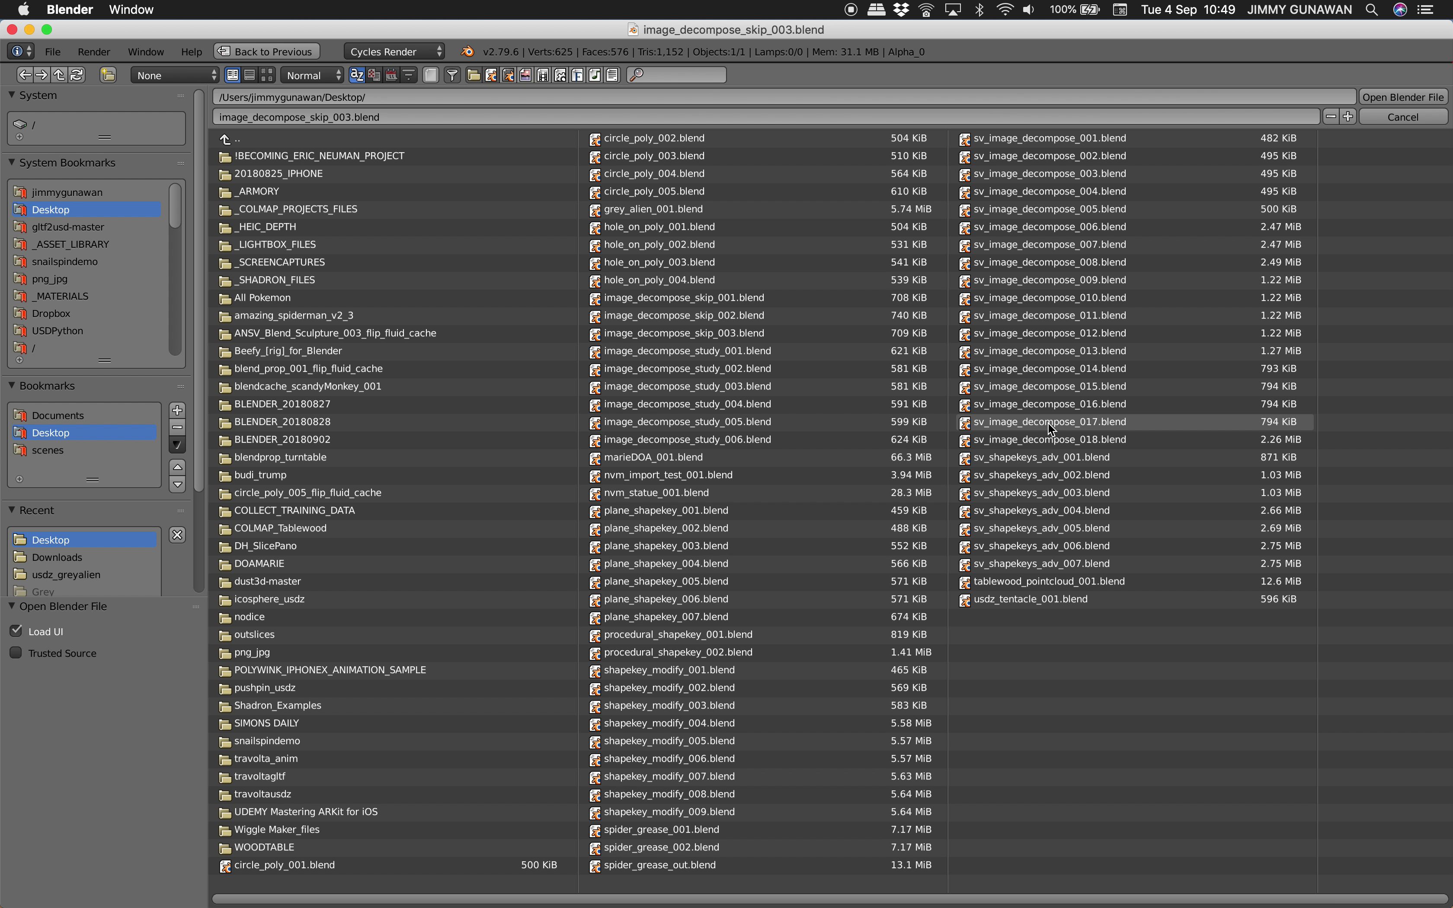
click(1060, 441)
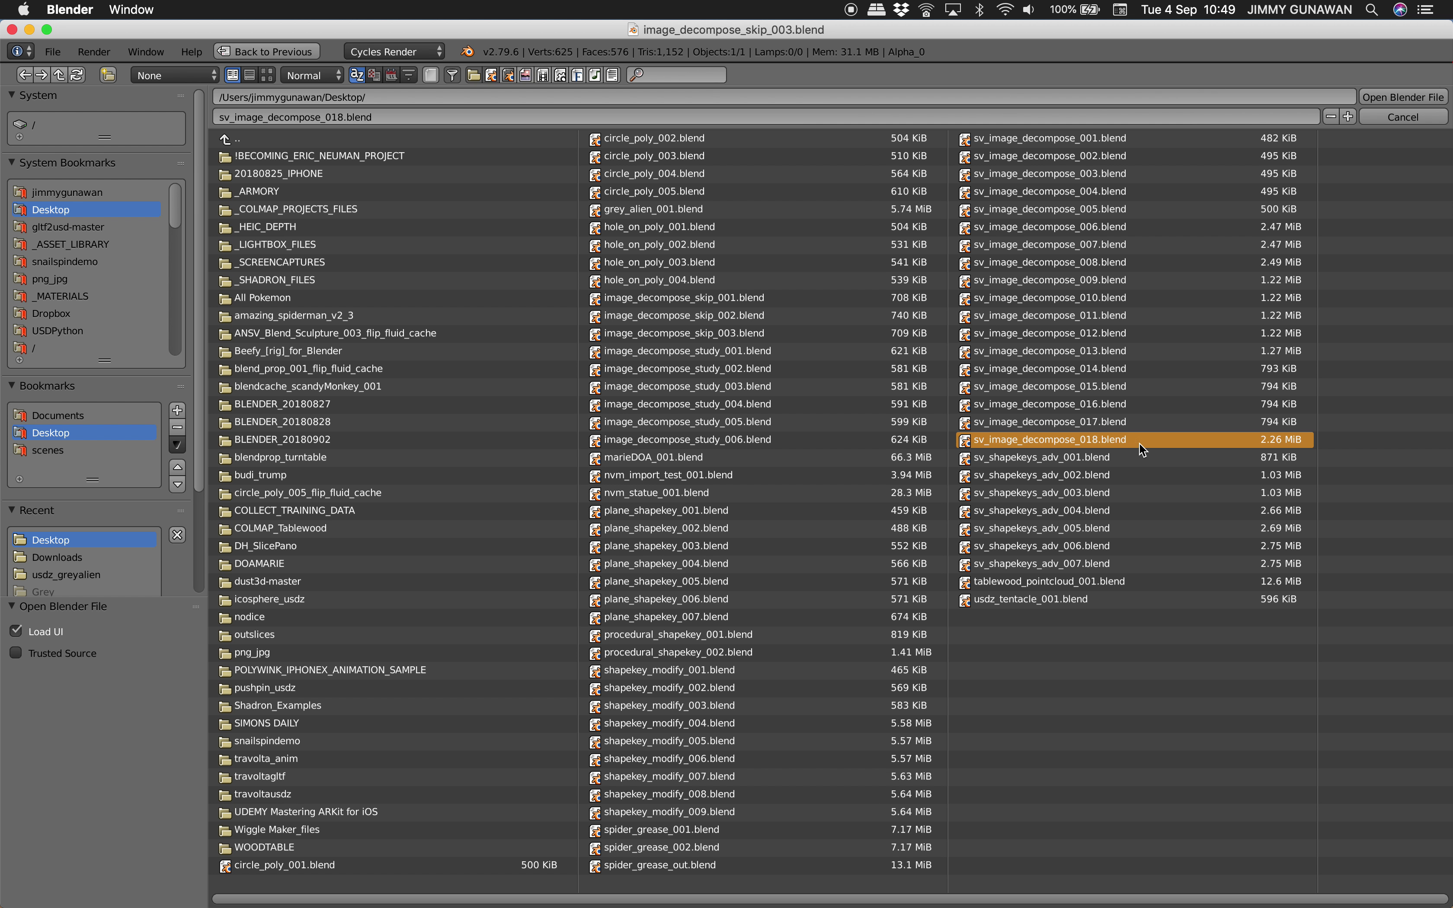
click(1387, 96)
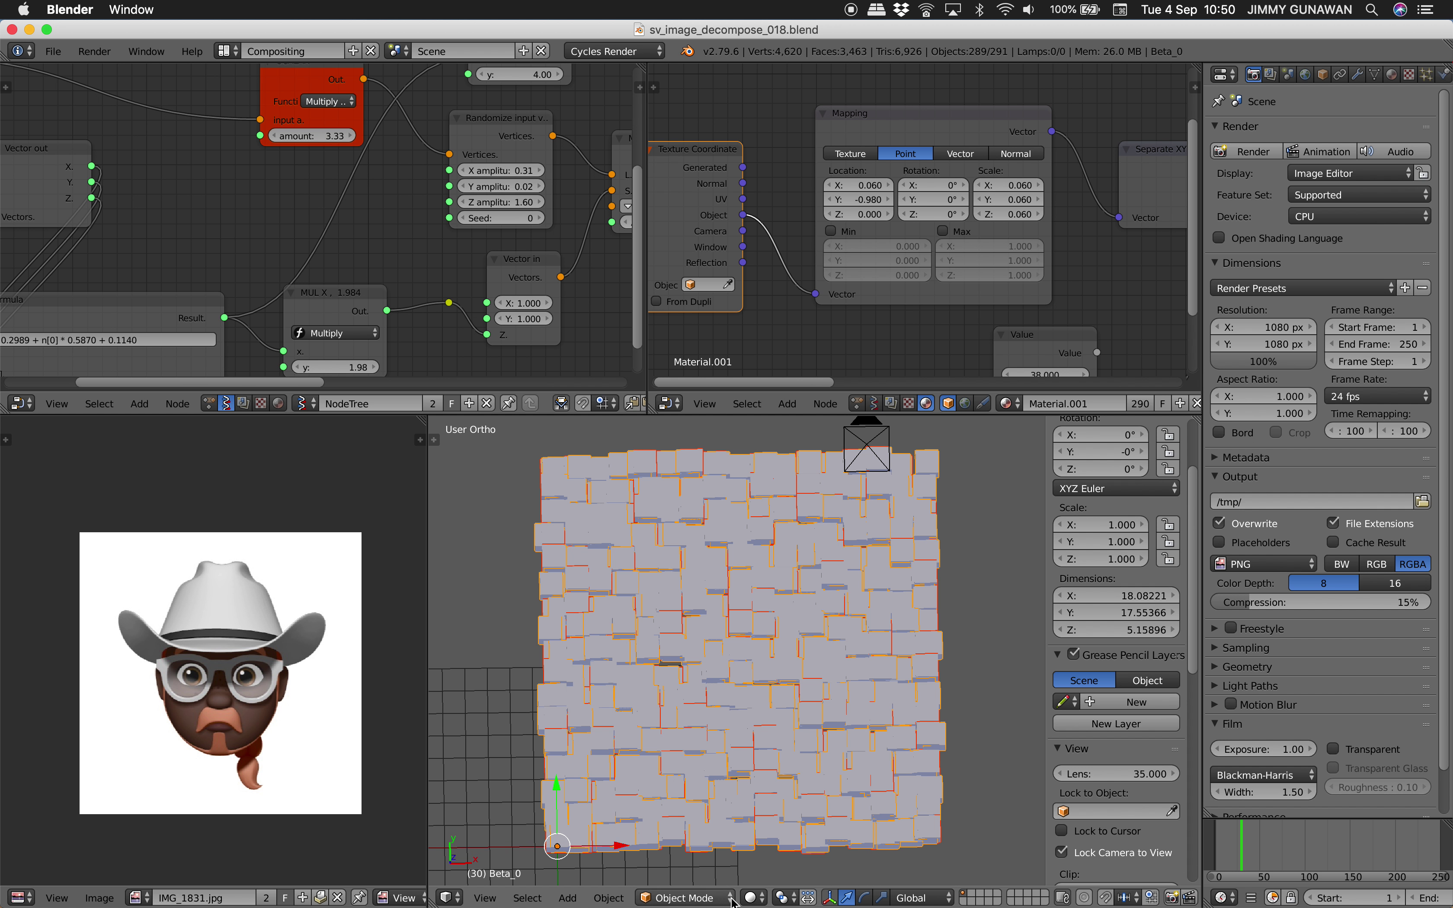
- Examine the Sverchok node tree around Image Decompose, Vector out, Formula and the scalar Multiply node
click(752, 897)
scroll(204, 235, down, 7)
middle_drag(204, 240, 384, 241)
scroll(209, 191, up, 5)
scroll(215, 156, up, 1)
scroll(475, 215, down, 1)
middle_drag(476, 215, 307, 239)
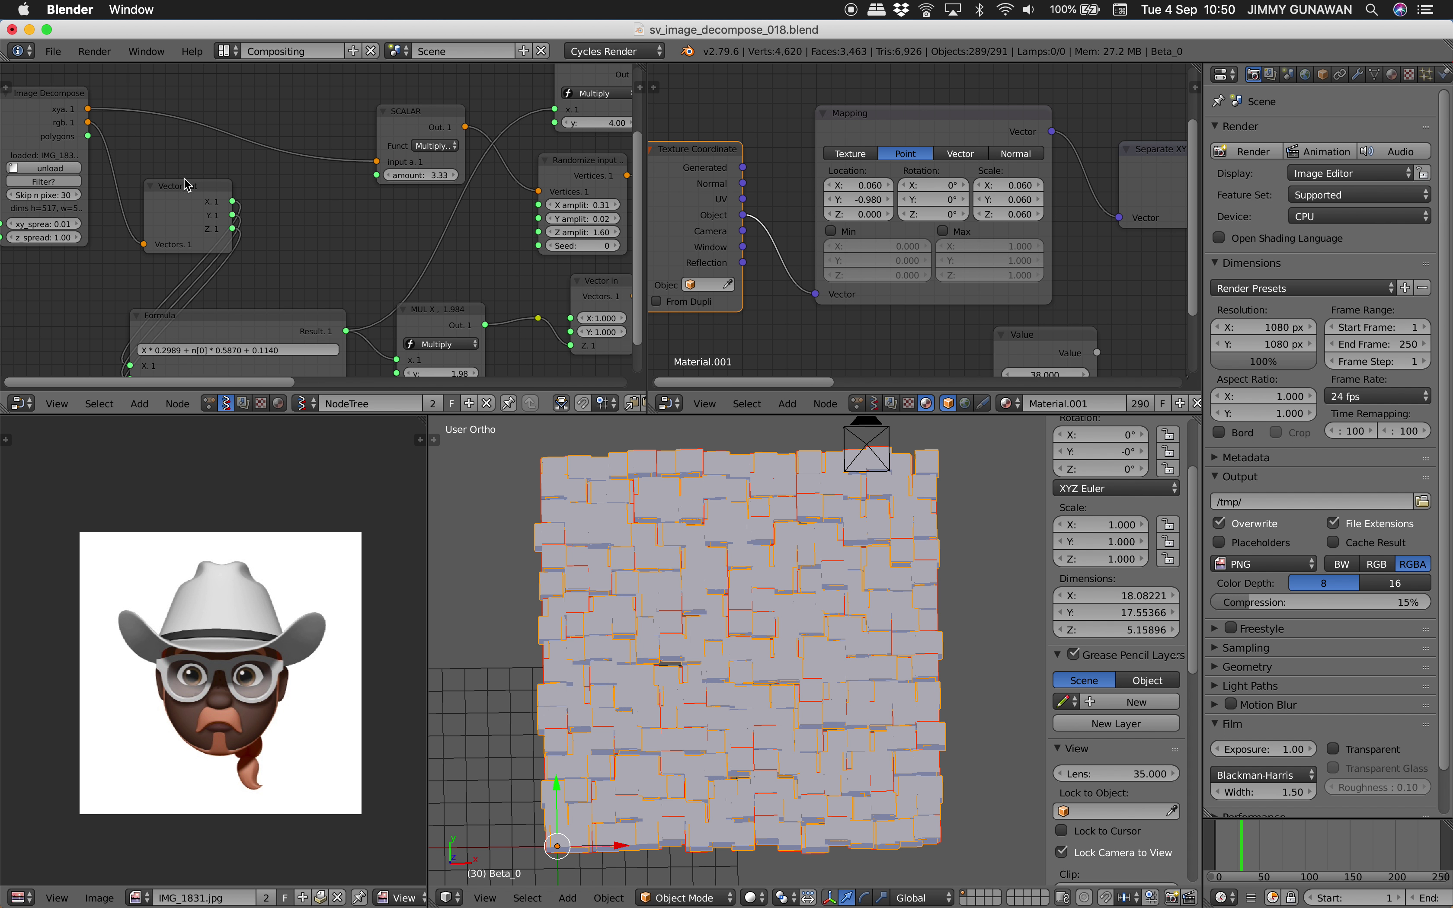
scroll(93, 156, up, 2)
middle_drag(91, 155, 237, 176)
scroll(180, 133, right, 2)
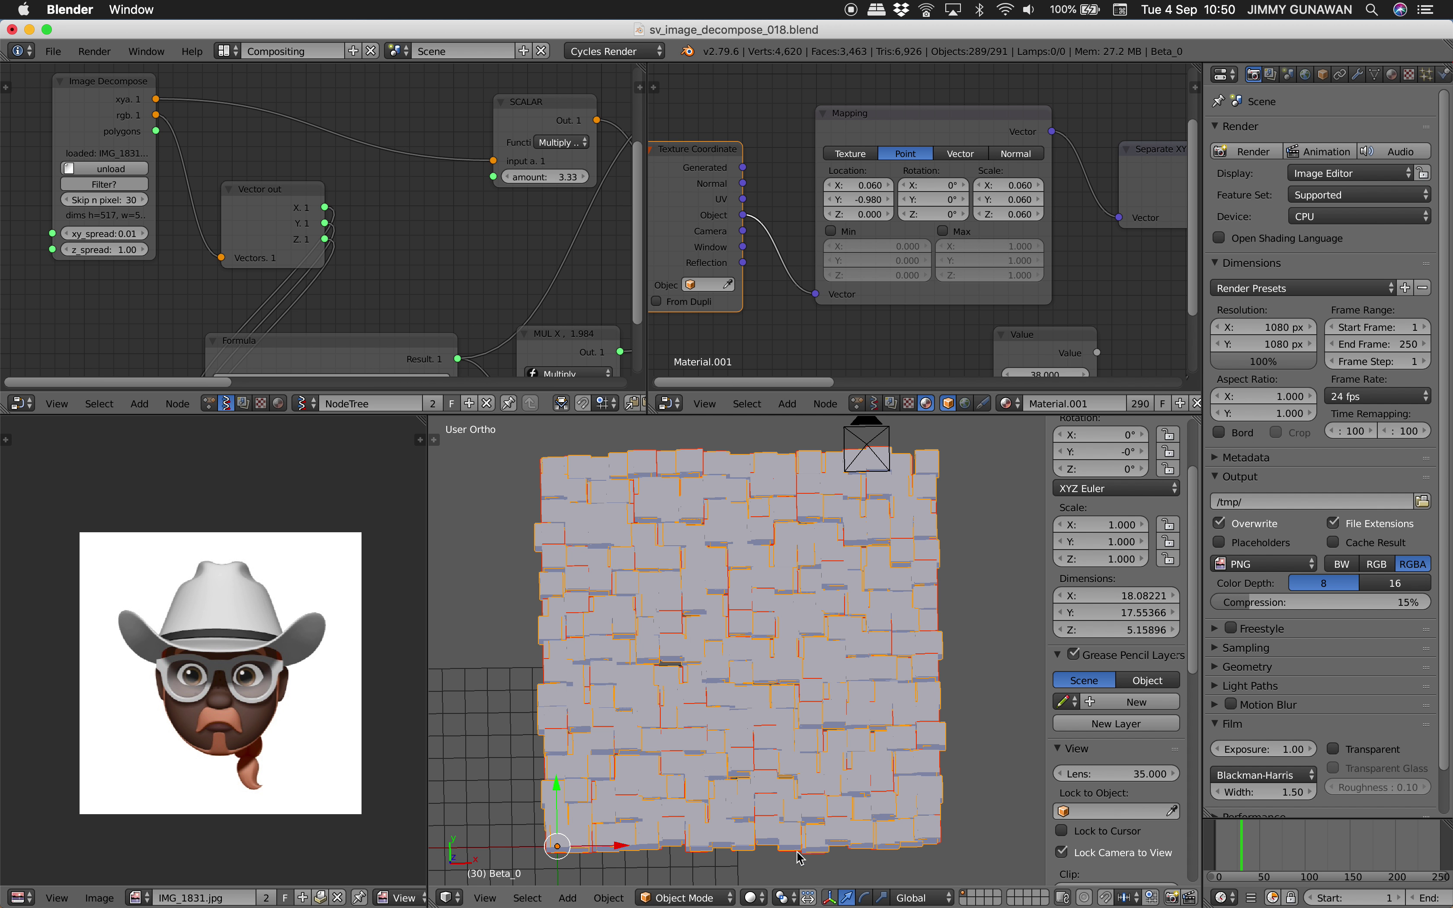
- Switch the 3D viewport's shading to Material
click(758, 897)
click(779, 801)
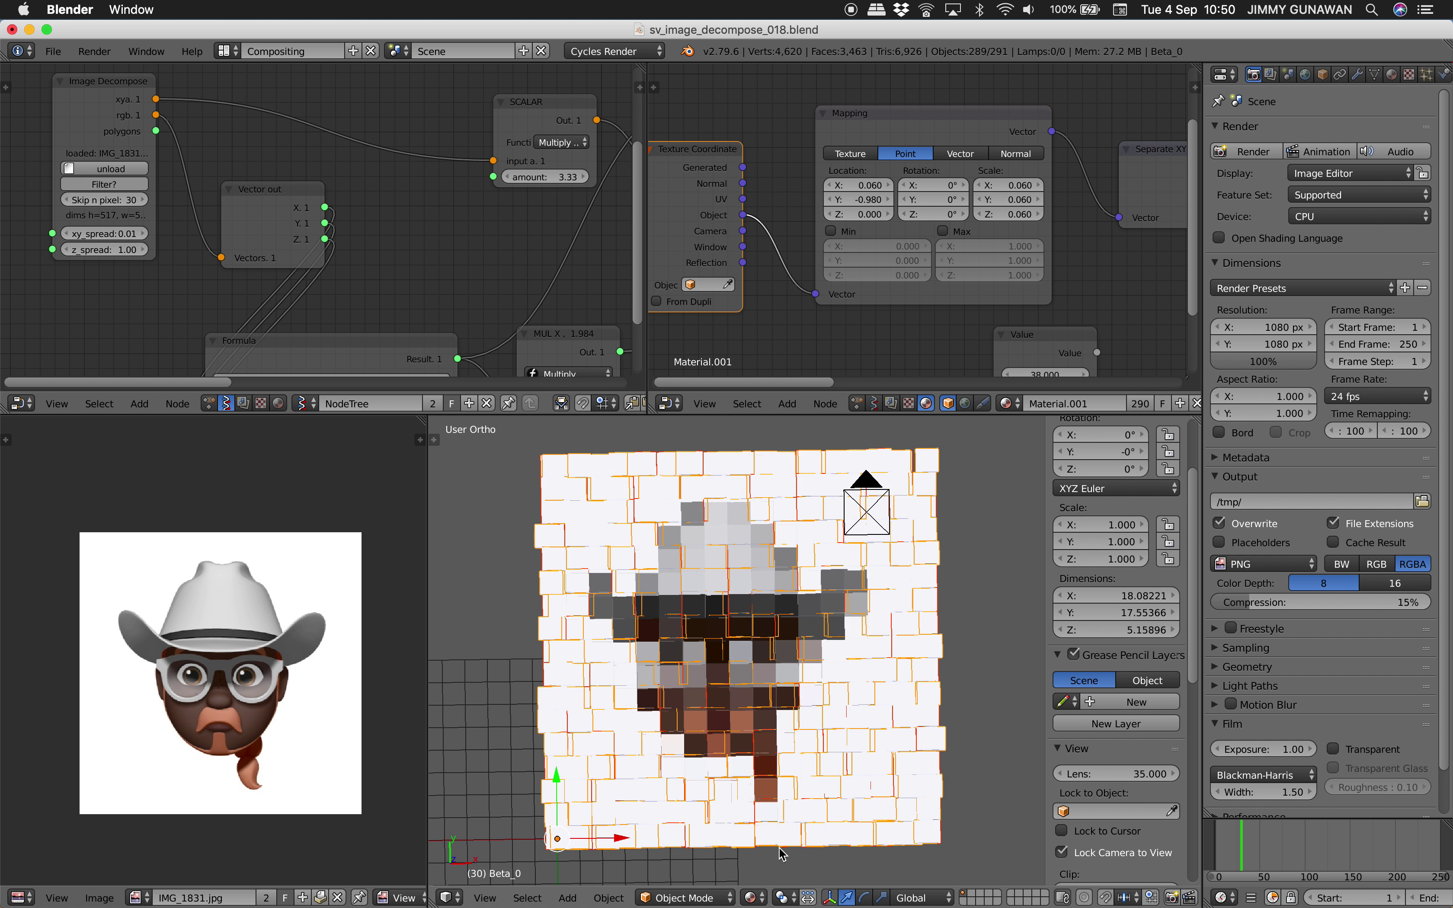
scroll(859, 334, down, 2)
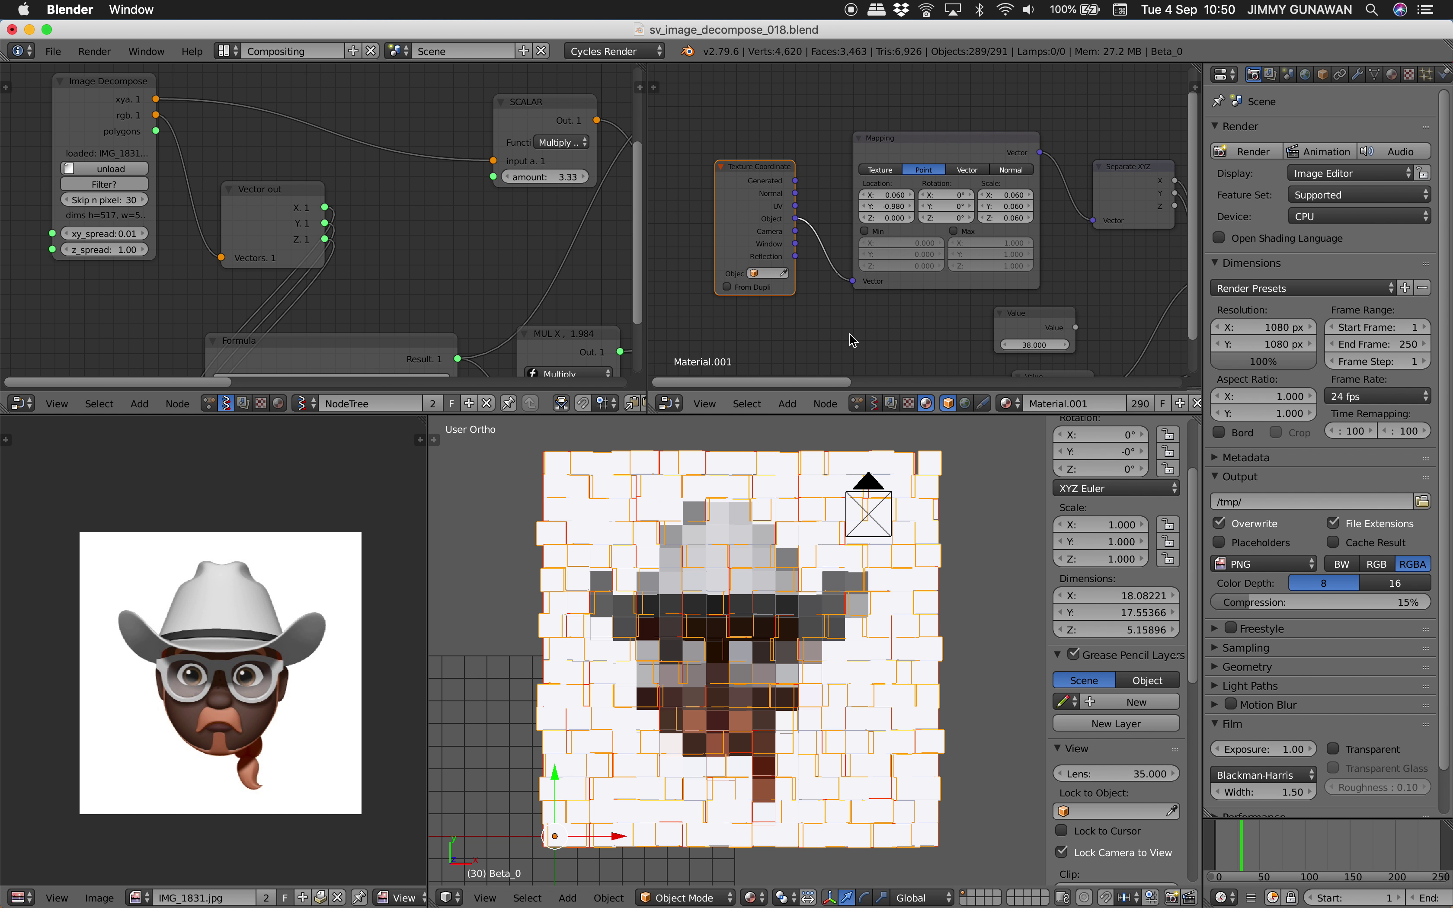
- Maximize the Material.001 node editor and spread out the Texture Coordinate and Mapping nodes
key(shift+space)
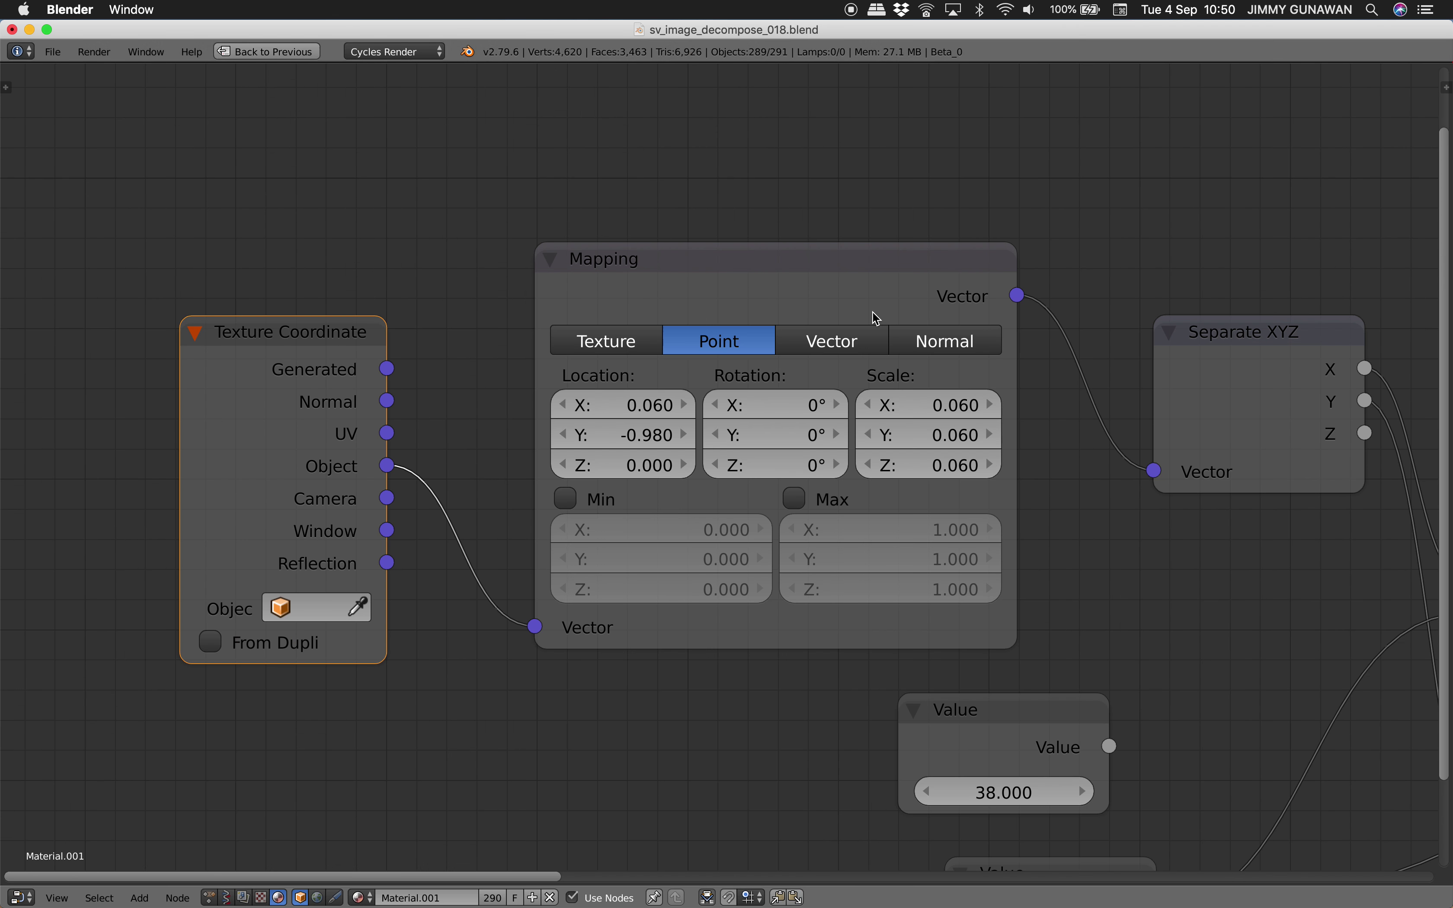
middle_drag(822, 347, 731, 208)
scroll(732, 208, down, 3)
scroll(554, 311, down, 2)
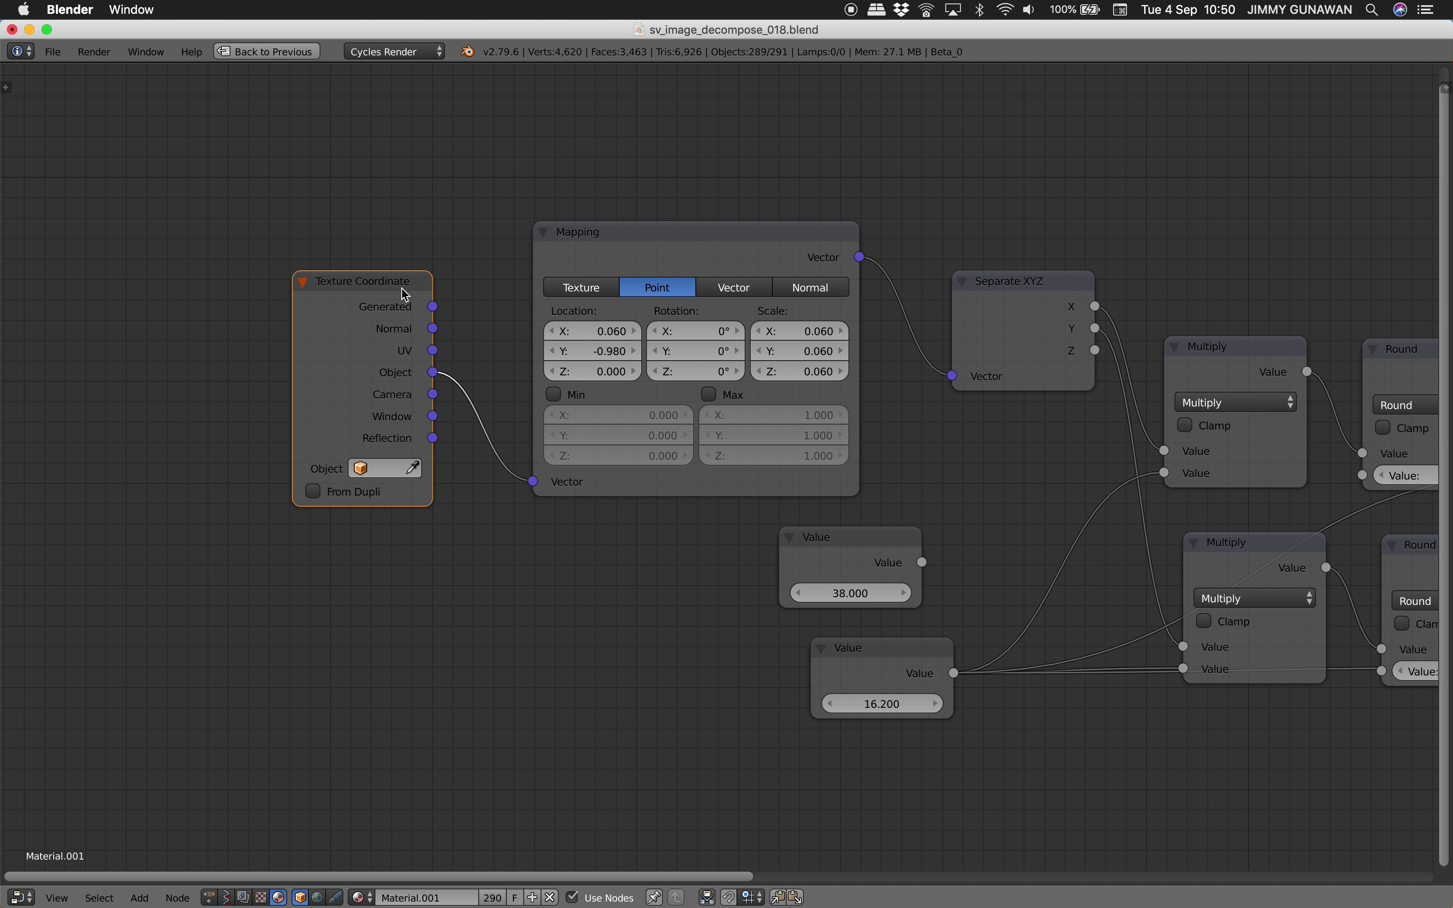
drag(398, 288, 260, 308)
drag(636, 253, 552, 230)
middle_drag(646, 258, 389, 191)
click(733, 227)
scroll(750, 252, down, 1)
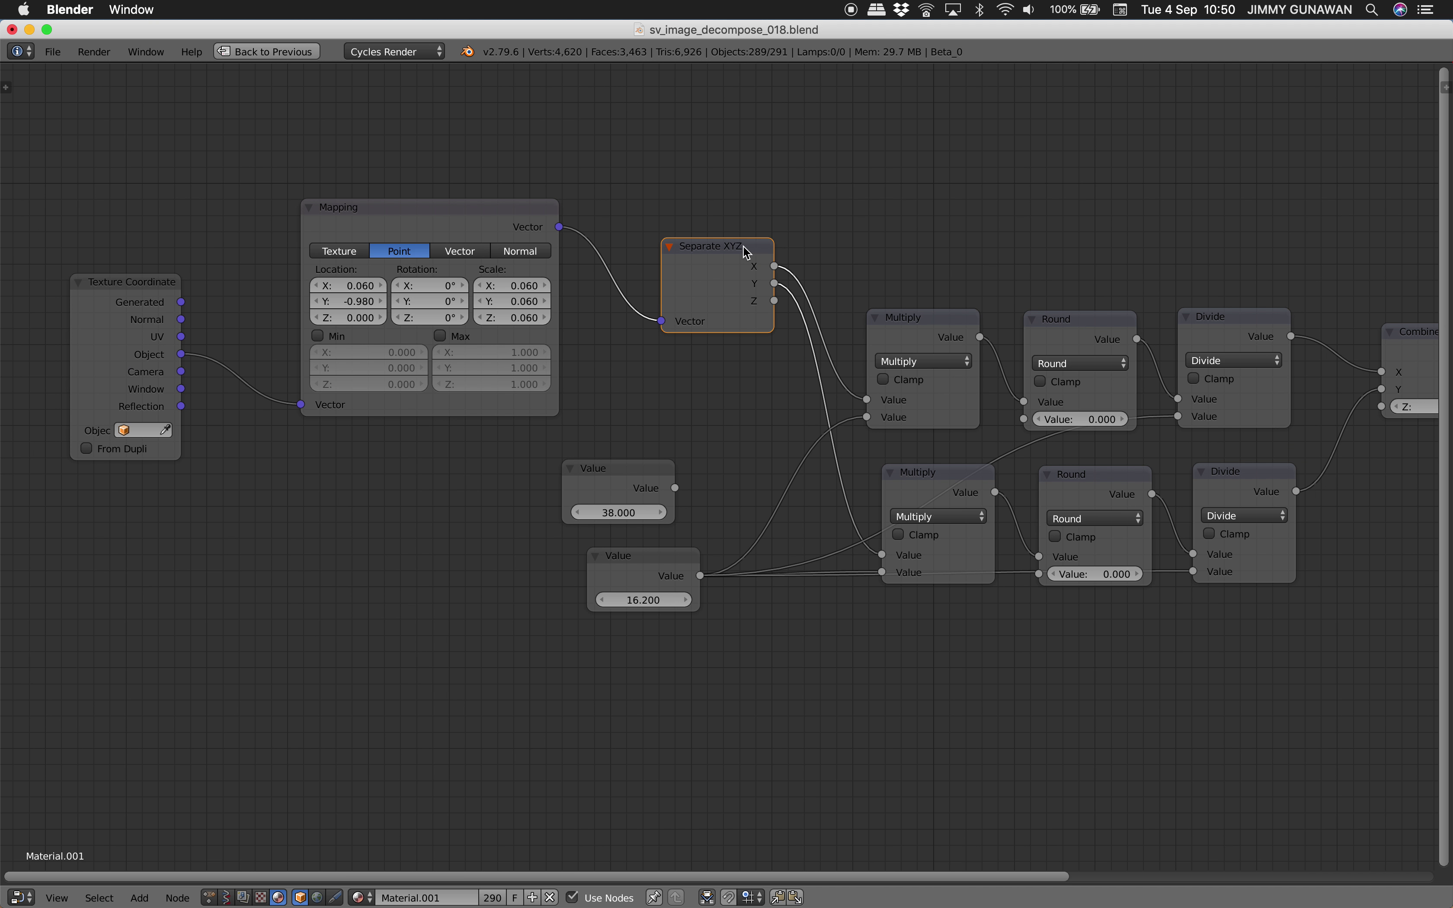
- Rearrange the Multiply, Round and Divide nodes into two clearly separated rows, one for X and one for Y
drag(907, 323, 881, 280)
drag(1065, 327, 1042, 273)
drag(1241, 336, 1216, 291)
drag(947, 477, 924, 504)
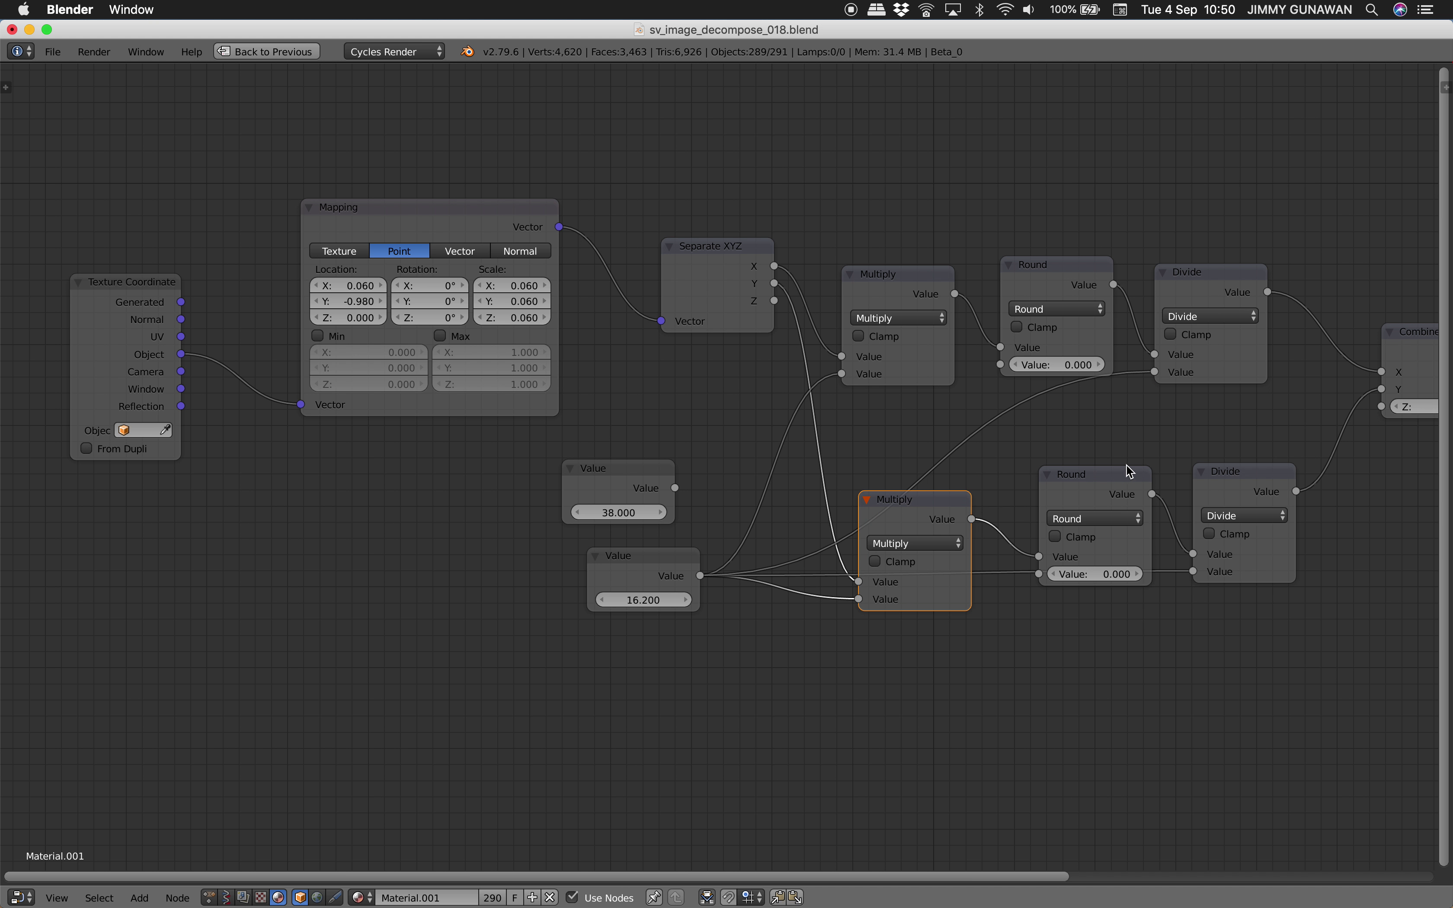
drag(1126, 469, 1074, 495)
drag(1229, 479, 1167, 505)
- Reposition the Combine XYZ and IMG_1831.jpg nodes after the Divide nodes and align the 38.000 Value node above the other Value node
middle_drag(1434, 341, 1265, 360)
drag(1265, 360, 1196, 377)
ctrl+middle_drag(1196, 377, 1060, 408)
drag(1141, 316, 1147, 332)
drag(1183, 243, 1300, 346)
drag(1351, 203, 1434, 284)
drag(1153, 346, 1146, 336)
middle_drag(759, 467, 877, 392)
scroll(877, 392, up, 2)
drag(505, 434, 519, 425)
middle_drag(512, 506, 578, 532)
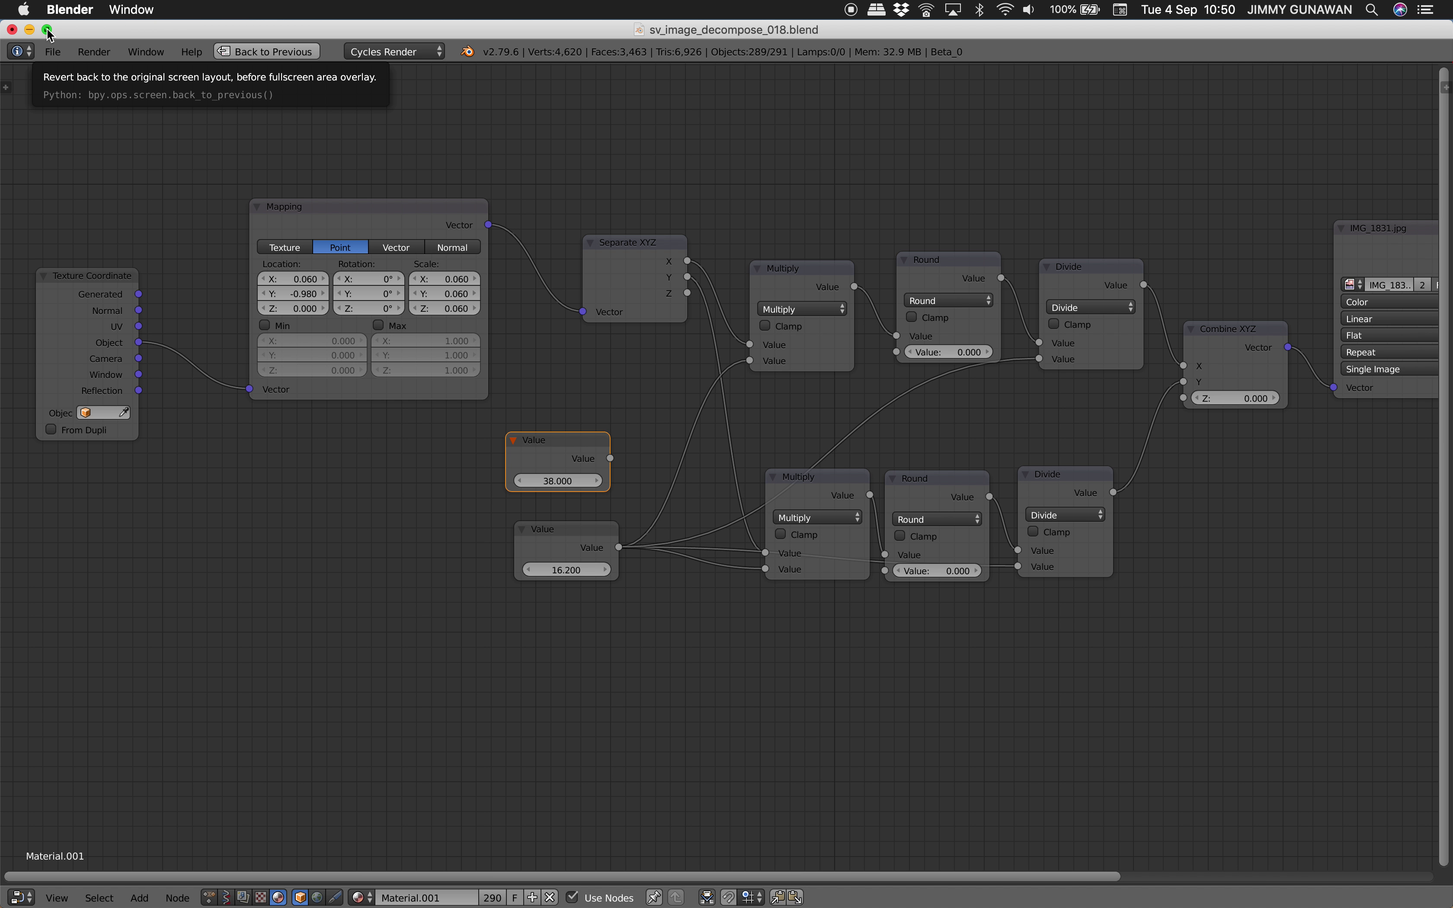
- Restore the multi-editor layout and bring the Mapping part of the material node tree into view
click(259, 52)
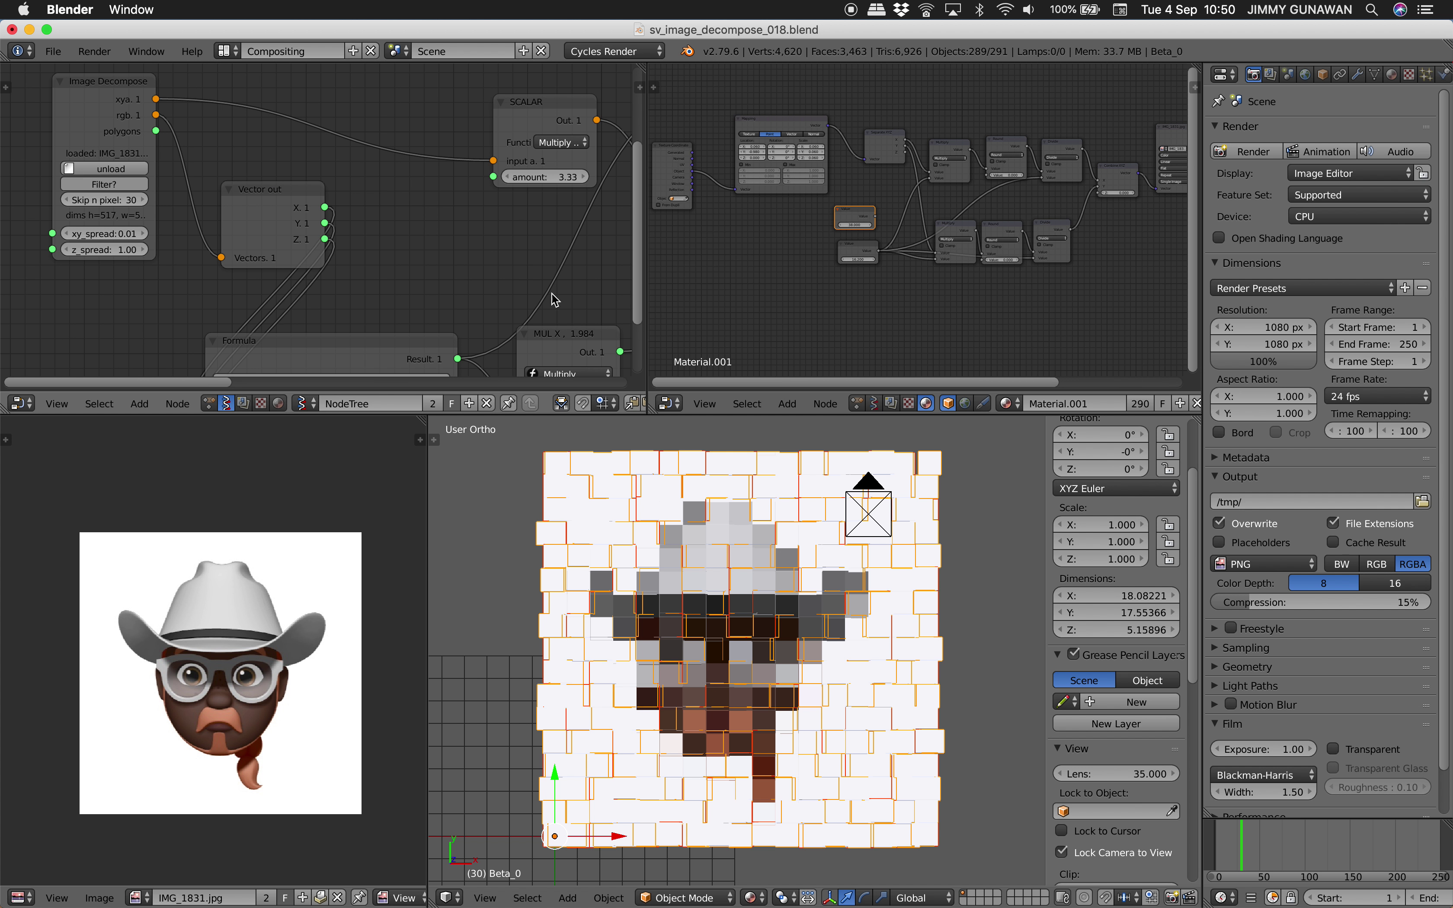
middle_drag(858, 285, 844, 301)
scroll(847, 288, up, 4)
middle_drag(750, 227, 874, 250)
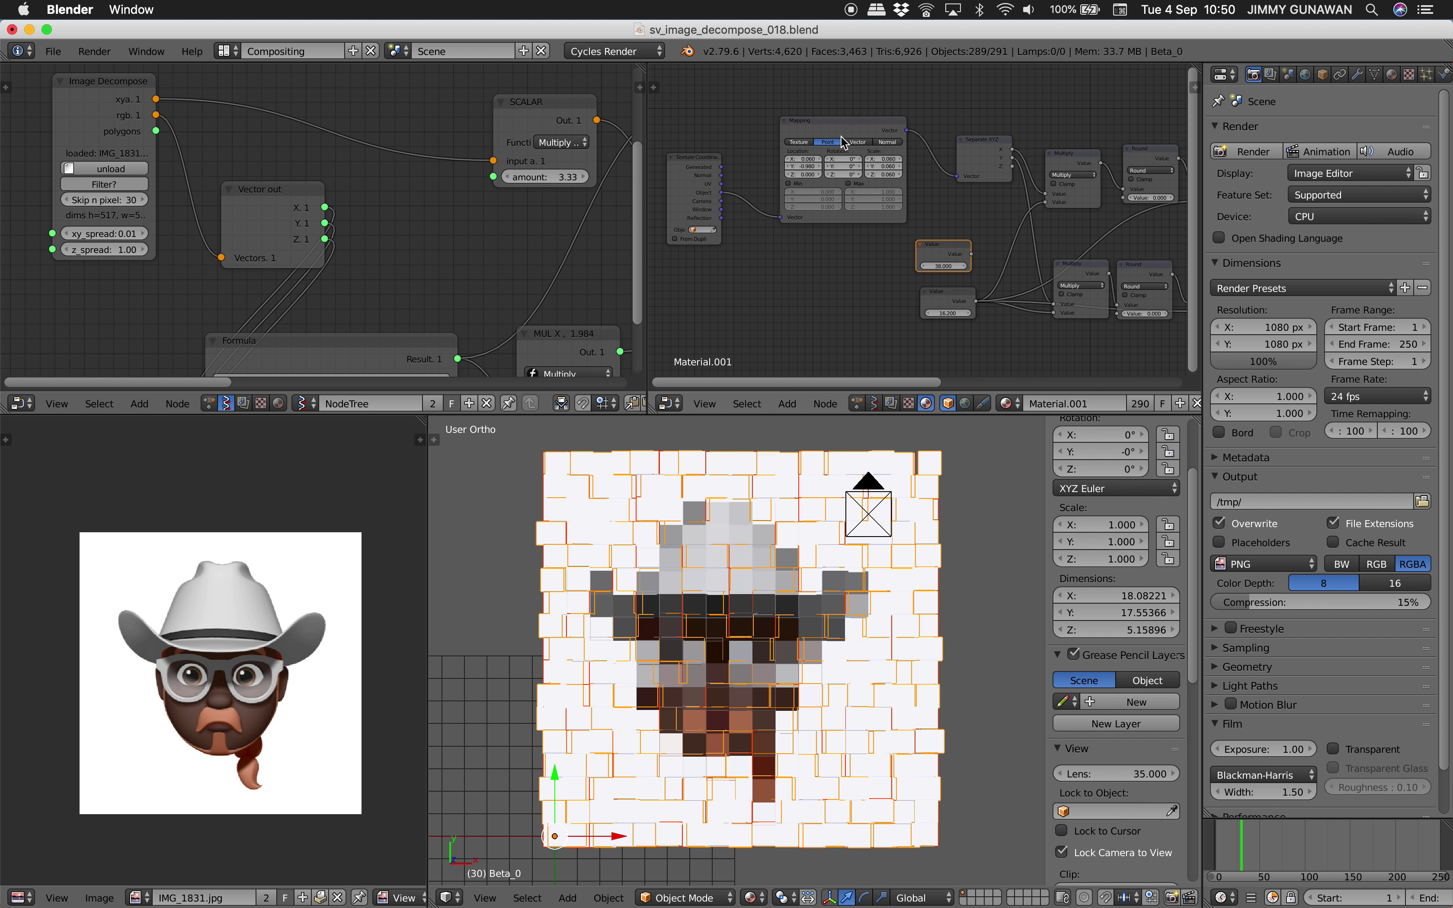
- Reposition the Mapping and Separate XYZ nodes and set the Value node feeding the Multiply nodes to 28.000
drag(834, 145, 825, 156)
scroll(930, 205, up, 2)
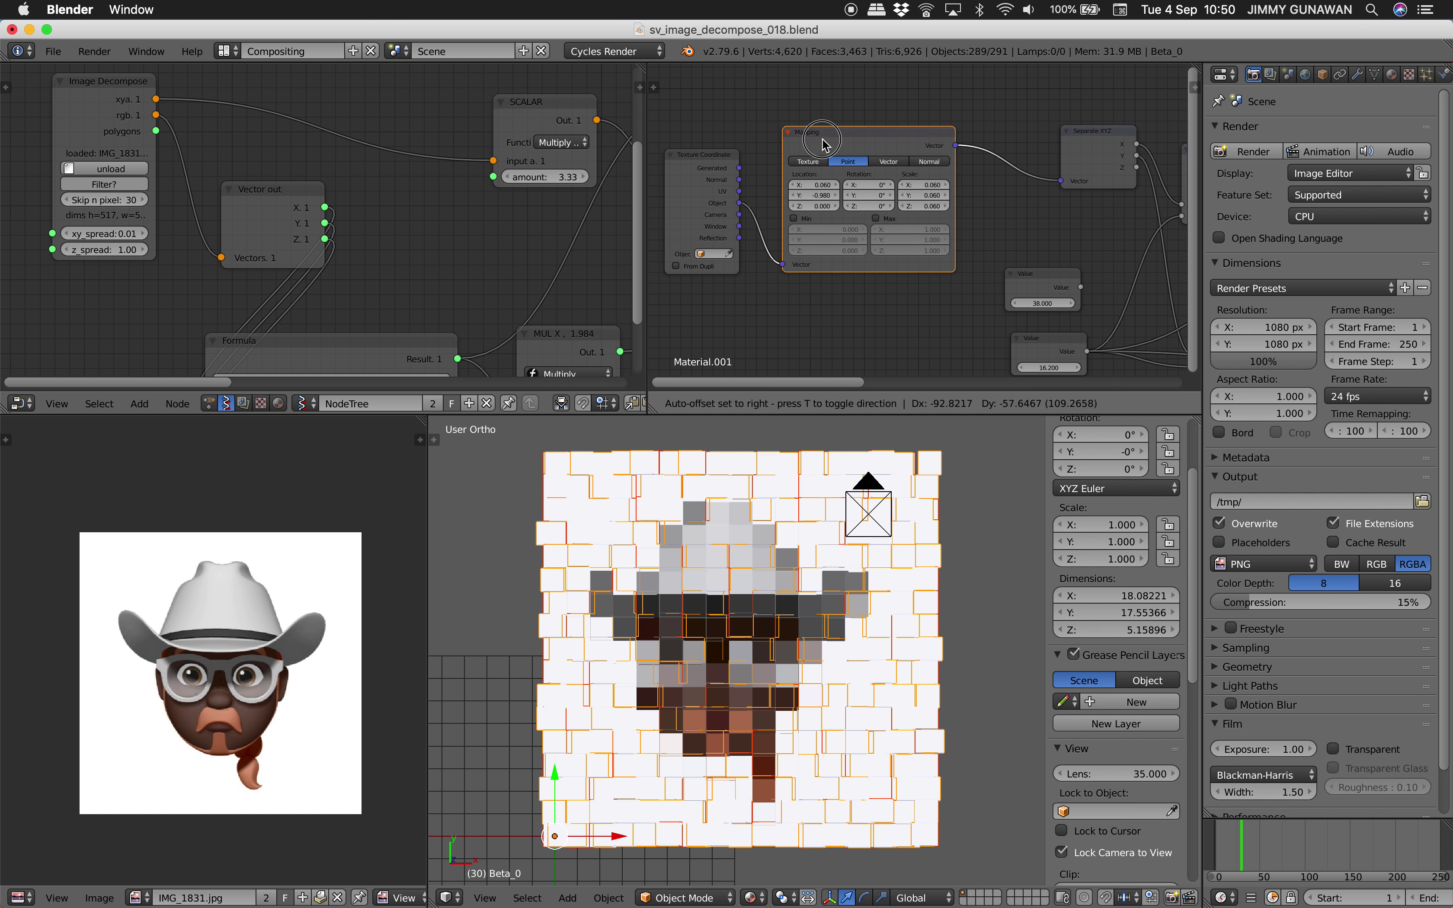
drag(1063, 142, 1019, 136)
middle_drag(1030, 197, 946, 164)
scroll(945, 164, up, 2)
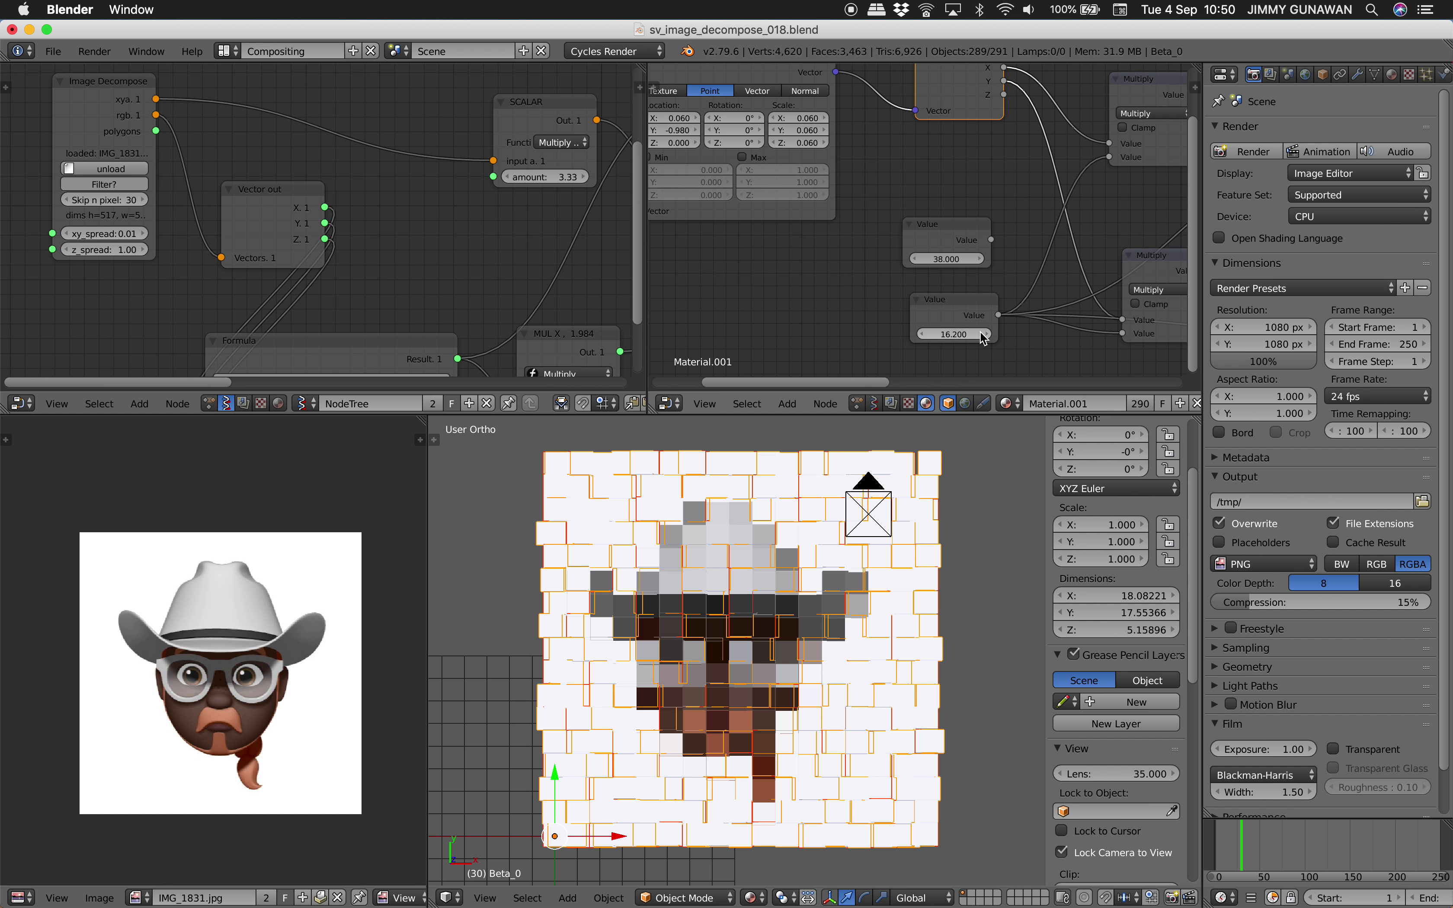
drag(981, 338, 928, 338)
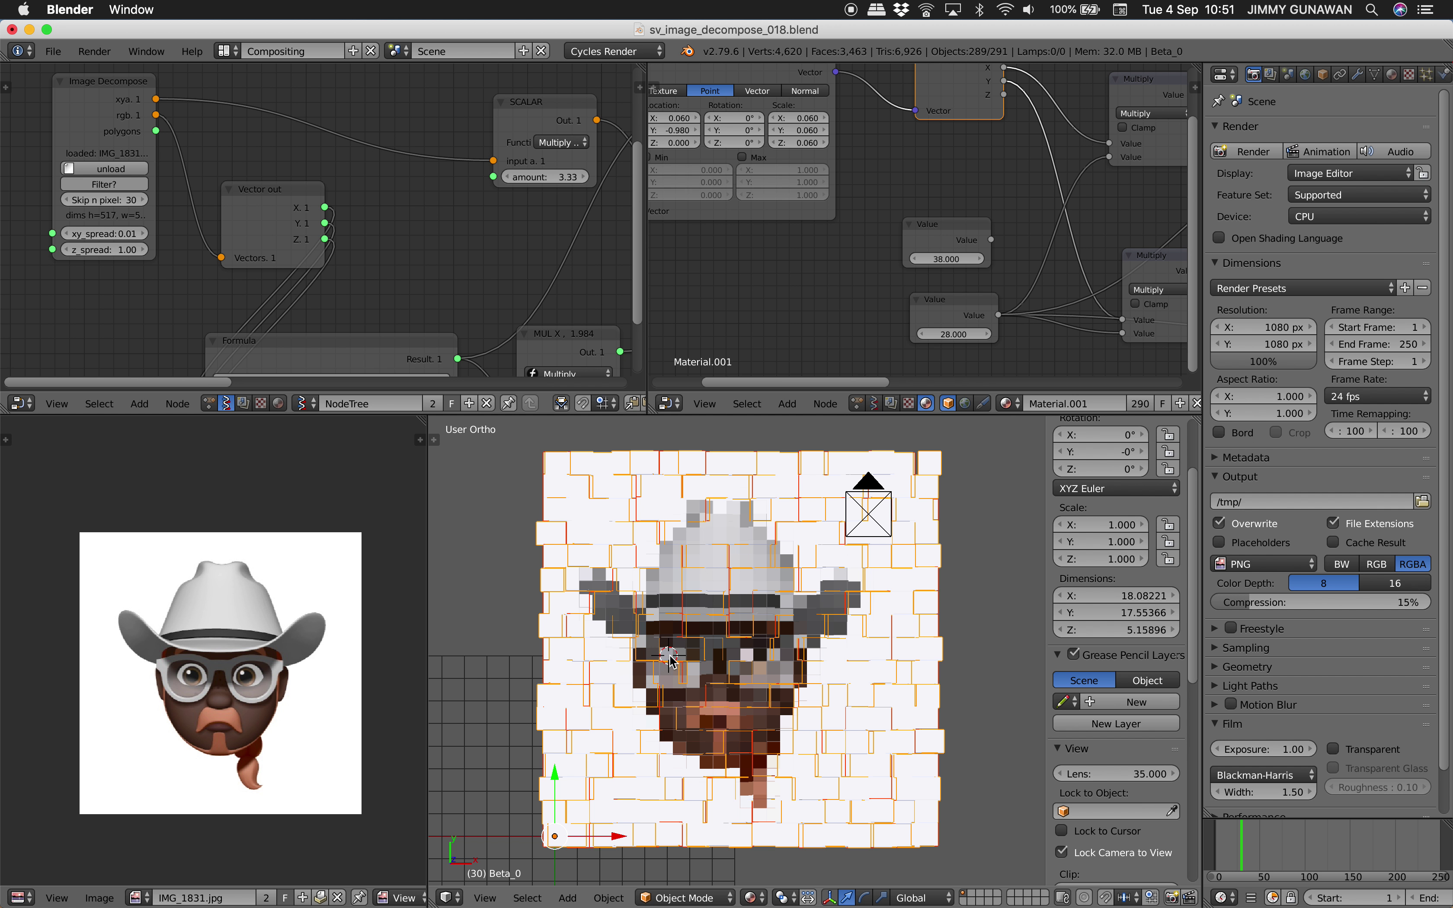
- Deselect all the blocks, select a single white block, and examine the pixelated face mesh from several angles
key(g)
click(720, 661)
key(a)
scroll(750, 675, up, 3)
middle_drag(751, 675, 840, 640)
scroll(765, 645, down, 2)
right_click(843, 638)
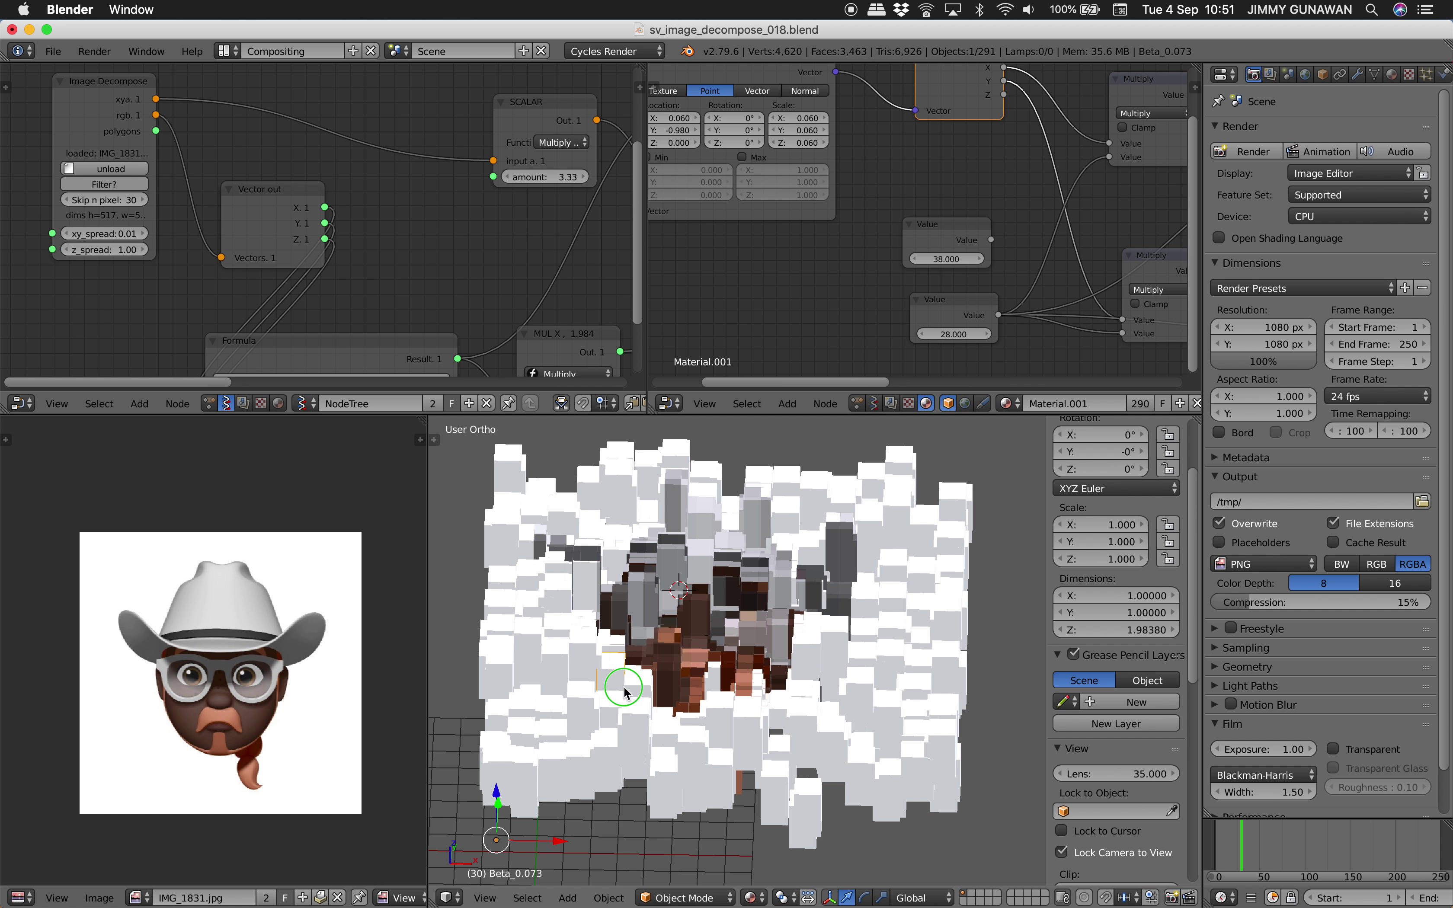
middle_drag(625, 692, 657, 658)
scroll(365, 214, down, 1)
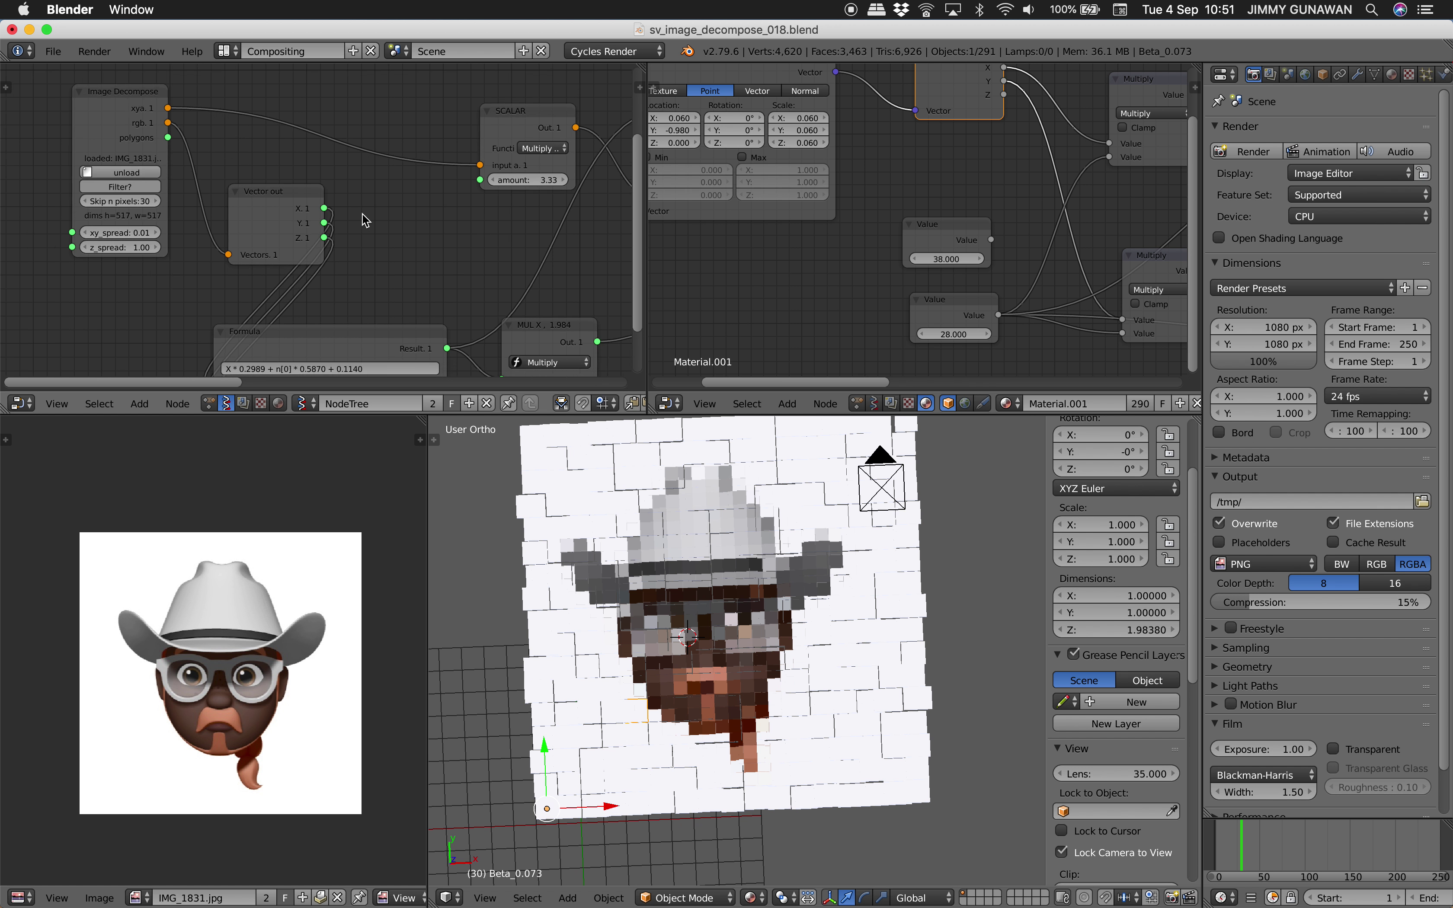
- Rearrange the nodes in the Image Decompose part of the Sverchok tree into a cleaner, more spread-out layout
scroll(365, 213, down, 5)
middle_drag(363, 266, 331, 230)
scroll(262, 260, up, 2)
middle_drag(198, 166, 373, 253)
scroll(373, 253, up, 4)
scroll(373, 253, up, 2)
drag(286, 142, 228, 142)
scroll(470, 257, down, 4)
middle_drag(503, 281, 361, 198)
drag(306, 180, 271, 156)
middle_drag(366, 309, 337, 263)
drag(337, 257, 302, 249)
scroll(382, 213, down, 1)
middle_drag(385, 211, 317, 271)
drag(403, 133, 364, 126)
middle_drag(452, 167, 389, 185)
drag(485, 189, 474, 192)
middle_drag(474, 191, 389, 176)
- Enlarge the Sverchok node editor in both directions and reposition the nodes farther along the tree
drag(645, 208, 811, 282)
drag(762, 414, 761, 550)
middle_drag(646, 256, 578, 304)
drag(610, 181, 583, 151)
middle_drag(620, 156, 462, 193)
drag(655, 252, 648, 172)
drag(741, 324, 615, 270)
scroll(467, 283, left, 2)
click(399, 318)
- Align the SCALAR and Matrix in nodes with their neighbours in the middle of the Sverchok tree
middle_drag(384, 280, 500, 283)
drag(428, 224, 416, 188)
middle_drag(460, 272, 451, 246)
scroll(434, 277, up, 2)
scroll(360, 279, down, 1)
drag(198, 230, 203, 210)
scroll(450, 290, down, 1)
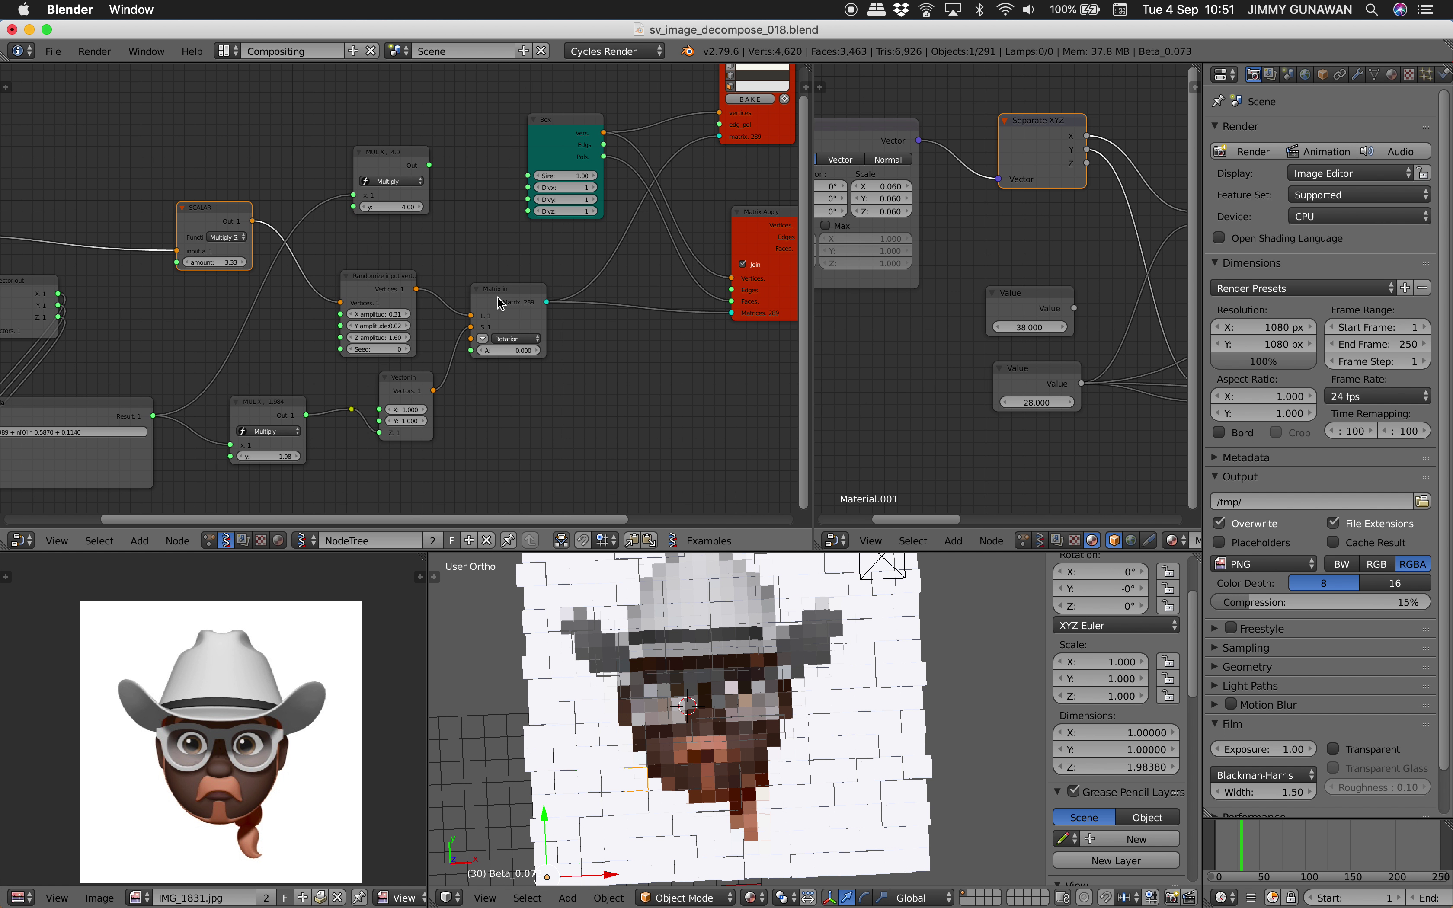
drag(501, 297, 520, 296)
scroll(456, 321, down, 2)
middle_drag(566, 314, 870, 300)
scroll(480, 315, down, 3)
scroll(339, 292, up, 2)
scroll(509, 292, up, 2)
middle_drag(505, 326, 304, 234)
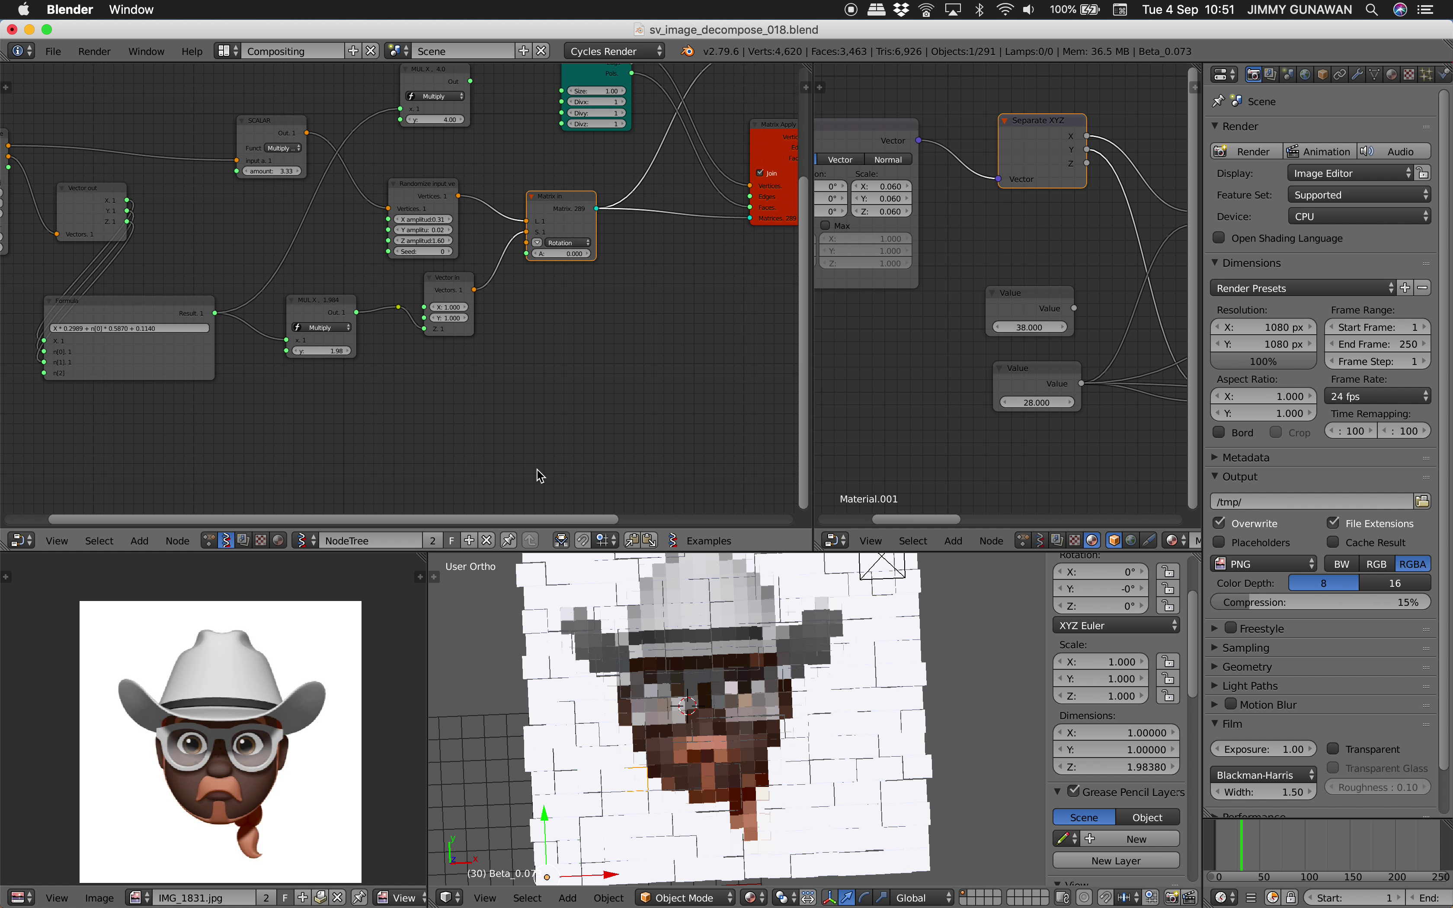
- Tilt the view of the pixelated mesh and widen the material node editor to show the Material.001 pixelation chain
middle_drag(657, 654, 643, 624)
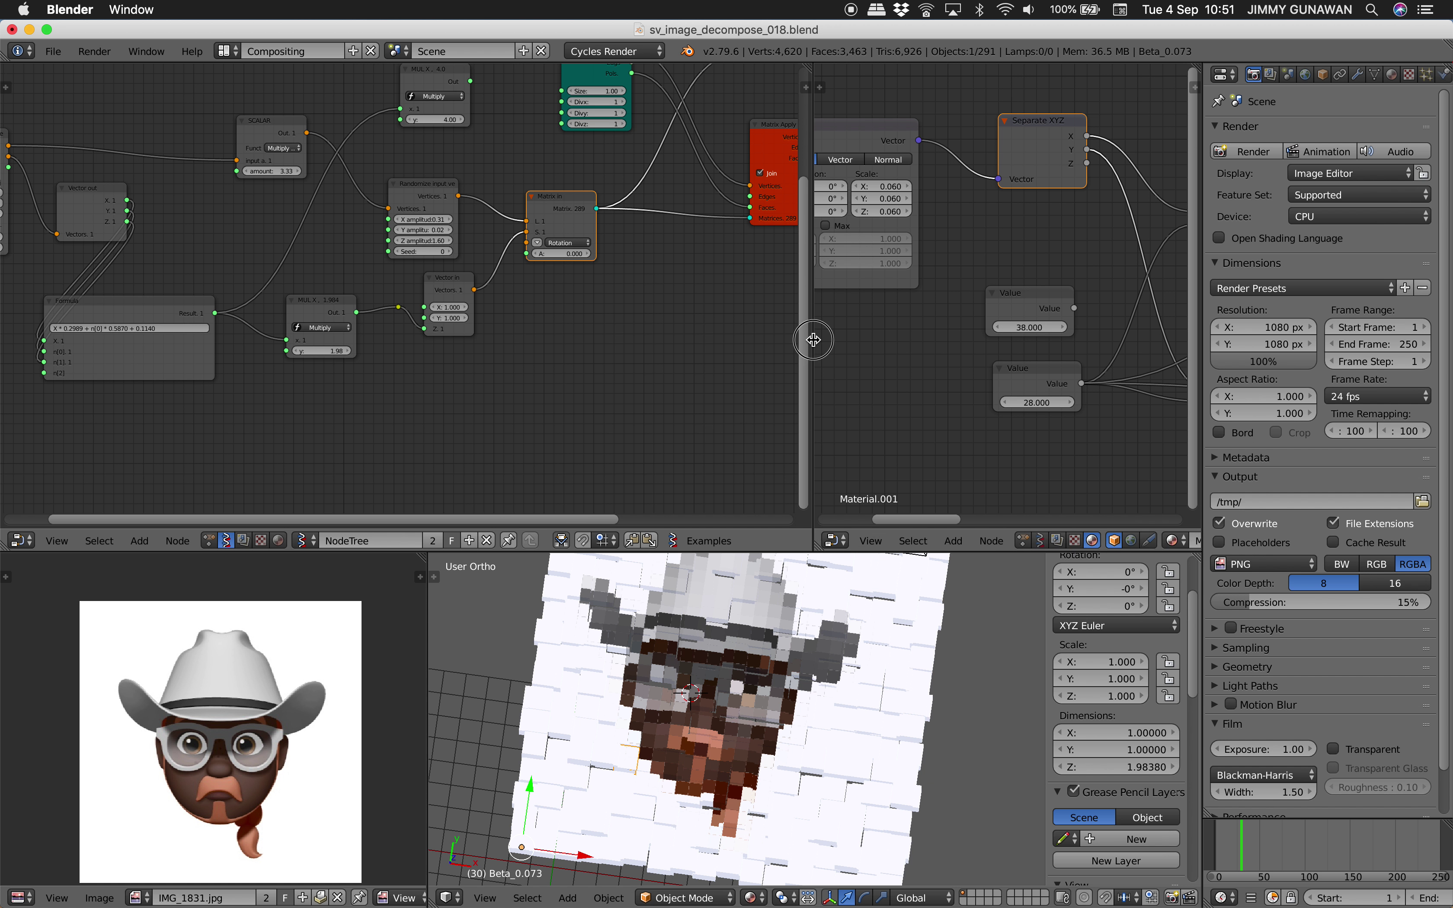
drag(816, 343, 501, 339)
scroll(941, 323, down, 2)
scroll(925, 165, down, 2)
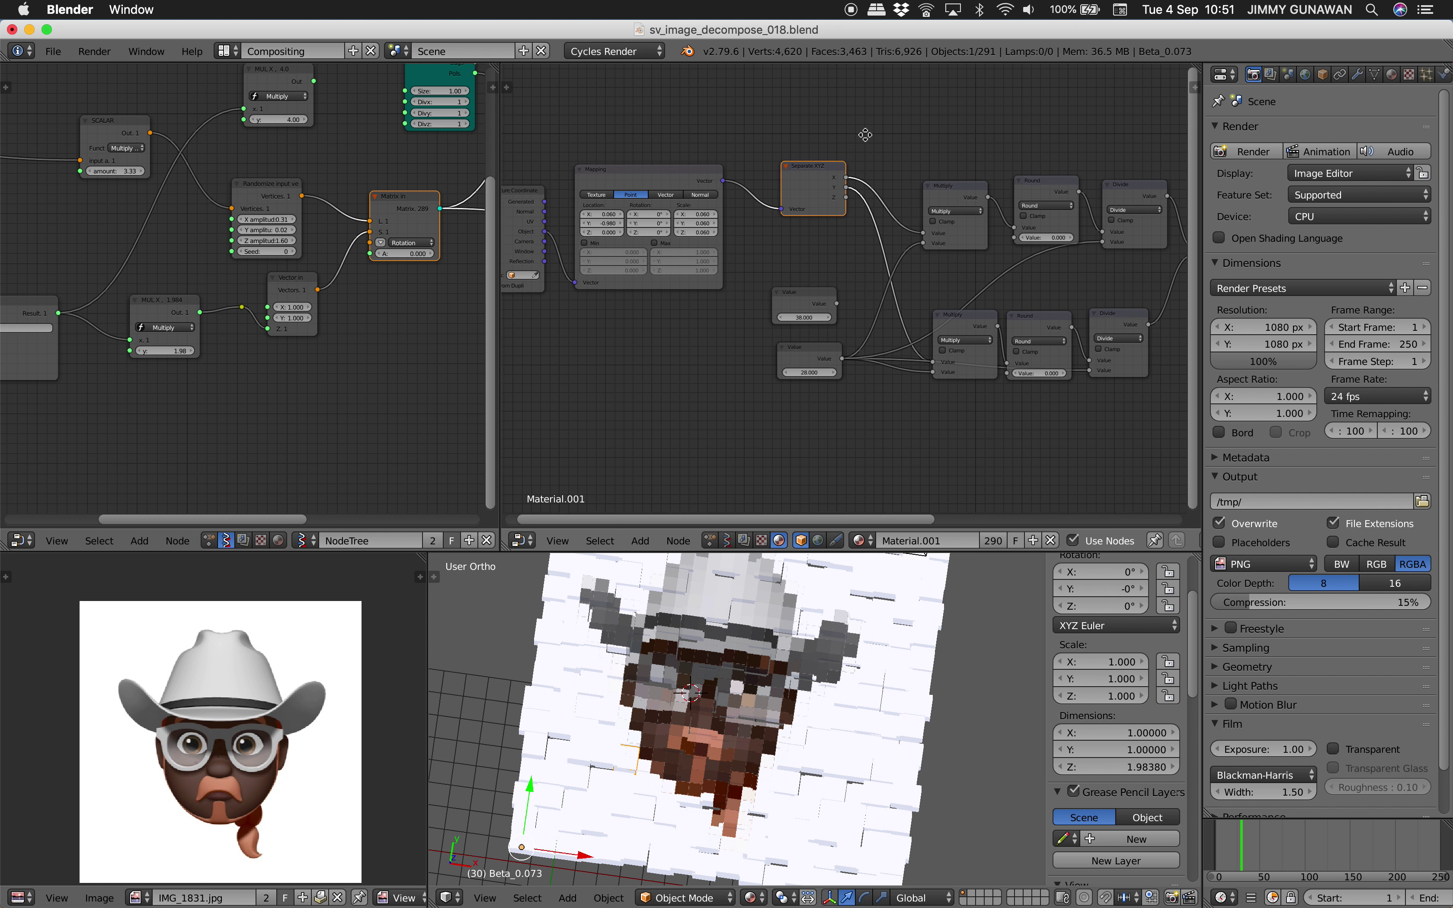
- Start a new file with the default startup scene
click(53, 51)
click(67, 60)
click(72, 79)
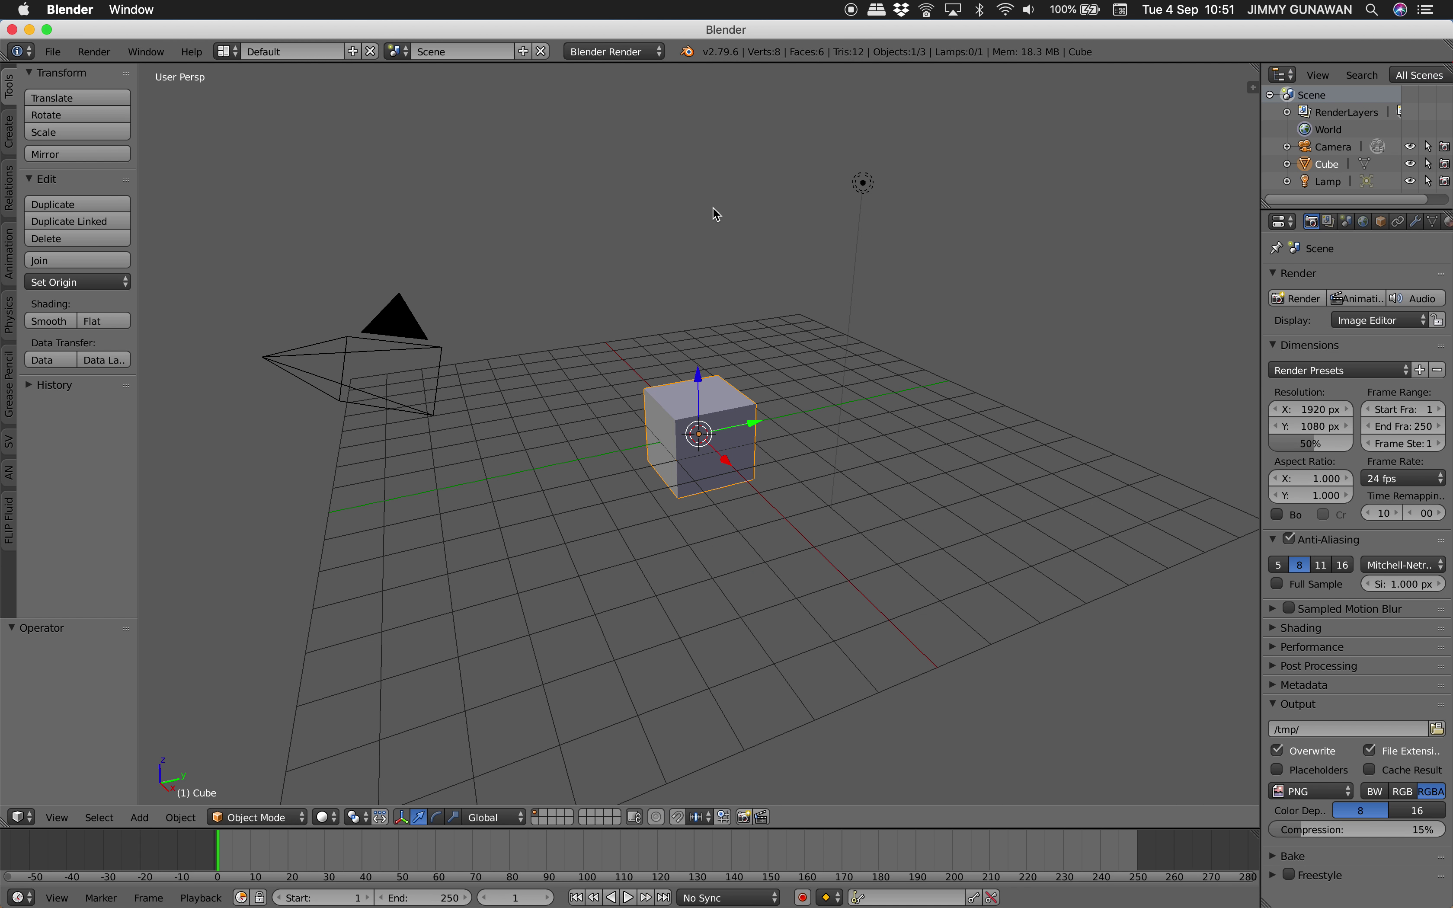